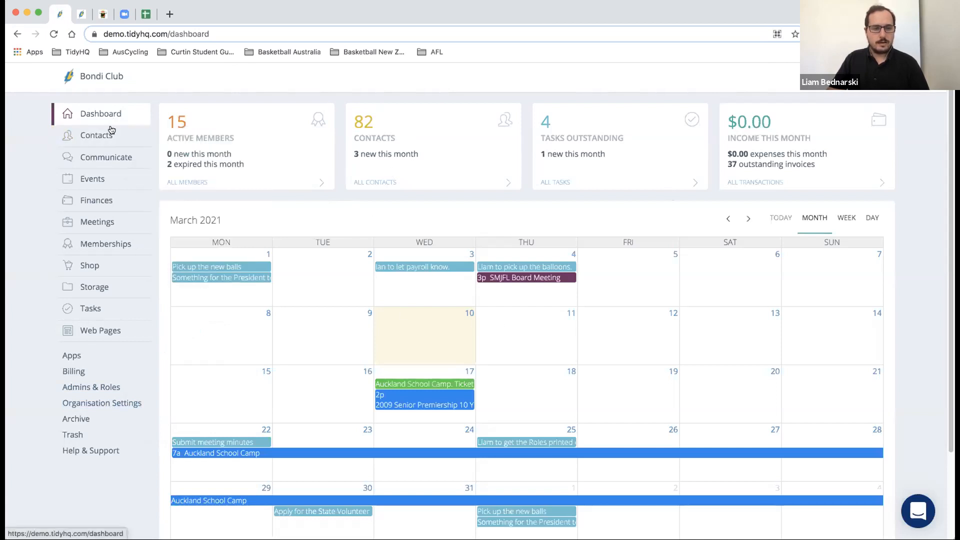
- Open Organisation Settings to view Bondi Club's address, contact number, website and social accounts
mouse_move(97, 308)
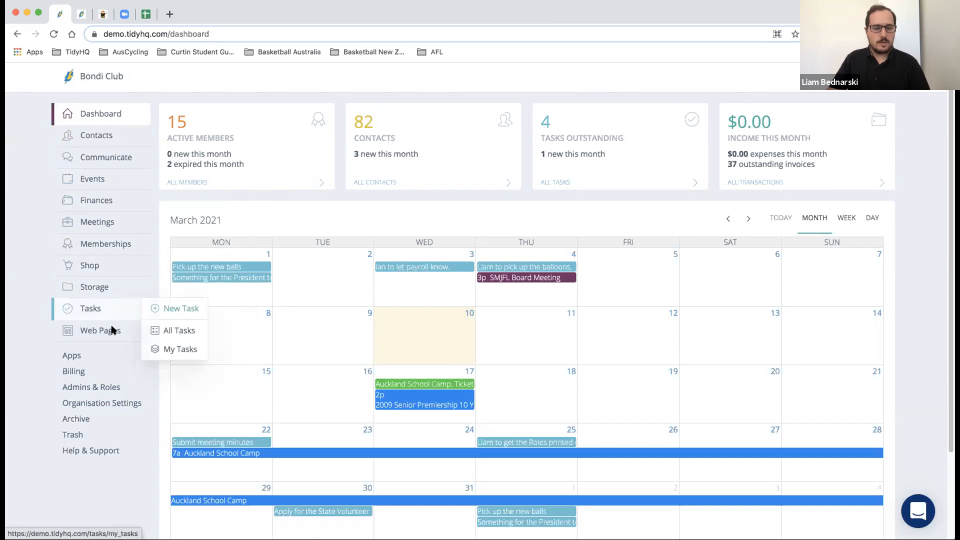
click(120, 406)
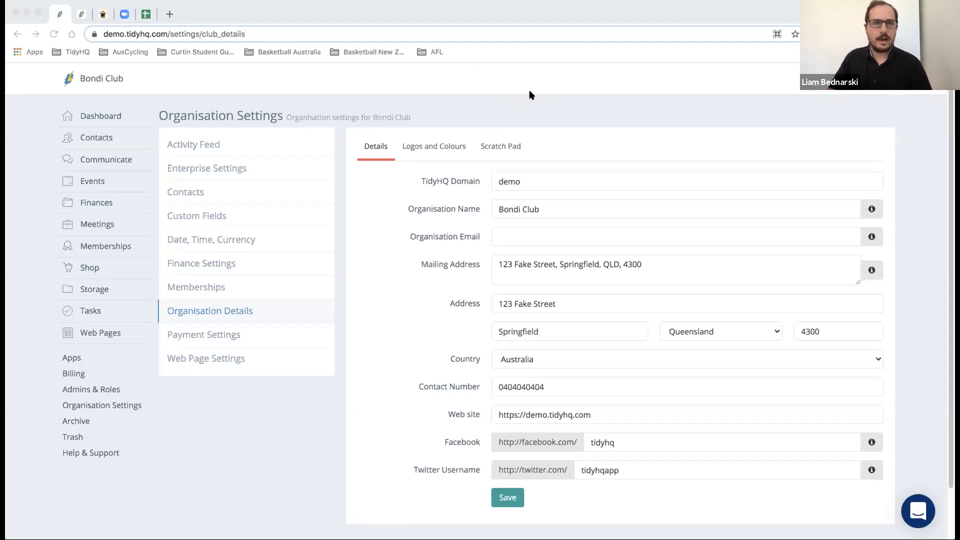
click(462, 11)
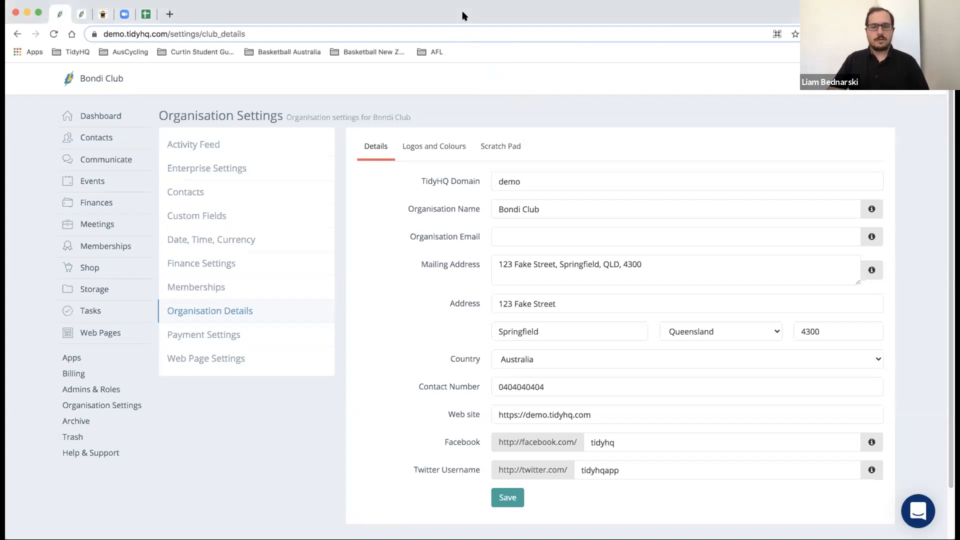
scroll(460, 97, down, 1)
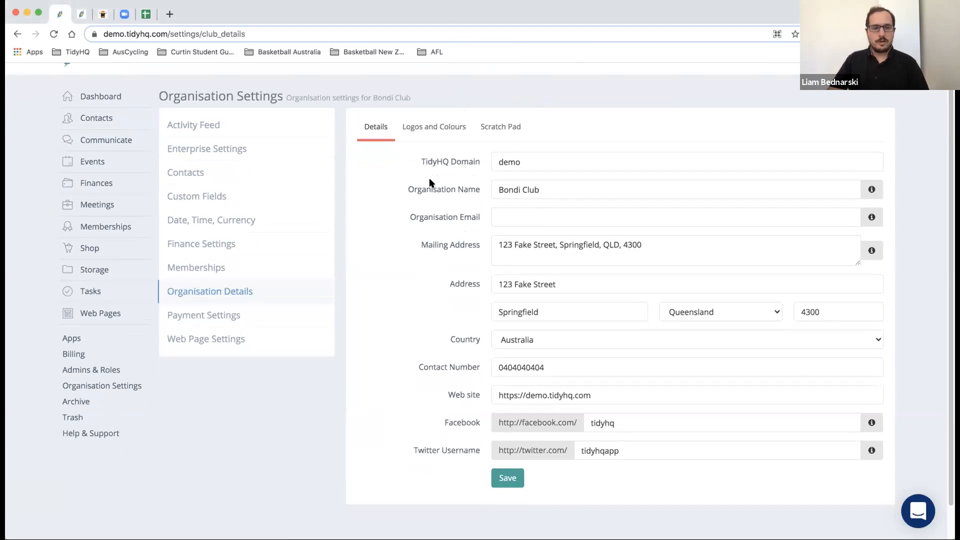
click(495, 162)
drag(523, 161, 490, 161)
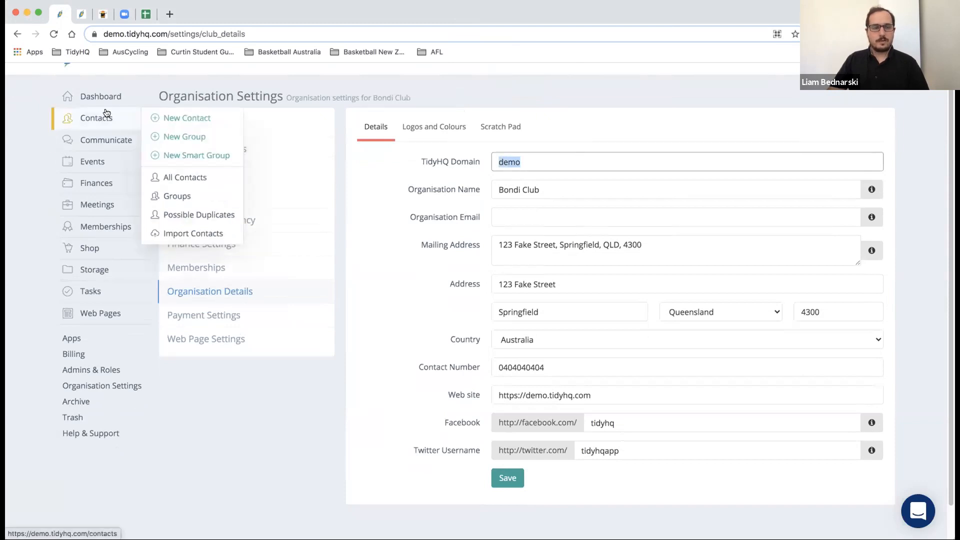
click(155, 34)
click(162, 35)
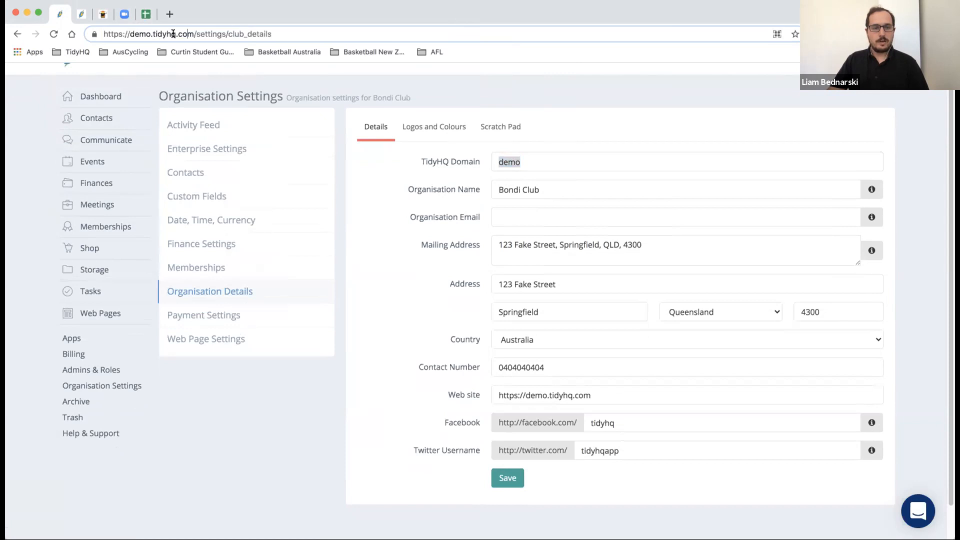
drag(193, 34, 152, 34)
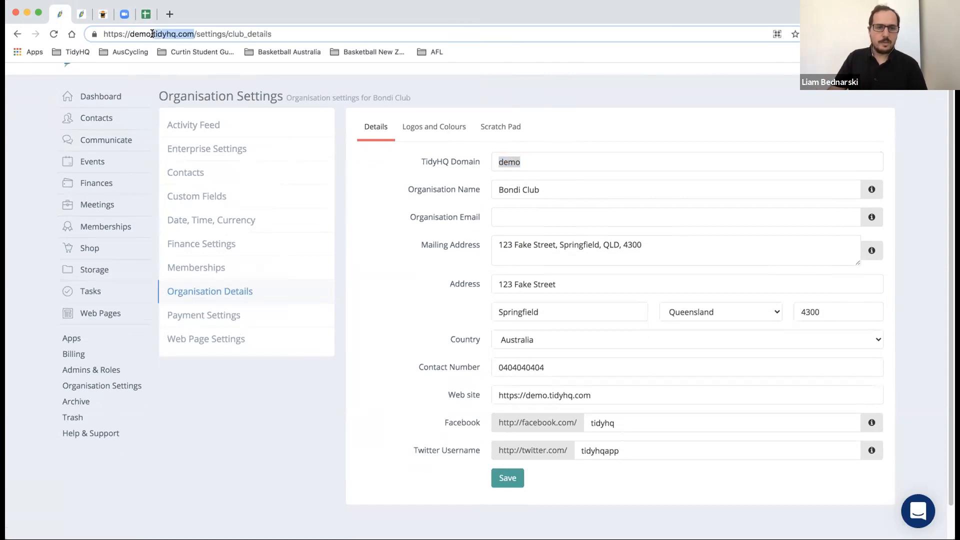
drag(151, 34, 130, 34)
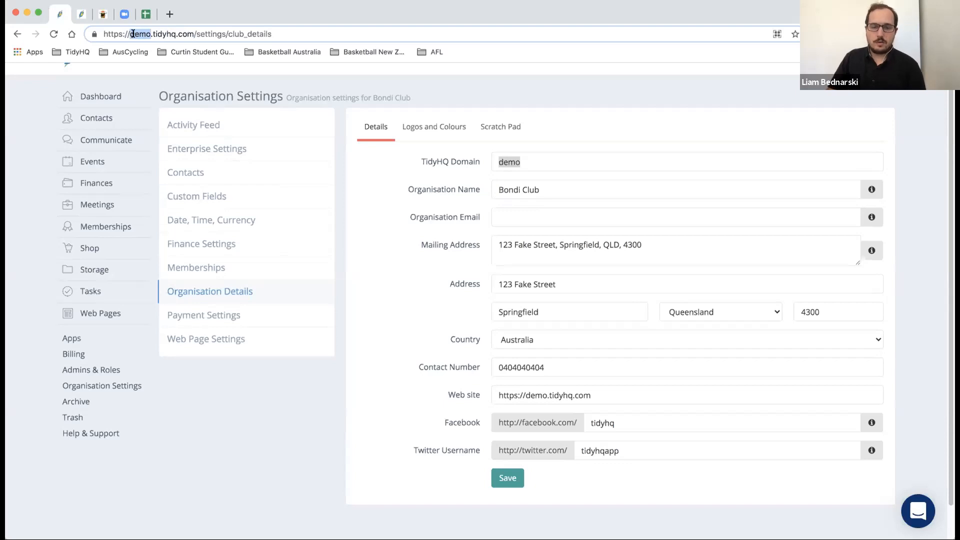
click(566, 161)
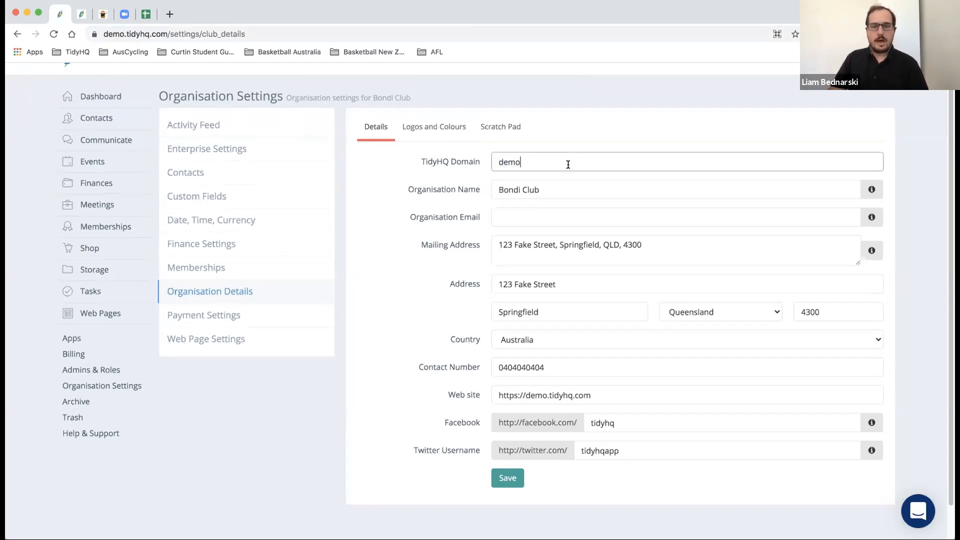
scroll(557, 174, down, 1)
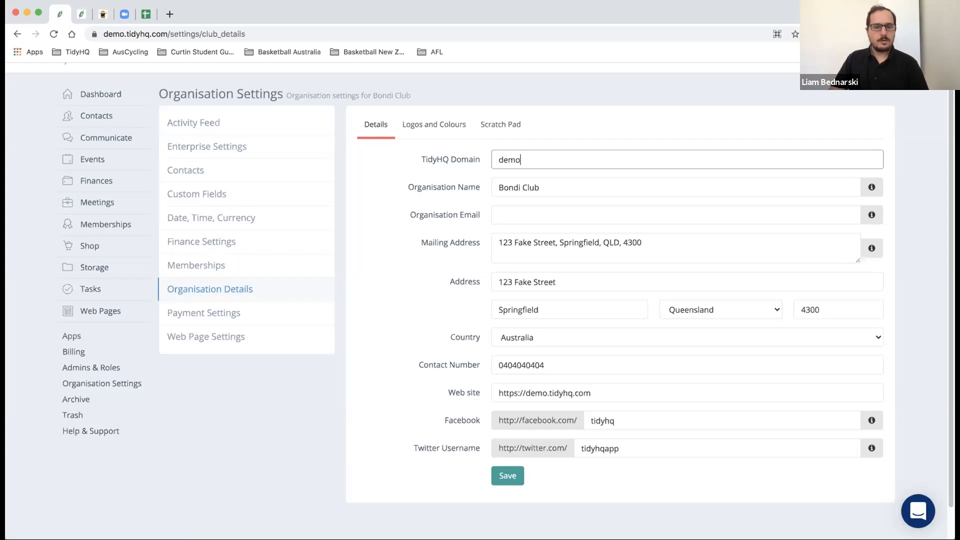
- Open the Logos and Colours tab showing the club logo and purple colour scheme
click(447, 125)
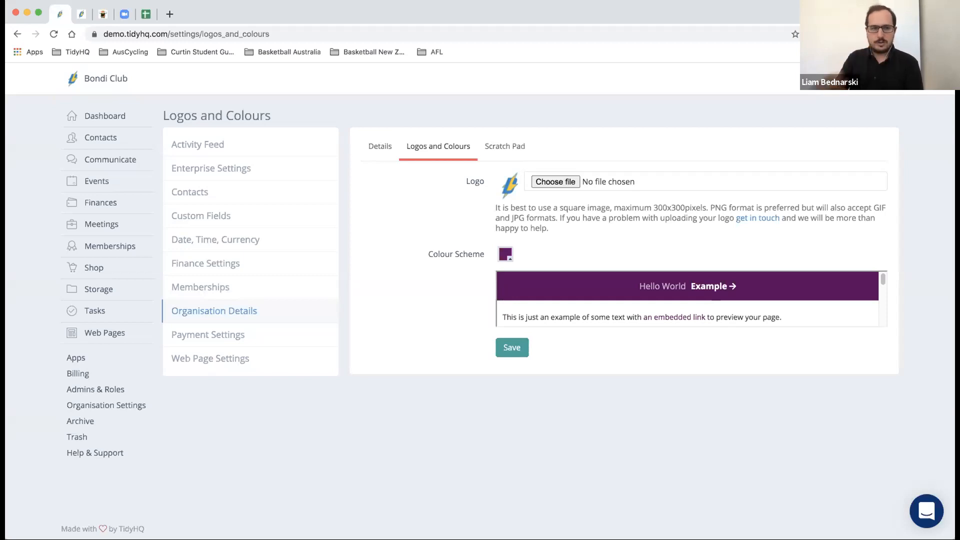
- Switch to the City Cycling Club website browser tab
click(104, 14)
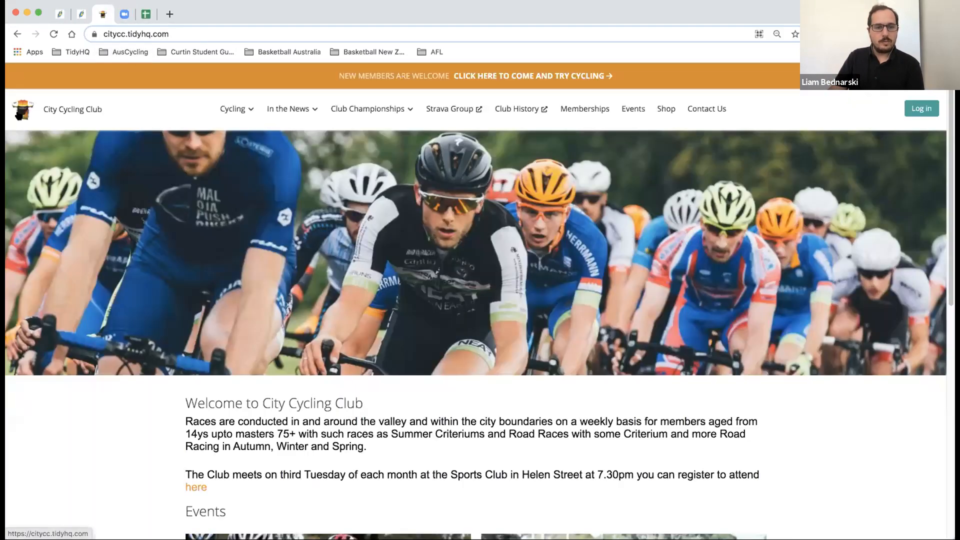
- Scroll through the City Cycling Club public site, then return to the Bondi Club settings tab
scroll(44, 111, down, 1)
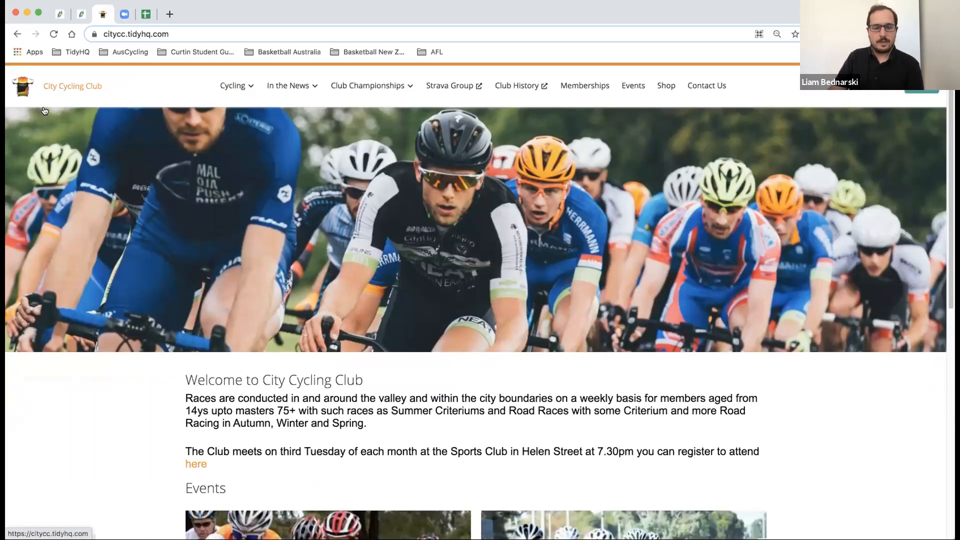
scroll(60, 250, down, 10)
scroll(94, 424, up, 10)
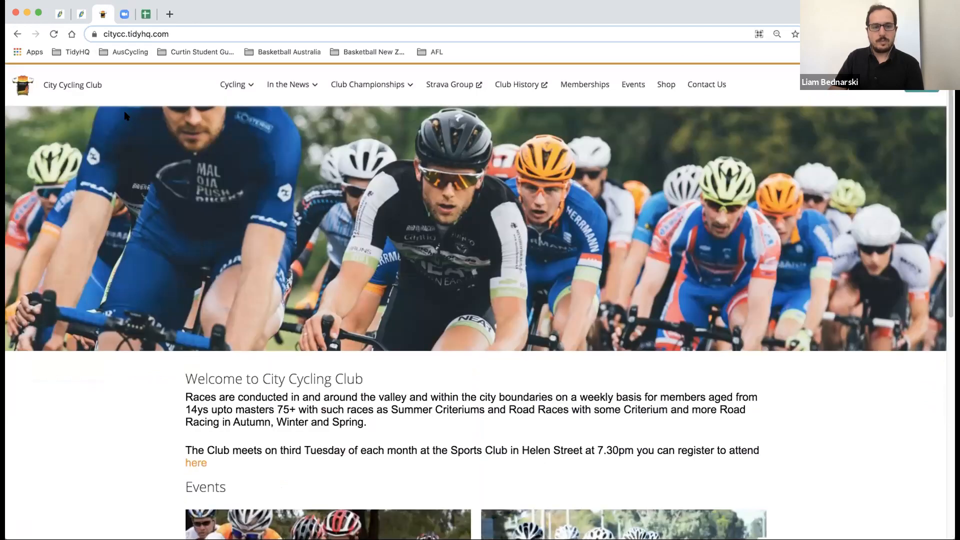
scroll(132, 64, up, 1)
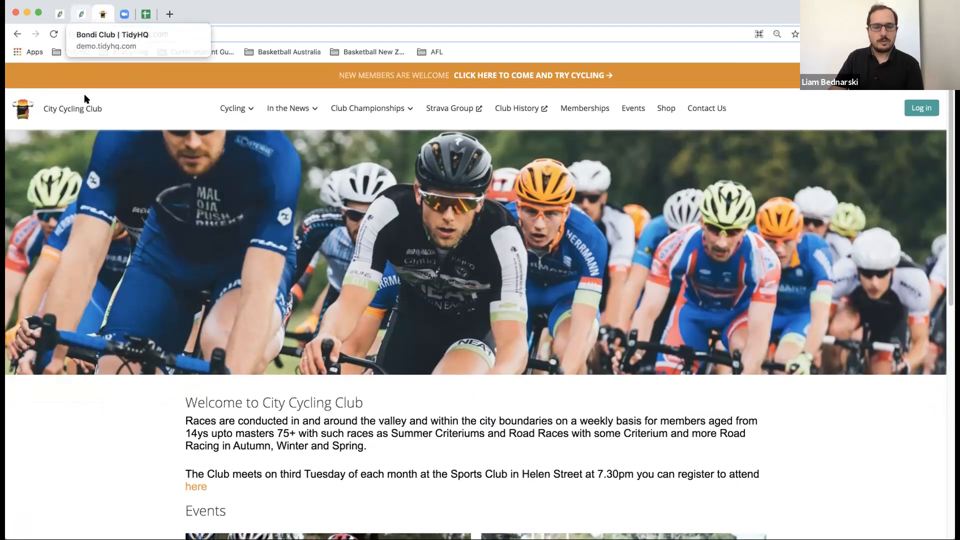
scroll(85, 99, down, 7)
scroll(93, 108, up, 7)
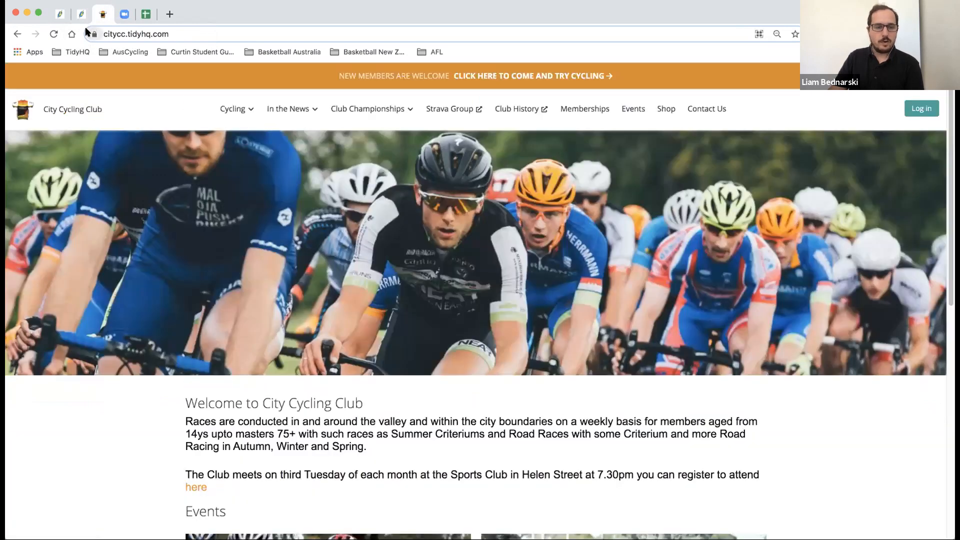
click(58, 15)
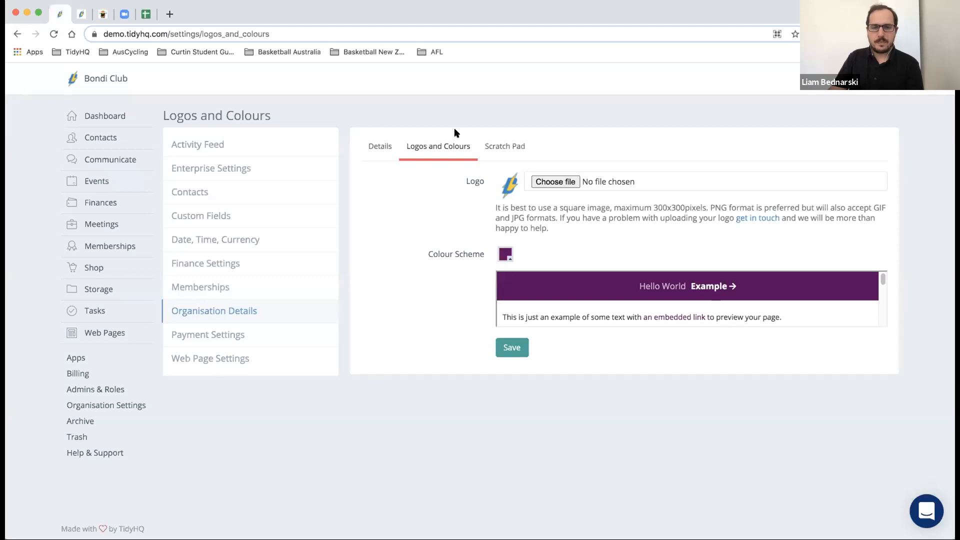
click(492, 147)
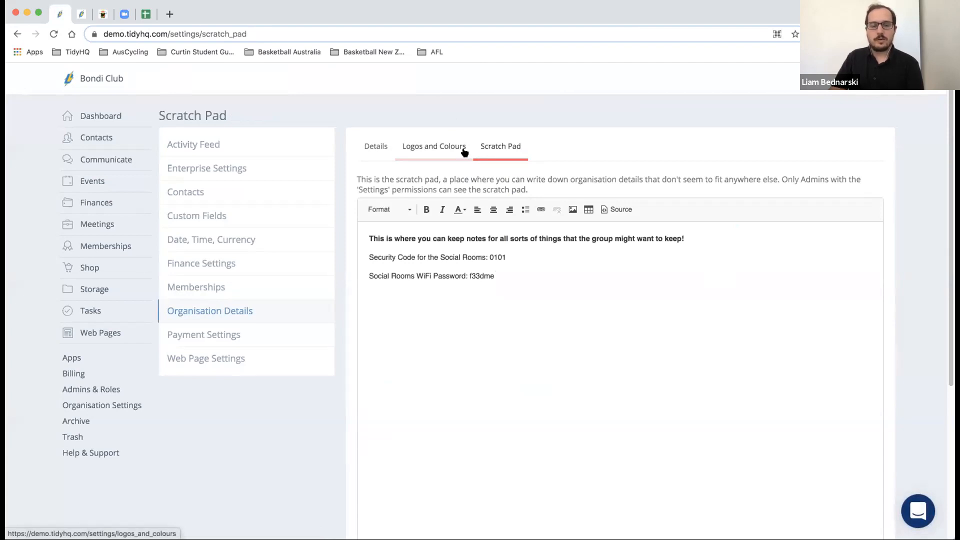
key(super+Tab)
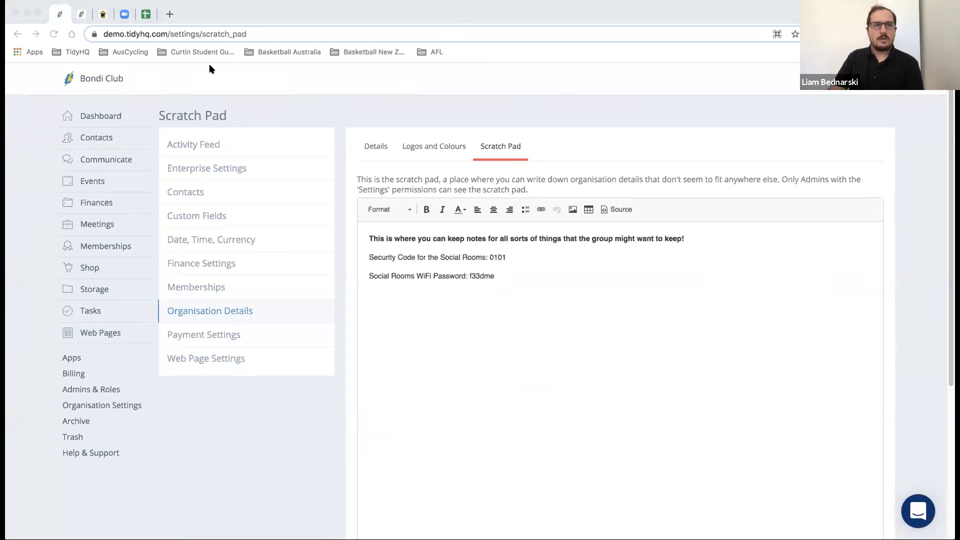
click(436, 147)
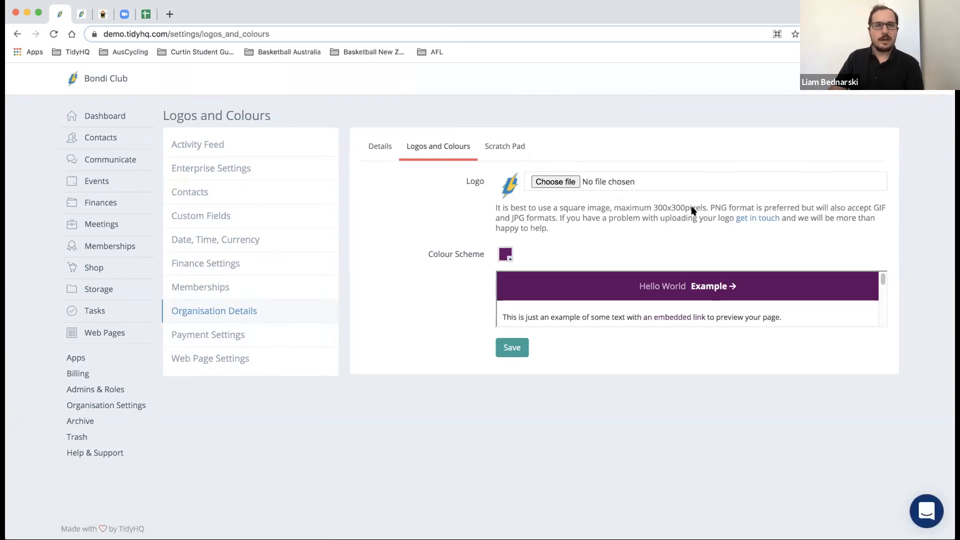
click(556, 183)
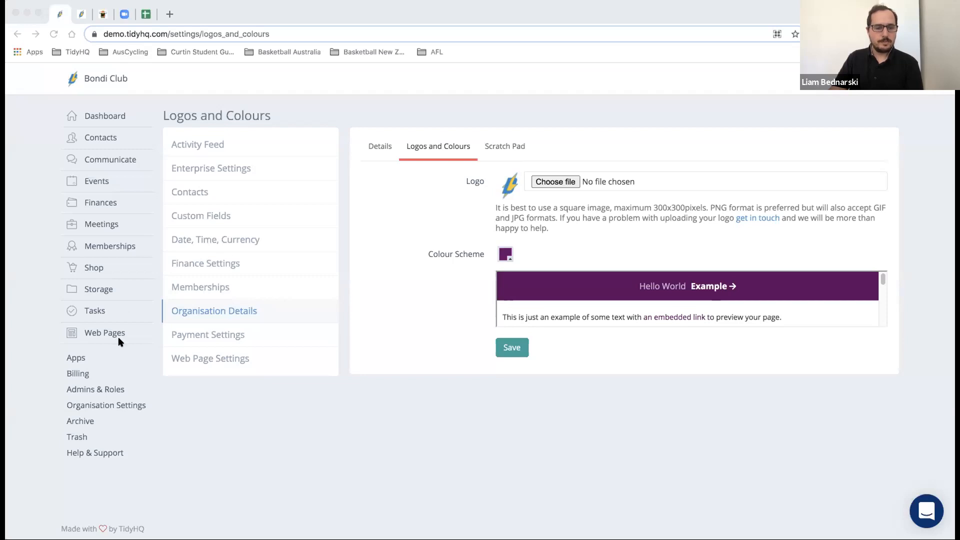
click(108, 394)
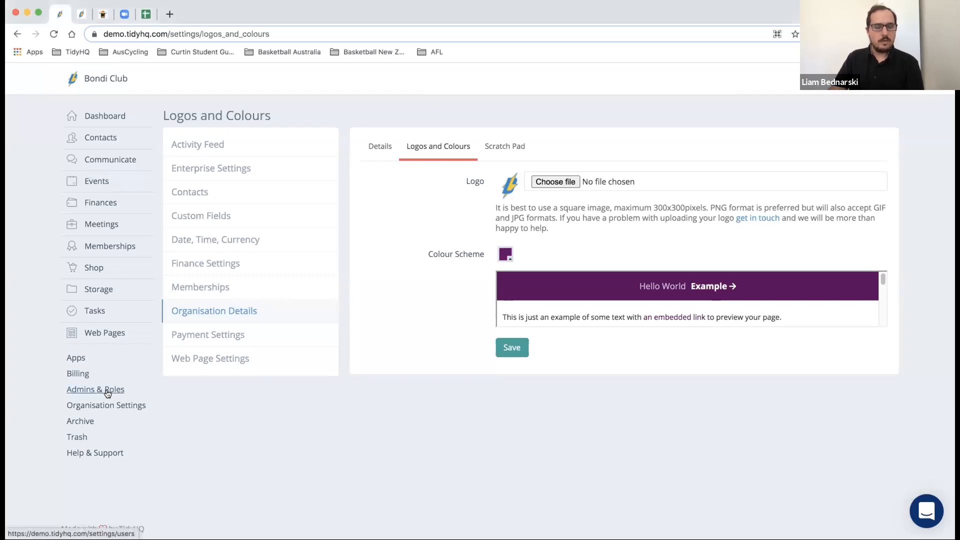
- Review the Admins & Roles admin list, starting then cancelling an Invite Admin
click(108, 393)
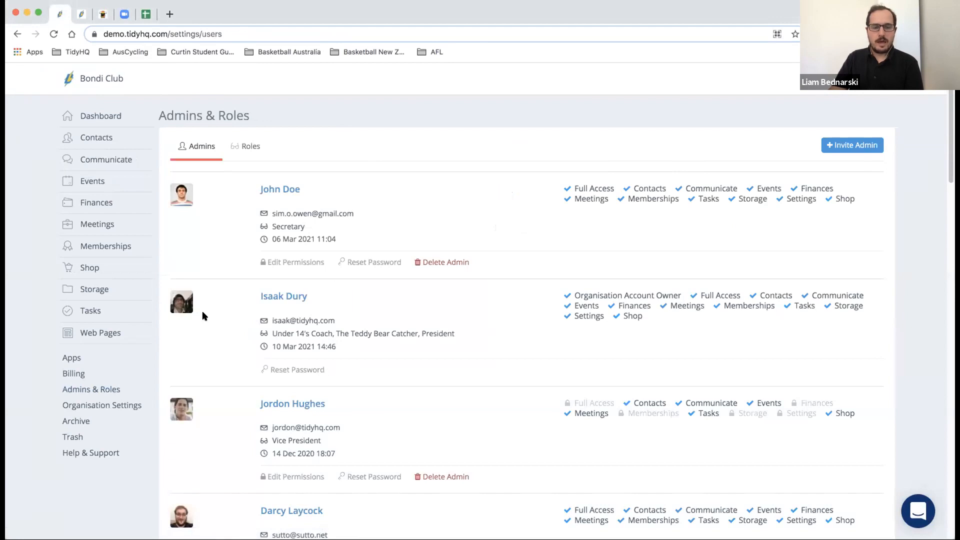
scroll(203, 316, down, 5)
scroll(203, 316, up, 5)
scroll(203, 316, down, 20)
scroll(202, 302, up, 20)
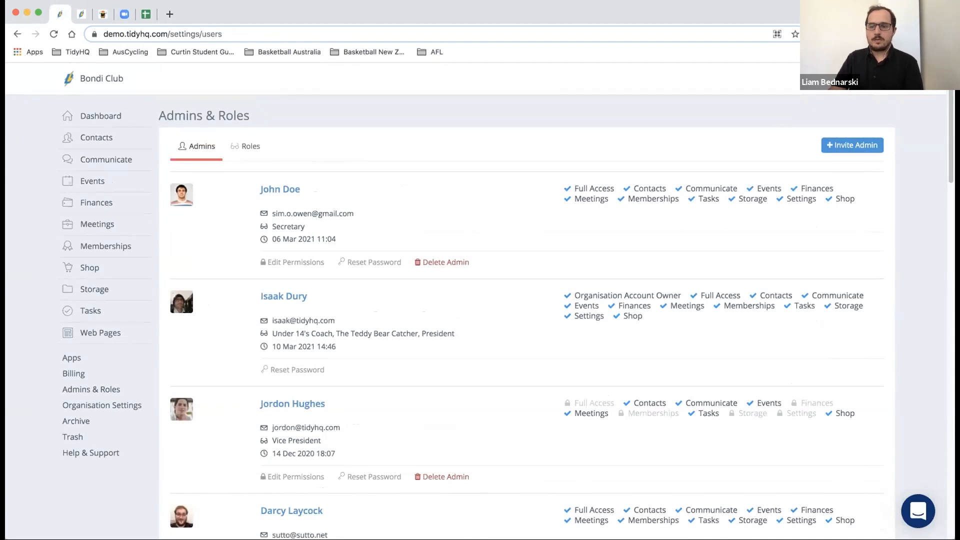
click(839, 146)
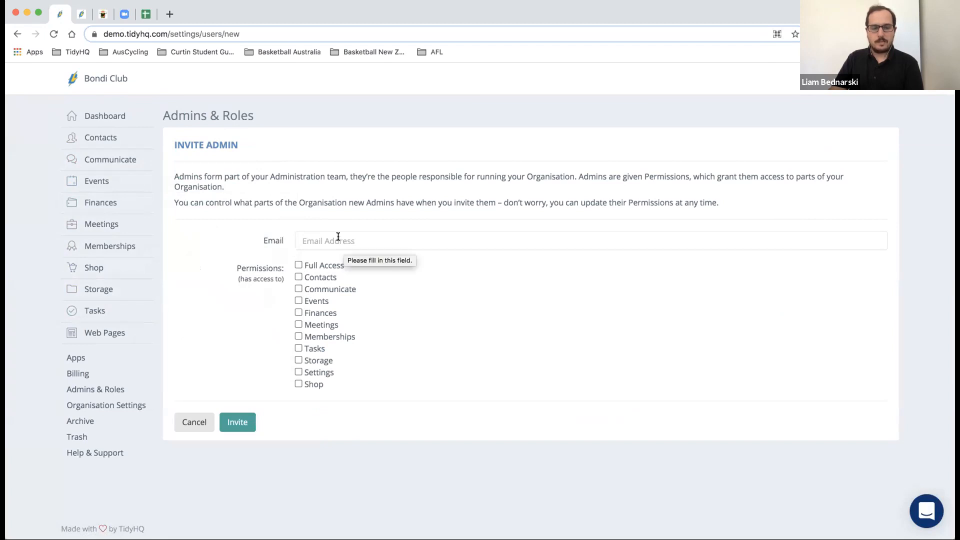
click(197, 423)
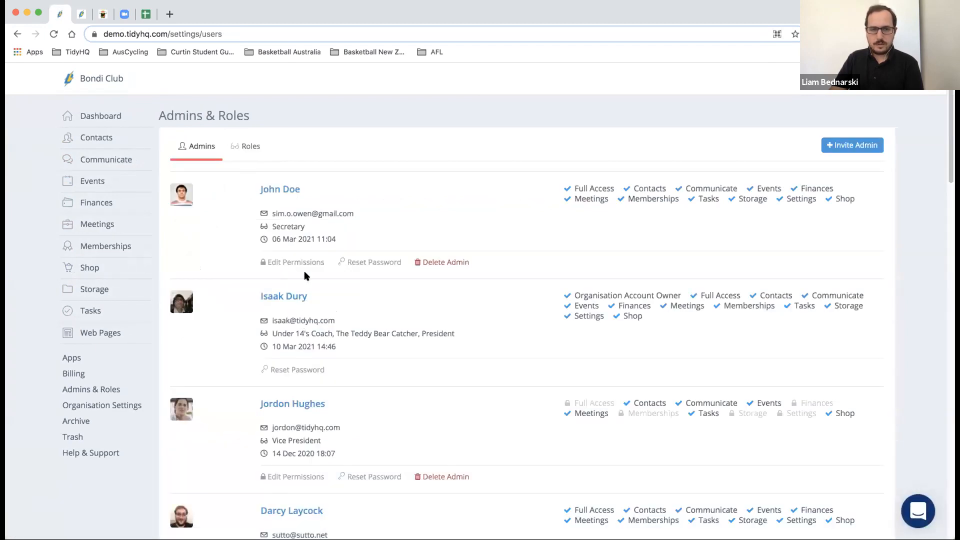
- Show the Roles tab listing President, Vice President, Treasurer and Secretary
scroll(297, 264, down, 4)
scroll(297, 264, down, 10)
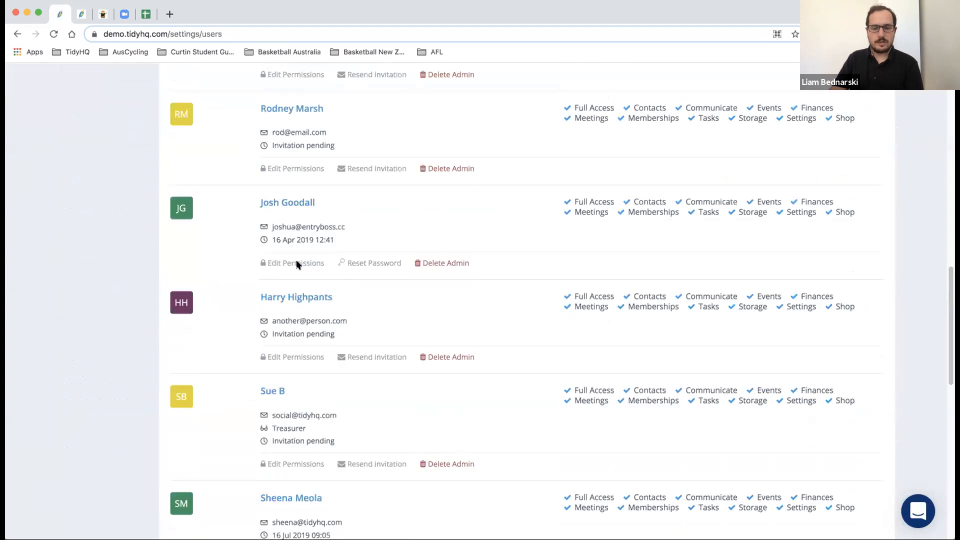
scroll(297, 264, down, 12)
scroll(296, 236, up, 20)
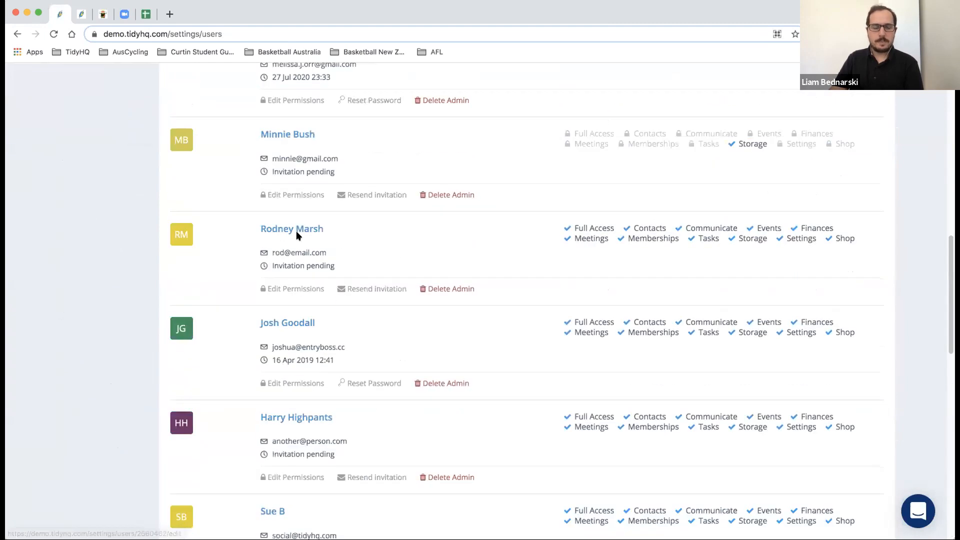
scroll(266, 171, up, 3)
click(252, 148)
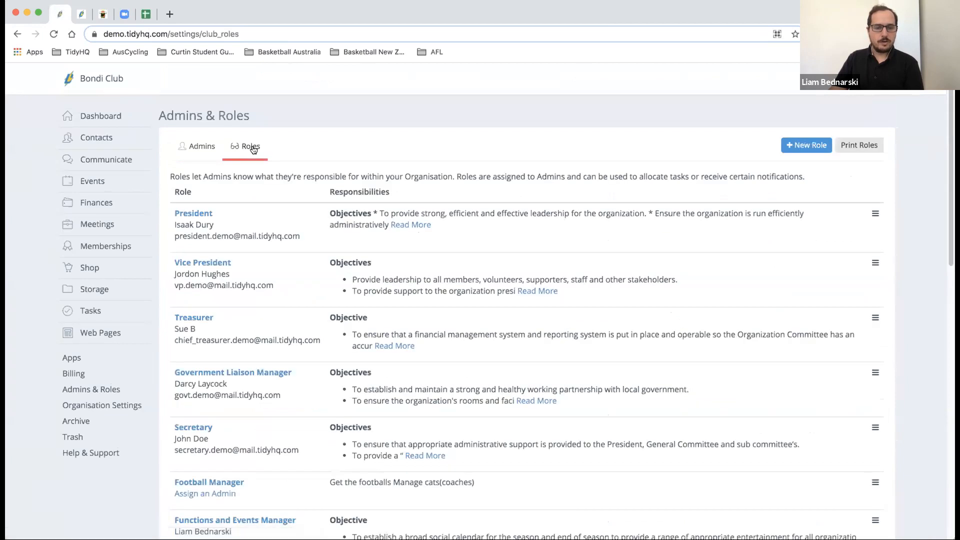
scroll(254, 149, down, 1)
scroll(253, 150, down, 1)
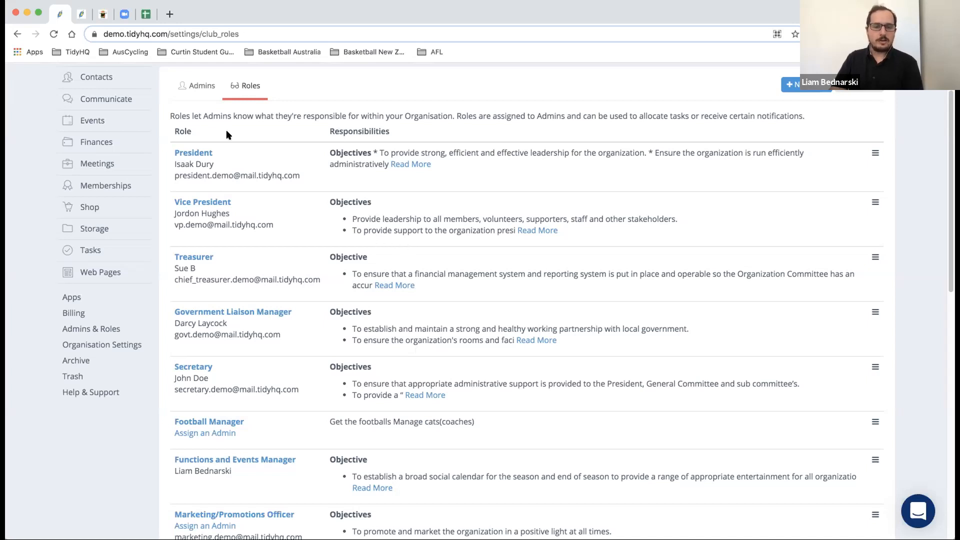
click(195, 153)
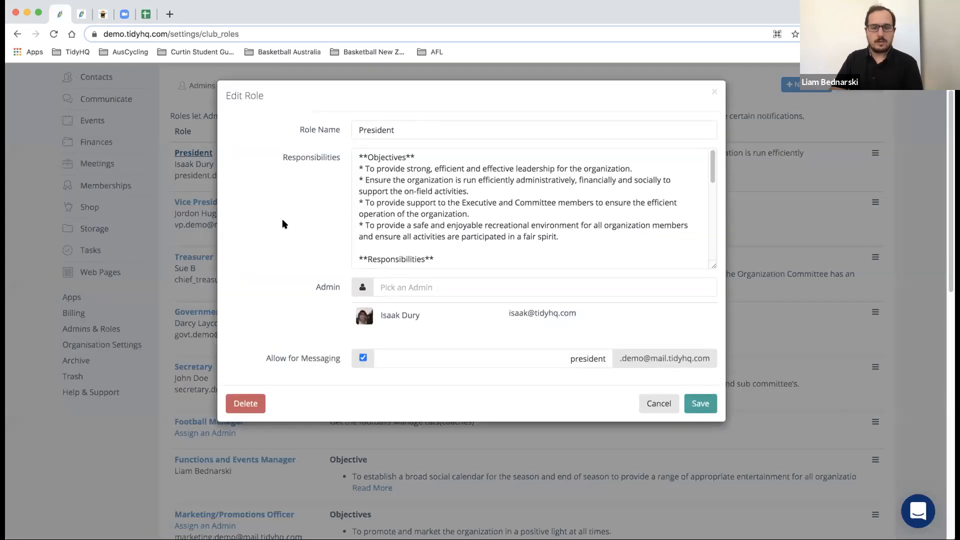
click(427, 279)
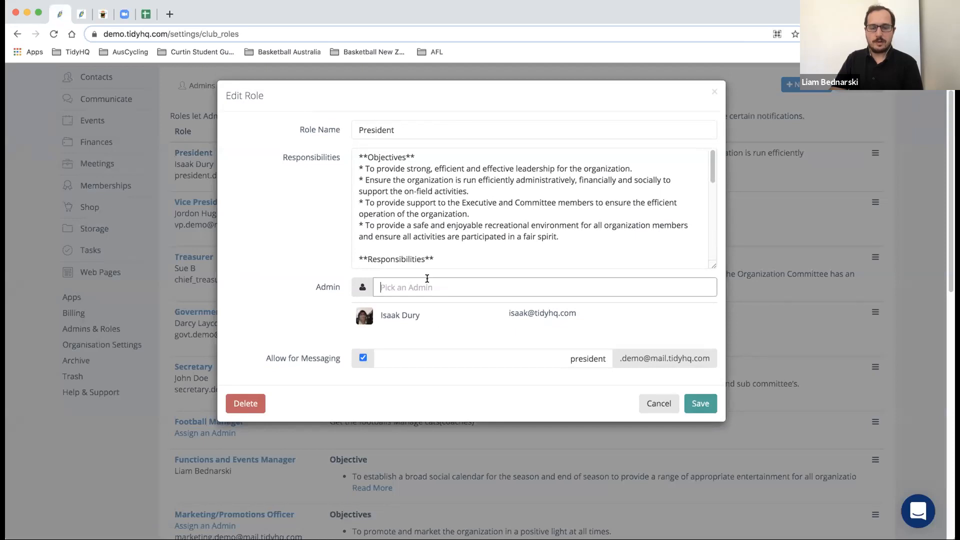
text(liam)
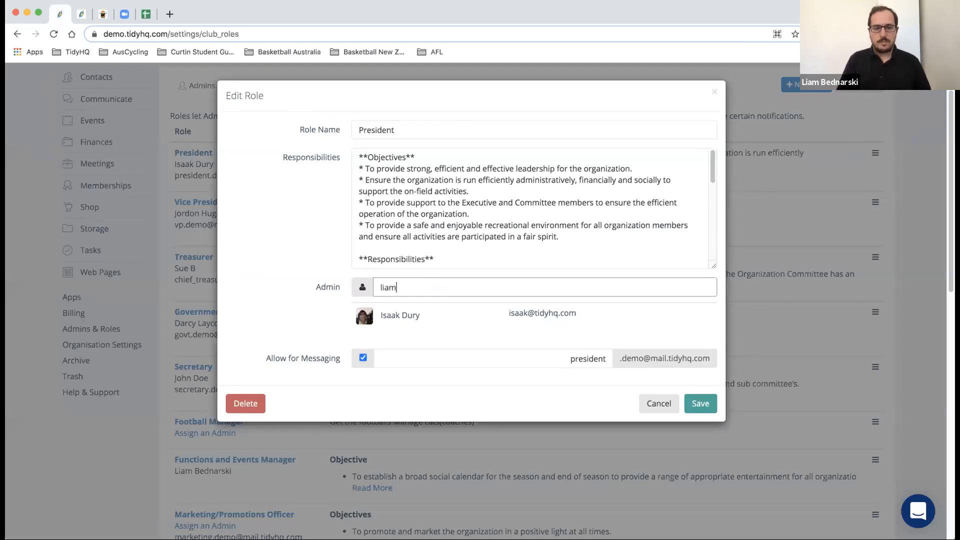
click(309, 282)
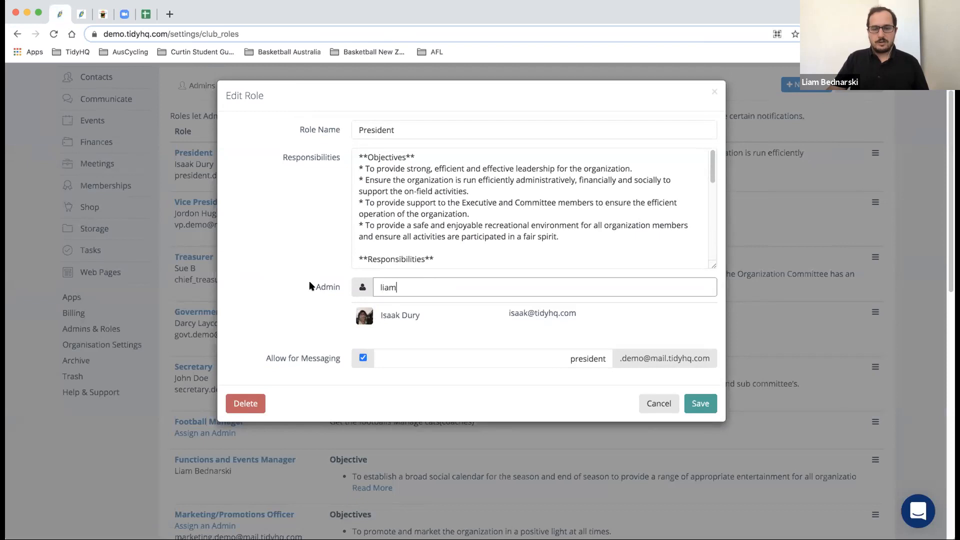
click(653, 400)
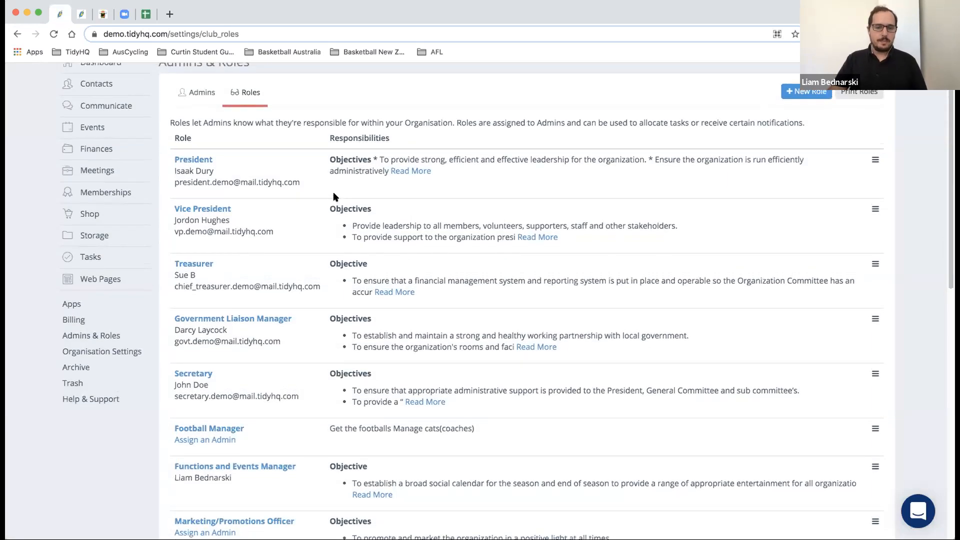
scroll(335, 197, up, 1)
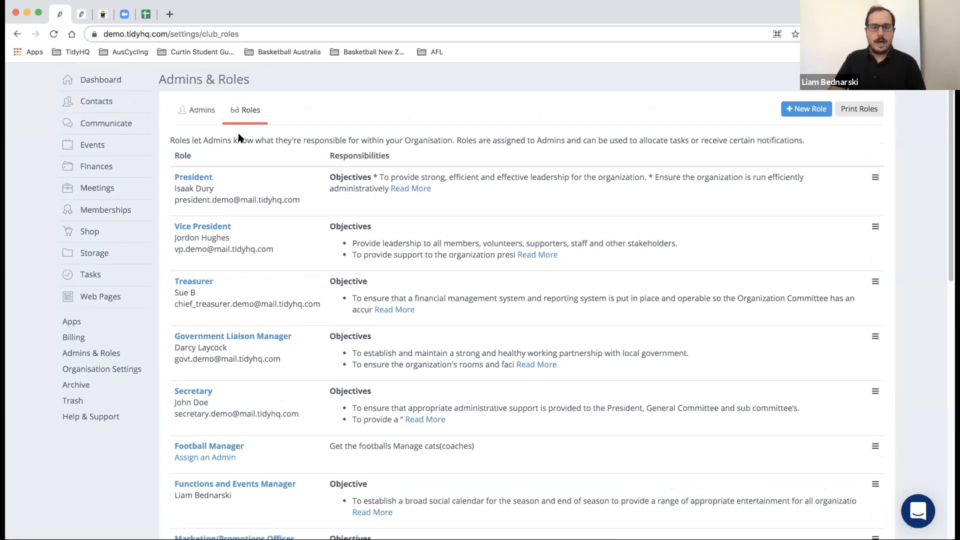
click(197, 116)
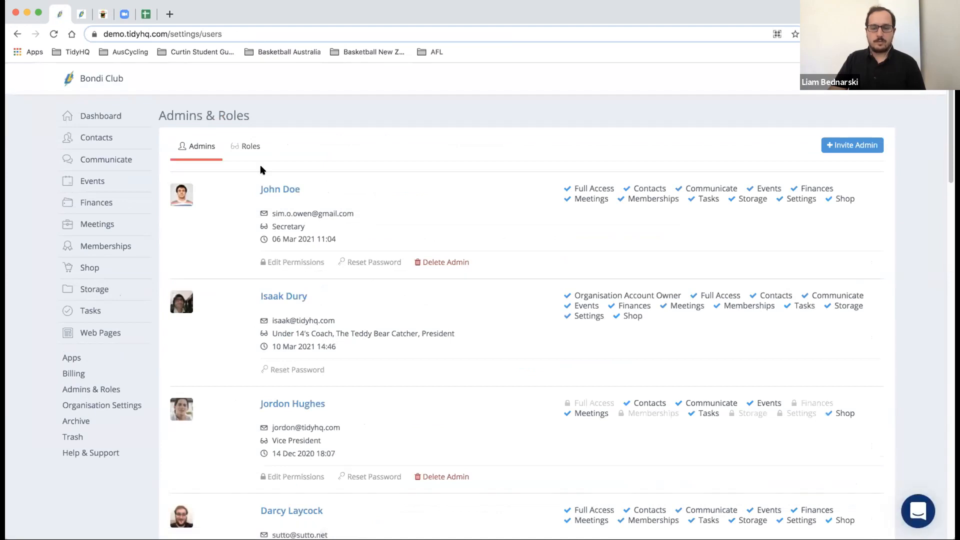
scroll(260, 170, down, 3)
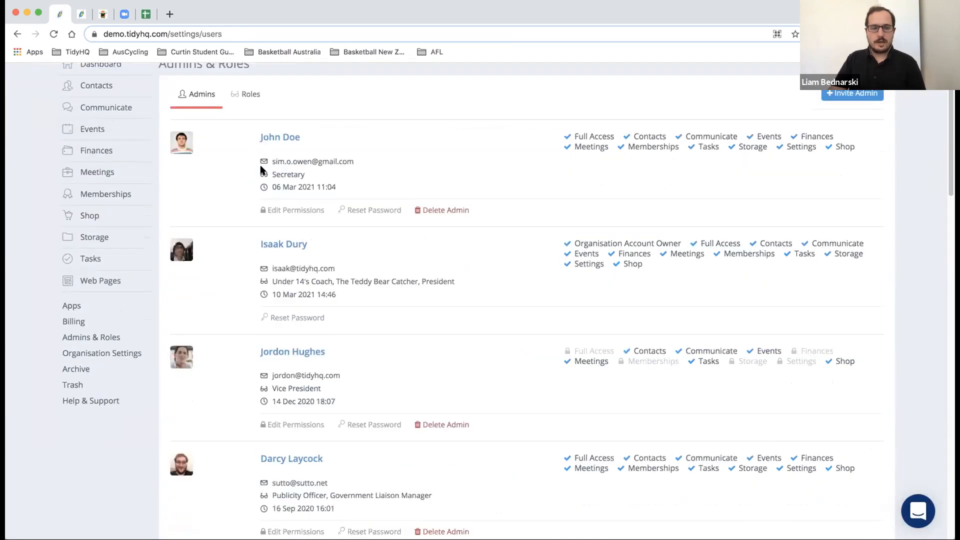
scroll(260, 169, down, 2)
scroll(260, 169, down, 4)
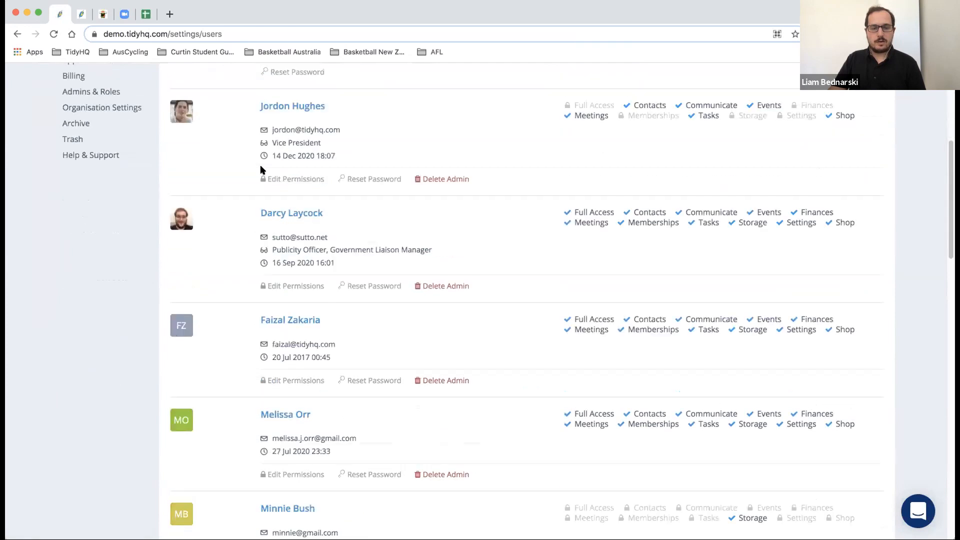
scroll(261, 170, up, 9)
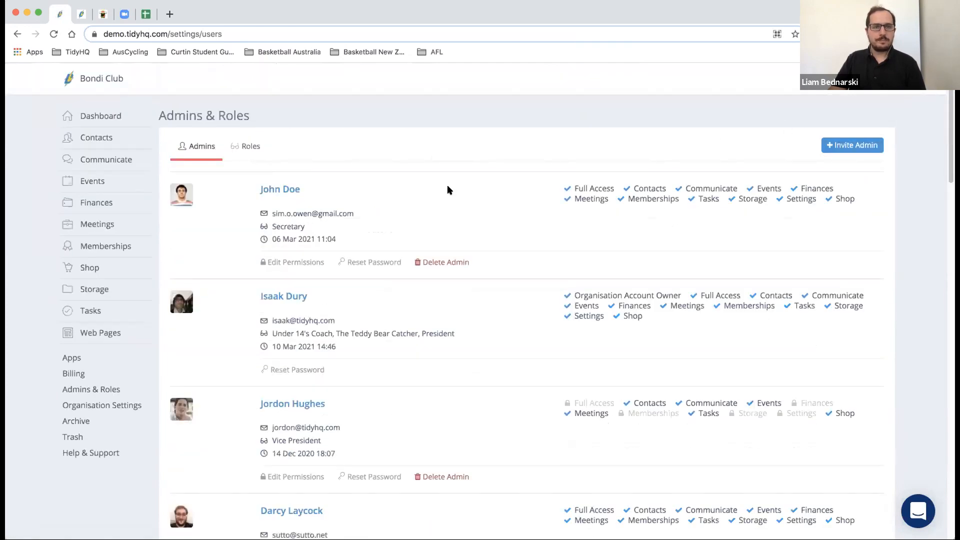
click(235, 149)
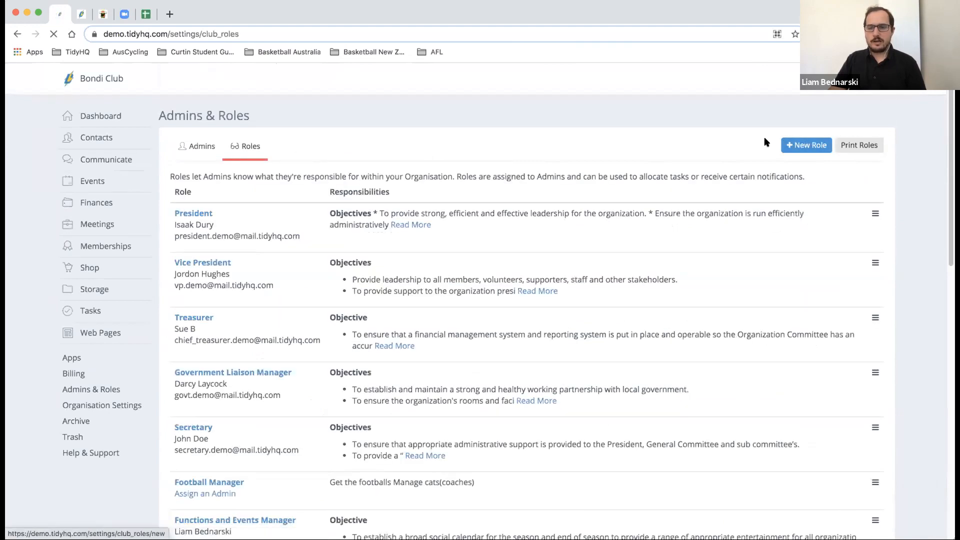
click(848, 143)
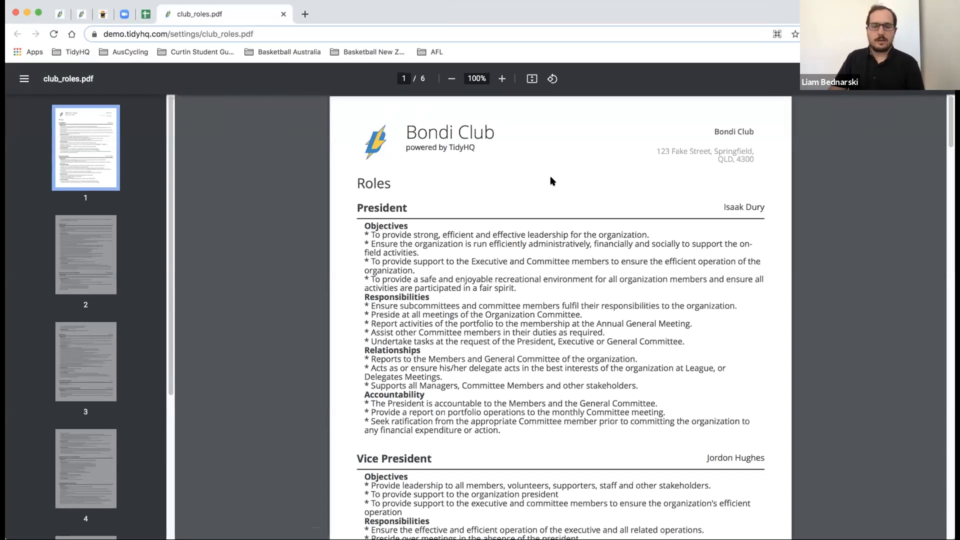
scroll(551, 181, down, 5)
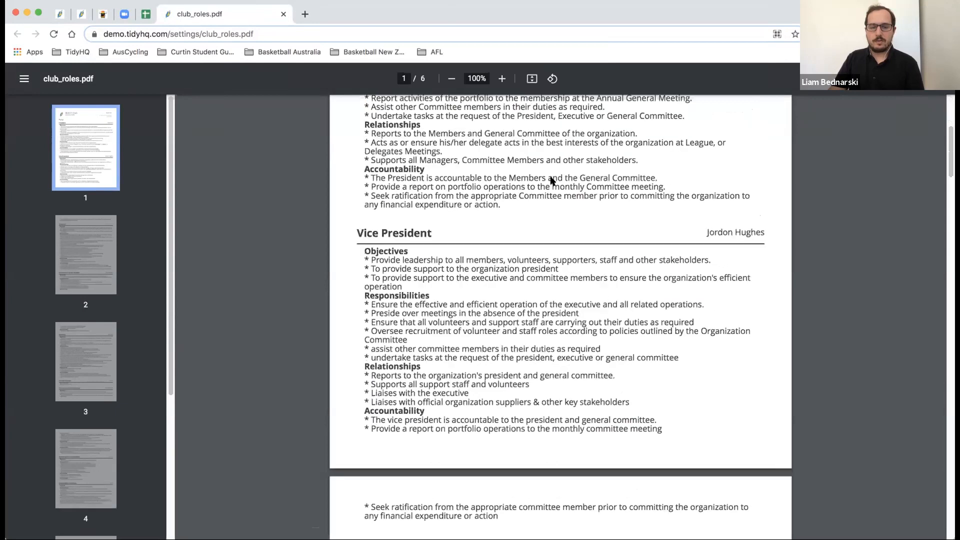
scroll(551, 181, down, 20)
scroll(551, 181, down, 14)
scroll(551, 180, down, 3)
scroll(551, 180, up, 20)
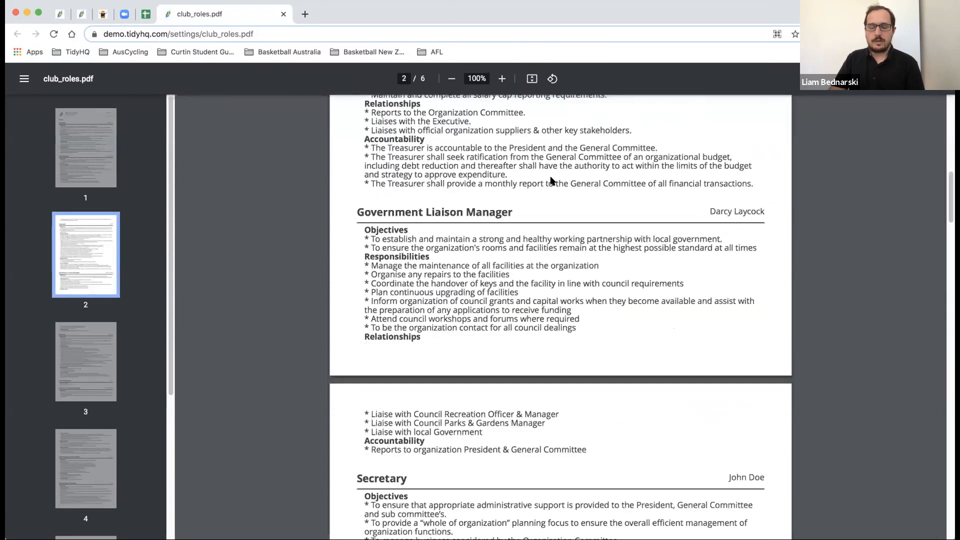
scroll(551, 180, up, 10)
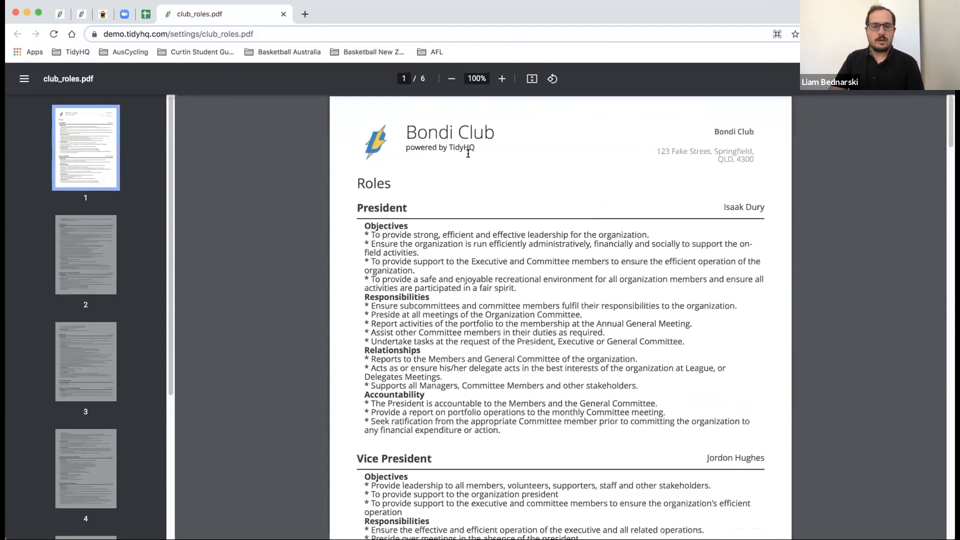
click(284, 15)
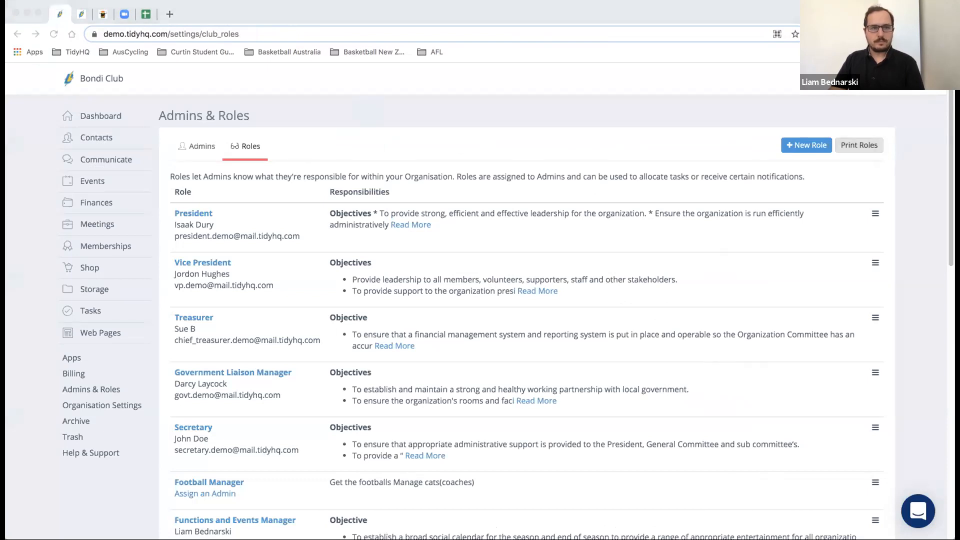
- View the Stripe Payments settings under Payment Settings, with the 1.0% + $0.20 service fee
click(112, 406)
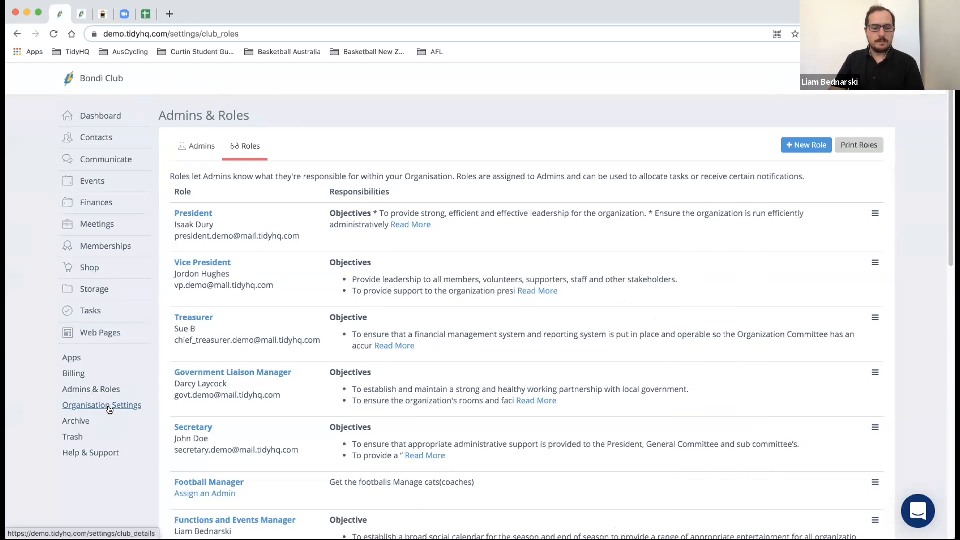
click(109, 410)
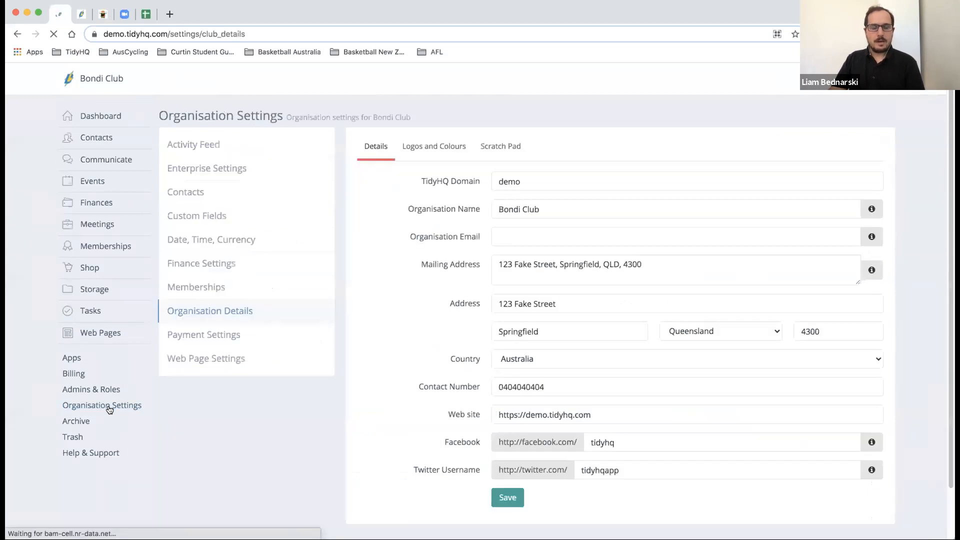
click(203, 344)
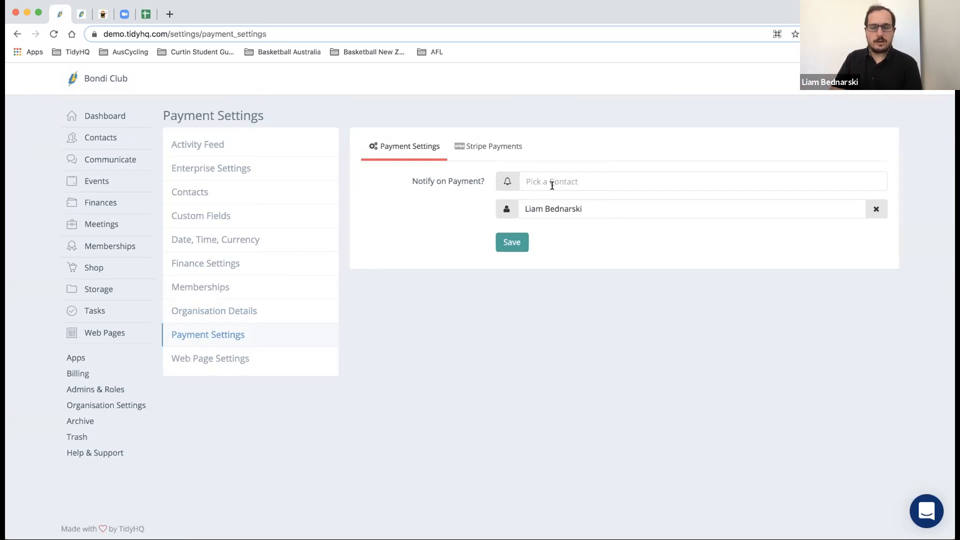
click(504, 155)
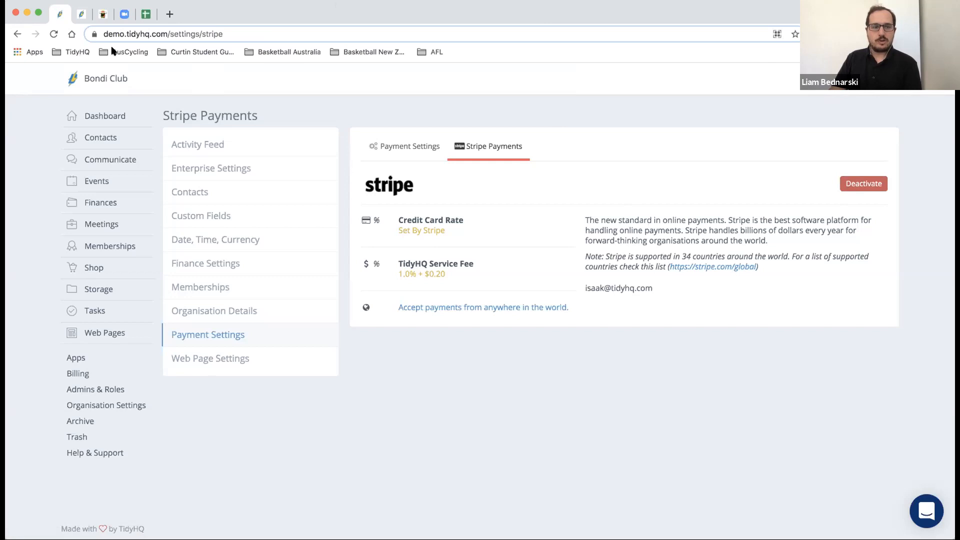
- Show the Date, Time, Currency settings with Australian Dollar and Melbourne time zone
mouse_move(108, 193)
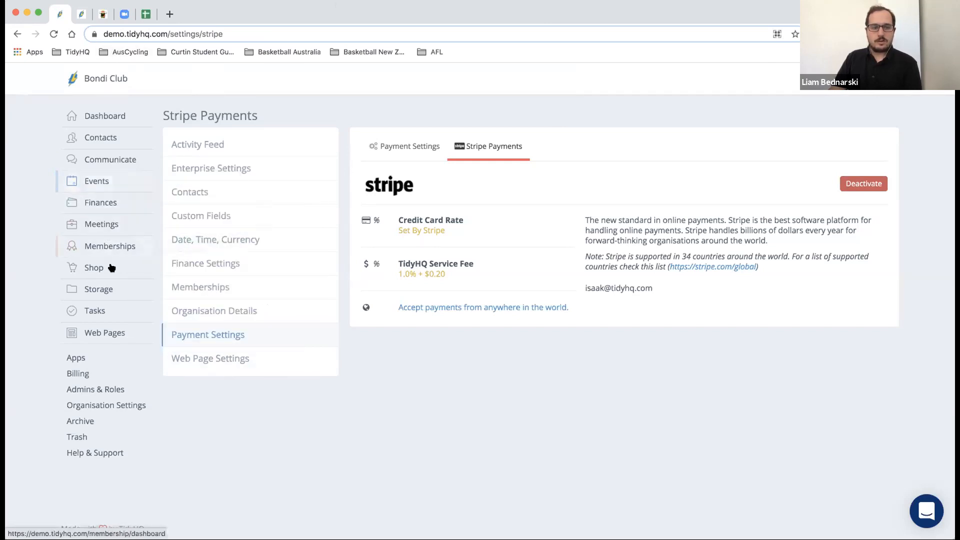
mouse_move(112, 275)
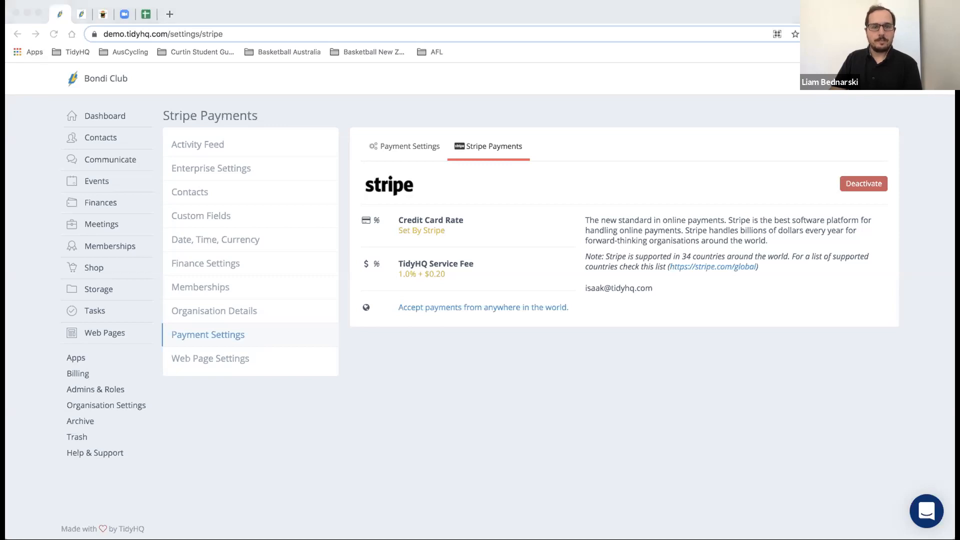
click(249, 234)
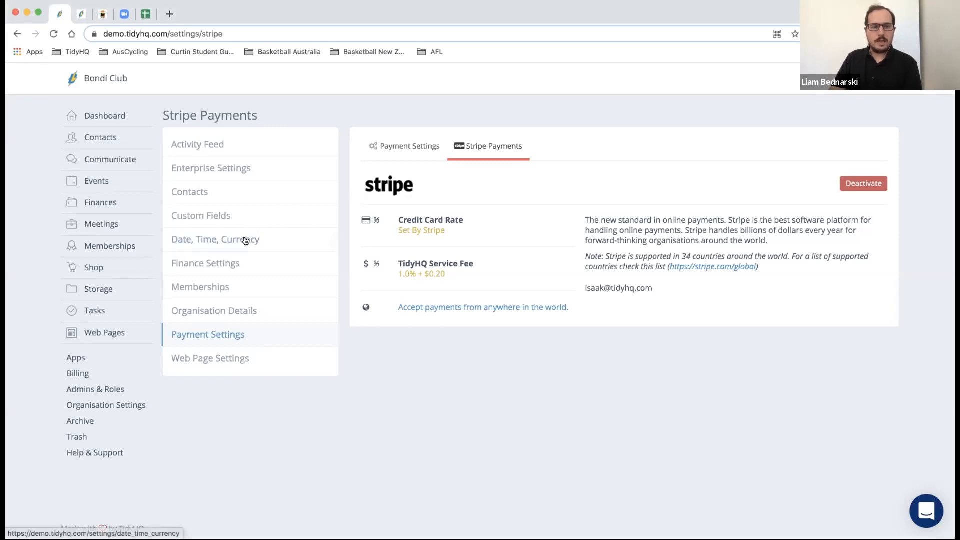
click(245, 240)
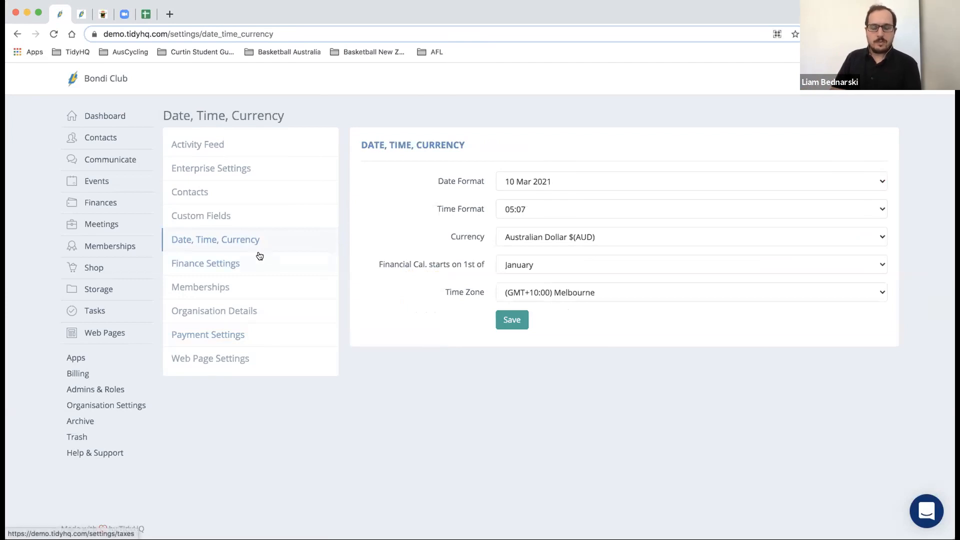
- Start the financial year in July, set the time zone to Perth (GMT+08:00), and save
click(510, 264)
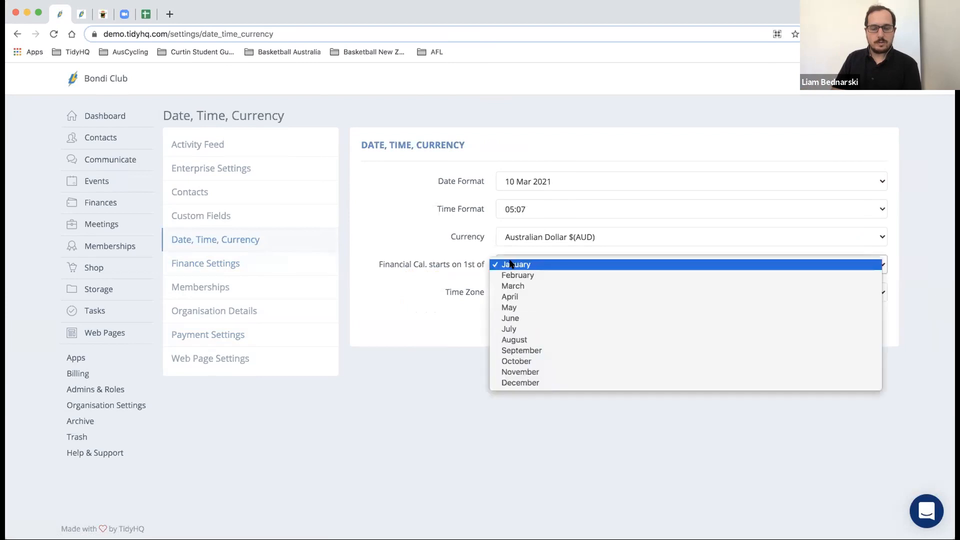
click(529, 328)
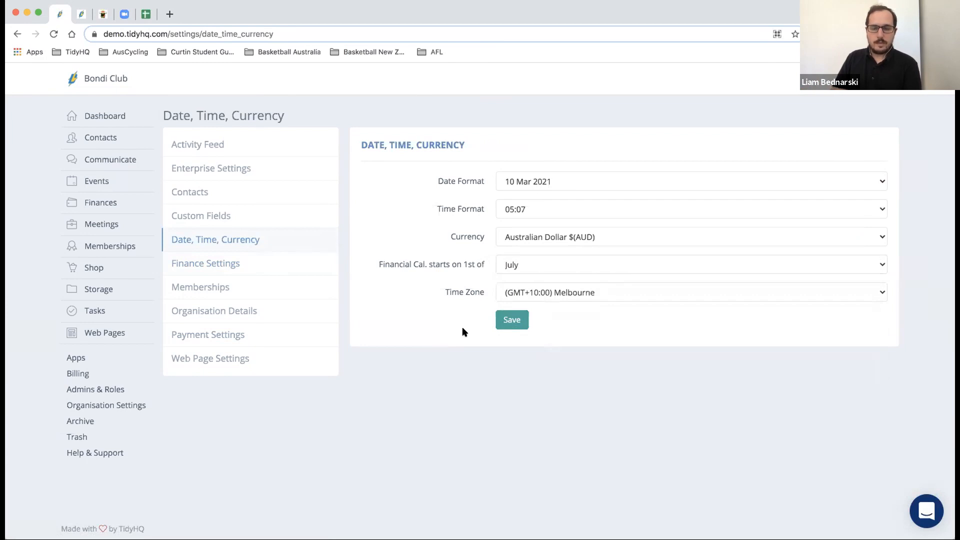
click(521, 294)
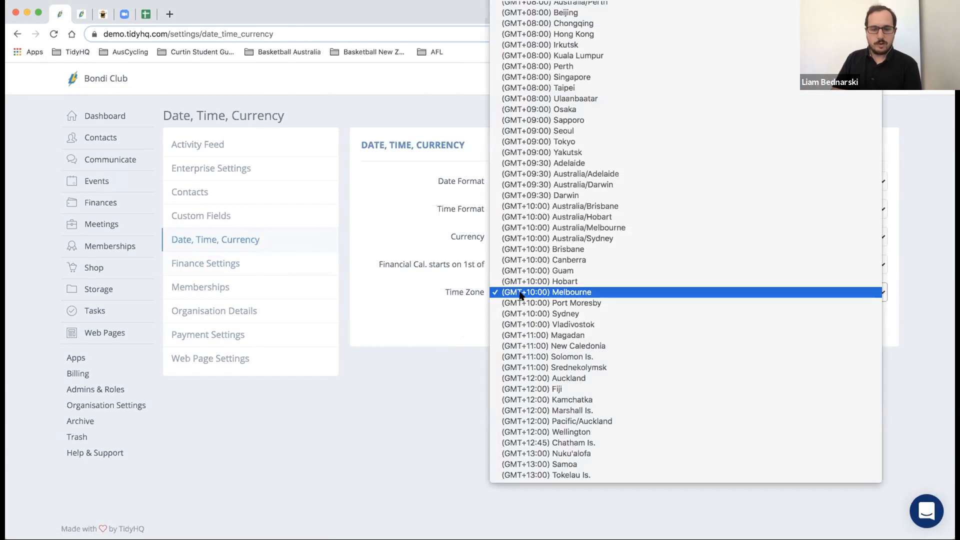
key(End)
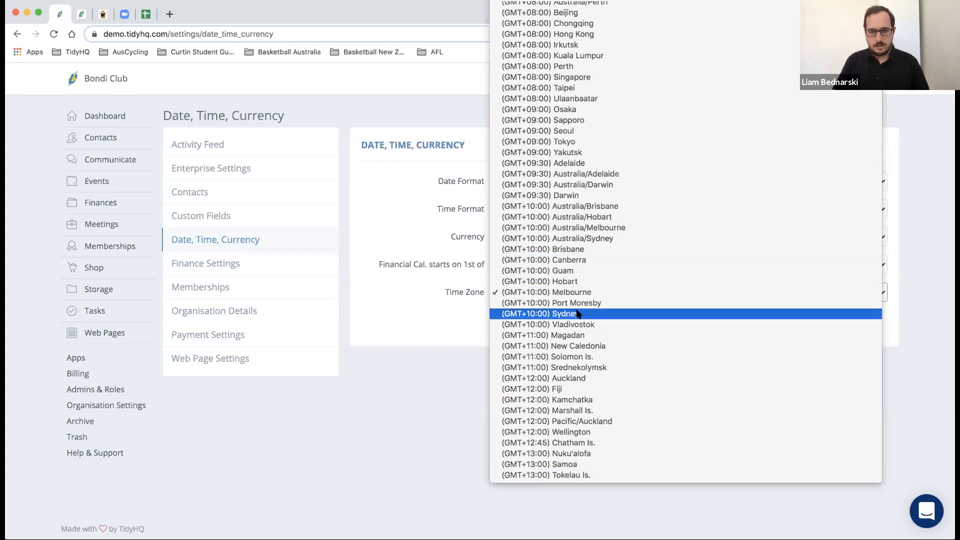
scroll(570, 270, up, 2)
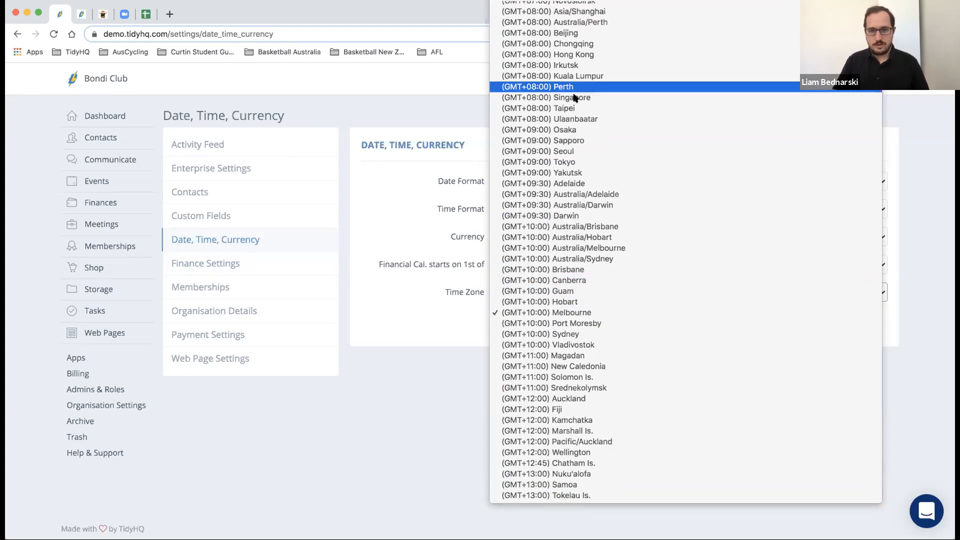
click(575, 88)
click(519, 317)
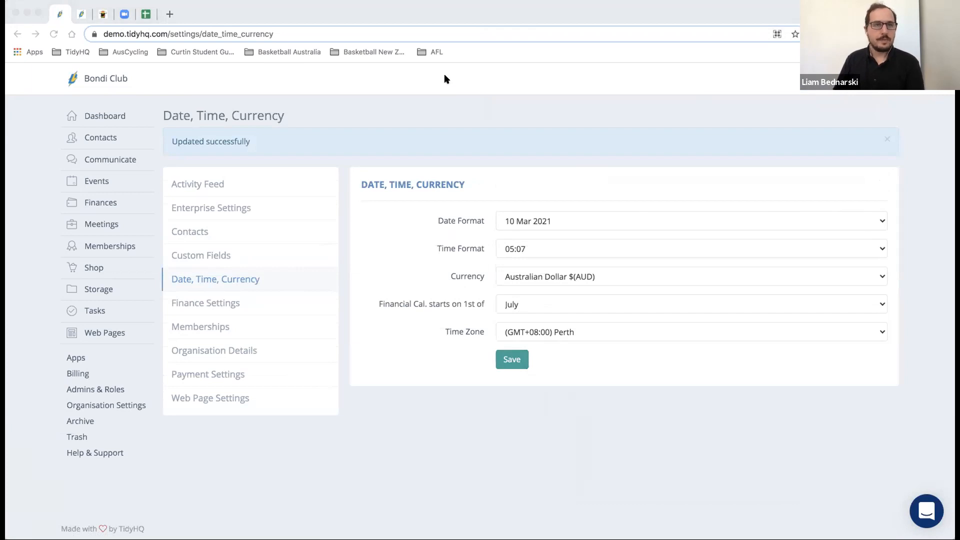
click(319, 154)
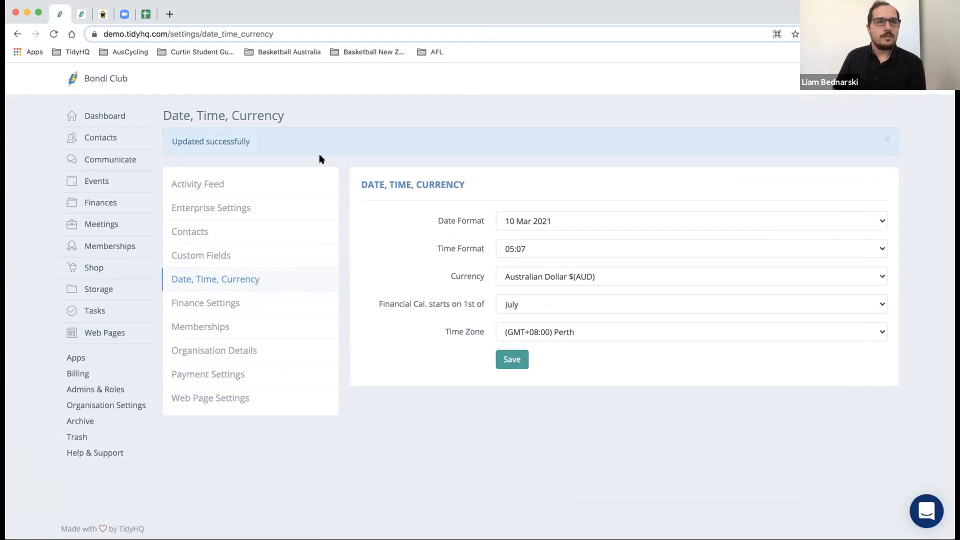
- Review the Activity Feed entries from 10 Feb to 10 Mar 2021, including the settings update
click(249, 184)
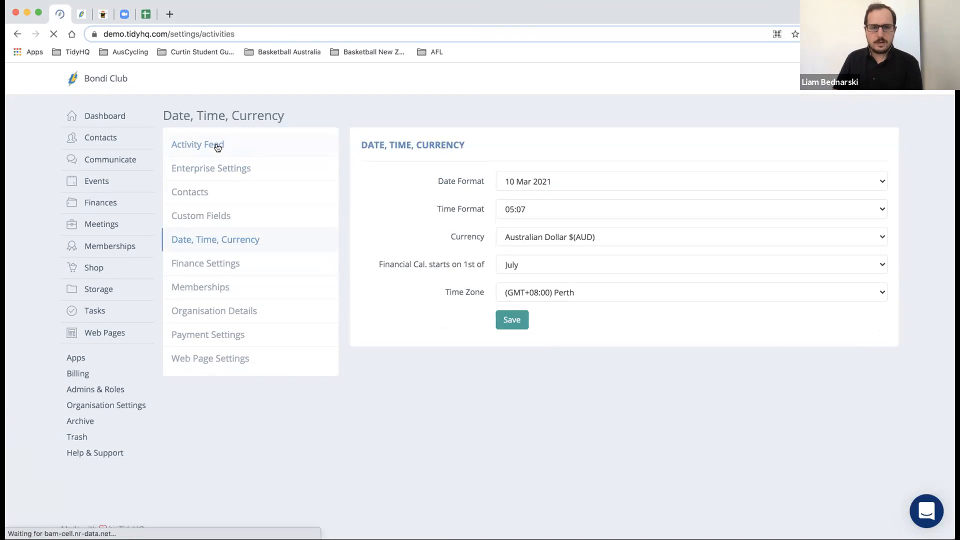
scroll(329, 212, down, 6)
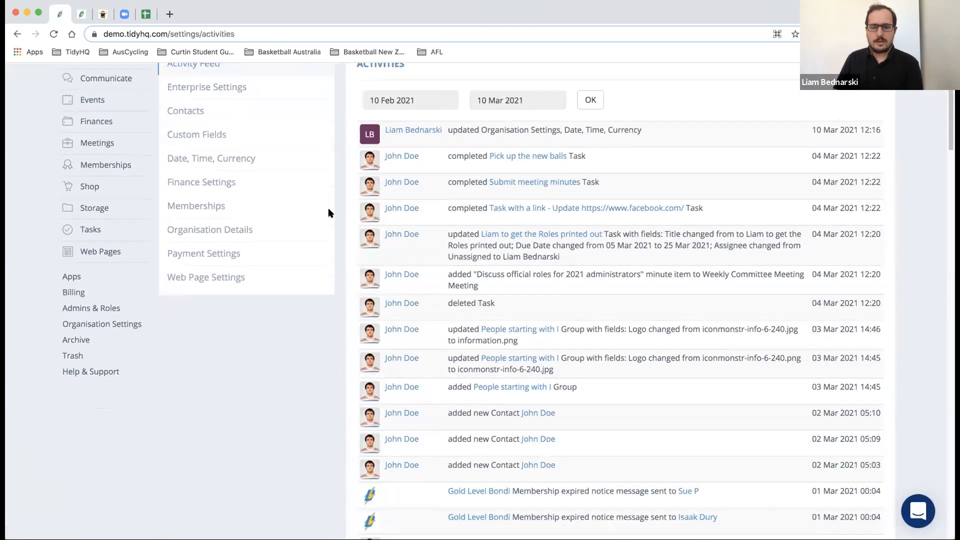
scroll(357, 224, up, 6)
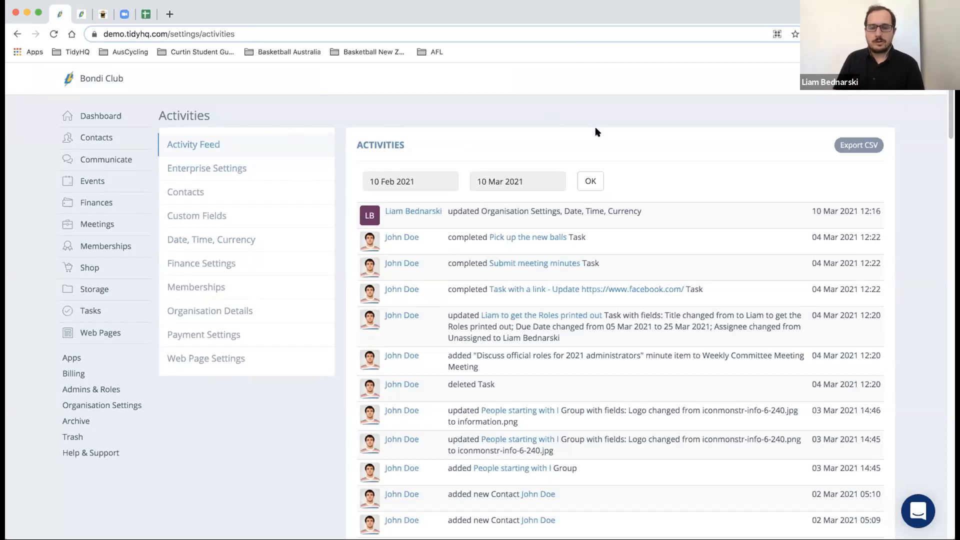
click(375, 39)
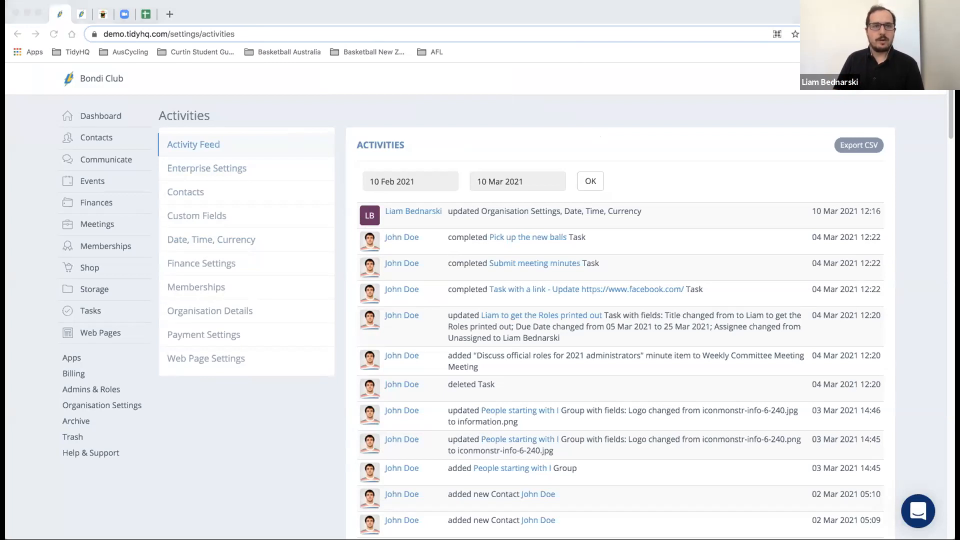
- Show Finance Settings' Invoices, Expenses and Deposits tab and select the BONDIC number prefix
click(221, 264)
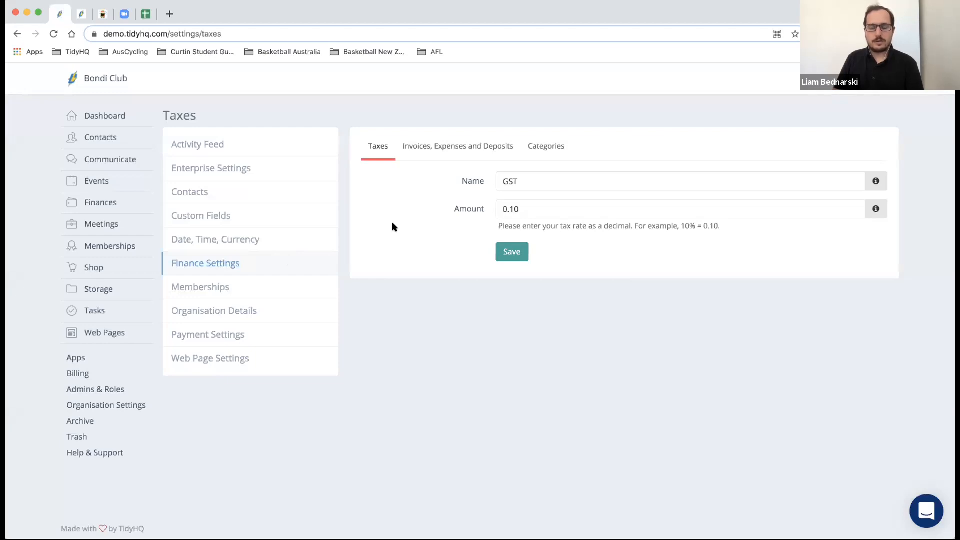
click(434, 152)
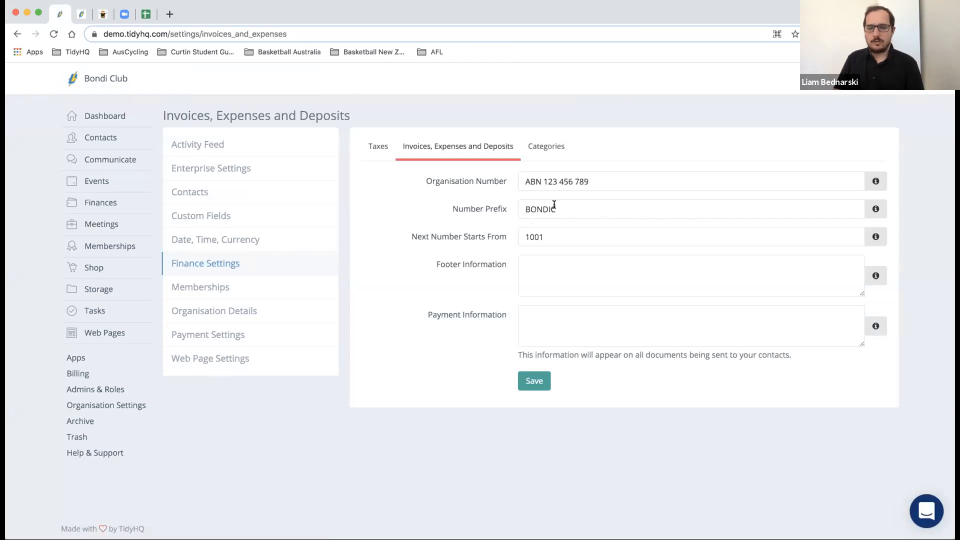
drag(524, 209, 573, 208)
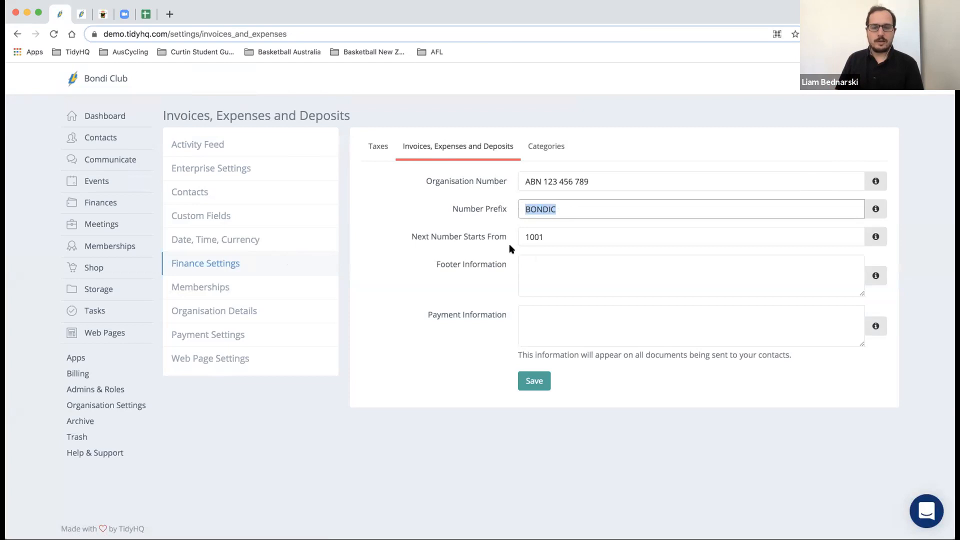
- Change the next invoice number from 1001 to 500
drag(542, 237, 512, 238)
text(500)
click(474, 244)
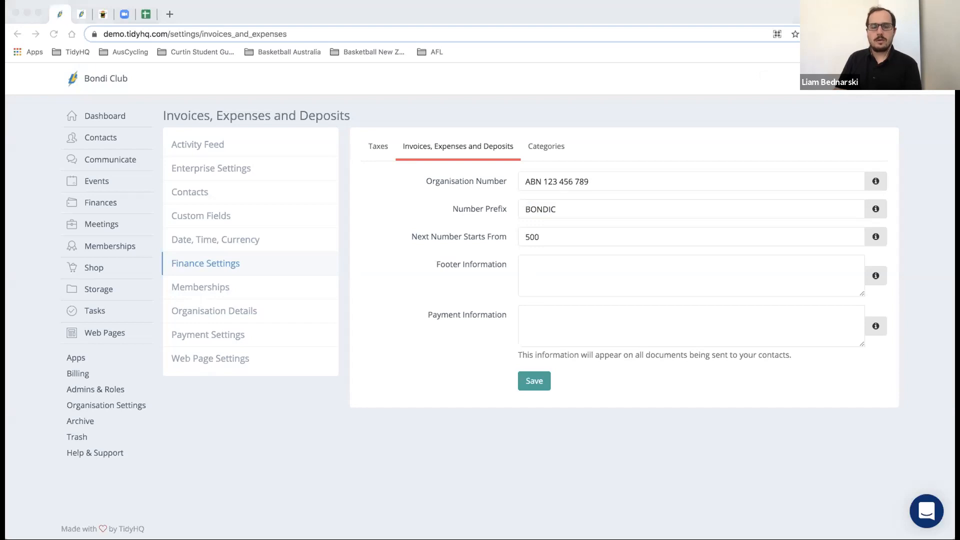
click(438, 294)
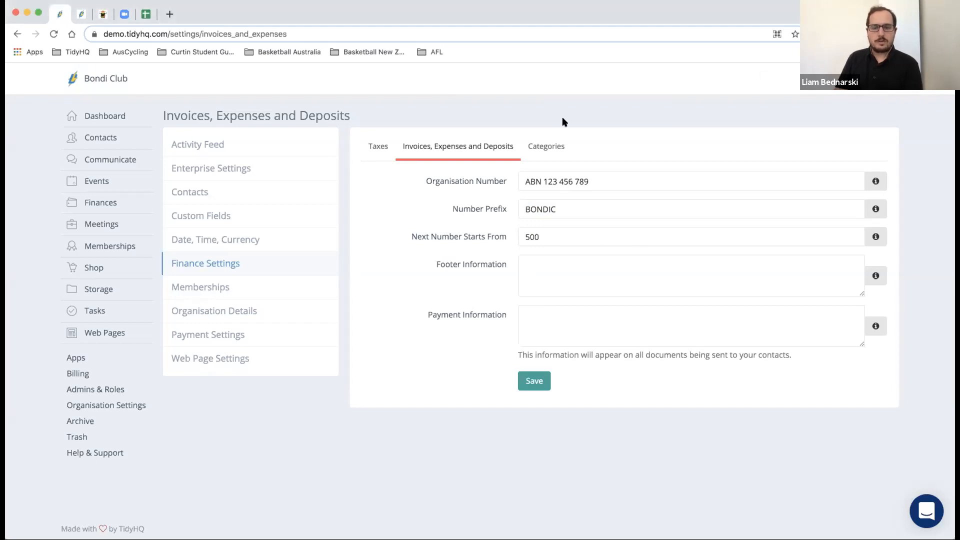
- Show the Finance Categories tab and review Administration, Canteen, Coaching and others with their default tax options
click(552, 147)
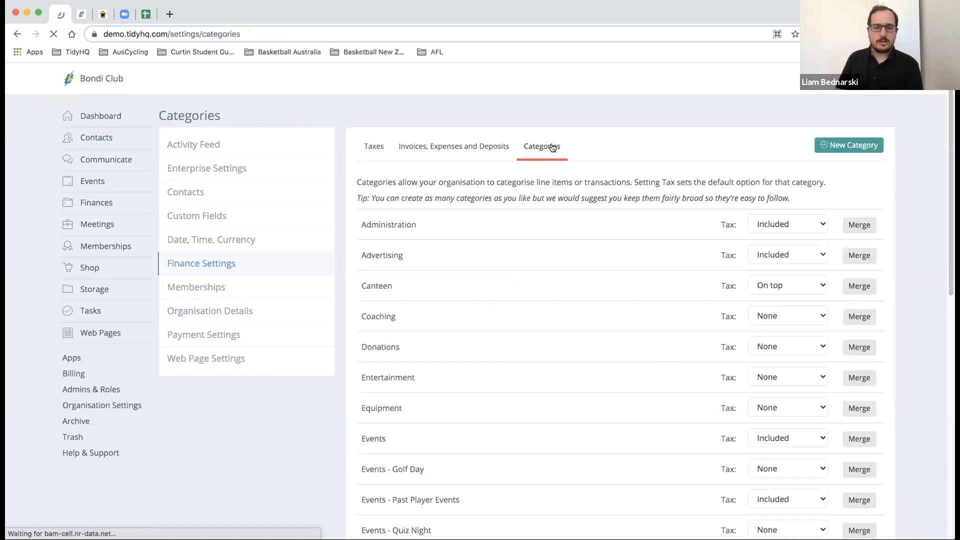
scroll(553, 148, down, 1)
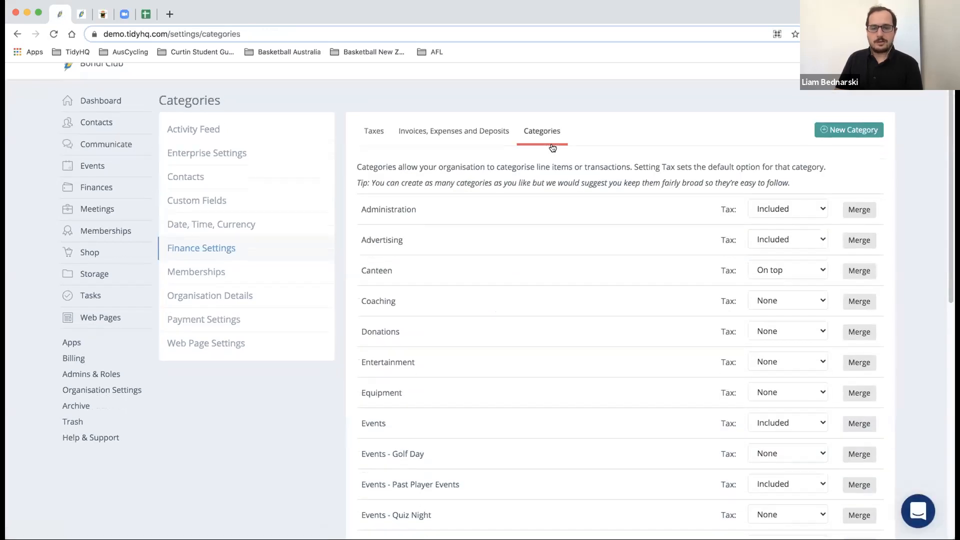
scroll(552, 148, down, 10)
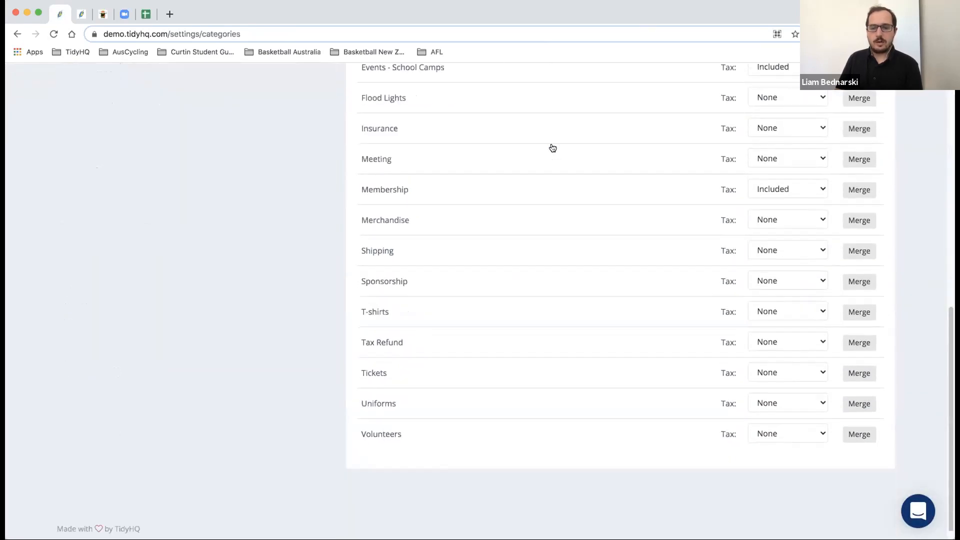
scroll(553, 148, up, 4)
scroll(552, 148, up, 4)
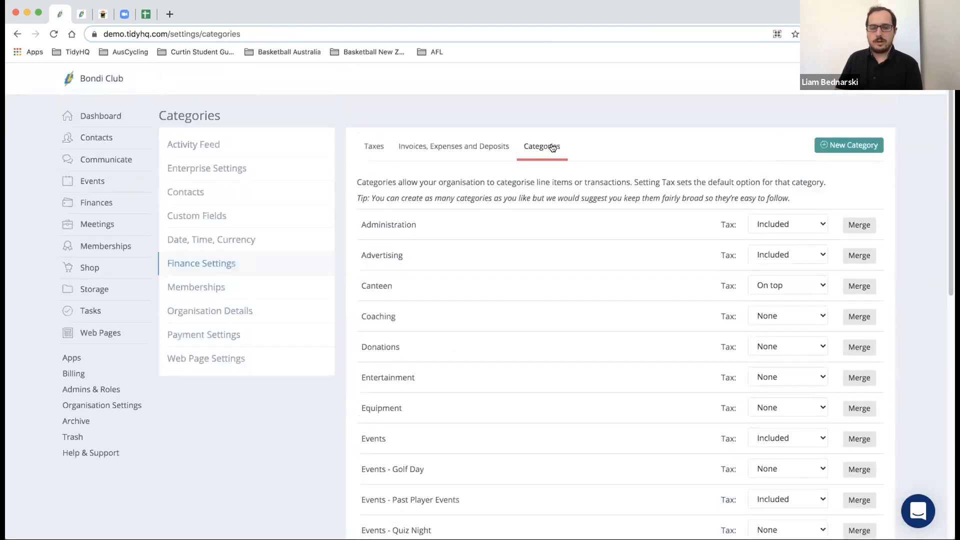
scroll(552, 148, down, 5)
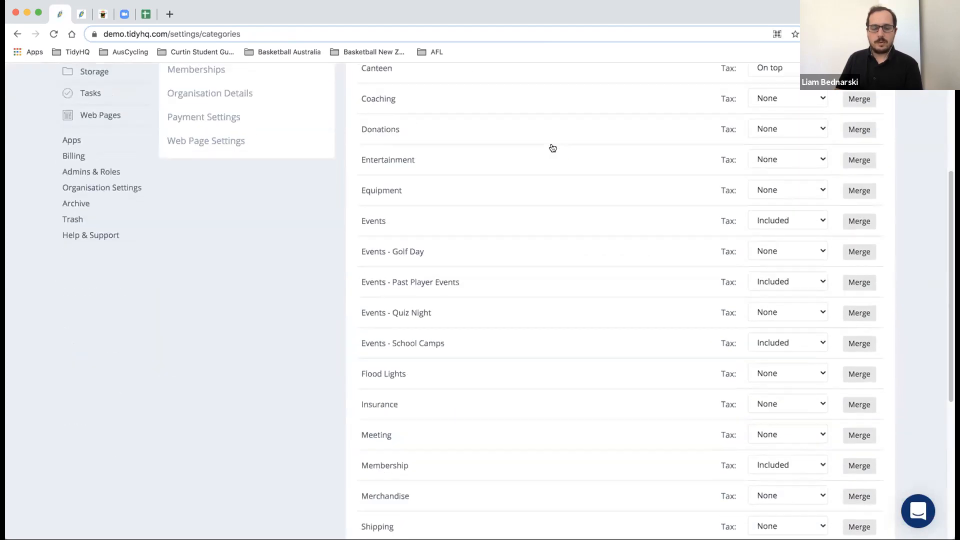
scroll(553, 148, down, 6)
scroll(552, 148, up, 10)
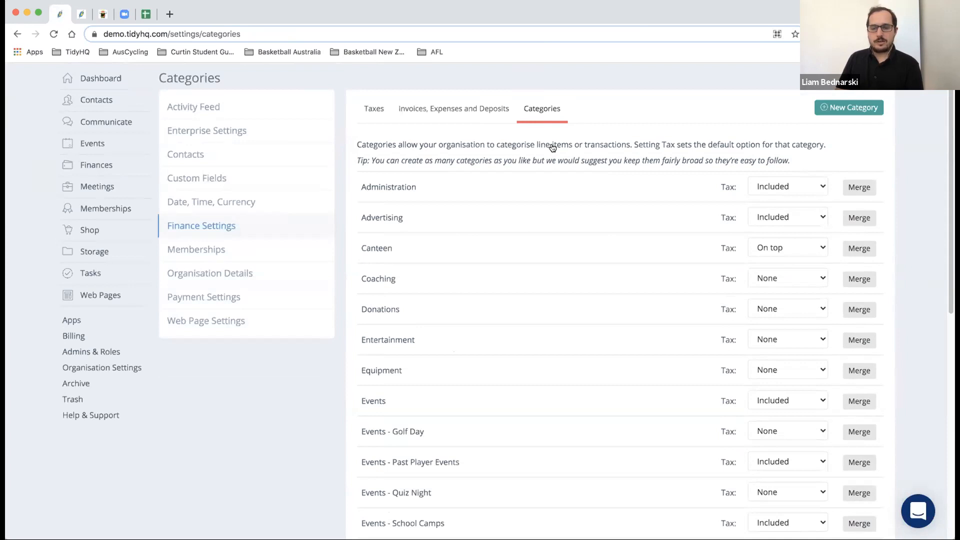
click(858, 188)
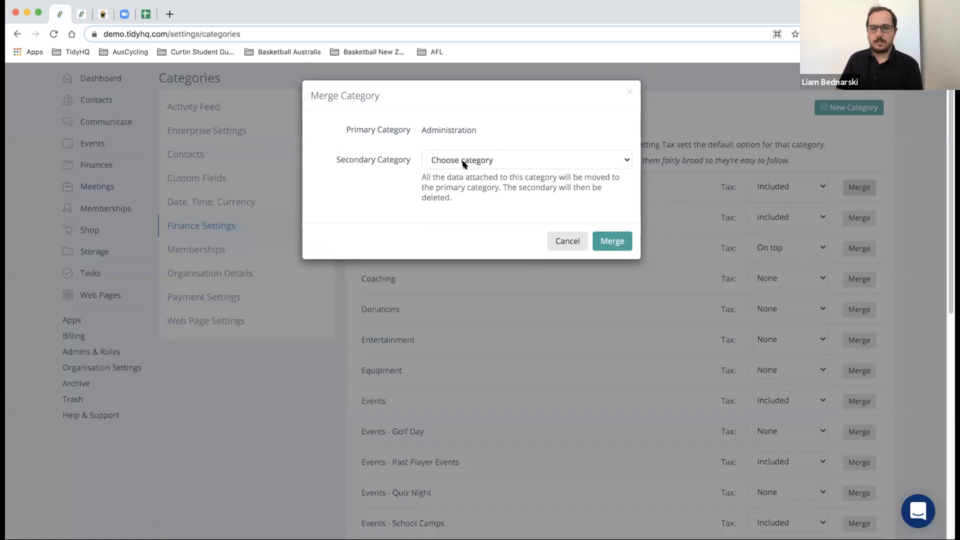
click(464, 164)
click(508, 142)
click(564, 240)
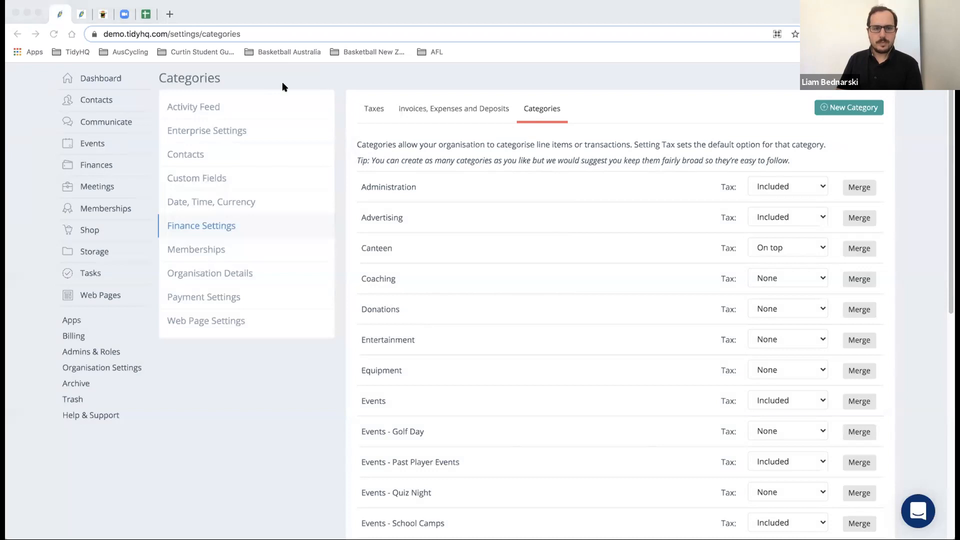
click(375, 124)
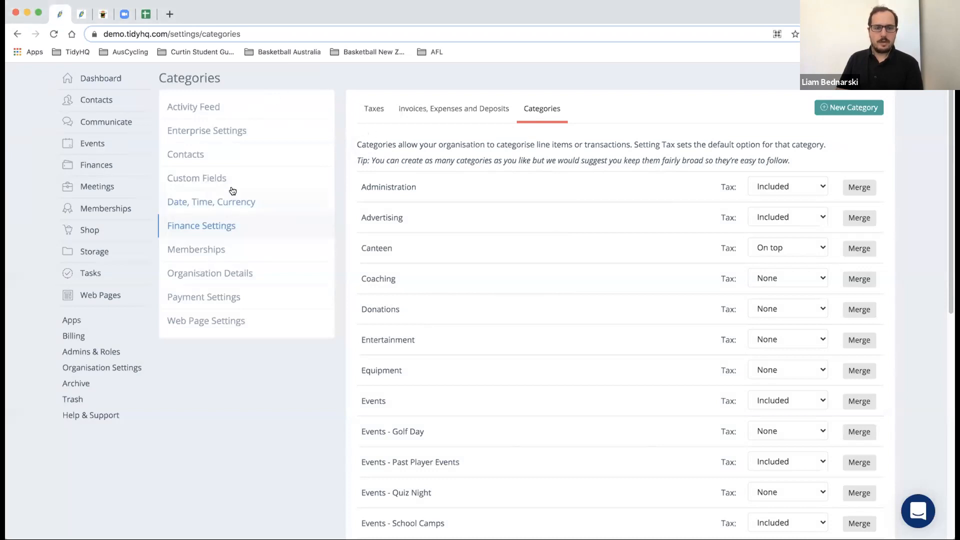
- View the contact ID number settings, where new IDs start at 10087, then go to Custom Fields
click(200, 155)
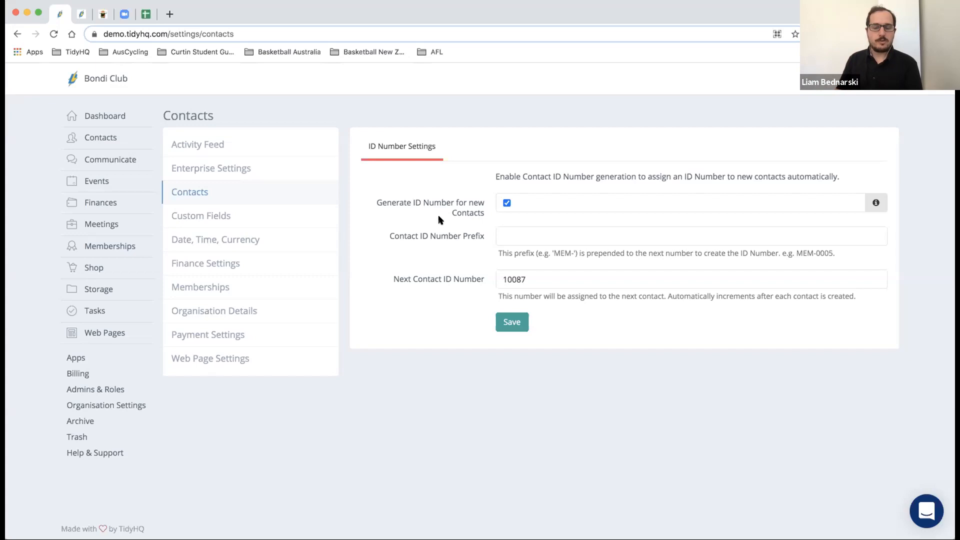
click(329, 77)
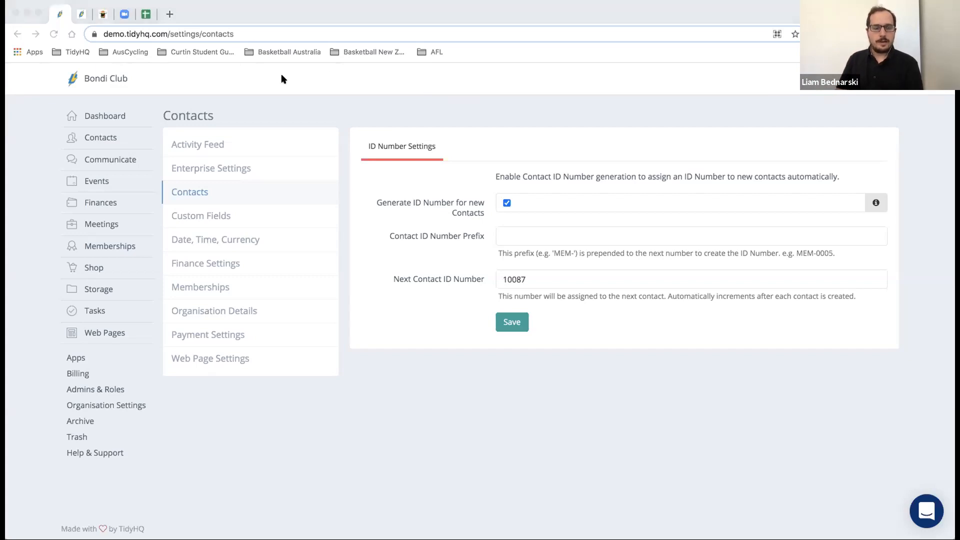
click(220, 217)
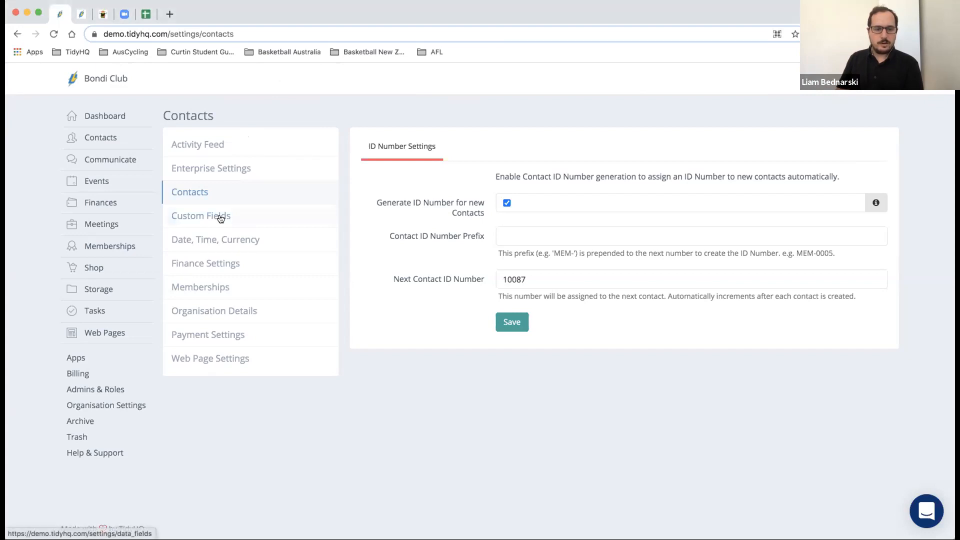
click(220, 216)
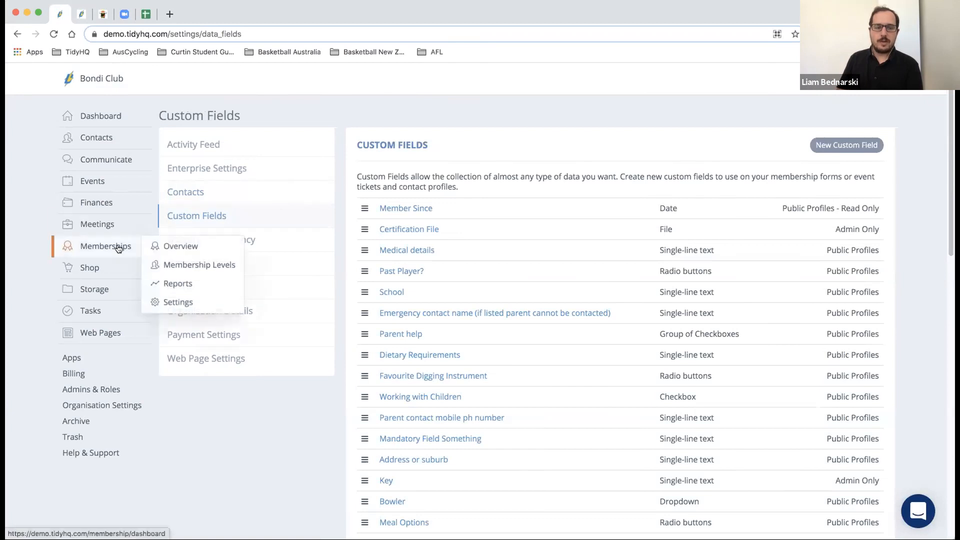
- Open a blank New Custom Field form defaulting to Single-line text and Admin Only visibility
mouse_move(116, 176)
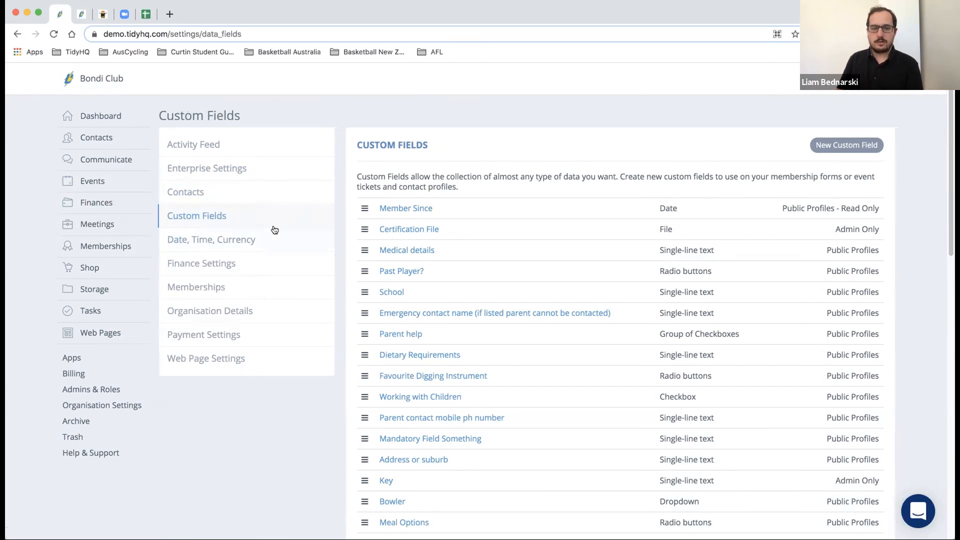
scroll(444, 163, down, 4)
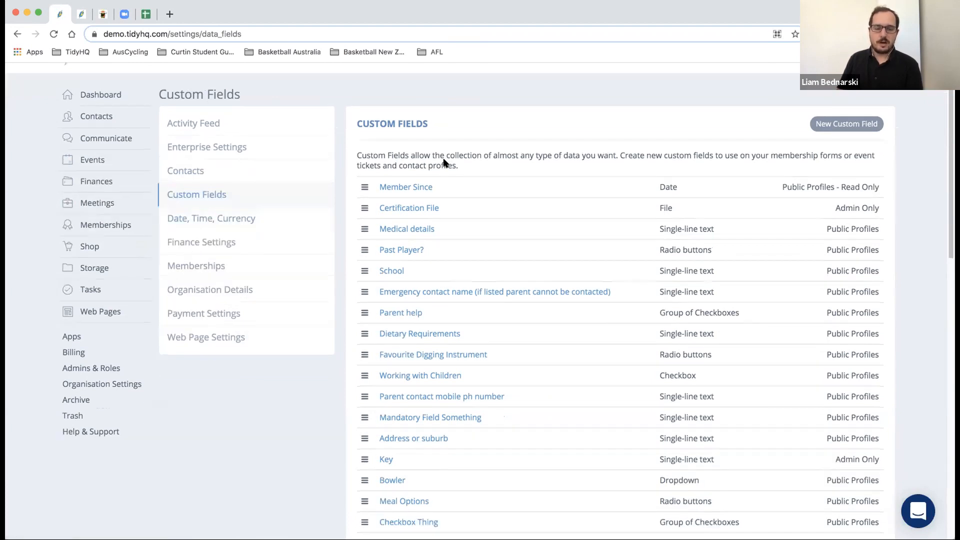
scroll(444, 163, up, 4)
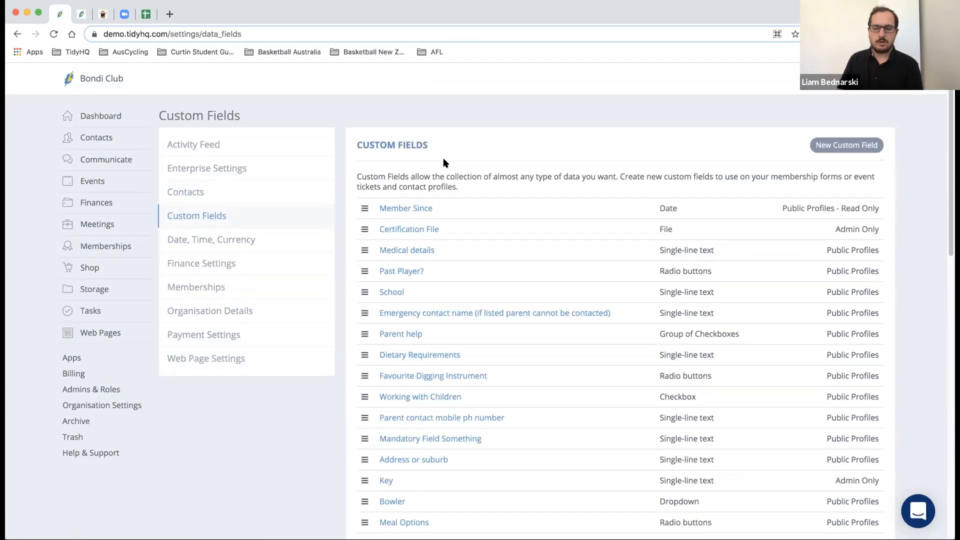
click(811, 145)
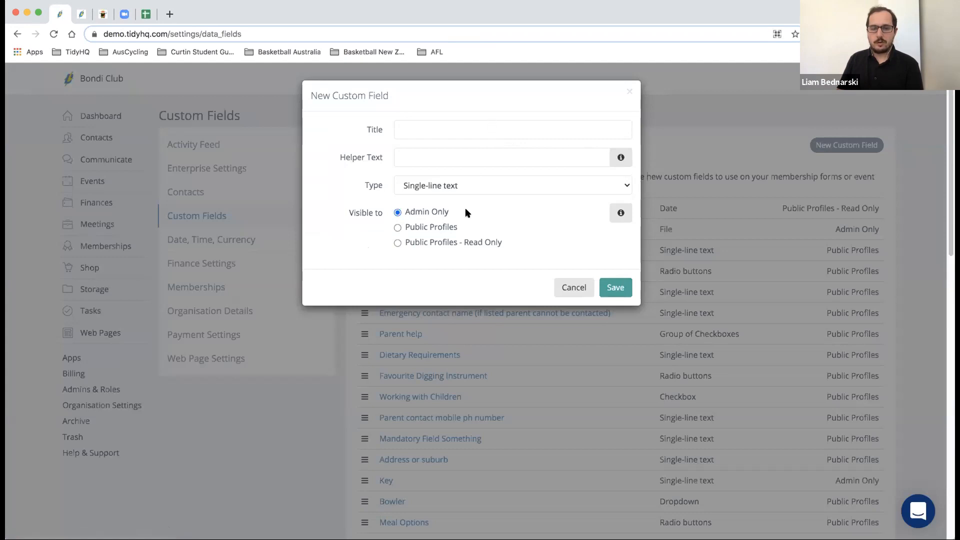
- Check the field type options, keep Single-line text, then cancel the new custom field
click(466, 186)
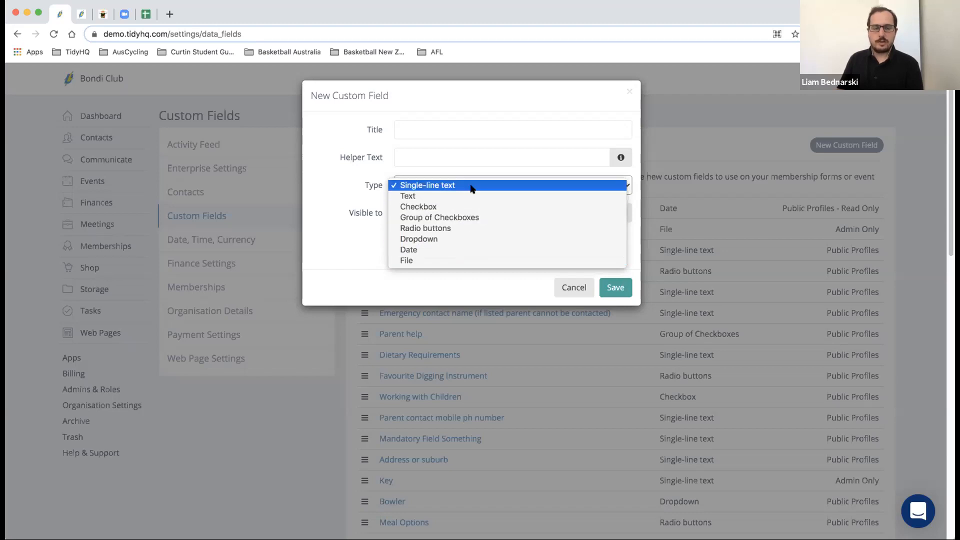
click(472, 186)
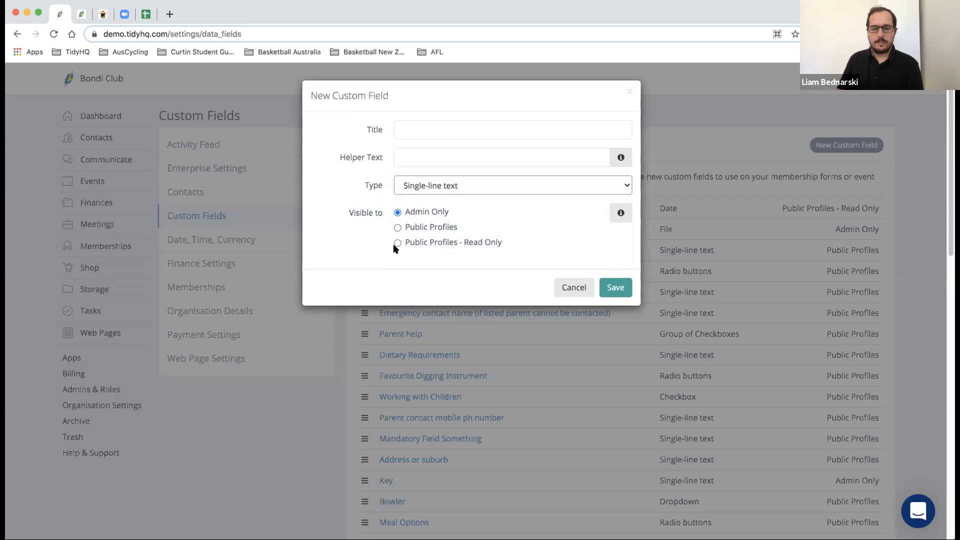
click(562, 287)
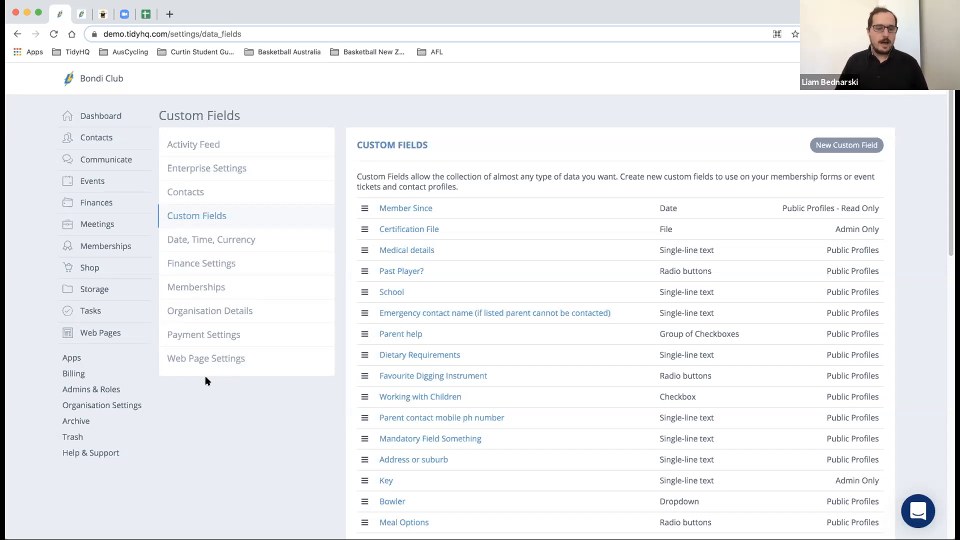
- View Admins & Roles, then open Bondi Club's Organisation Details with address, website and social accounts
click(100, 390)
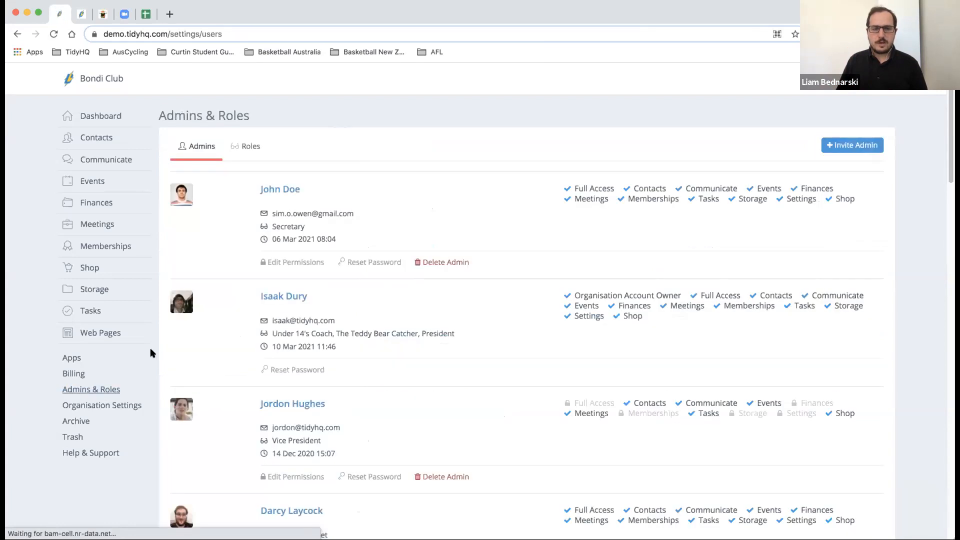
click(120, 407)
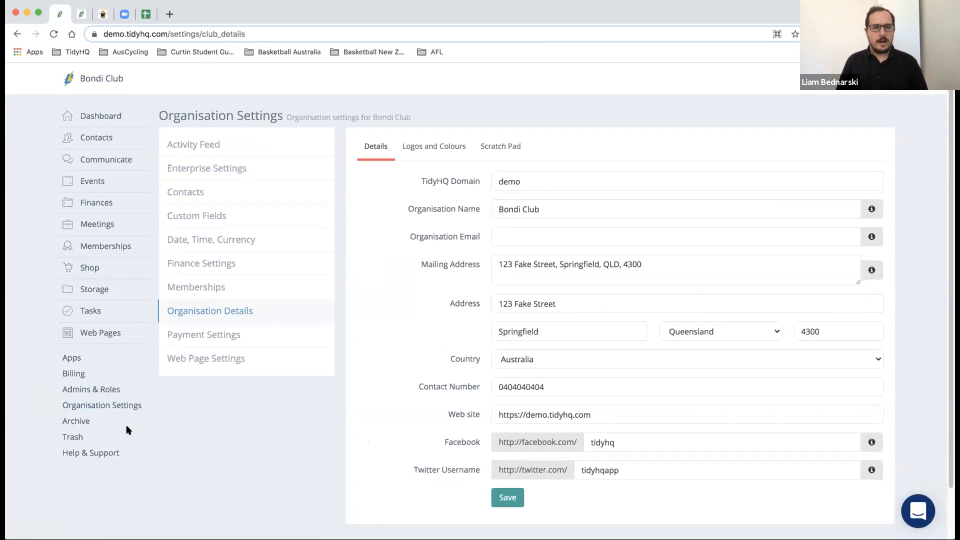
mouse_move(98, 137)
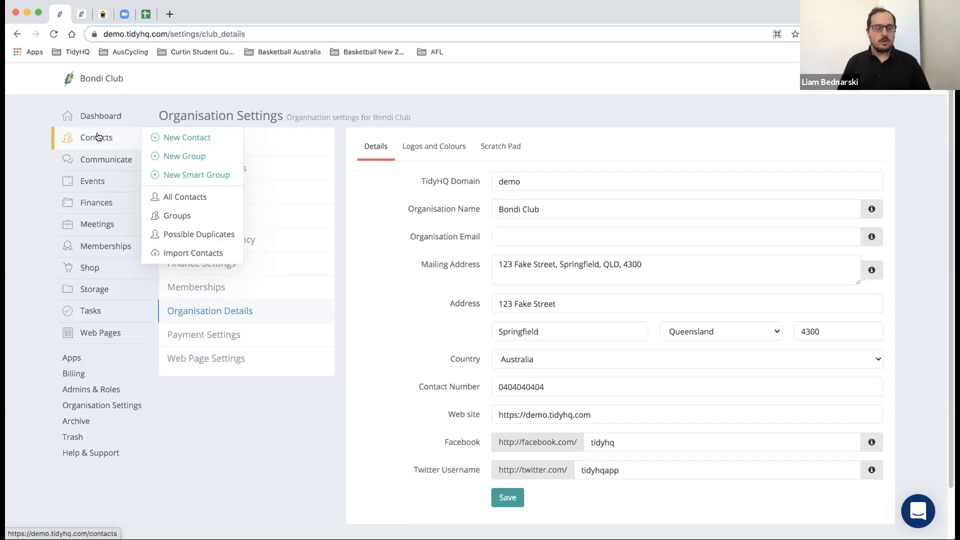
- Open the Contacts list of all 82 club contacts with ID numbers, emails and phones
click(98, 137)
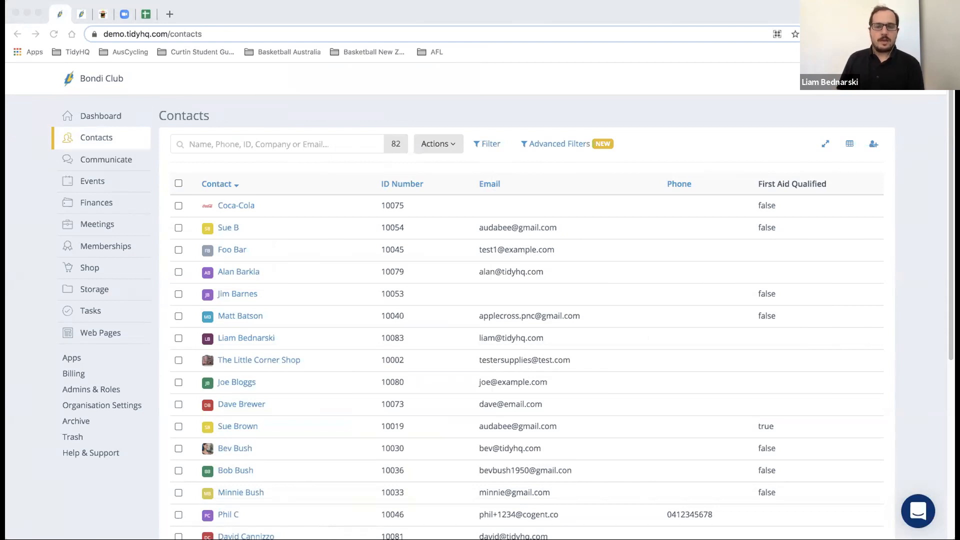
click(727, 138)
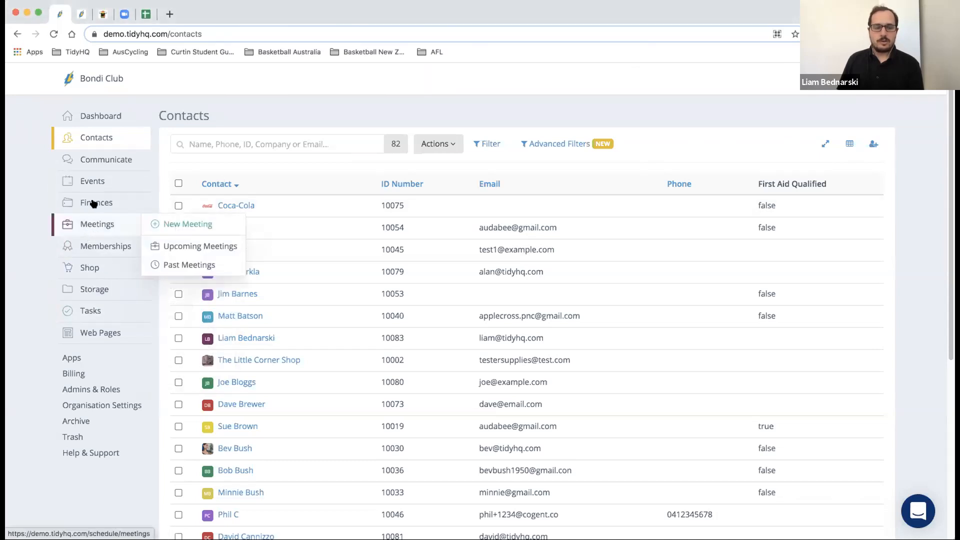
mouse_move(104, 257)
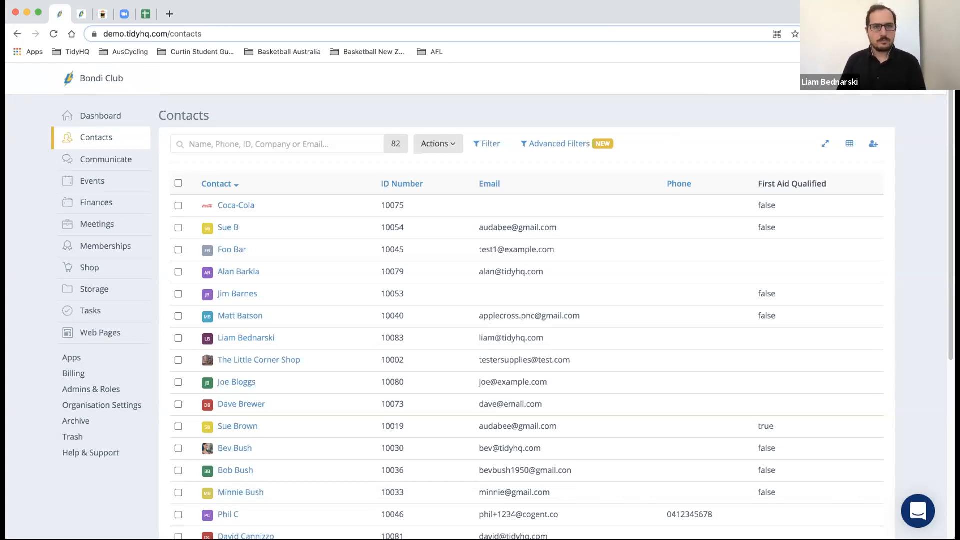
mouse_move(124, 142)
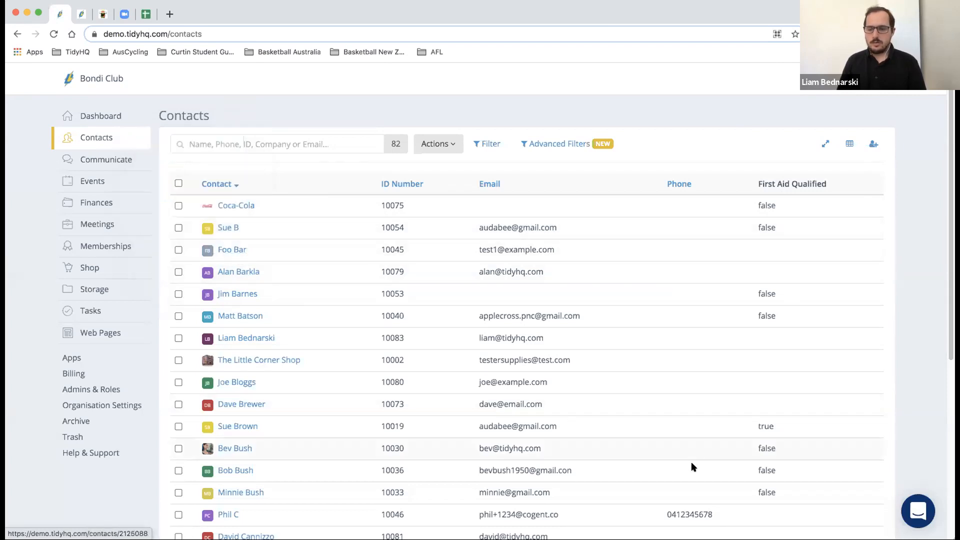
click(921, 510)
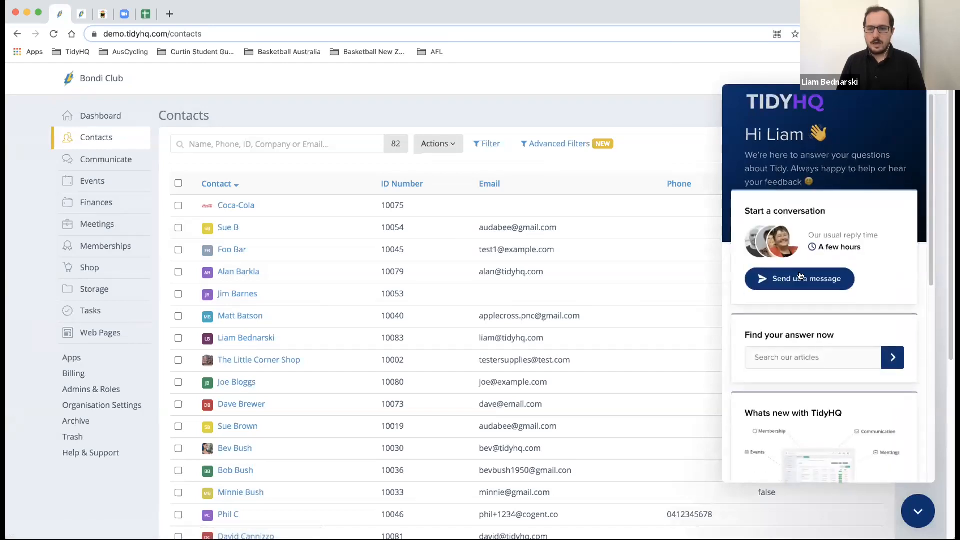
scroll(801, 279, down, 10)
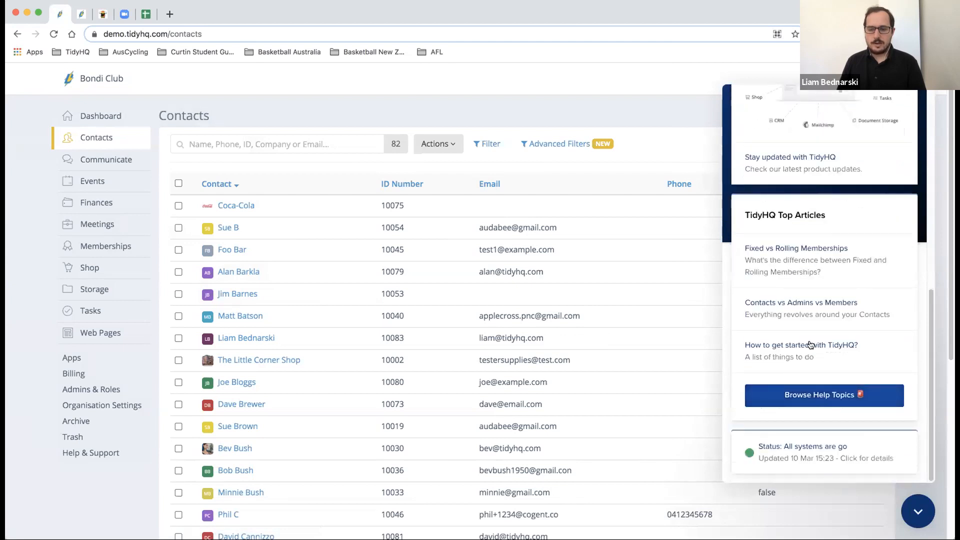
scroll(811, 345, up, 2)
scroll(811, 345, down, 2)
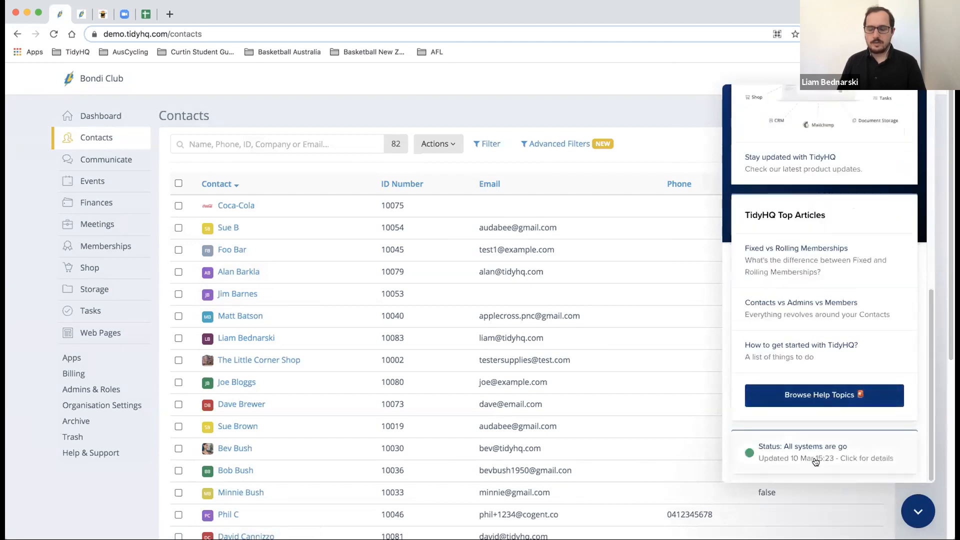
scroll(819, 429, up, 10)
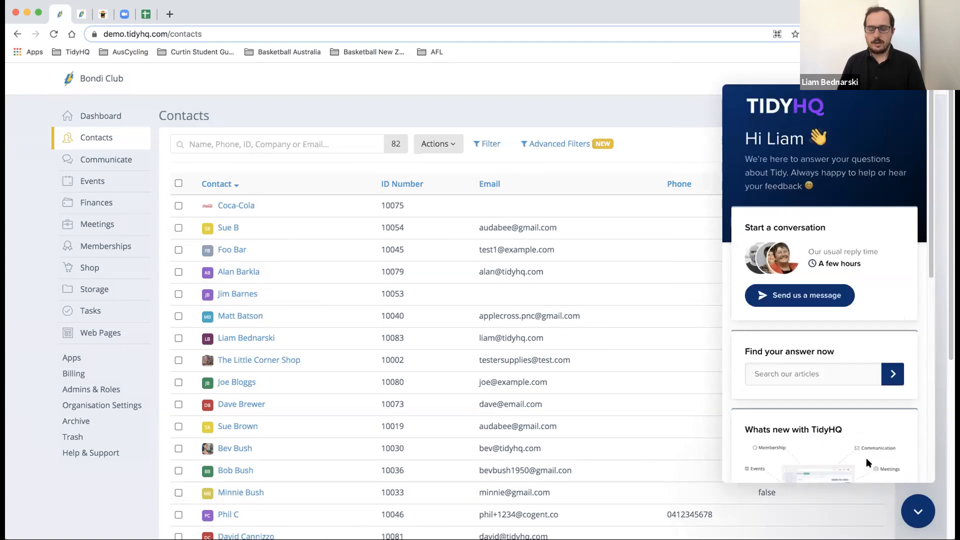
click(914, 509)
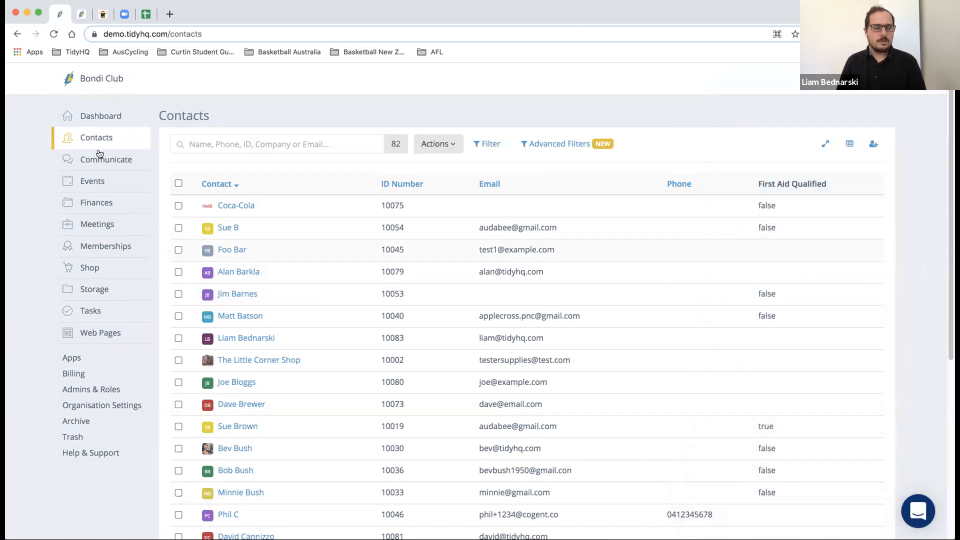
mouse_move(90, 143)
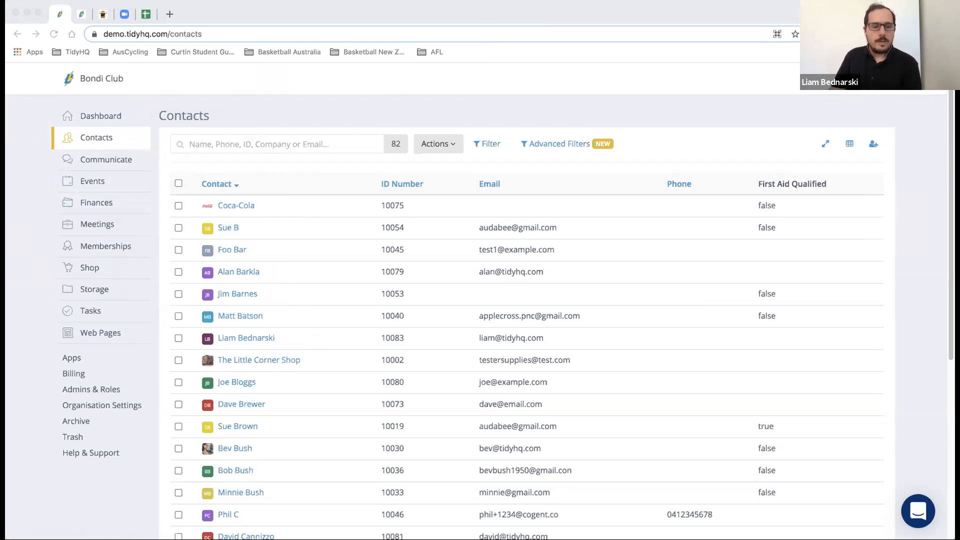
- Open the Memberships overview with each level's active and expired counts
click(106, 248)
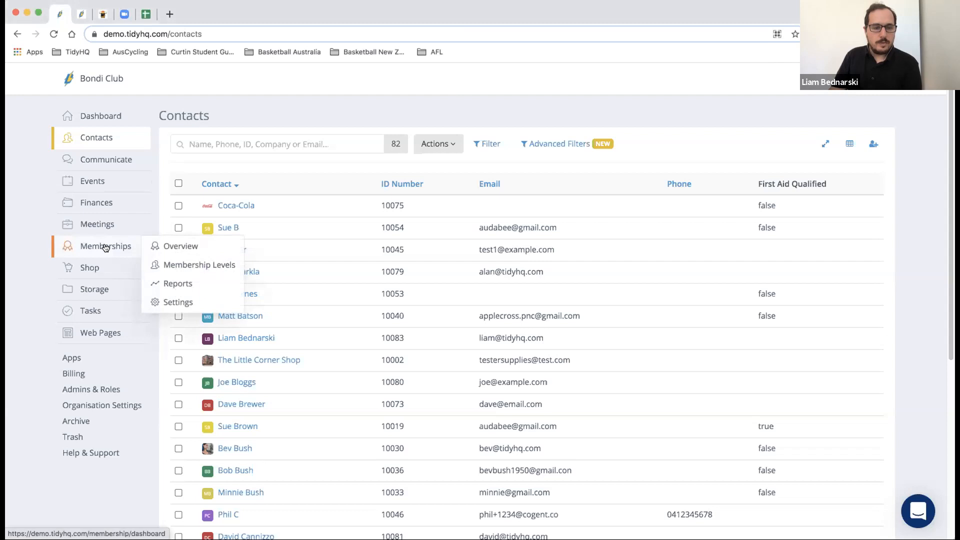
click(106, 247)
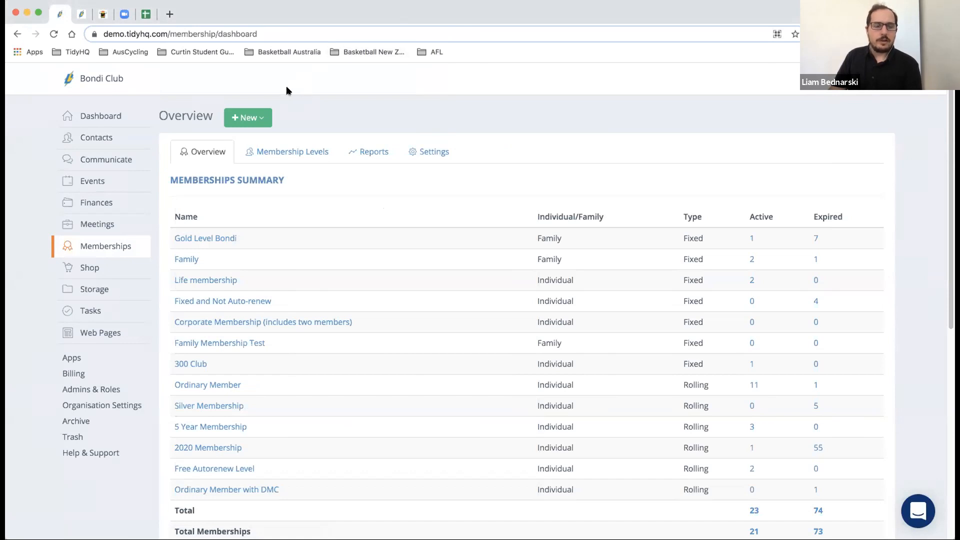
- Choose New Membership Level from the + New menu to get a blank level form
click(262, 118)
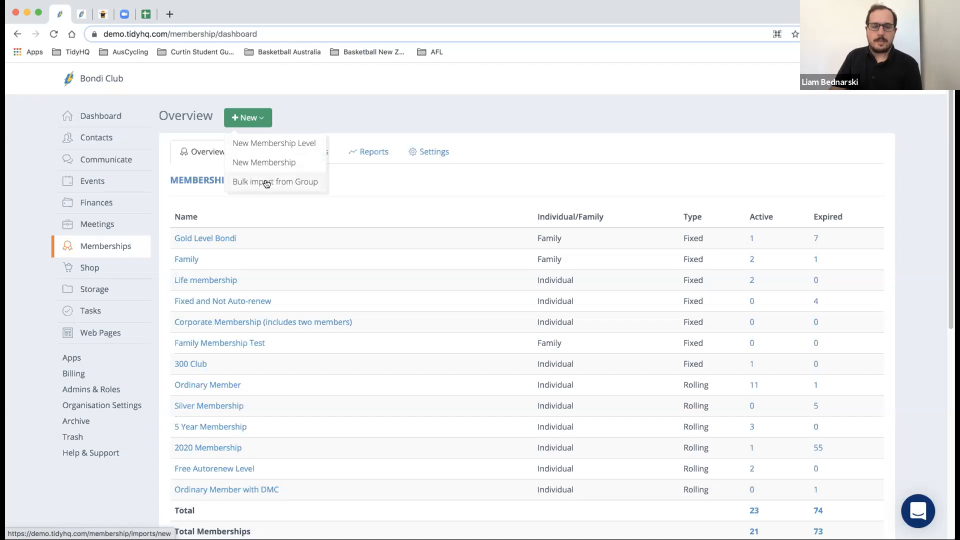
click(267, 147)
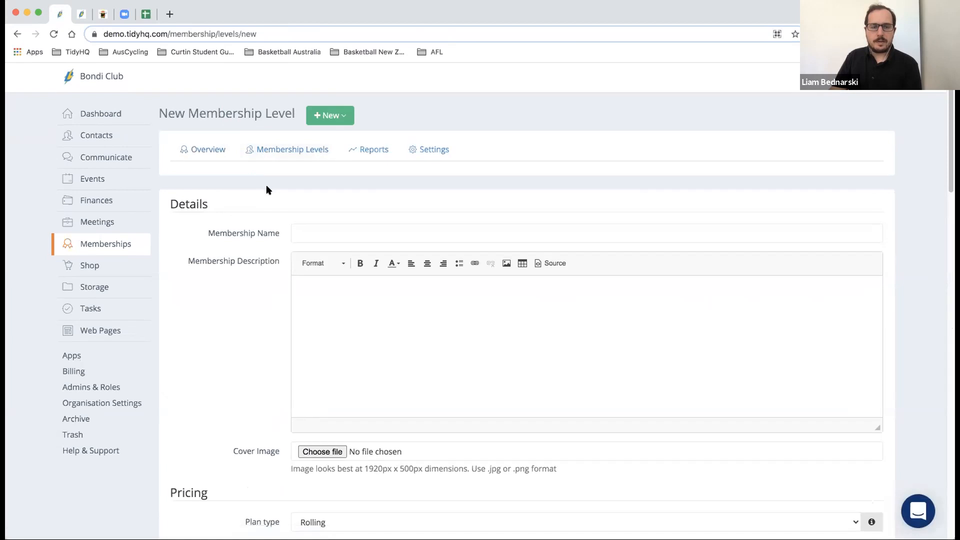
- Name the new membership level 'Yearly Club Registration'
scroll(266, 185, down, 1)
scroll(266, 189, down, 3)
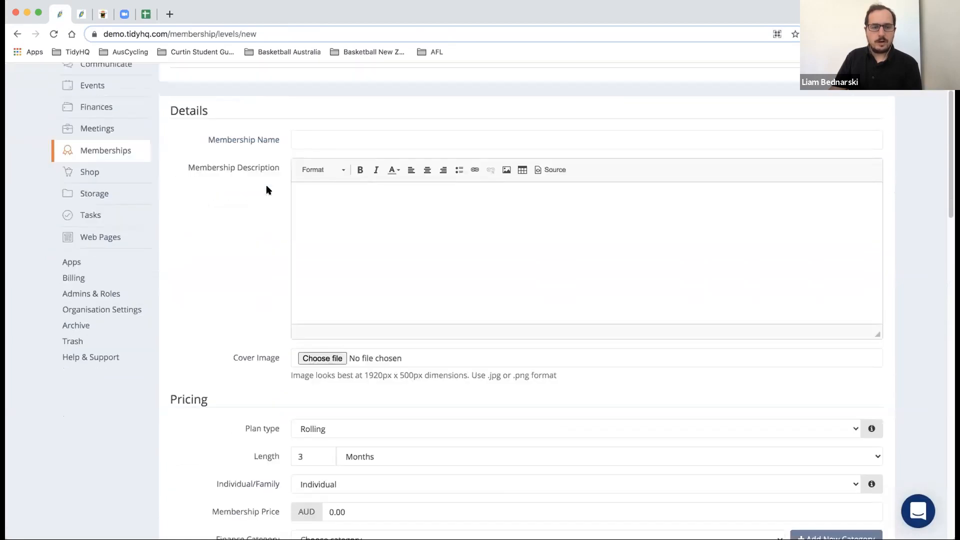
click(312, 136)
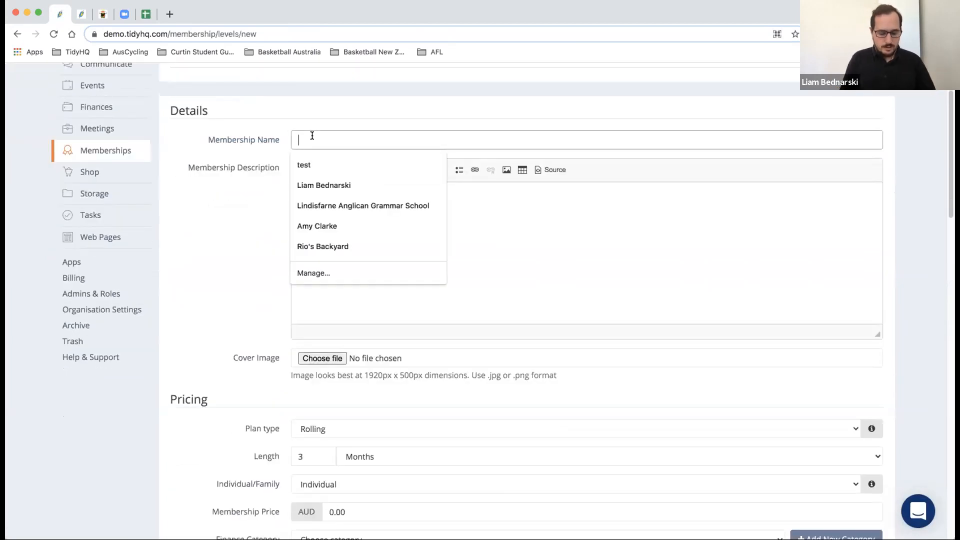
text(Yearky)
key(BackSpace)
key(BackSpace)
key(BackSpace)
text(ly)
key(BackSpace)
key(BackSpace)
text(ly Registration)
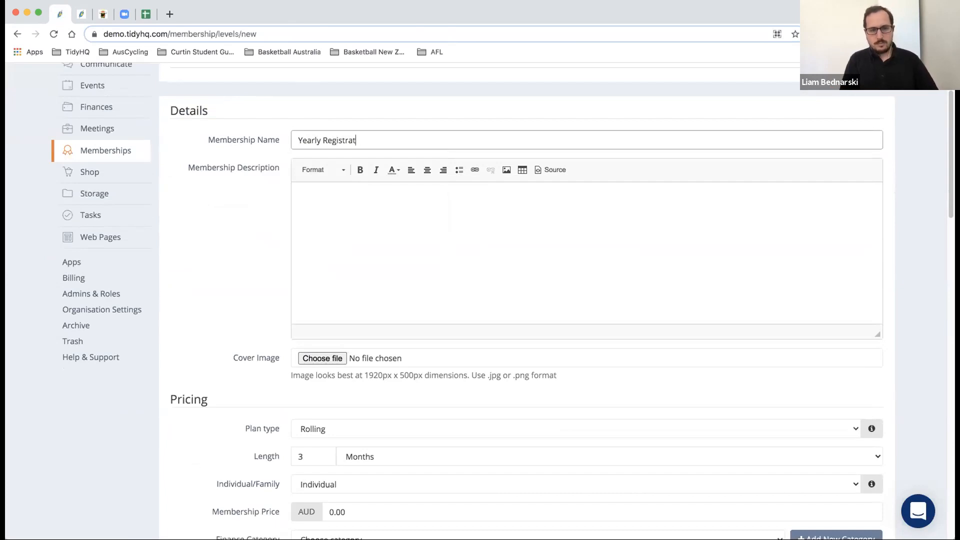
click(321, 140)
text(Club)
- Enter 'Access to Events' as the membership description
click(361, 214)
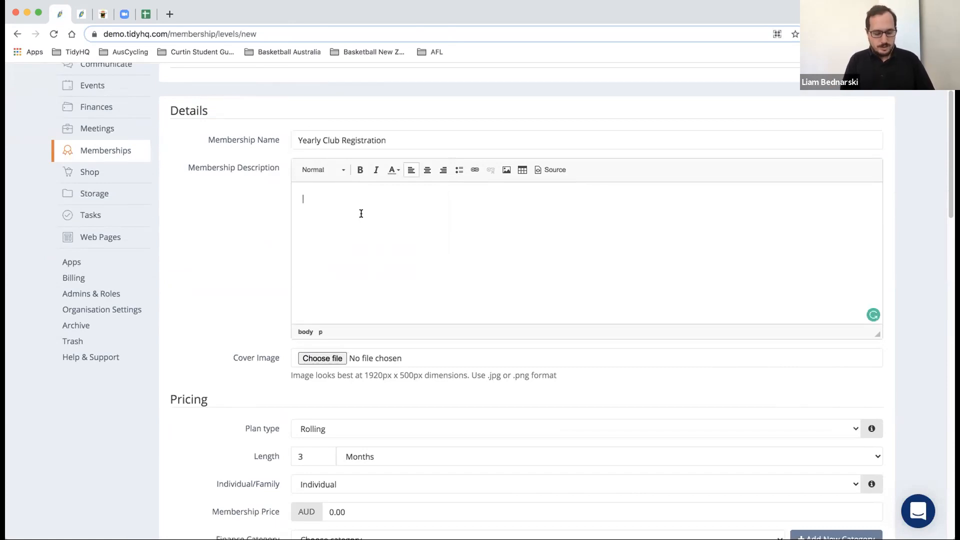
text(S)
key(BackSpace)
text(Access to e)
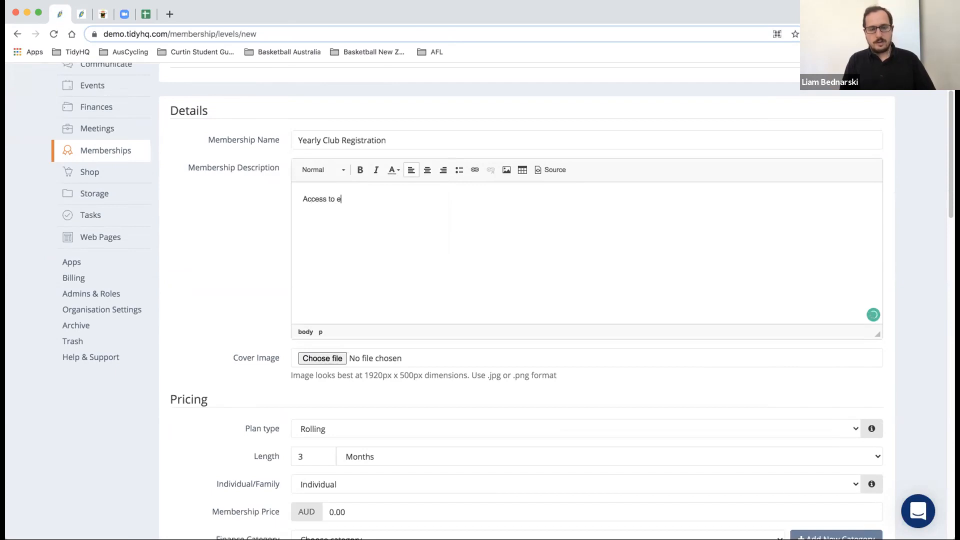
key(BackSpace)
text(Events)
key(Return)
scroll(317, 287, down, 2)
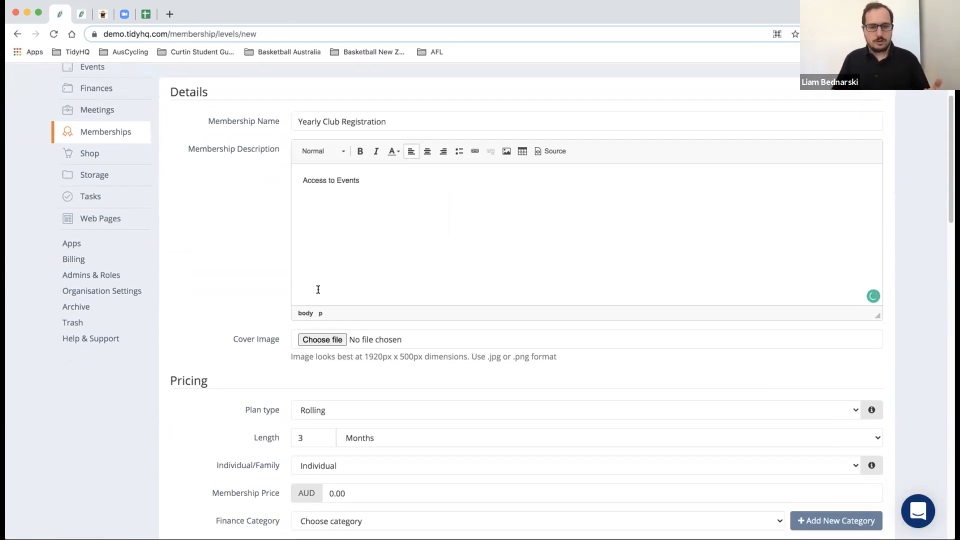
scroll(319, 291, down, 5)
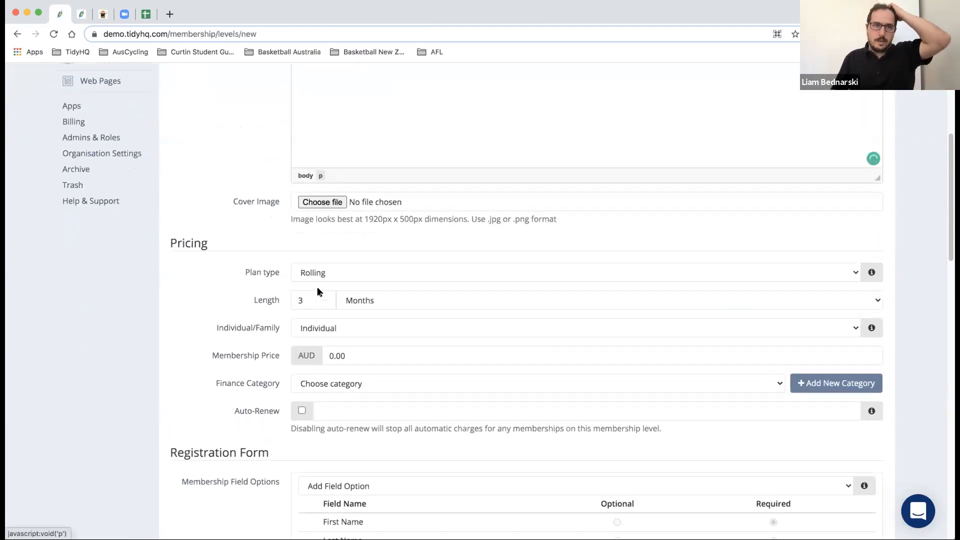
scroll(311, 287, down, 1)
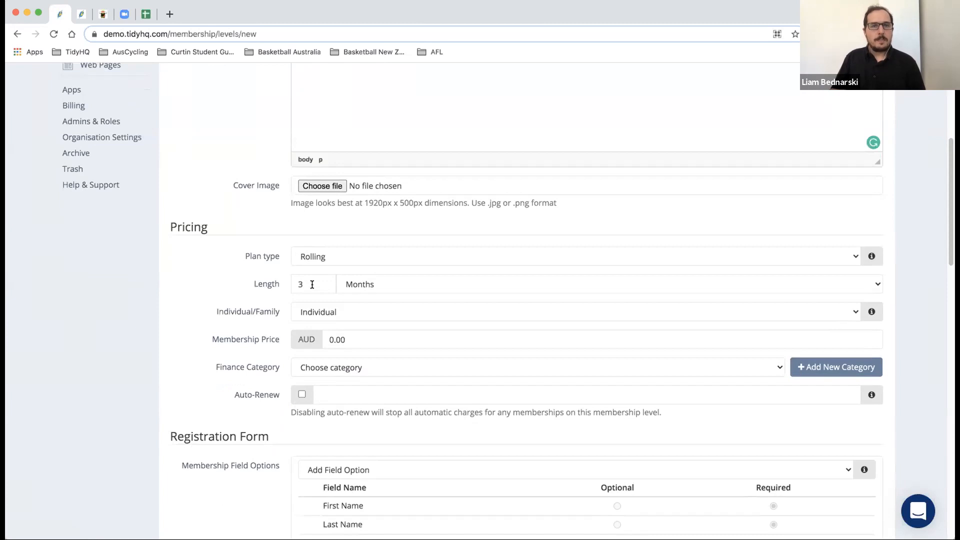
- Make the pricing a Fixed 12-month plan starting 01 Jan 2021
click(317, 256)
click(319, 268)
double_click(304, 284)
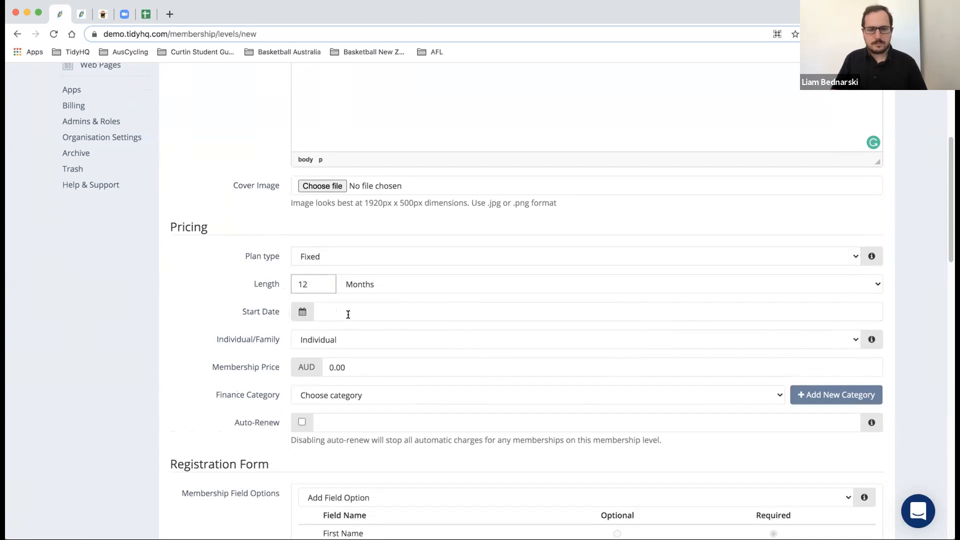
click(310, 314)
click(325, 338)
click(325, 338)
click(324, 338)
click(421, 338)
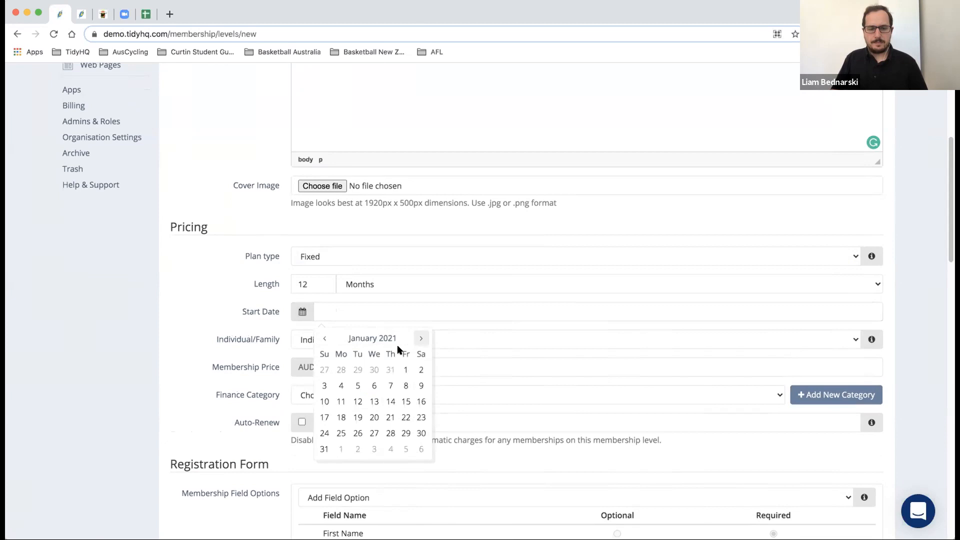
click(406, 370)
- Assign the Membership finance category and turn on auto-renew
scroll(235, 303, down, 2)
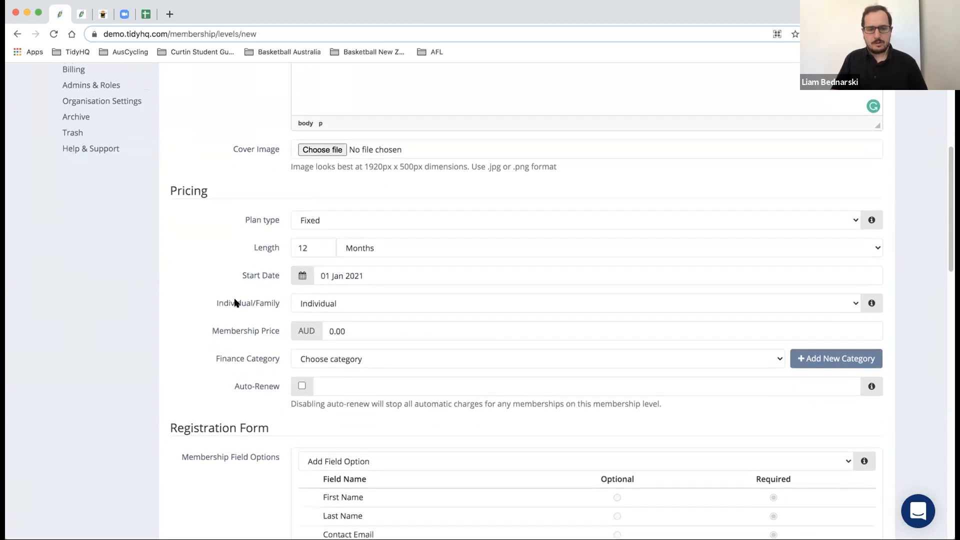
scroll(357, 309, down, 1)
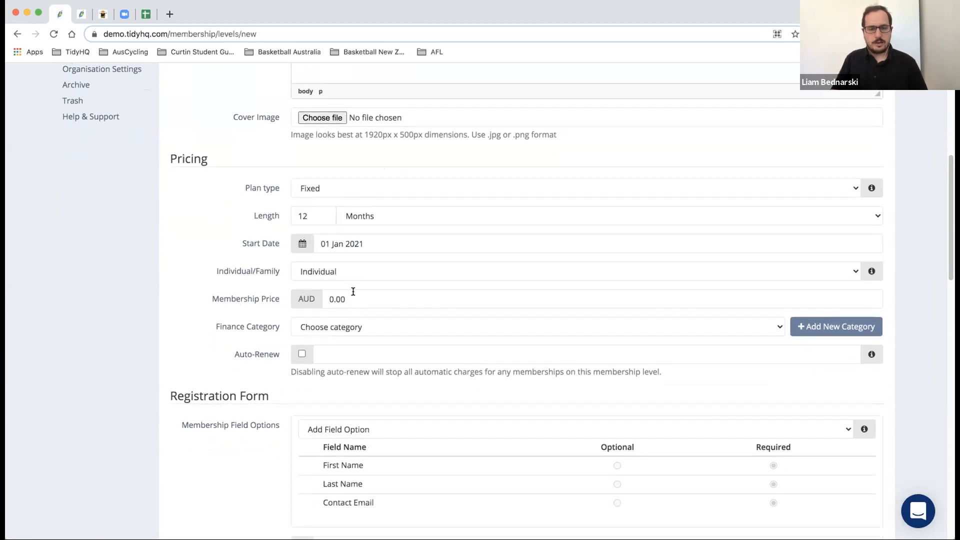
click(346, 325)
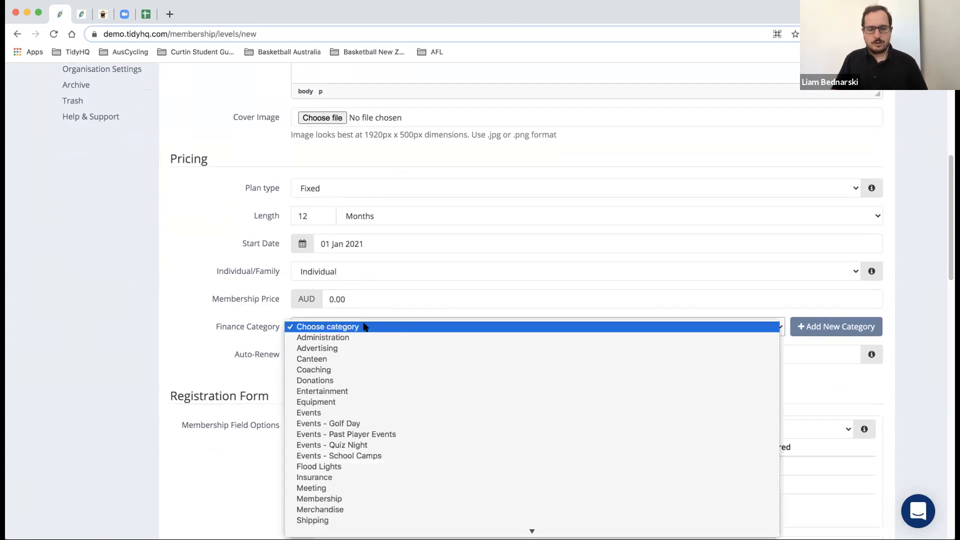
click(358, 499)
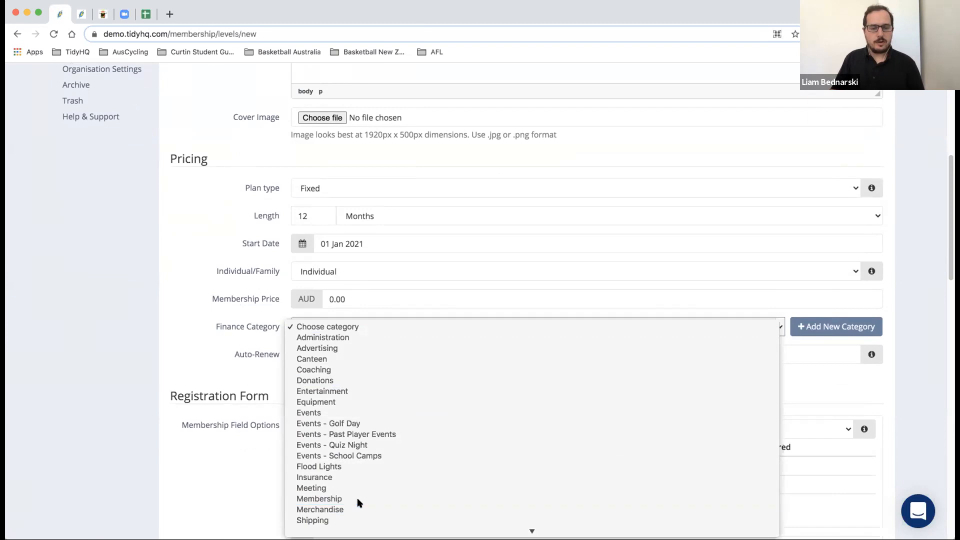
scroll(221, 352, down, 2)
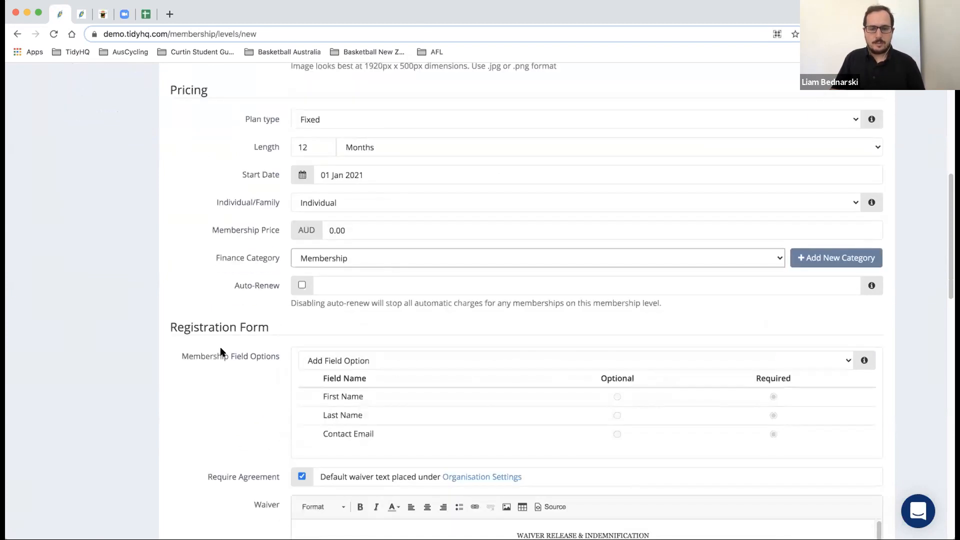
click(302, 286)
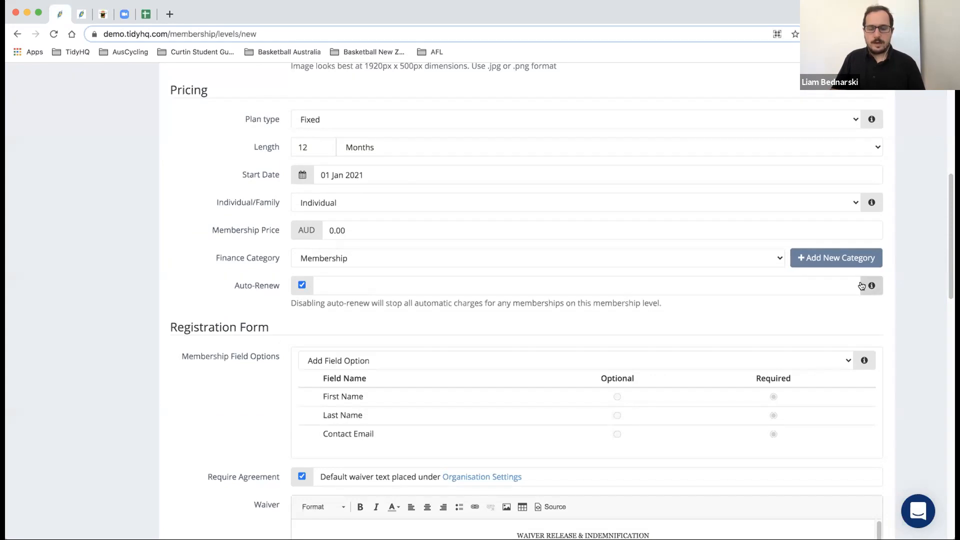
- Untick Auto-Renew for the level, then review the Registration Form and Waiver sections
mouse_move(869, 285)
click(302, 285)
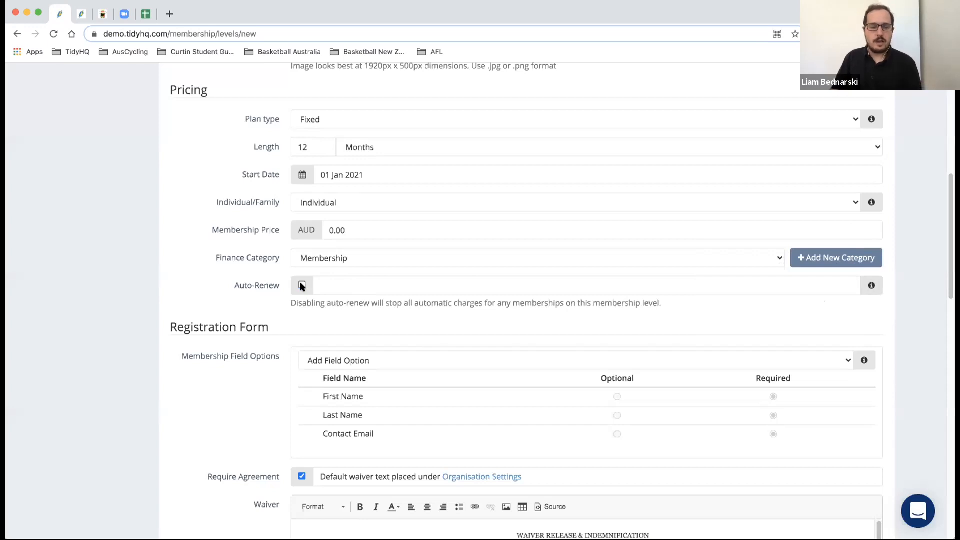
scroll(237, 292, down, 6)
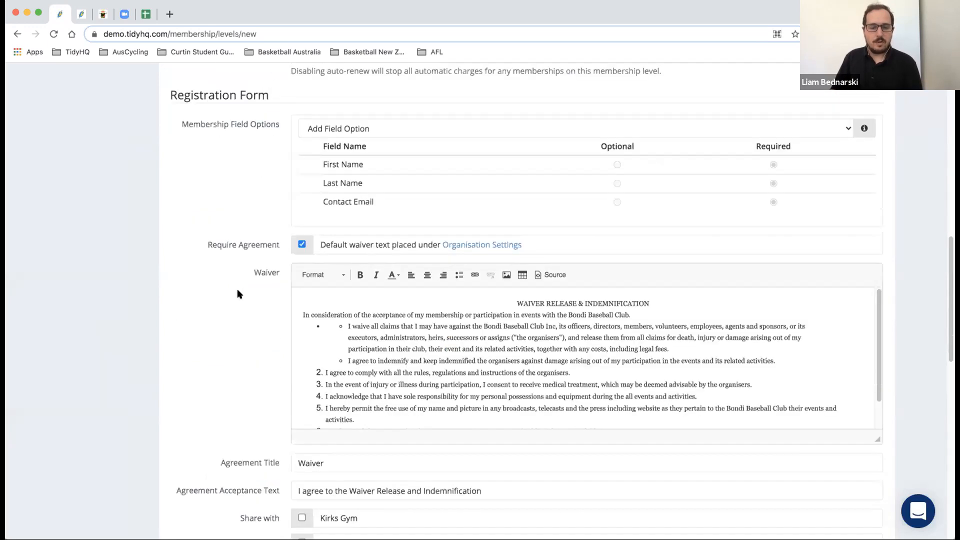
scroll(237, 293, down, 3)
scroll(237, 293, up, 7)
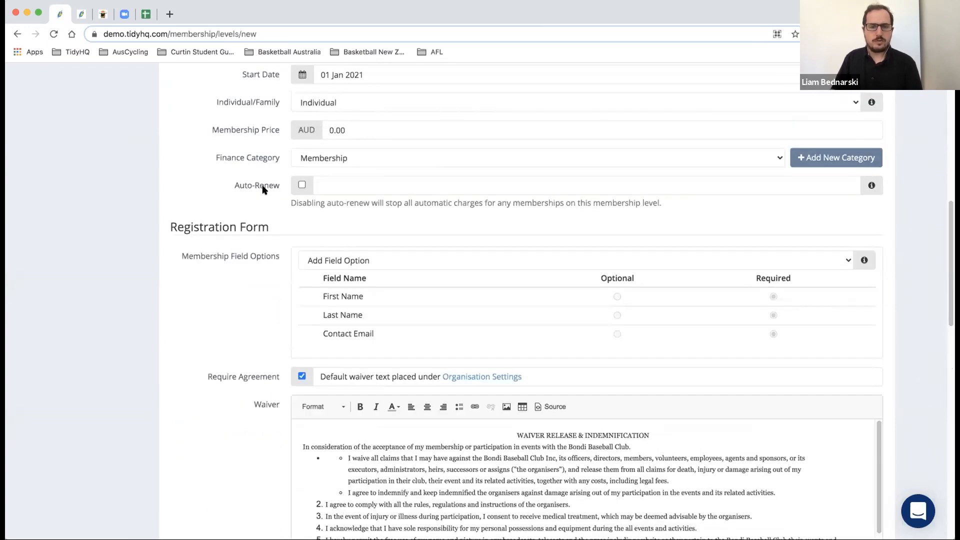
scroll(253, 243, down, 2)
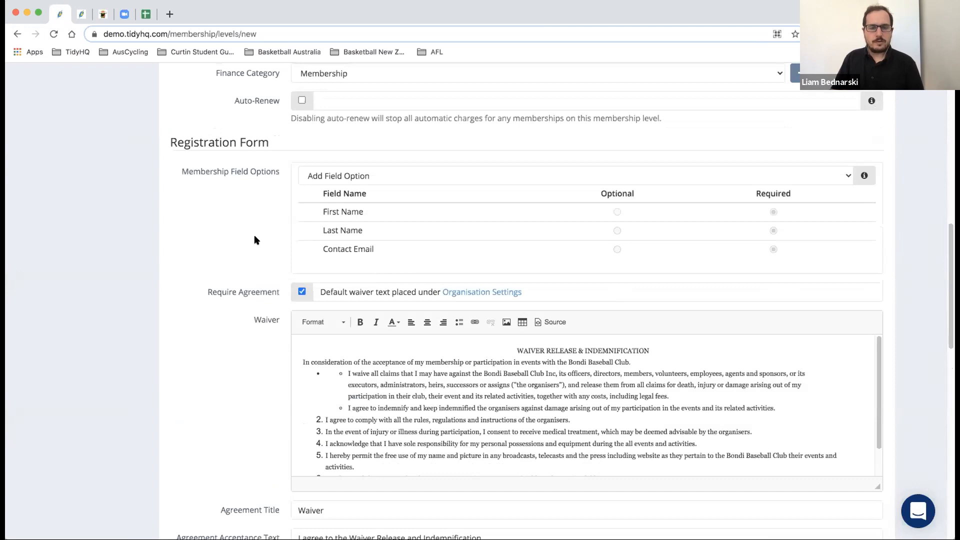
scroll(254, 236, up, 3)
scroll(258, 237, up, 1)
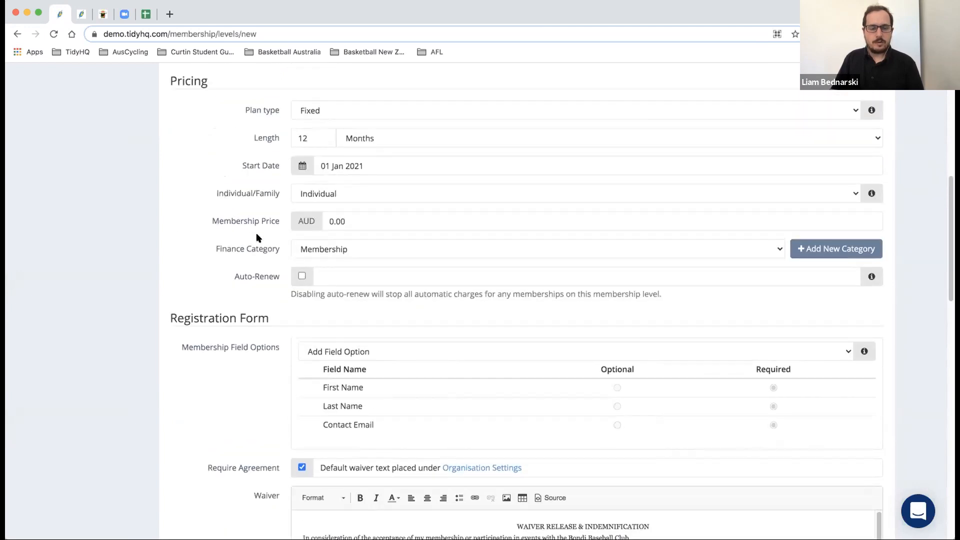
scroll(258, 238, down, 2)
scroll(258, 238, up, 5)
scroll(258, 237, down, 4)
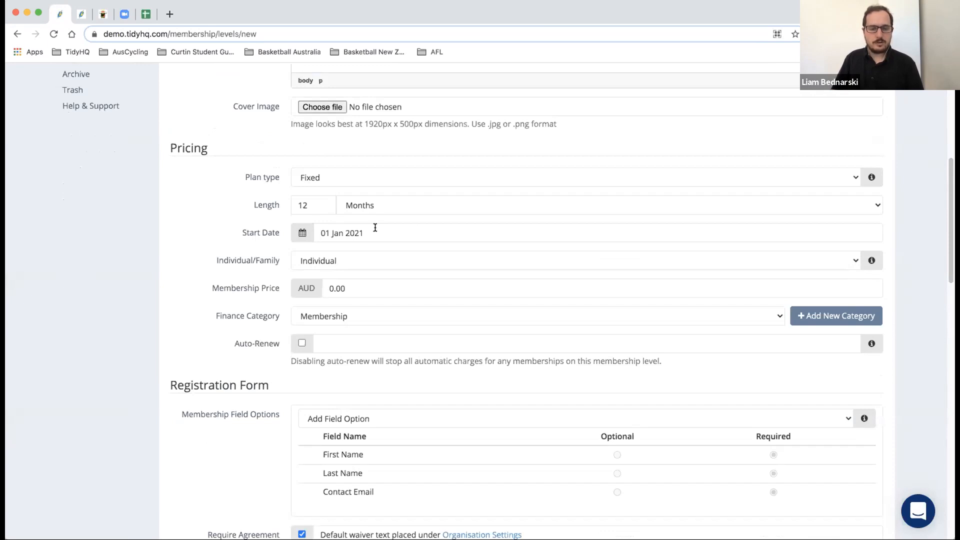
scroll(203, 232, down, 4)
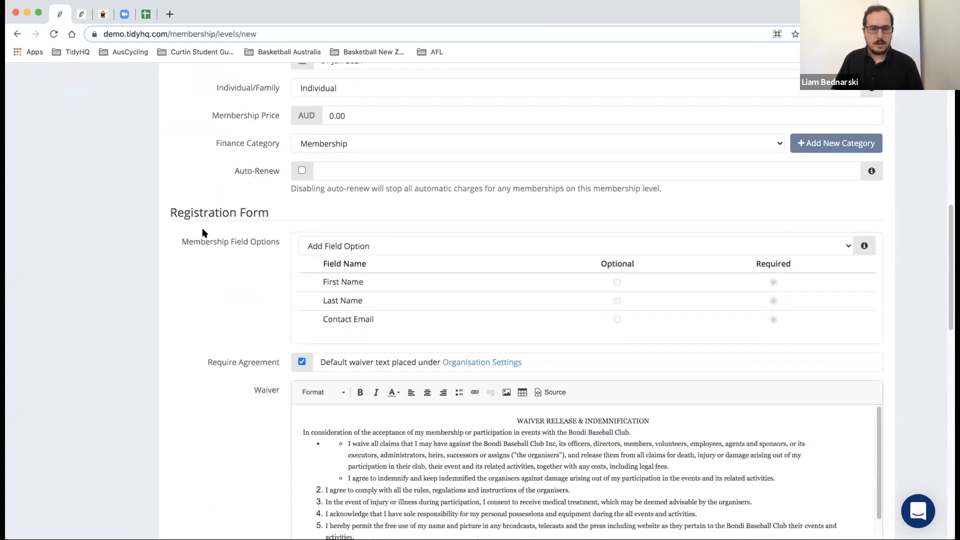
scroll(202, 229, down, 2)
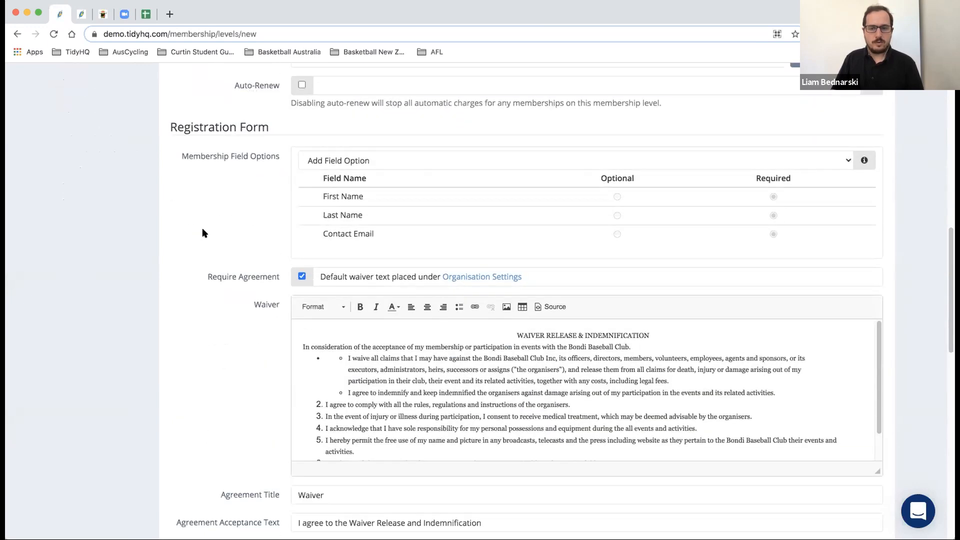
scroll(427, 230, down, 1)
scroll(427, 230, up, 2)
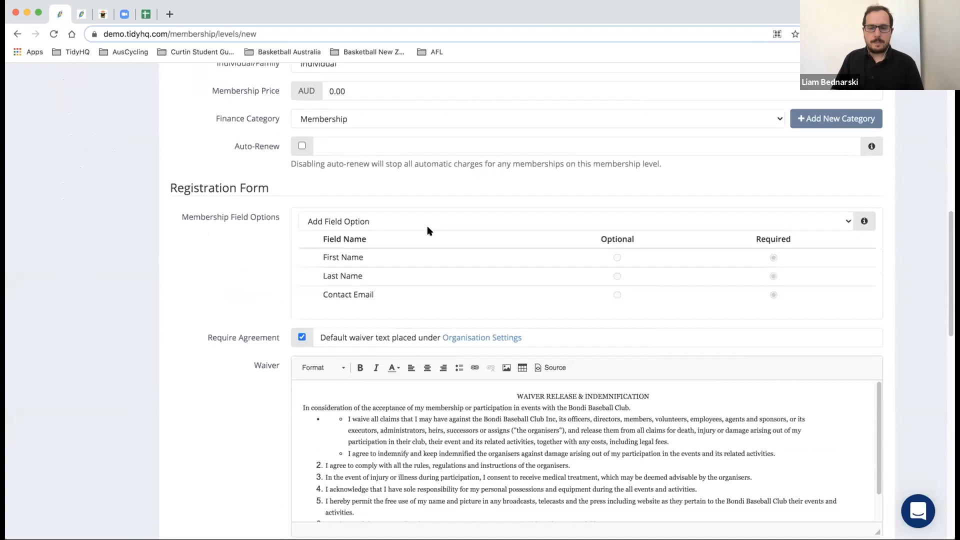
- Start a new custom field on the registration form titled 'Curtin Student ID'
click(429, 223)
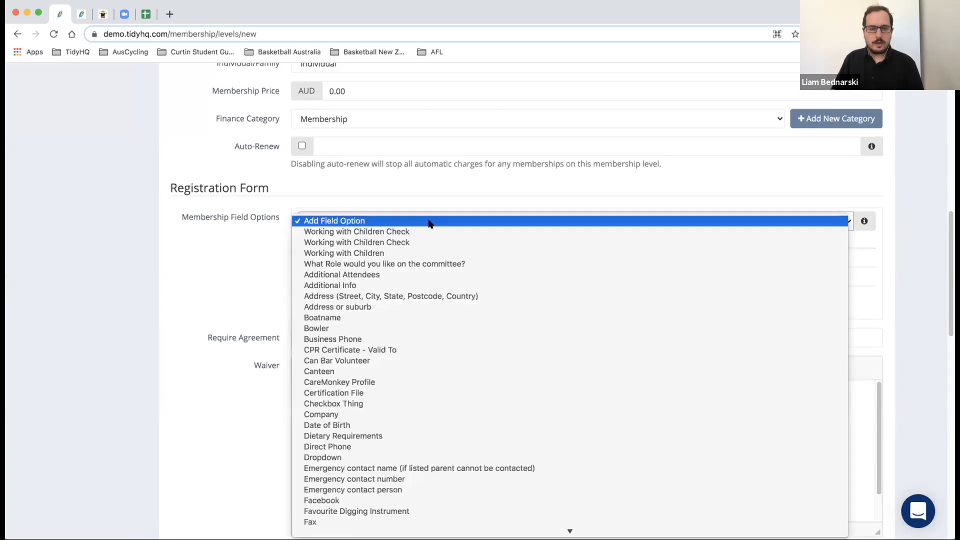
click(429, 223)
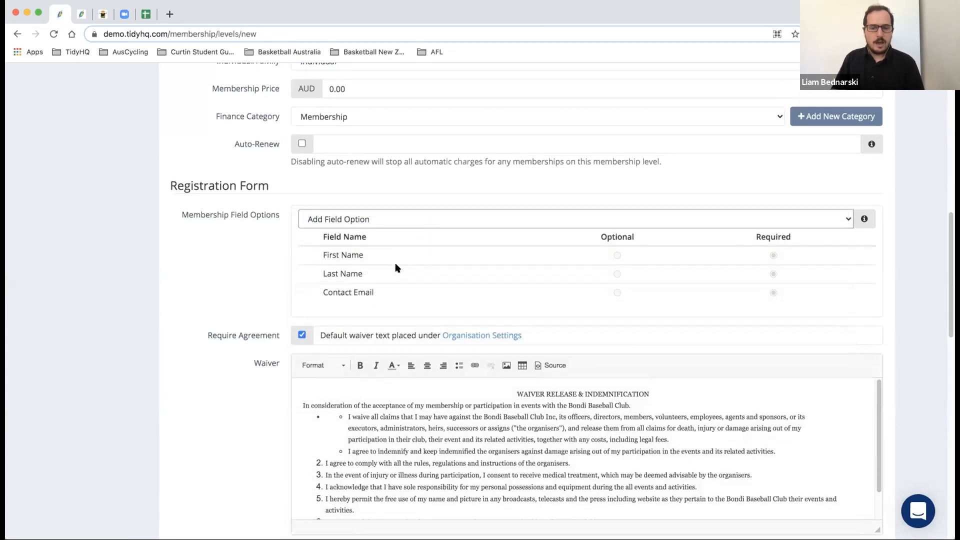
click(396, 218)
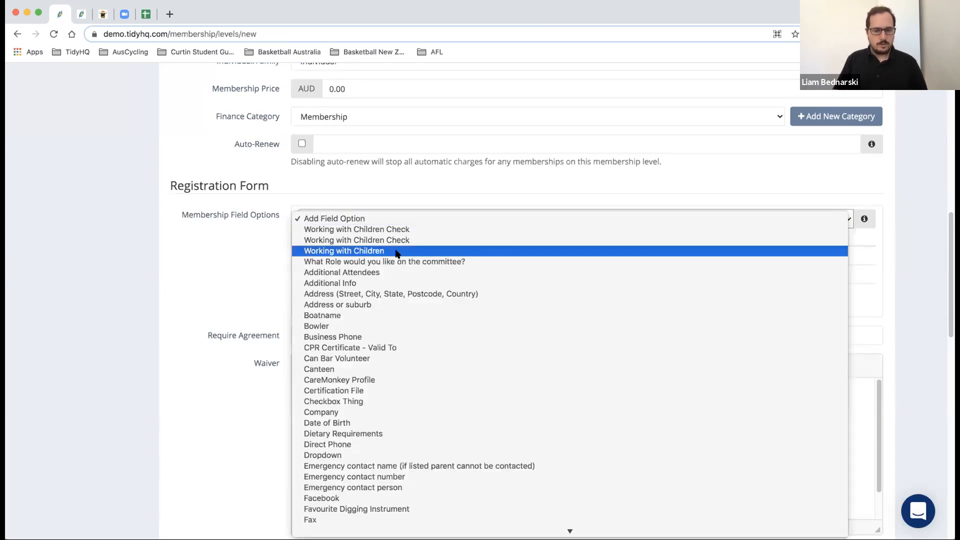
scroll(397, 252, down, 10)
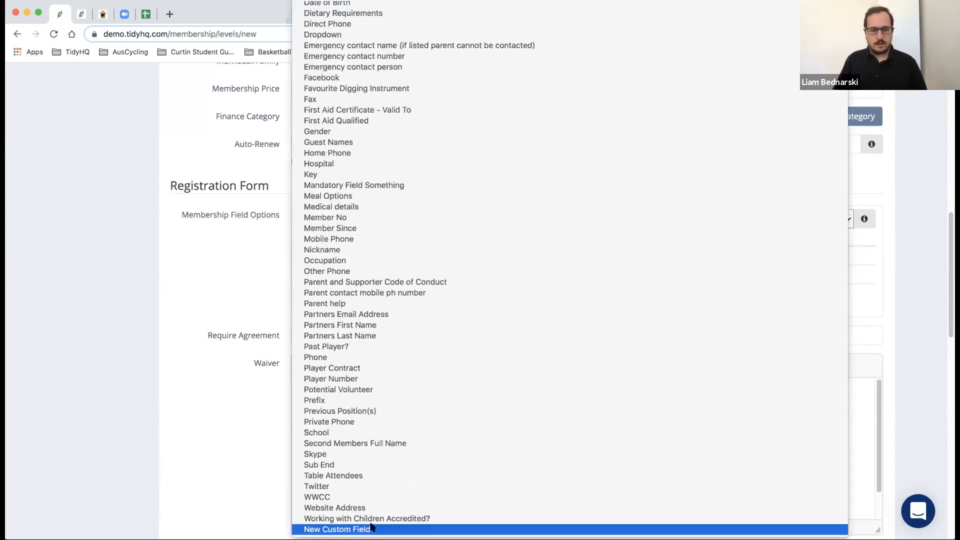
click(372, 528)
click(432, 123)
text(Curtin St)
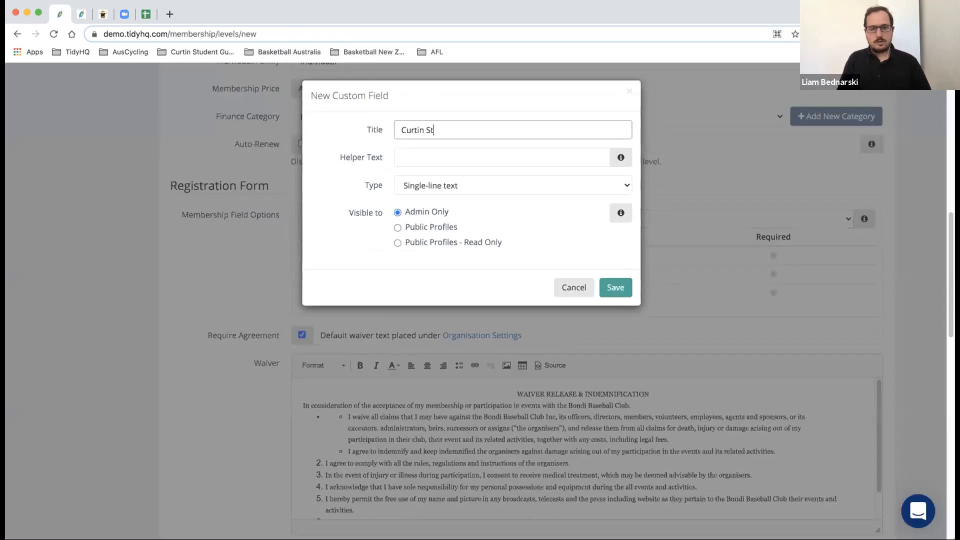
text(udent ID)
- Give it helper text 'Your ID Number with Curtin University', single-line text type, visible on Public Profiles
click(432, 153)
text(Your )
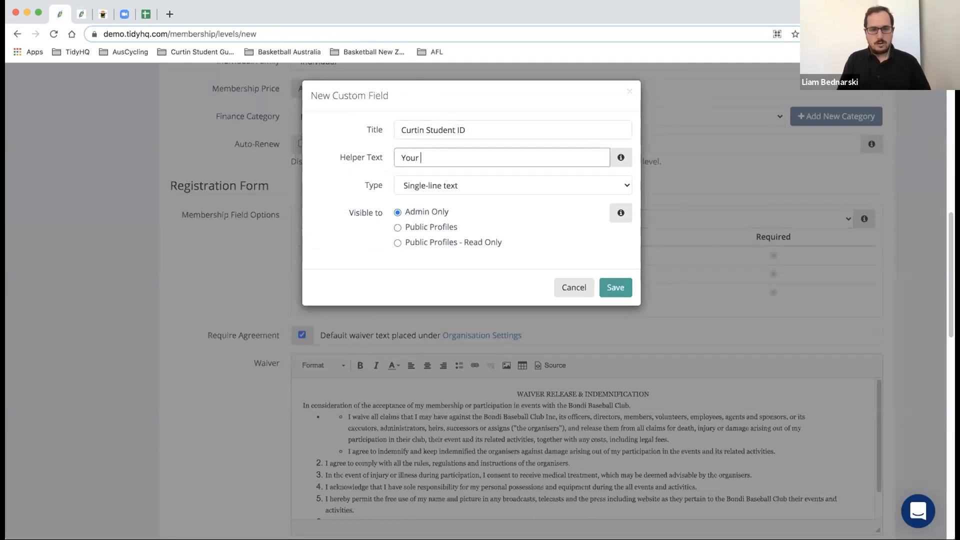
text(ID Number with CUrtin)
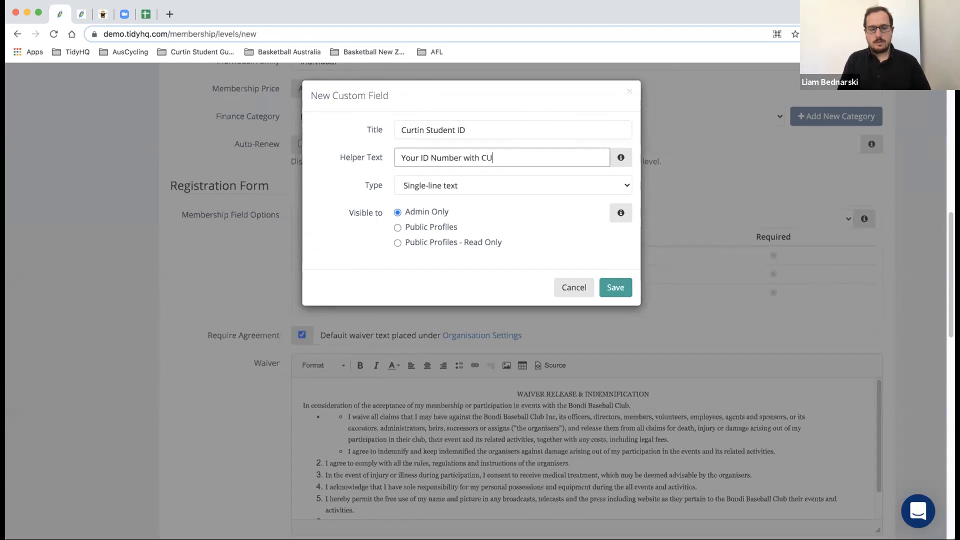
key(BackSpace)
key(BackSpace)
key(BackSpace)
key(BackSpace)
key(BackSpace)
text(urtin )
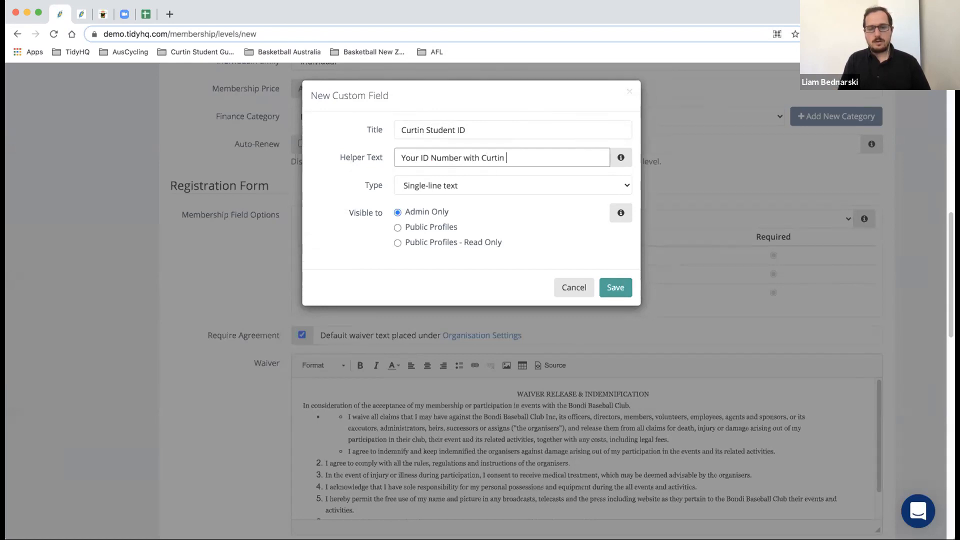
text(University)
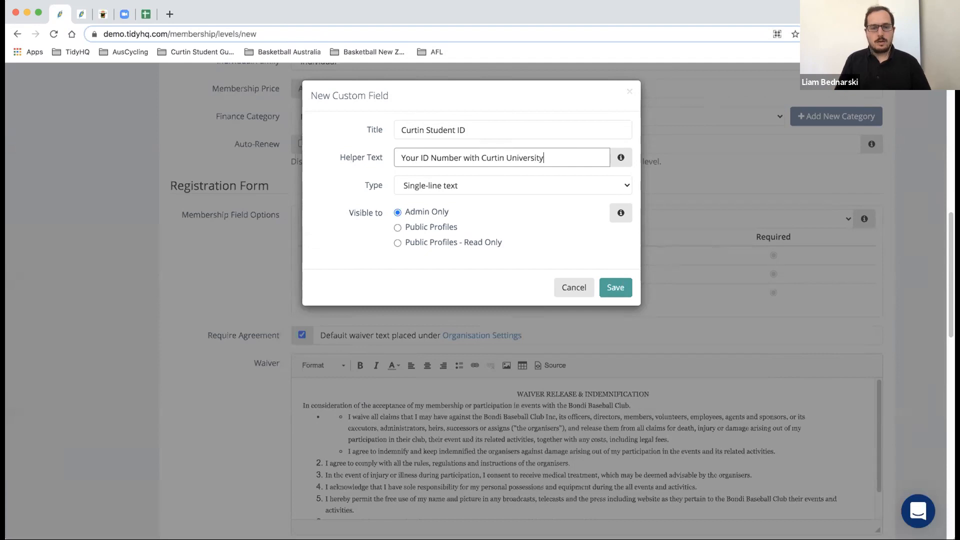
click(444, 186)
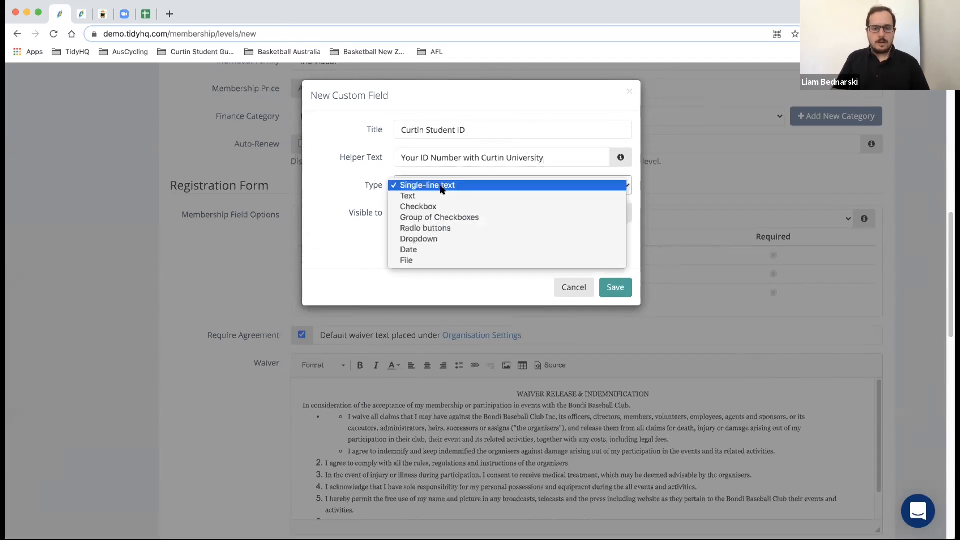
click(442, 186)
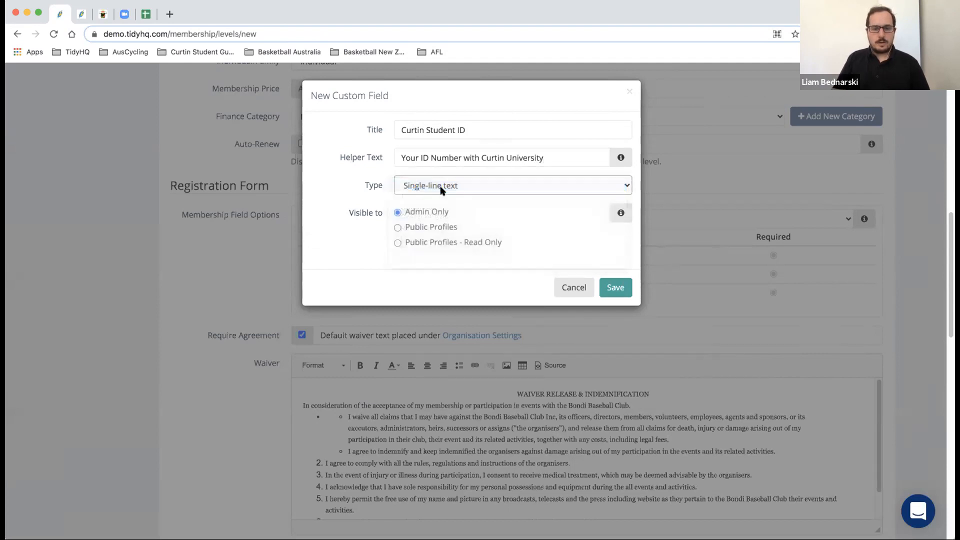
click(398, 228)
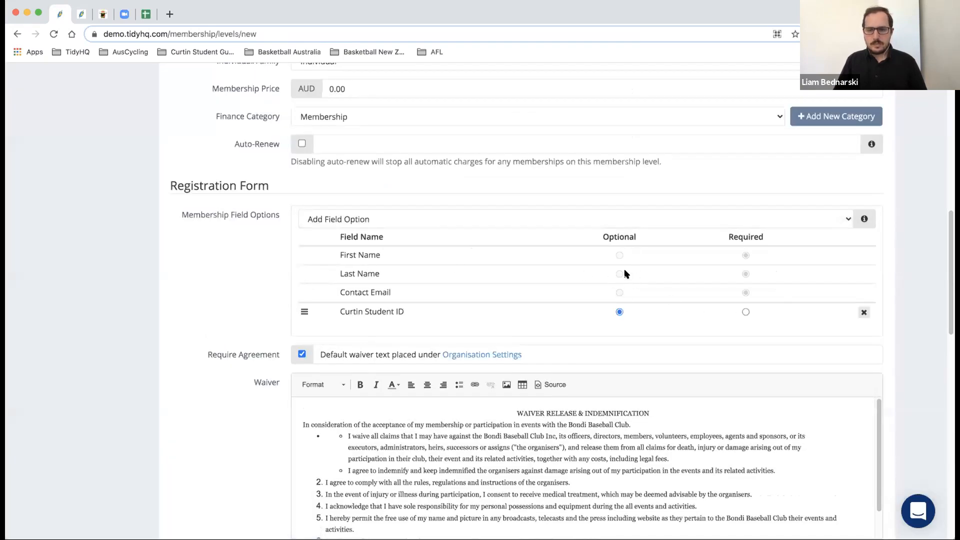
- Mark the Curtin Student ID field as Required on the form
click(746, 312)
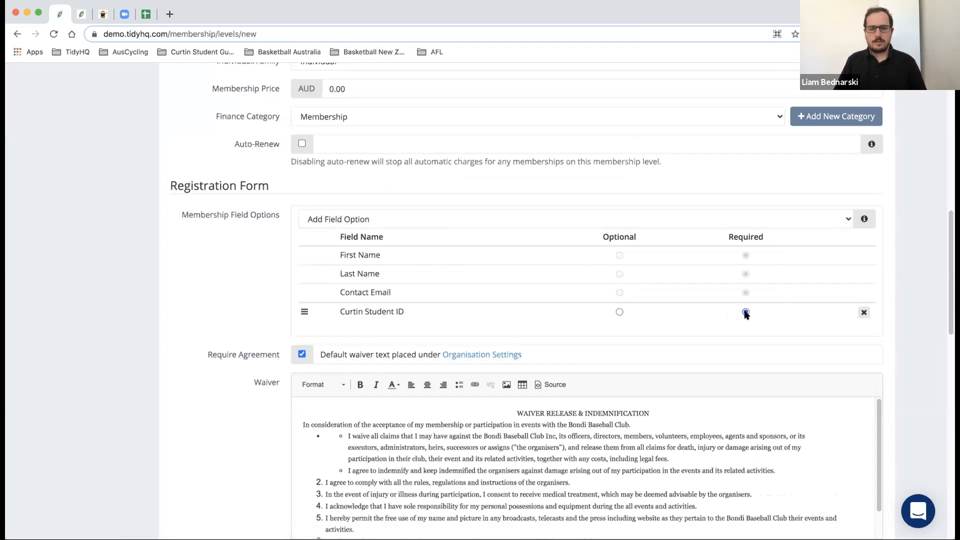
scroll(293, 244, down, 1)
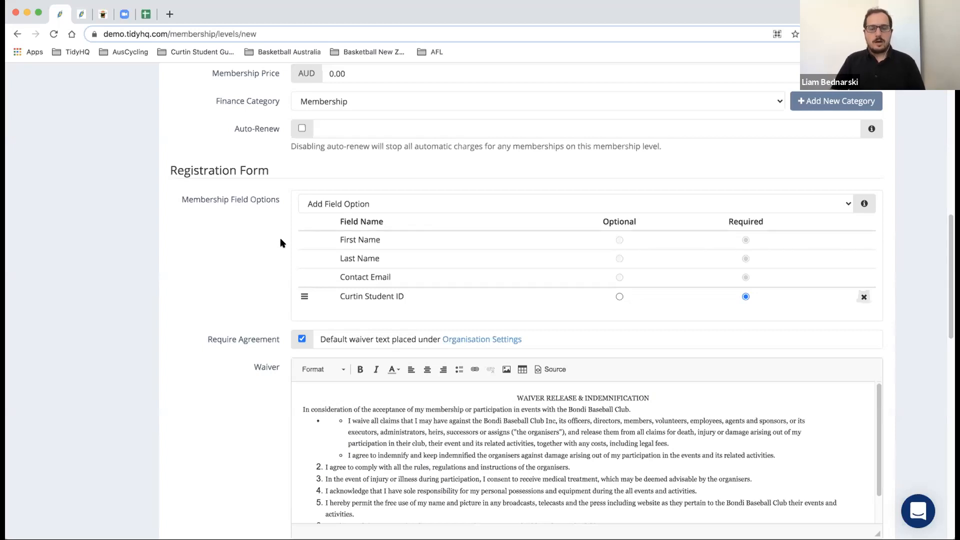
scroll(264, 250, down, 1)
scroll(264, 255, down, 5)
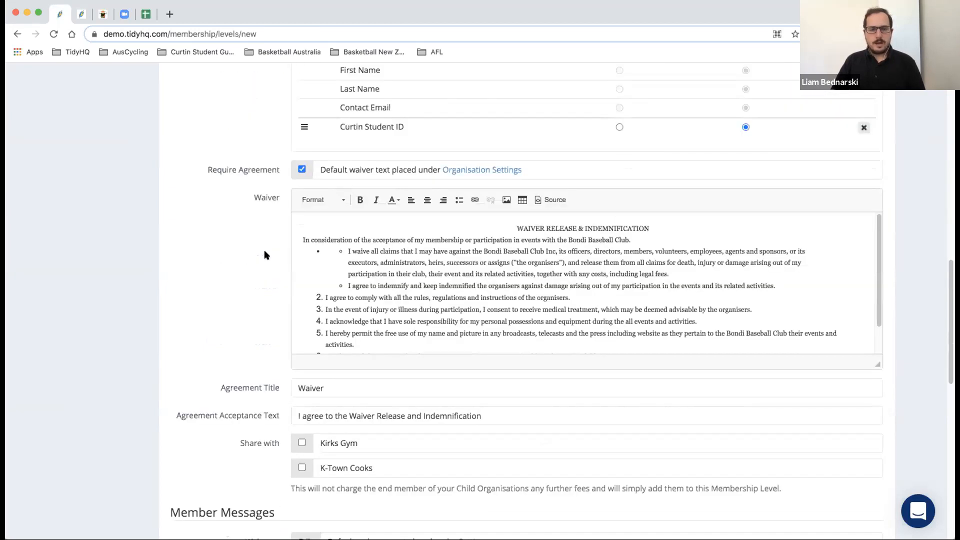
scroll(376, 252, down, 2)
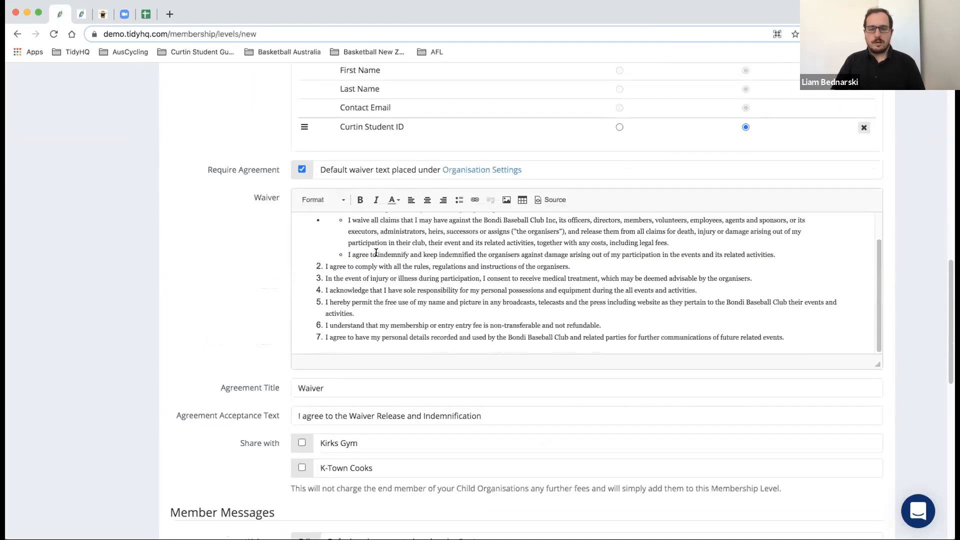
scroll(376, 252, up, 2)
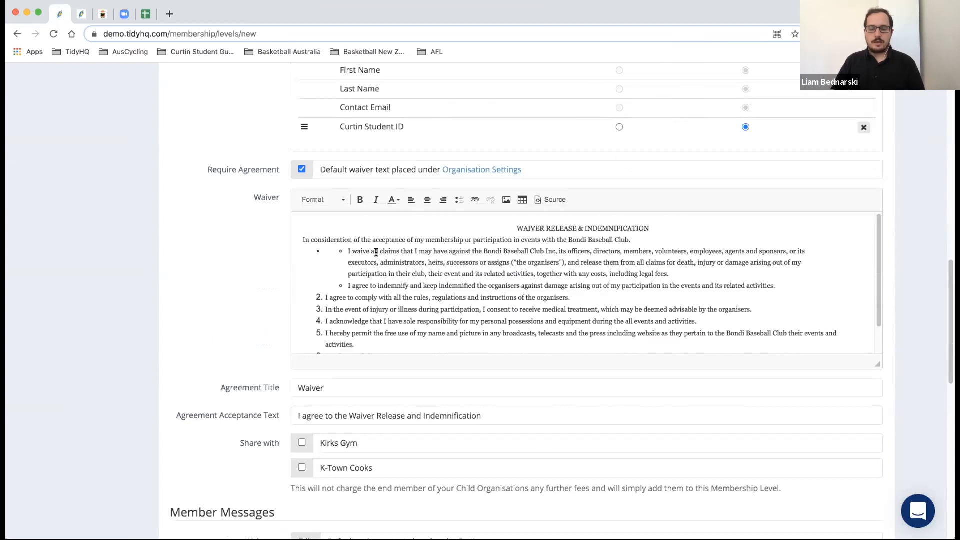
click(587, 238)
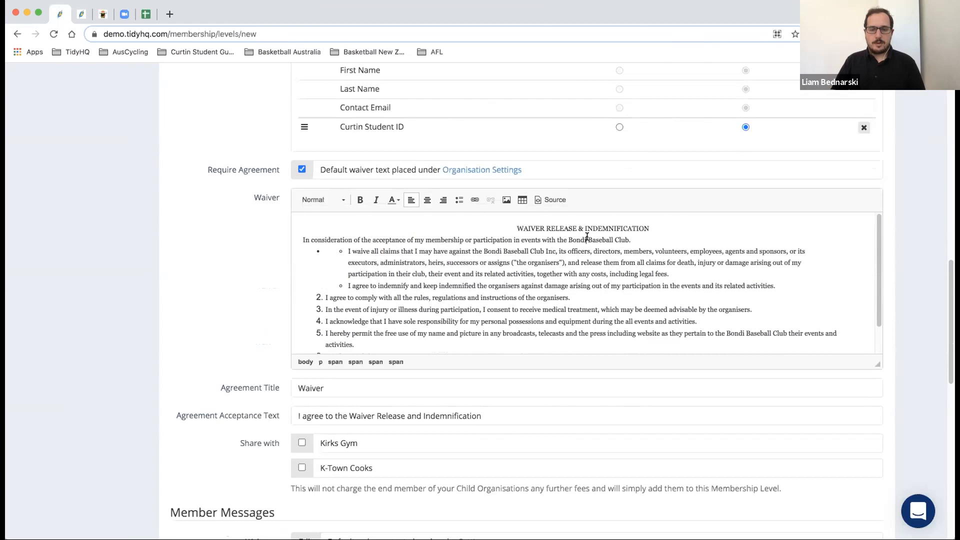
scroll(484, 248, down, 3)
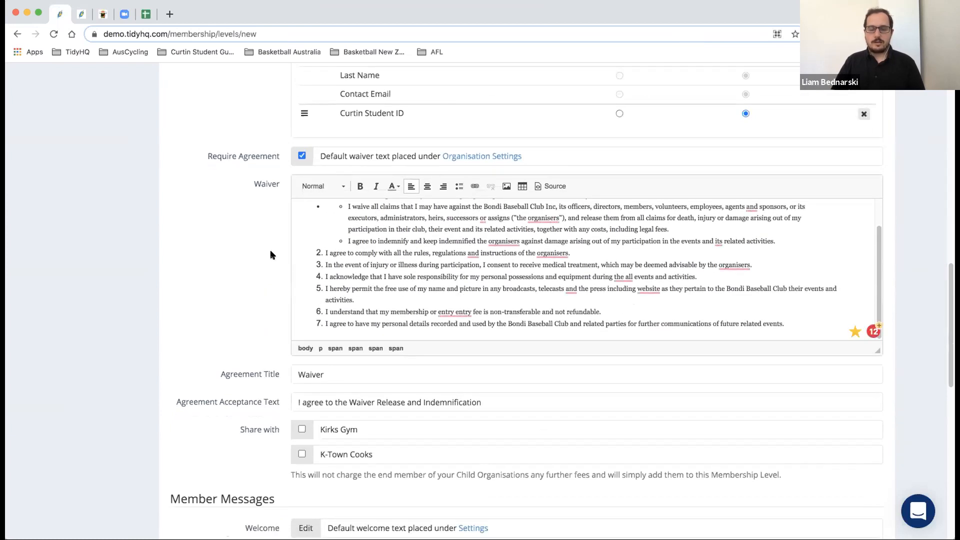
scroll(270, 255, up, 1)
scroll(367, 259, up, 2)
scroll(367, 260, down, 2)
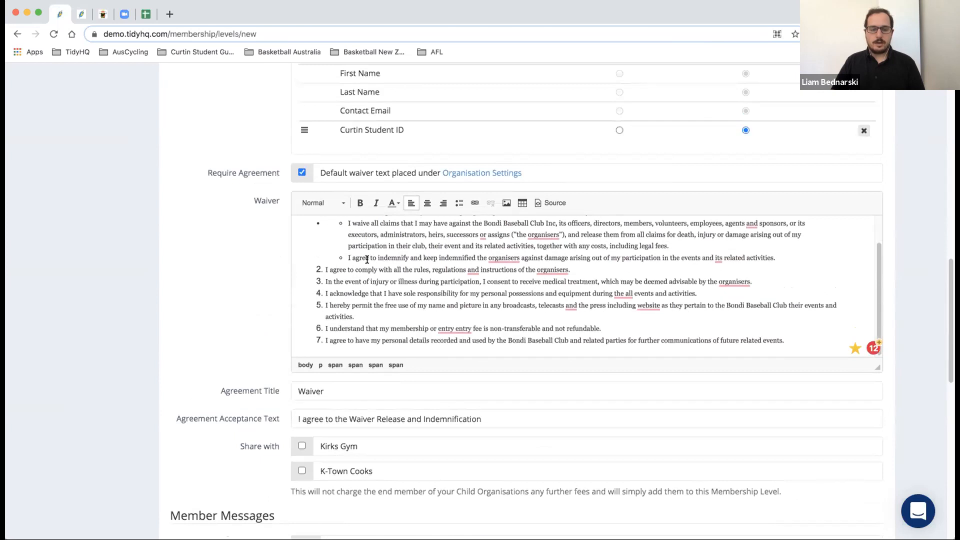
scroll(219, 262, down, 5)
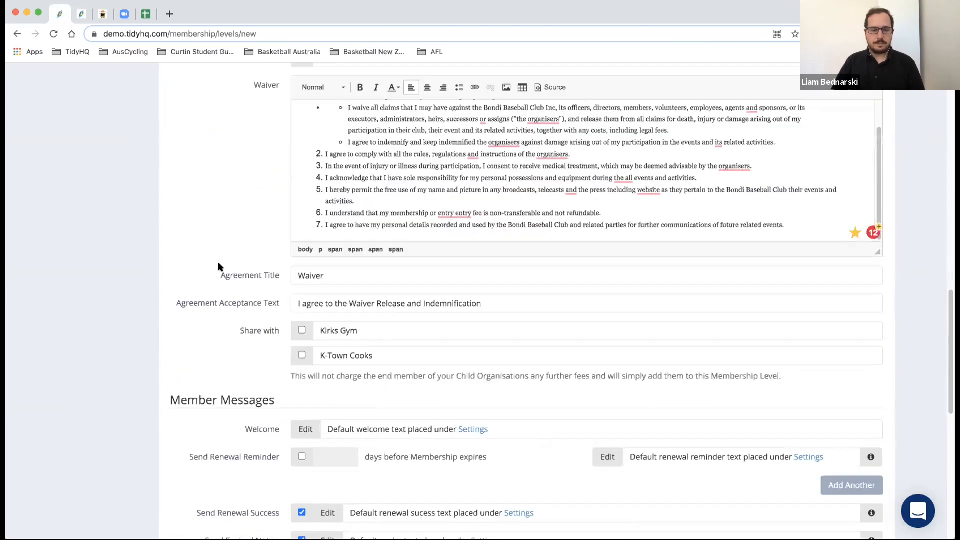
scroll(219, 267, down, 5)
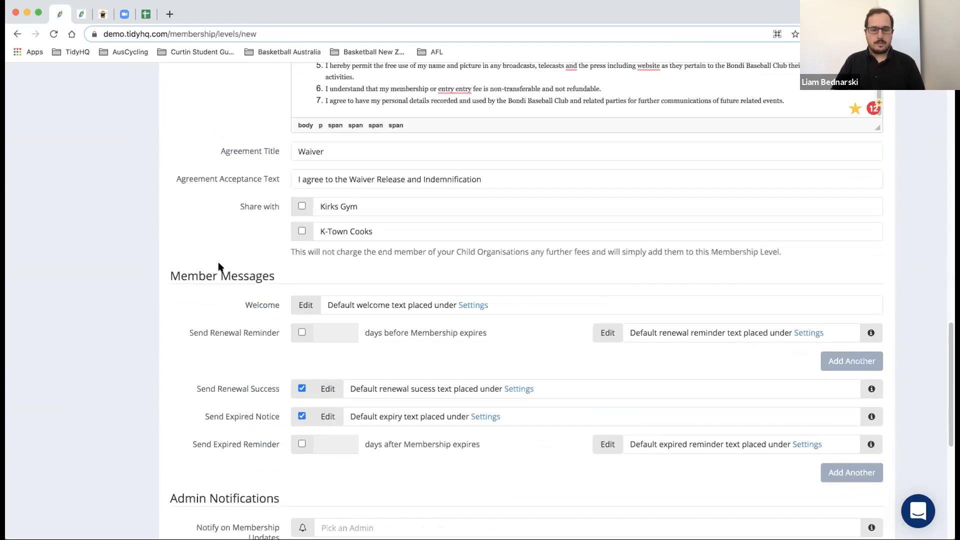
scroll(218, 267, down, 4)
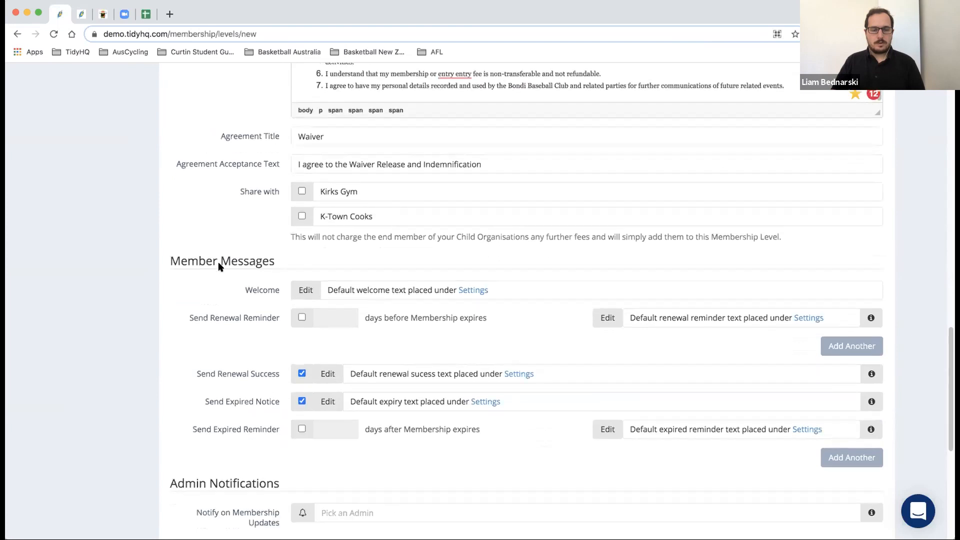
scroll(219, 267, down, 1)
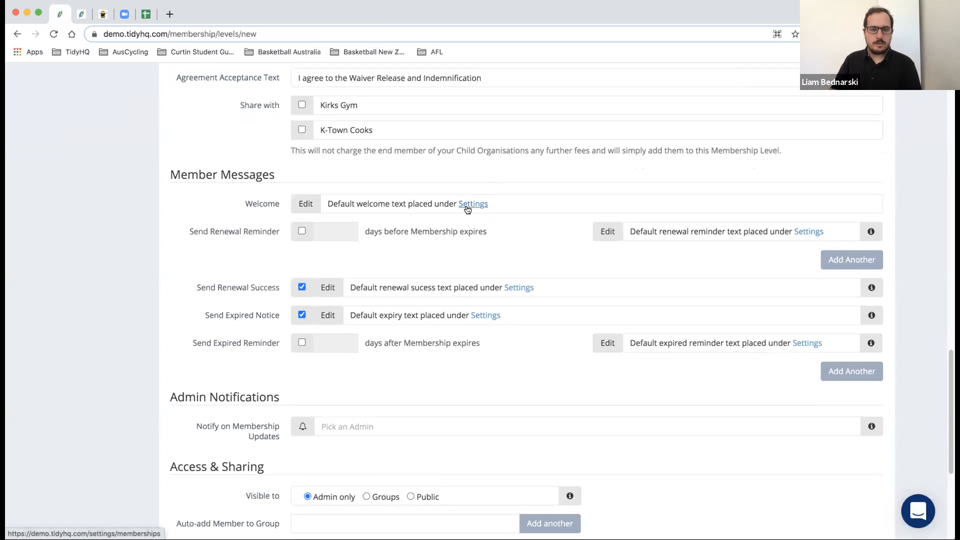
- Open the Welcome message and copy its {{first_name}} merge tag
click(305, 204)
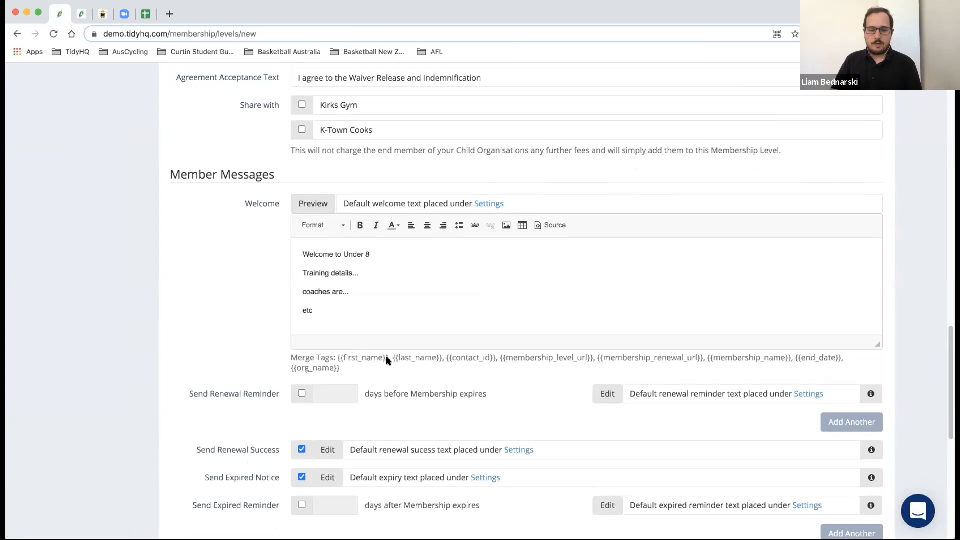
drag(388, 359, 338, 359)
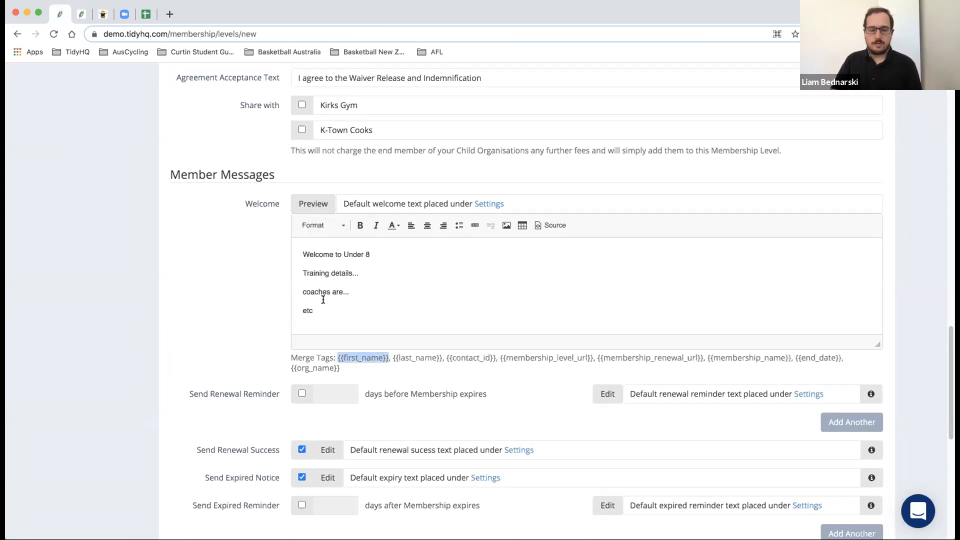
right_click(353, 357)
click(375, 380)
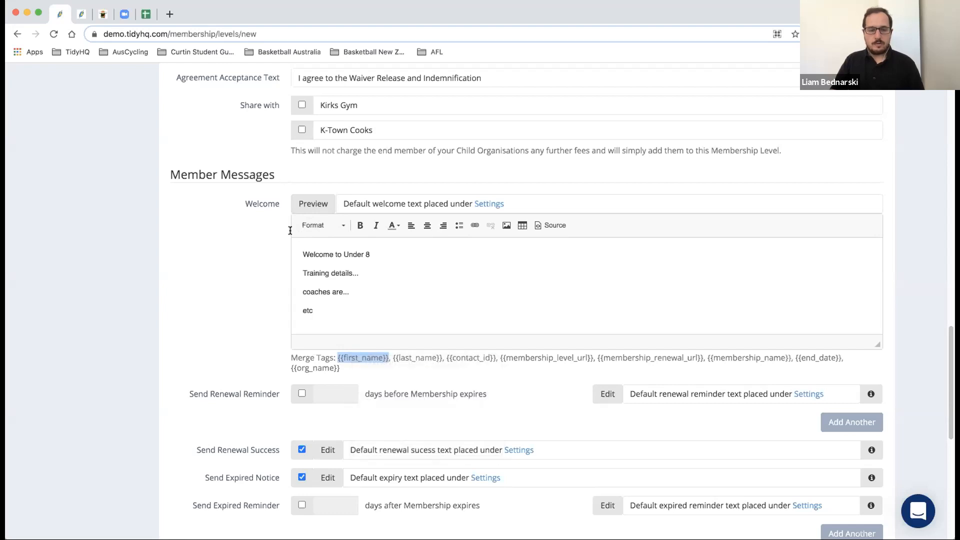
- Paste {{first_name}} on a new first line above 'Welcome to Under 8'
click(303, 252)
key(Return)
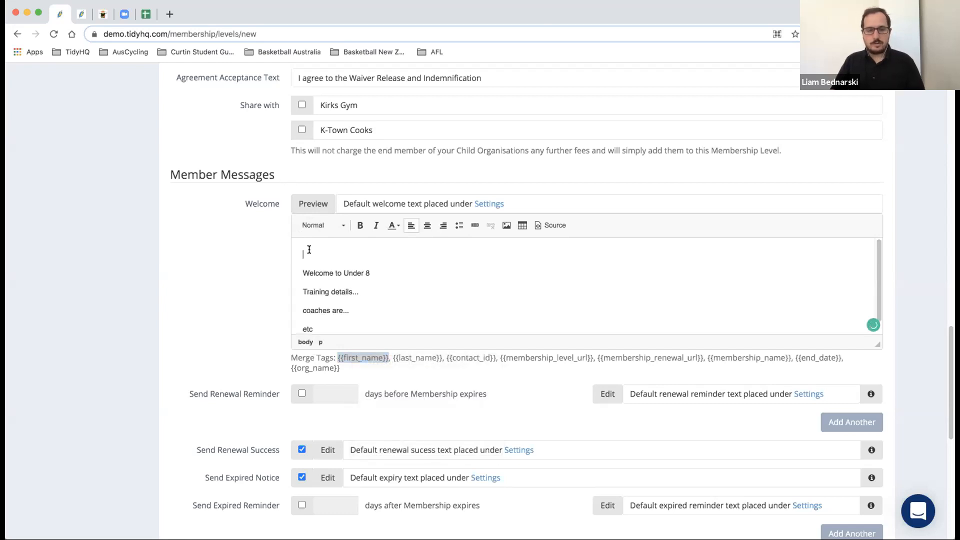
right_click(314, 254)
click(325, 261)
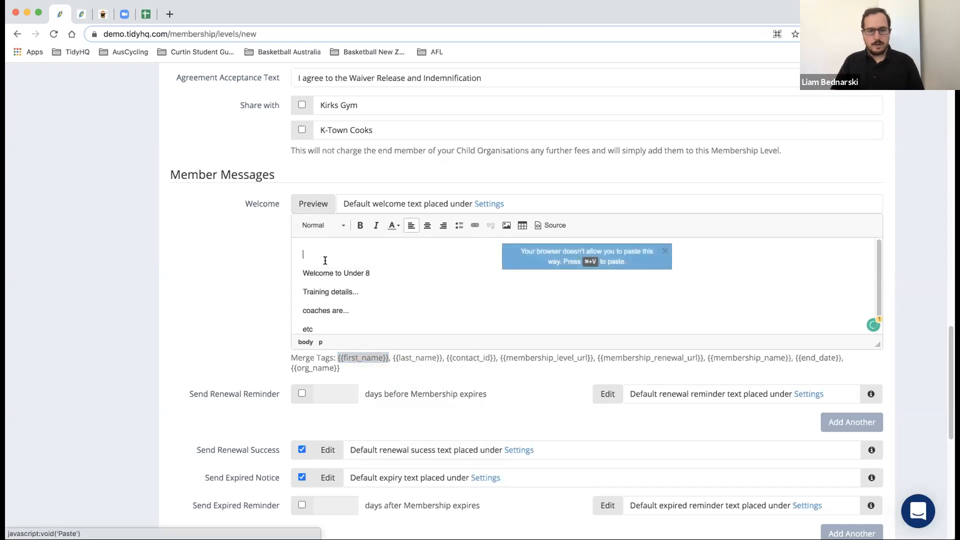
key(super+v)
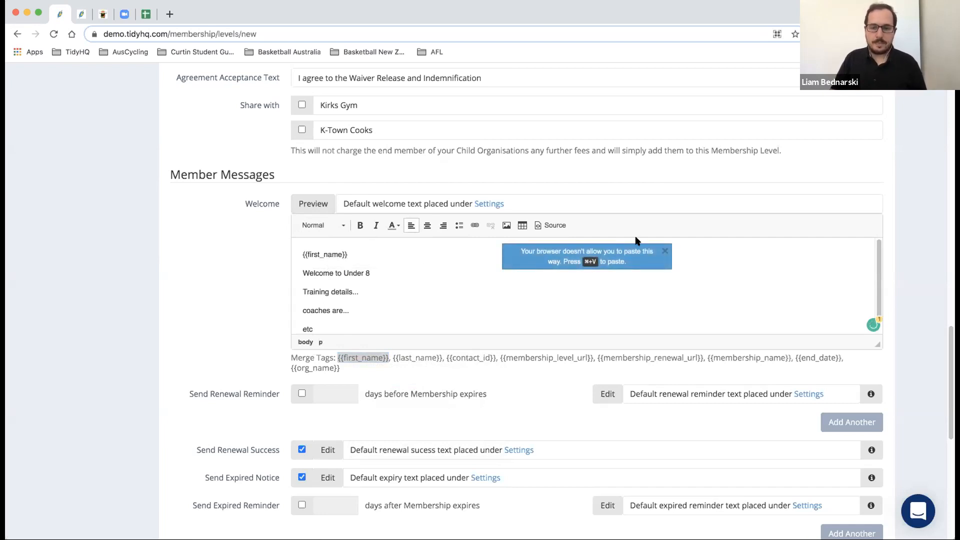
click(665, 251)
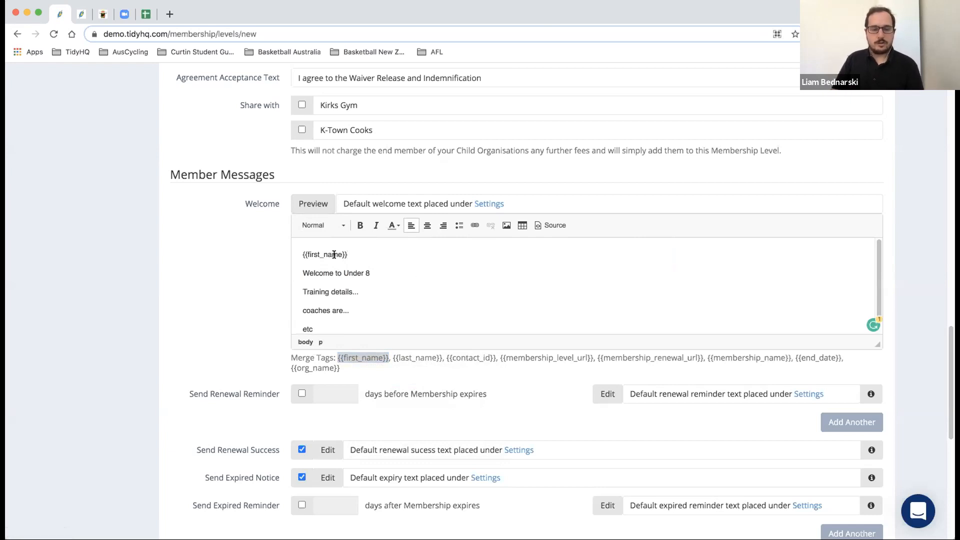
- Tick Send Renewal Reminder and check the days-before-expiry field
scroll(253, 253, down, 1)
scroll(253, 255, down, 4)
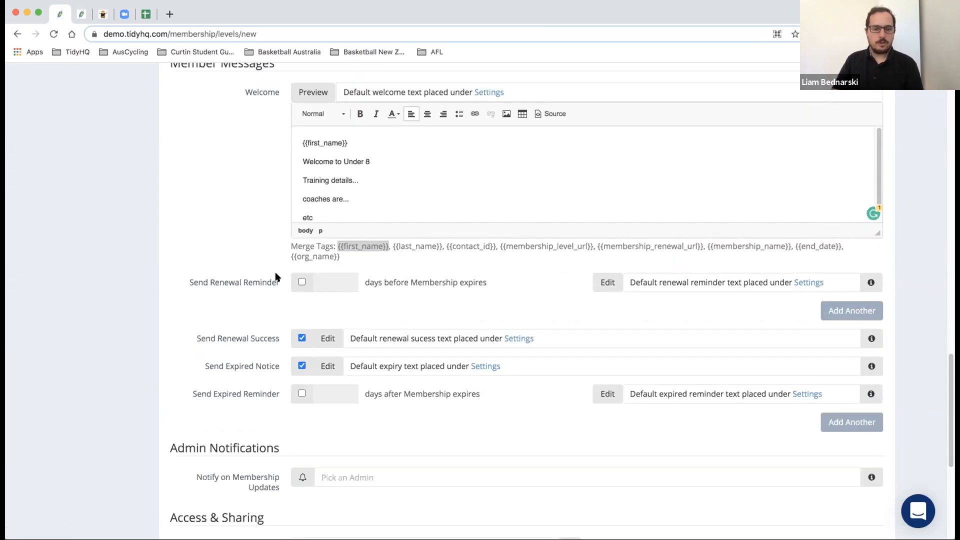
click(299, 281)
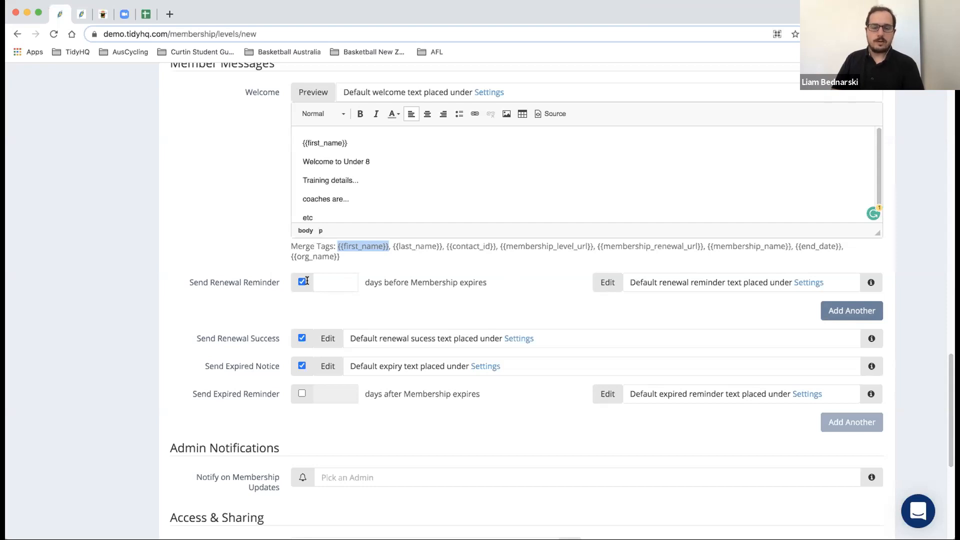
click(325, 281)
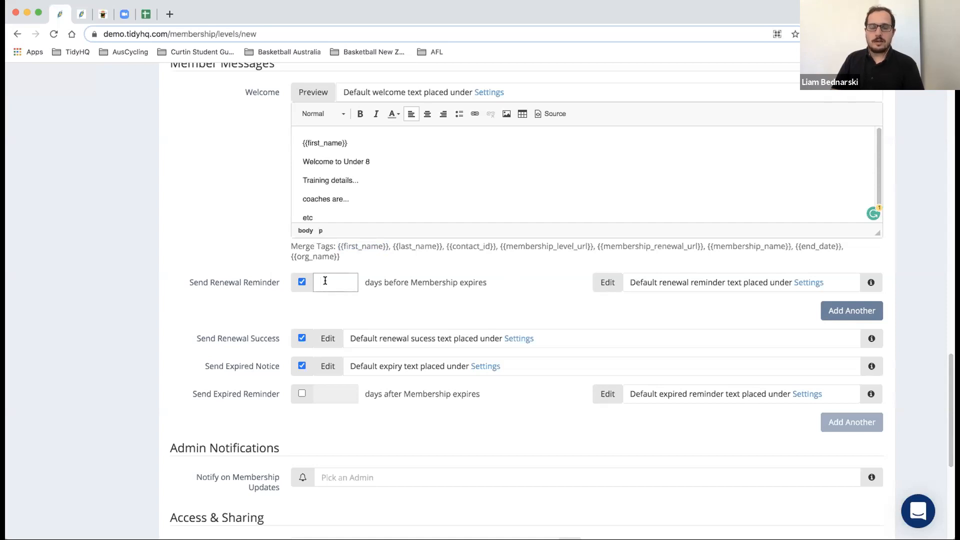
click(431, 289)
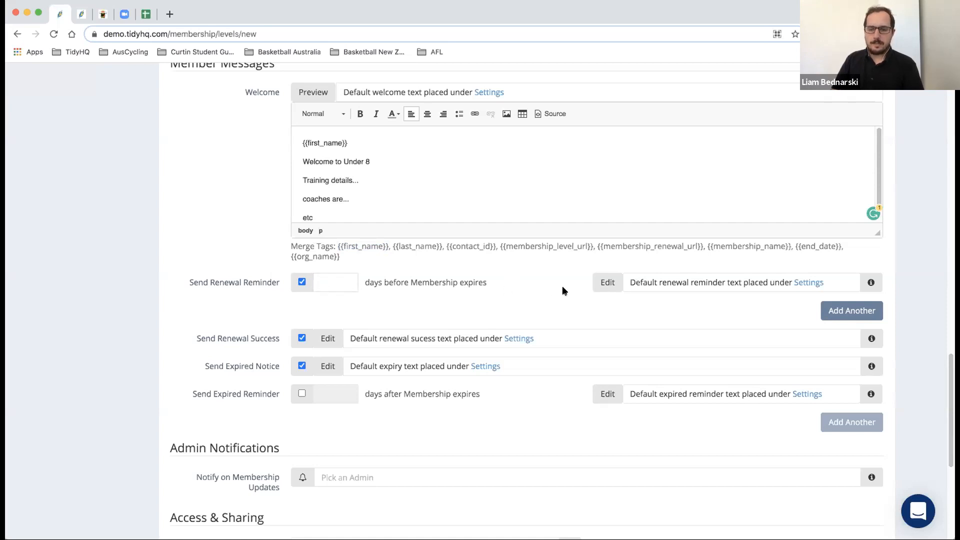
- Open the renewal reminder message and show its Email Preview
click(619, 283)
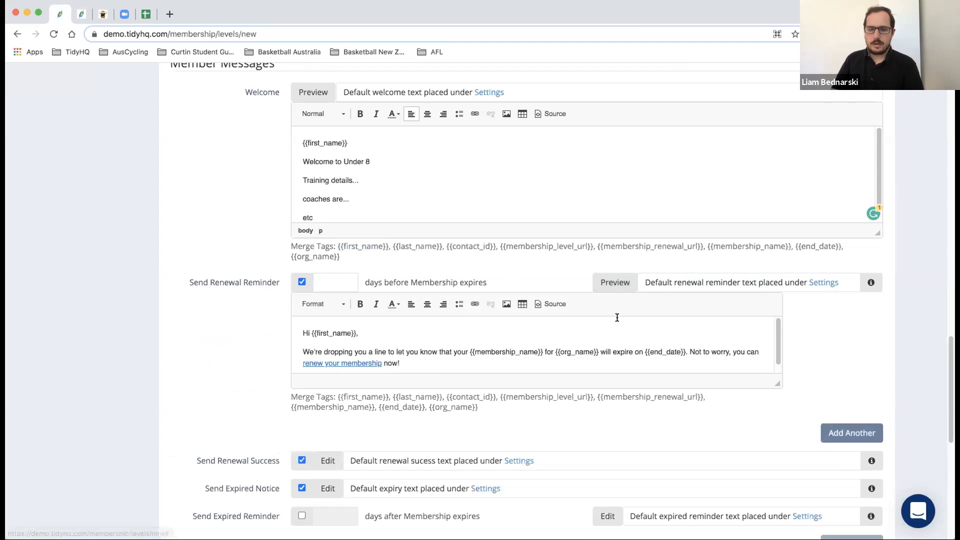
scroll(617, 323, down, 1)
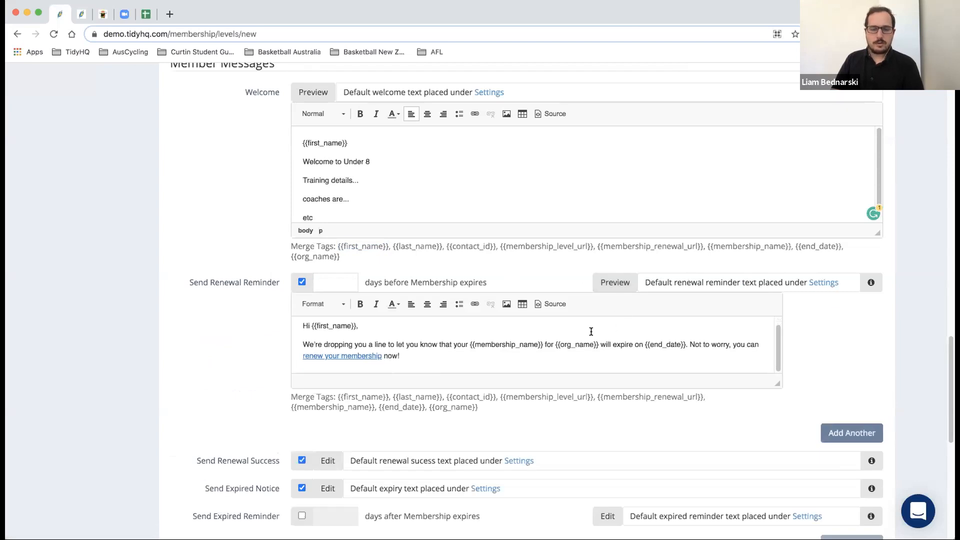
scroll(591, 331, down, 1)
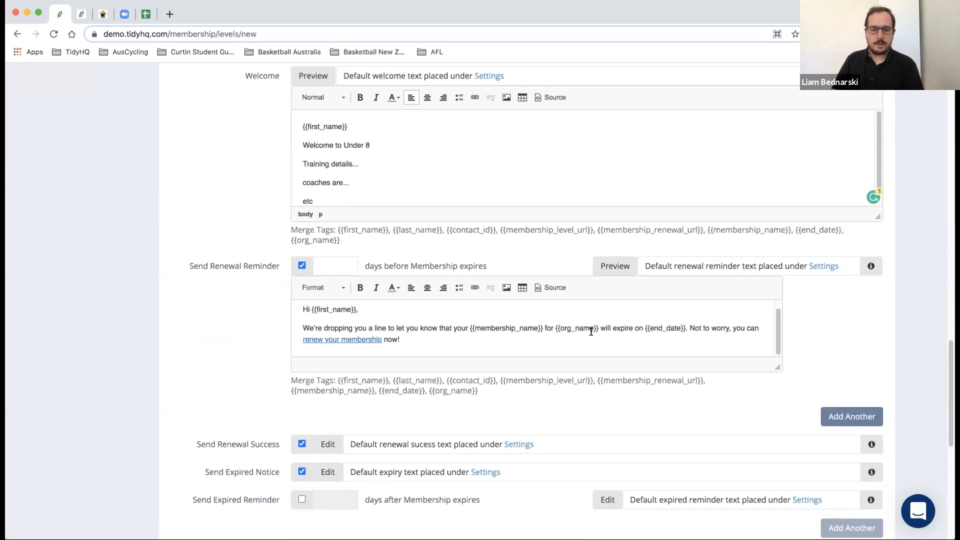
click(616, 265)
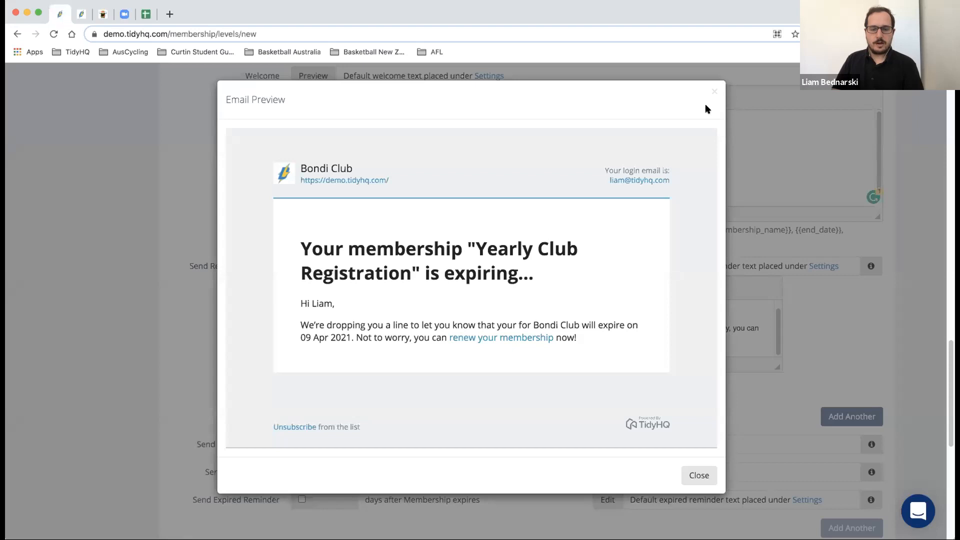
click(700, 476)
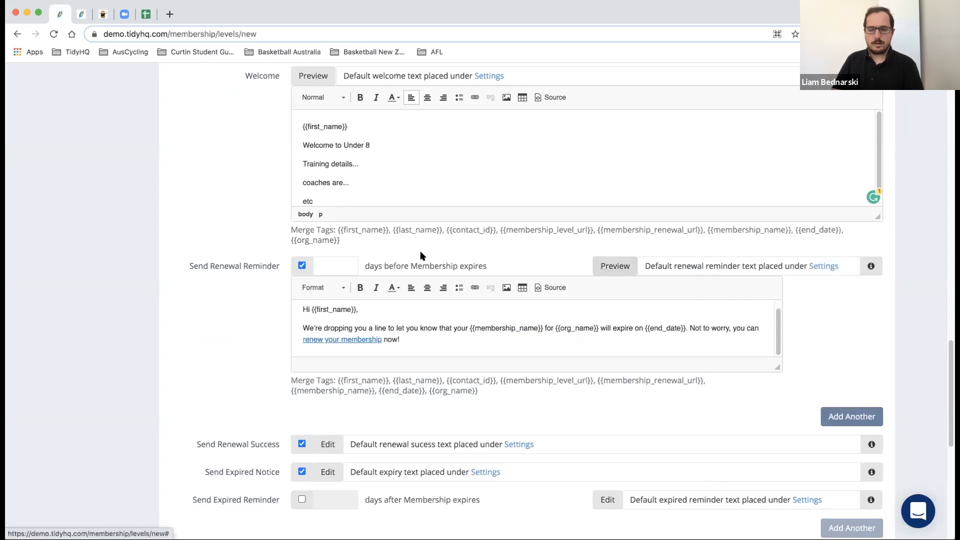
scroll(345, 337, down, 1)
scroll(346, 336, down, 1)
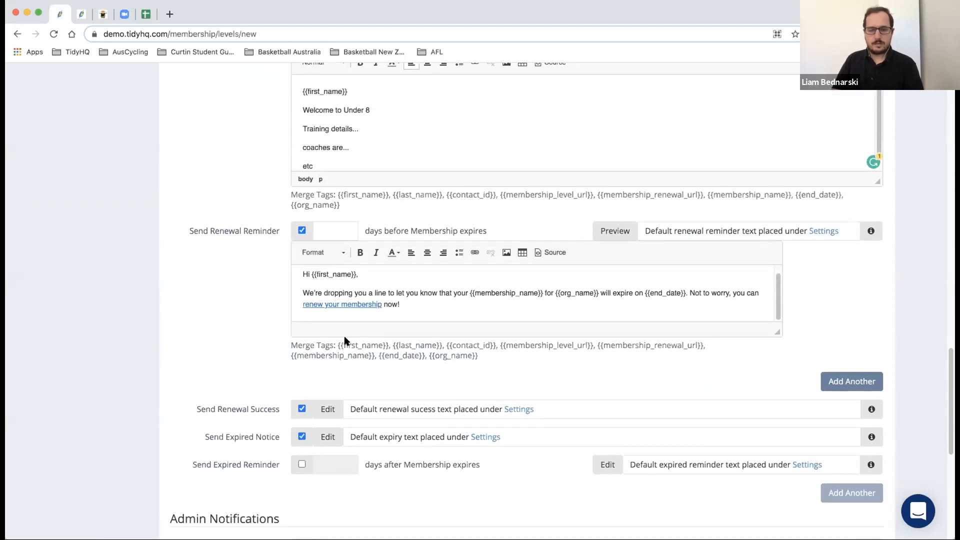
scroll(345, 340, down, 3)
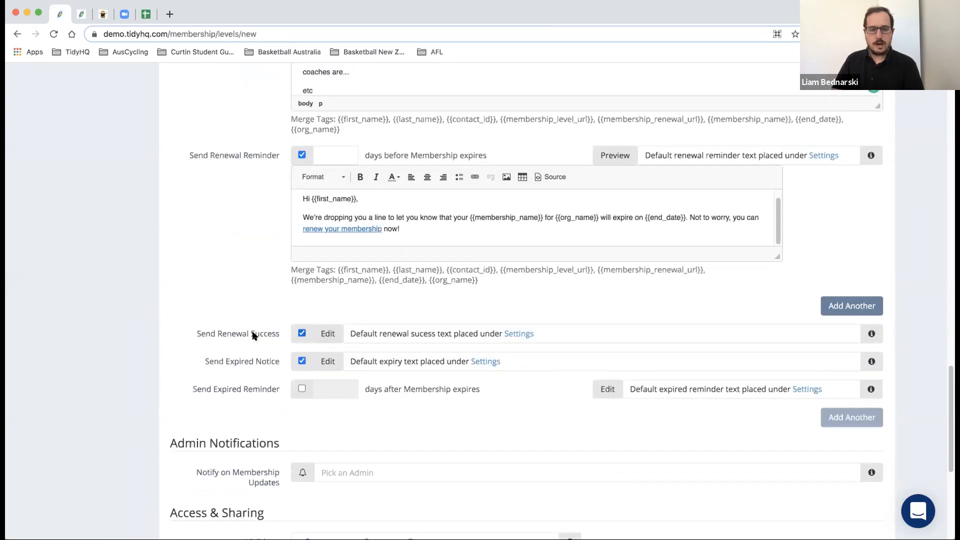
- Expand the Send Renewal Success and Send Expired Notice editors to see their text
click(328, 334)
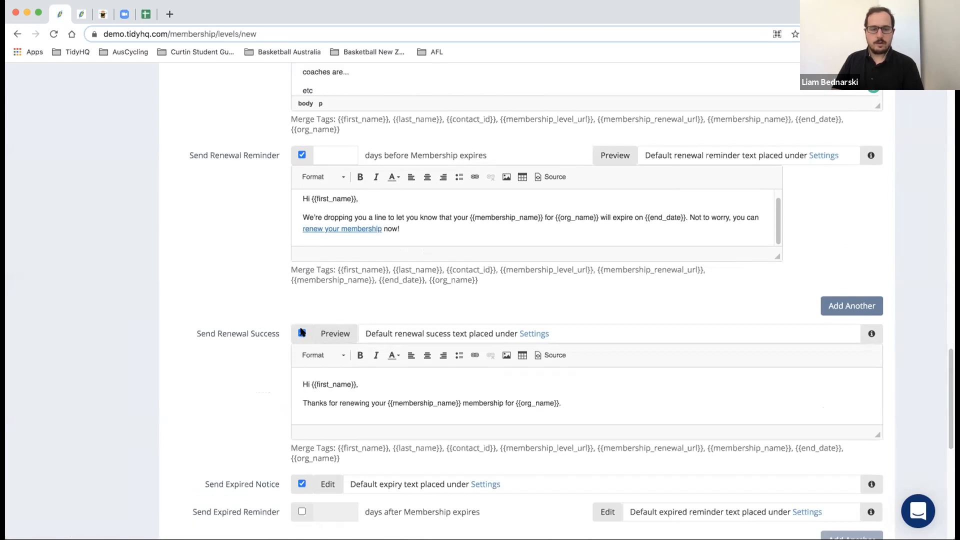
scroll(257, 324, down, 1)
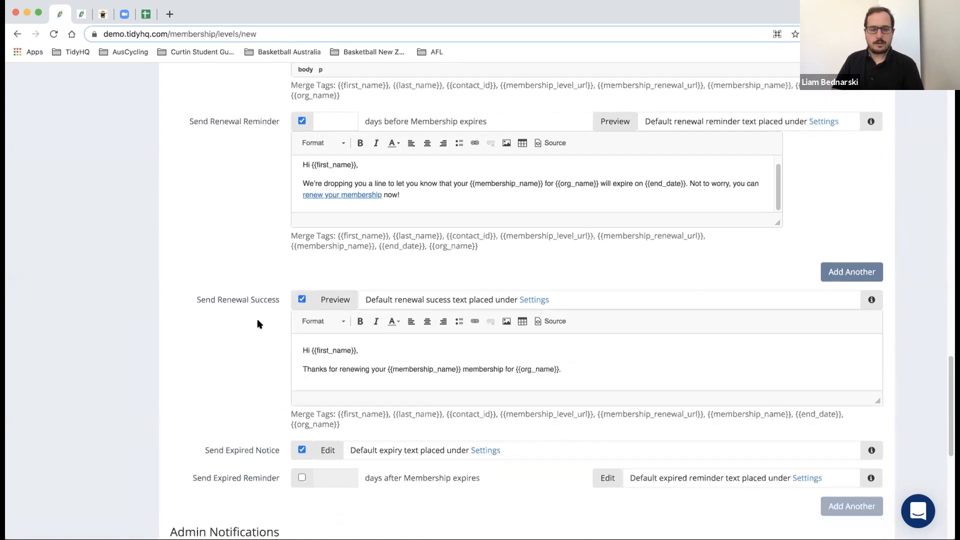
click(328, 450)
scroll(274, 436, down, 2)
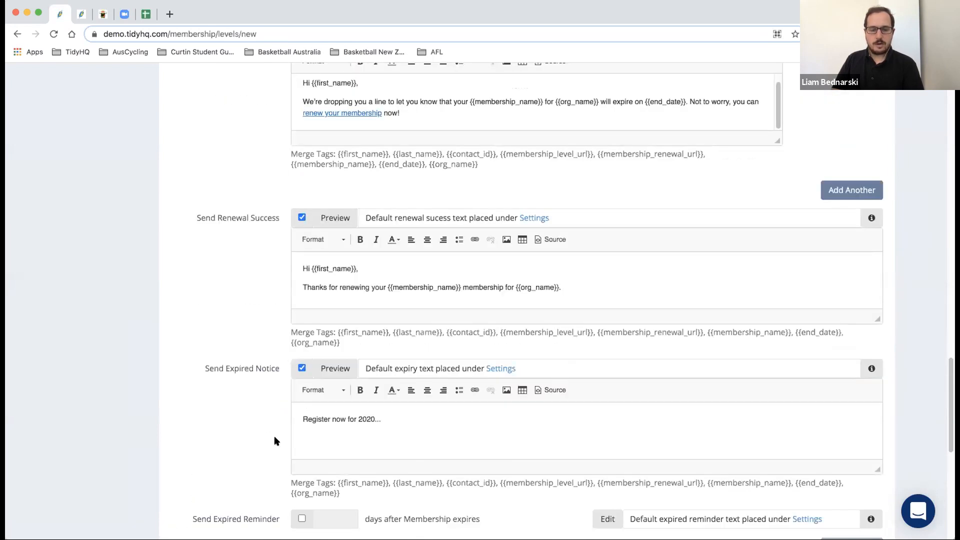
scroll(274, 441, down, 1)
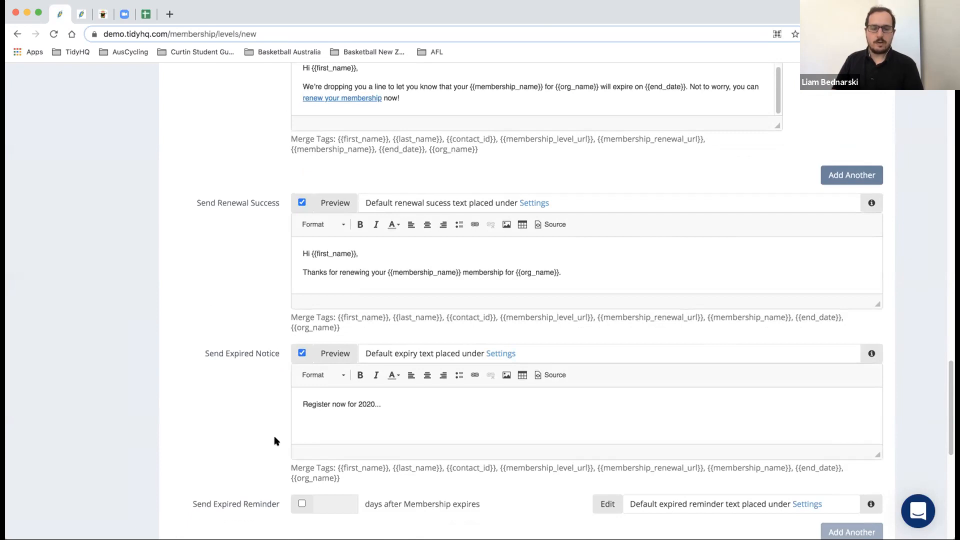
scroll(266, 402, down, 3)
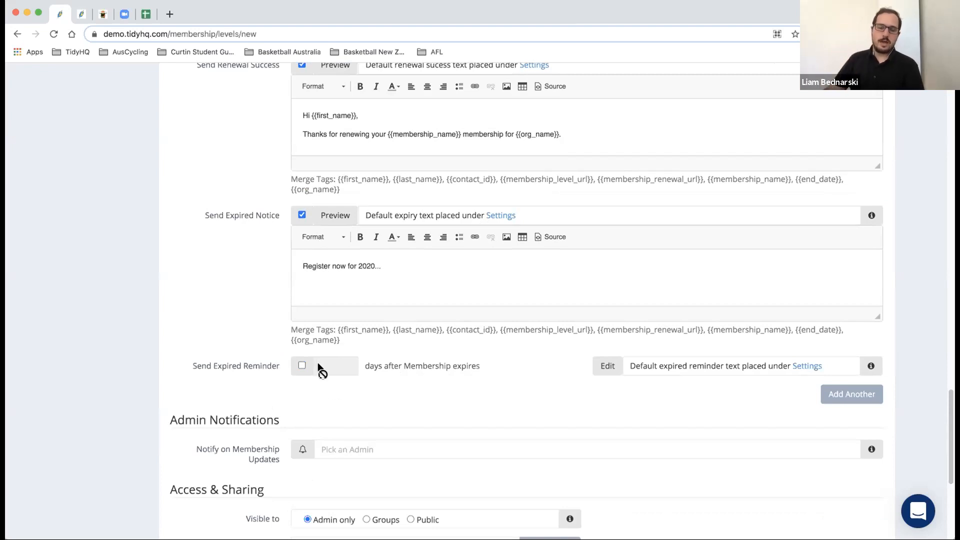
scroll(233, 304, down, 3)
scroll(233, 310, down, 2)
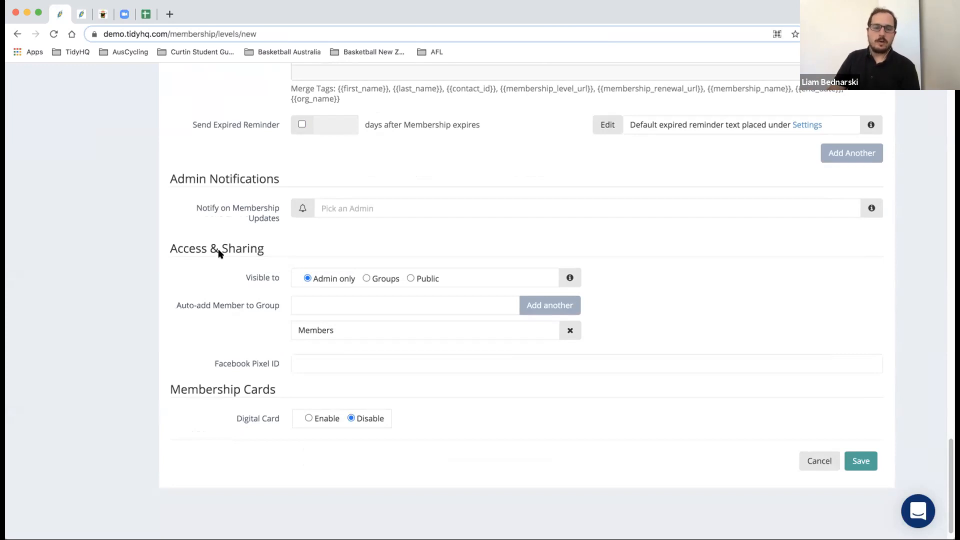
scroll(222, 243, up, 2)
scroll(221, 243, up, 5)
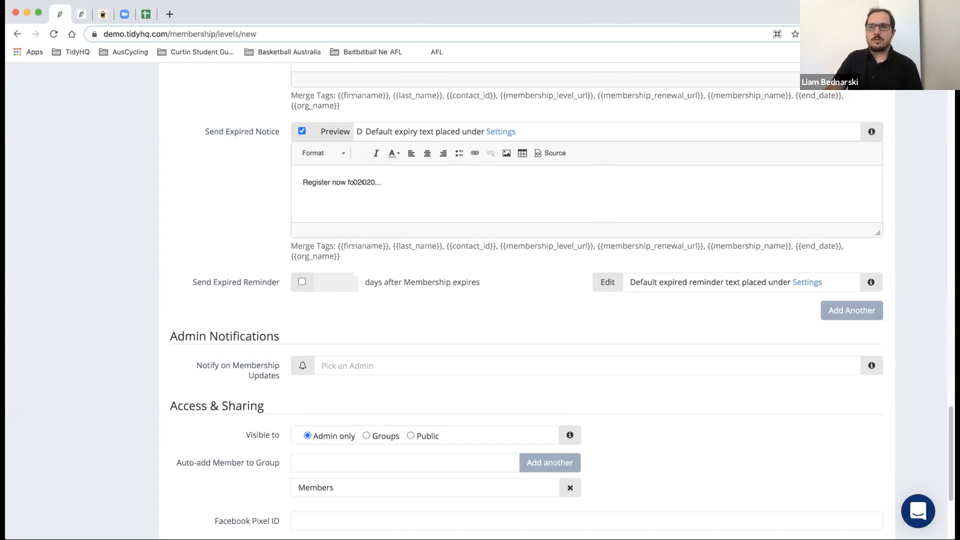
scroll(270, 210, up, 5)
scroll(270, 208, up, 15)
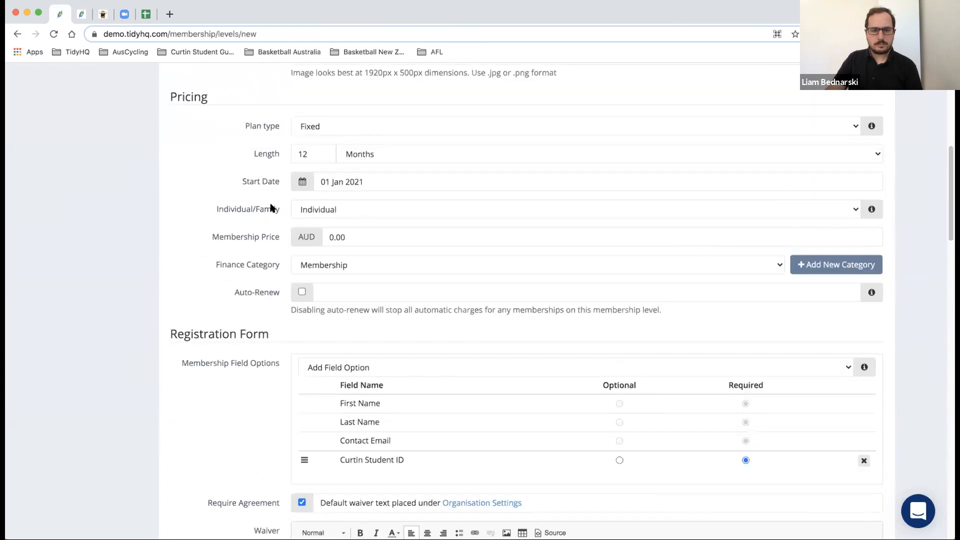
scroll(312, 212, up, 1)
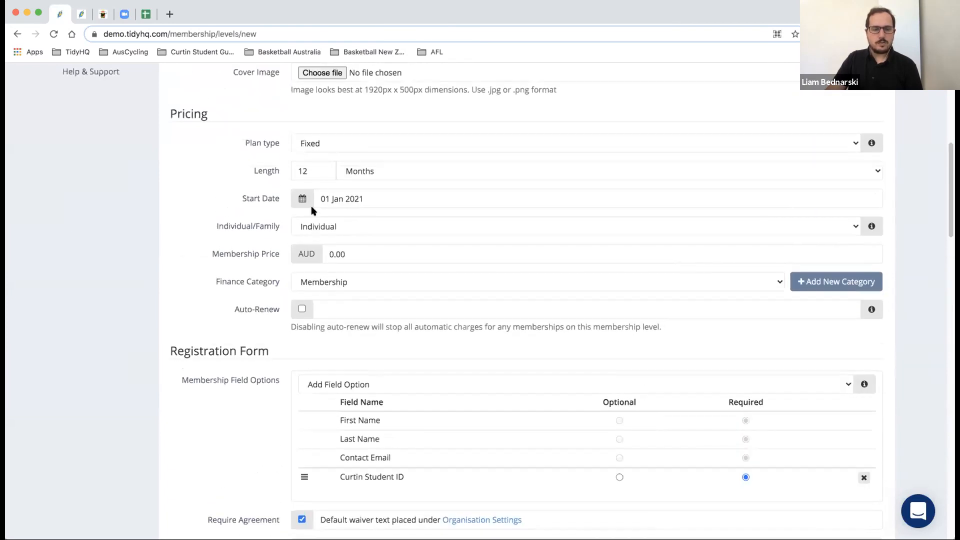
scroll(259, 212, down, 15)
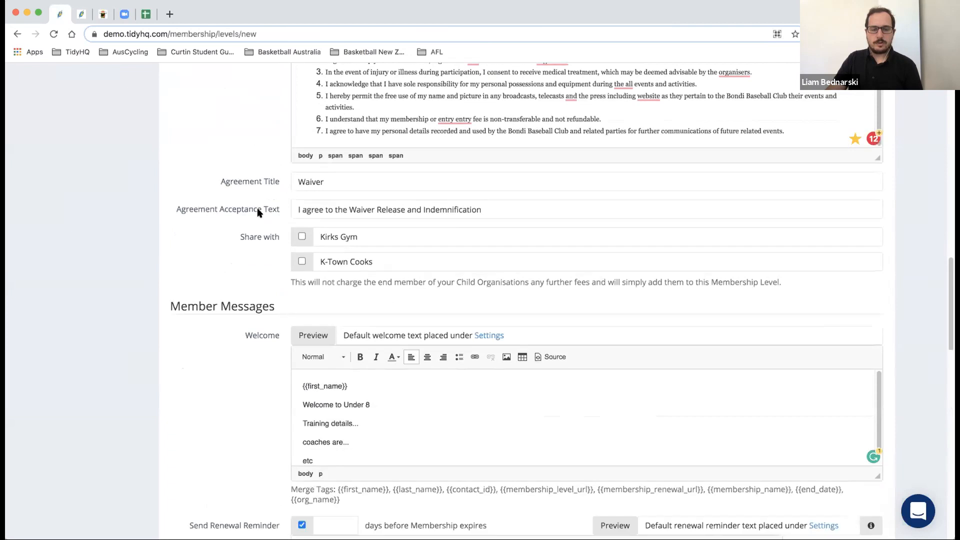
scroll(258, 212, down, 5)
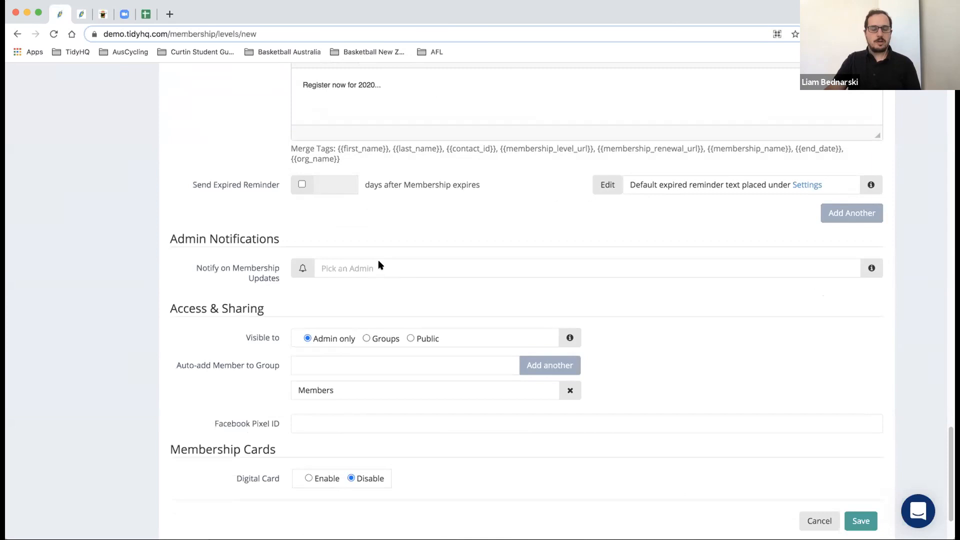
scroll(381, 258, down, 1)
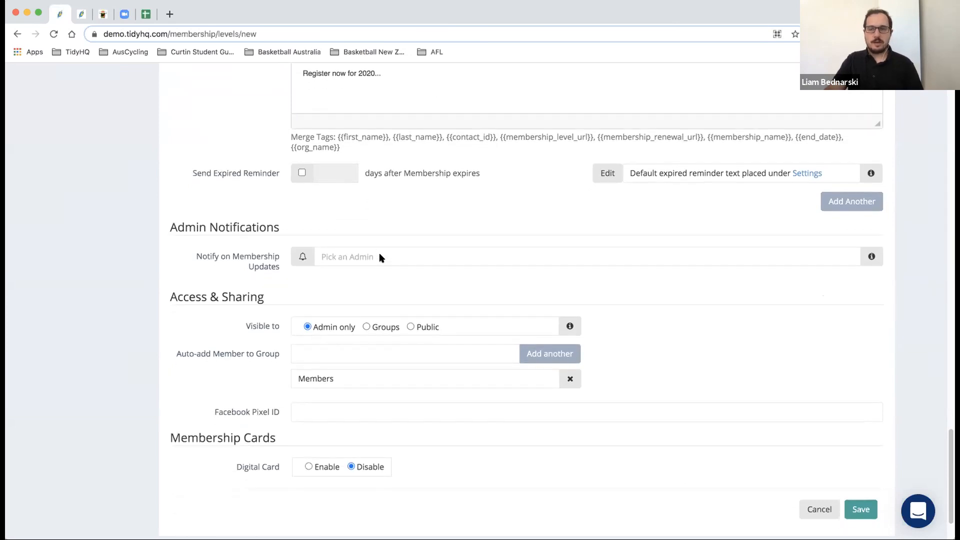
scroll(238, 316, down, 1)
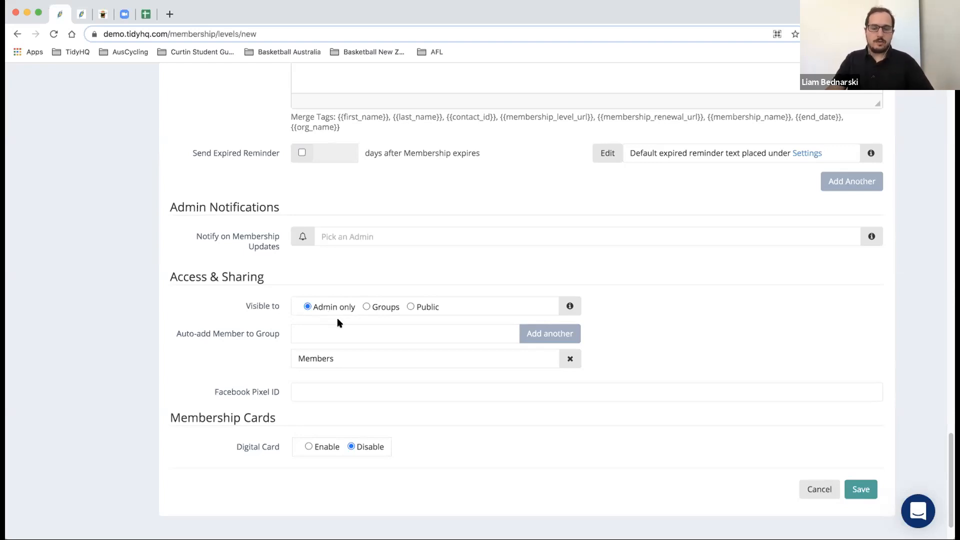
- Set the level's Visible to option to Public after trying Groups
click(367, 307)
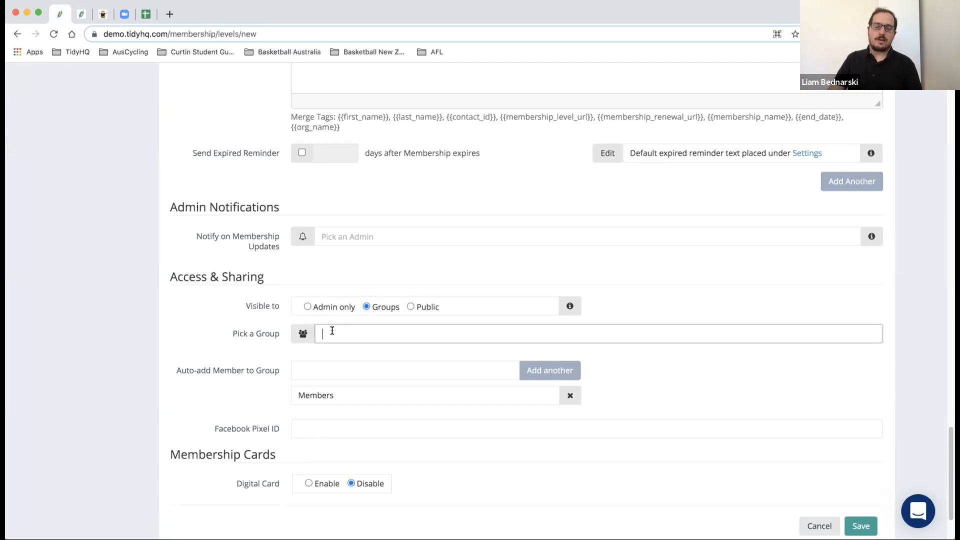
click(411, 307)
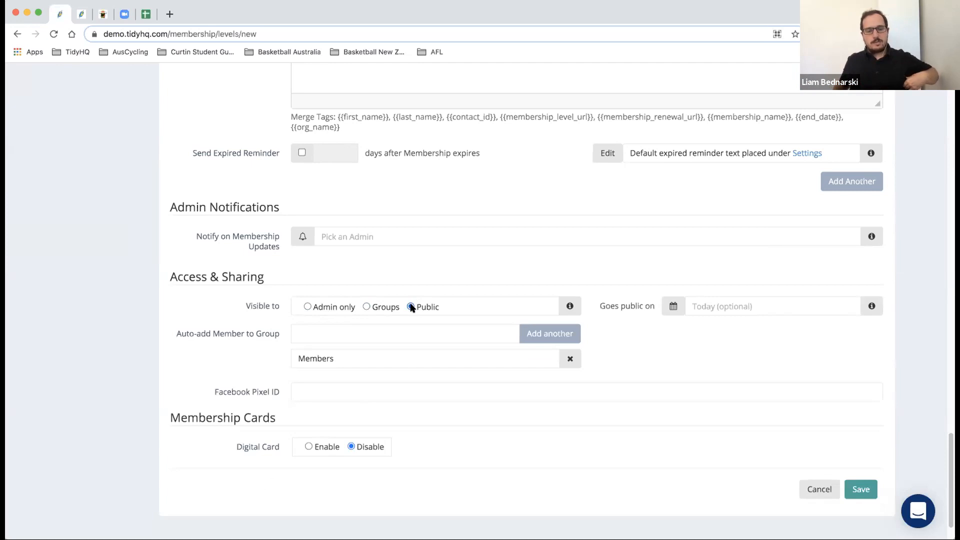
click(367, 307)
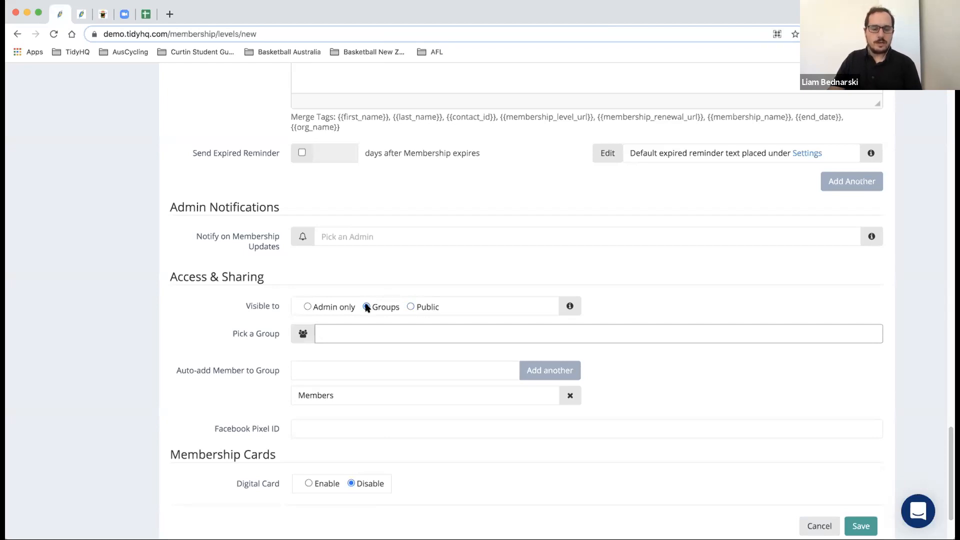
click(411, 307)
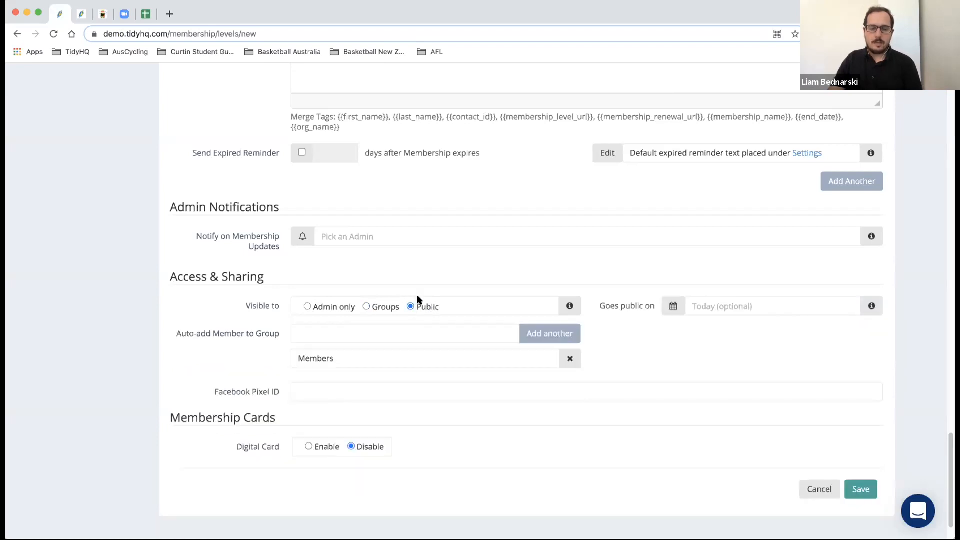
click(367, 307)
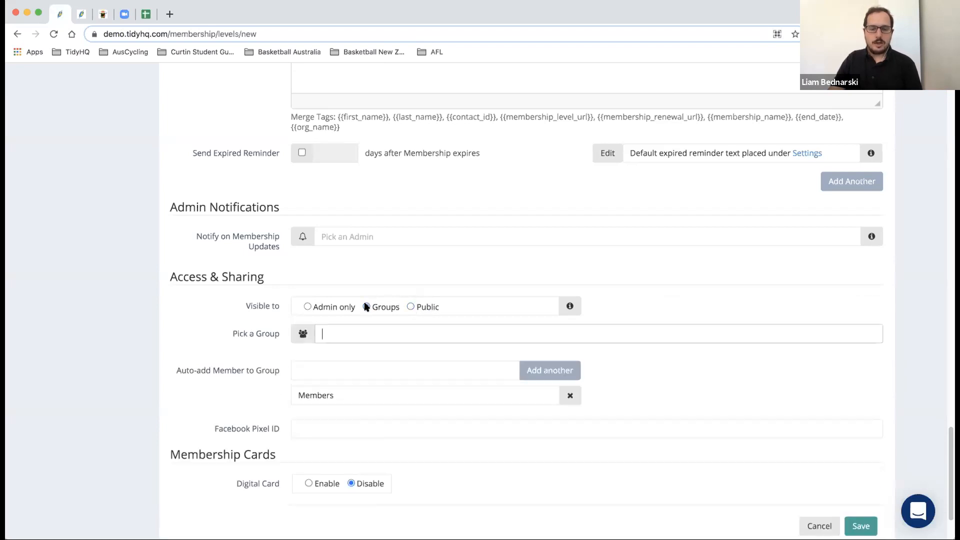
click(411, 307)
- Leave the Goes public on date blank and go to the Facebook Pixel ID field
click(707, 306)
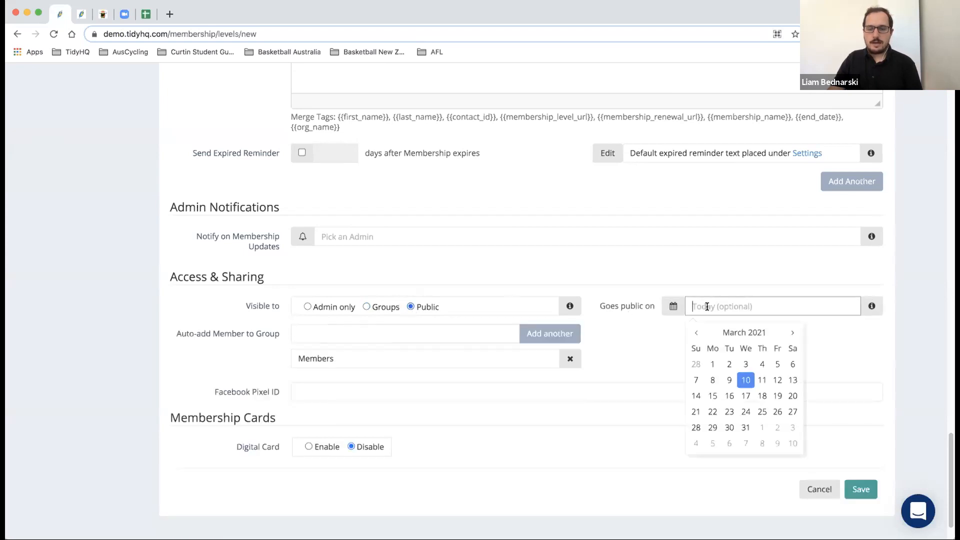
click(656, 330)
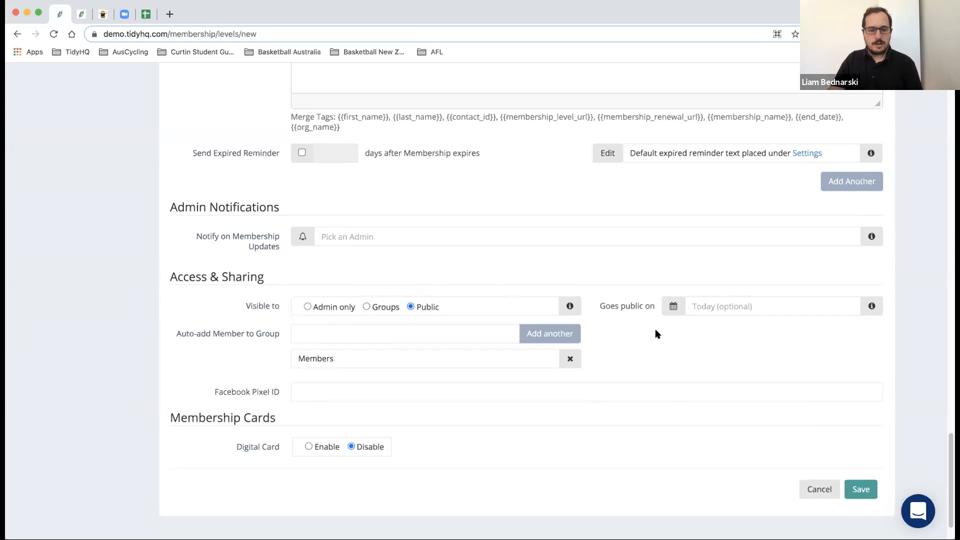
click(365, 391)
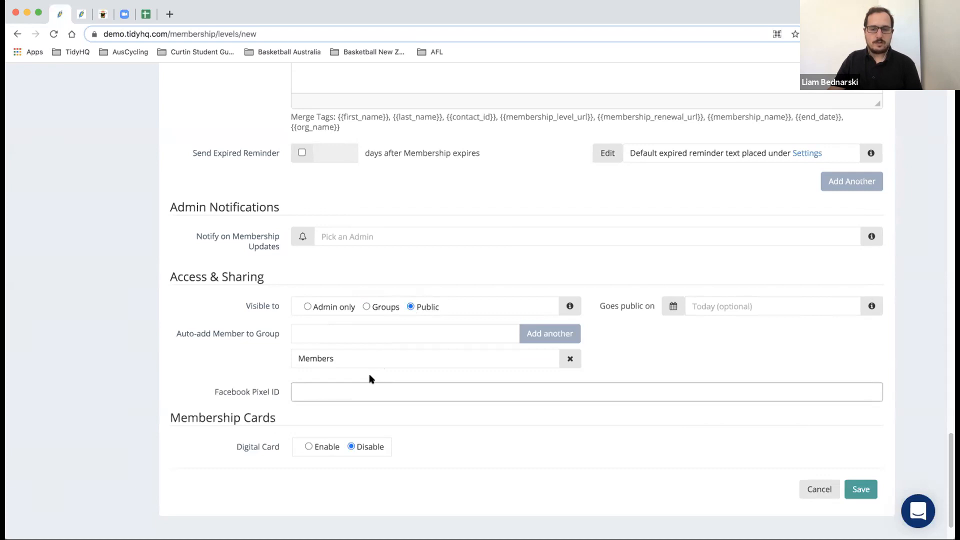
click(374, 413)
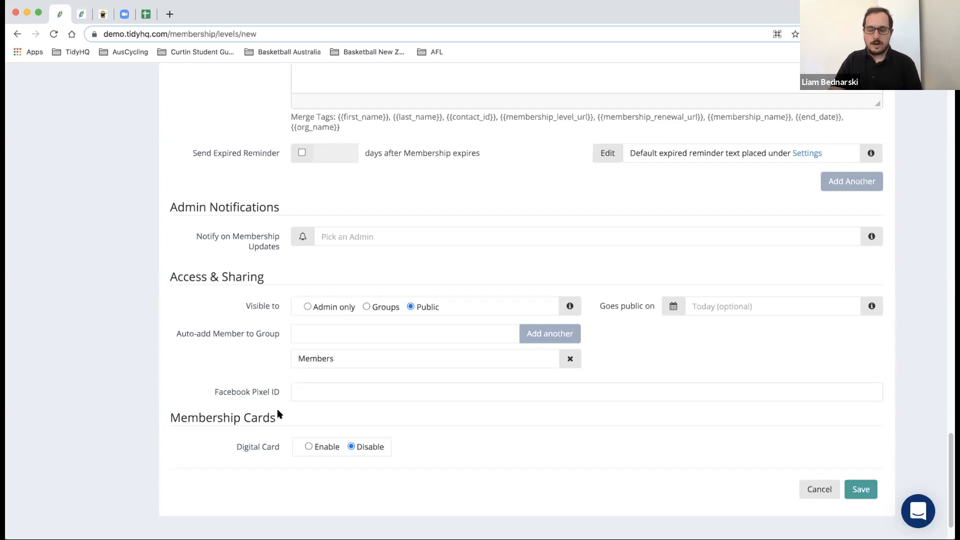
scroll(318, 379, up, 4)
scroll(500, 373, down, 5)
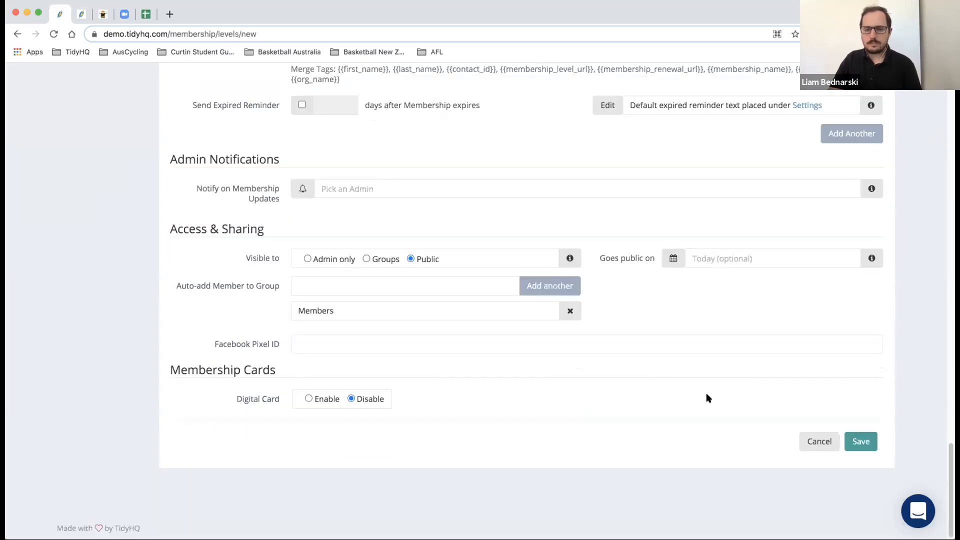
scroll(705, 390, up, 10)
scroll(704, 391, up, 15)
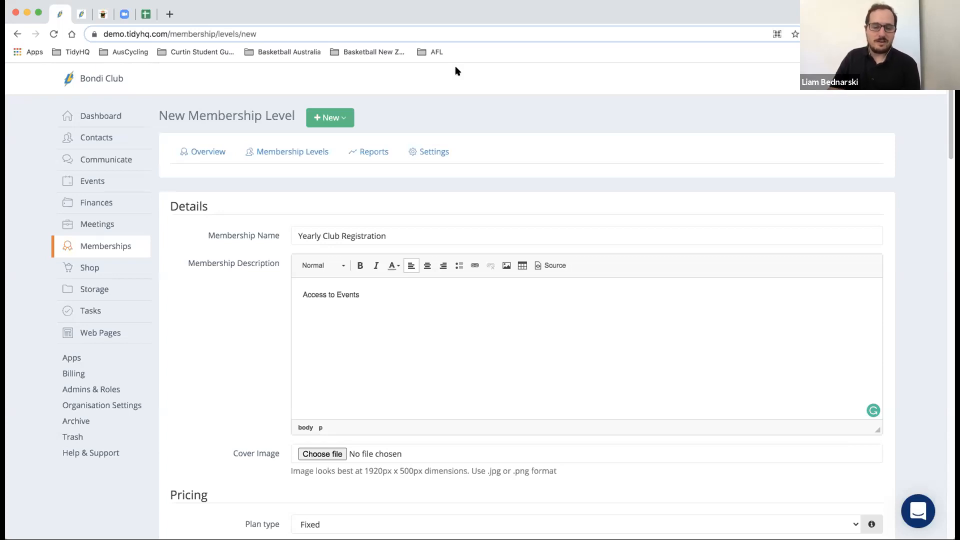
scroll(304, 227, down, 15)
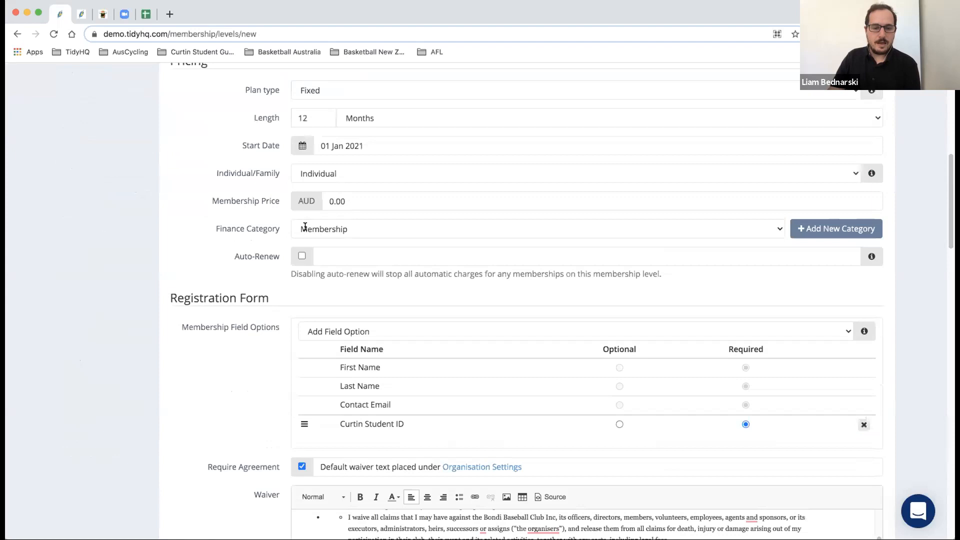
scroll(305, 226, down, 20)
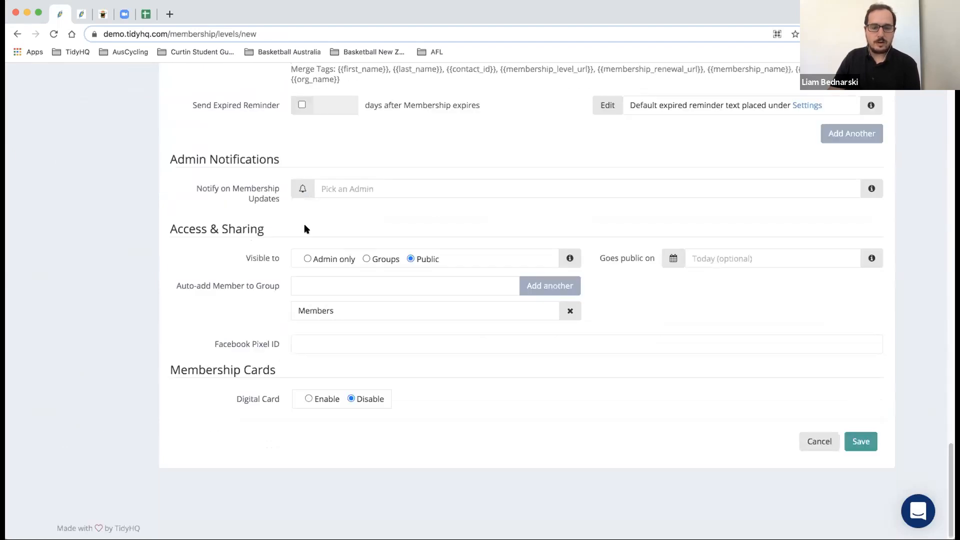
scroll(306, 229, up, 1)
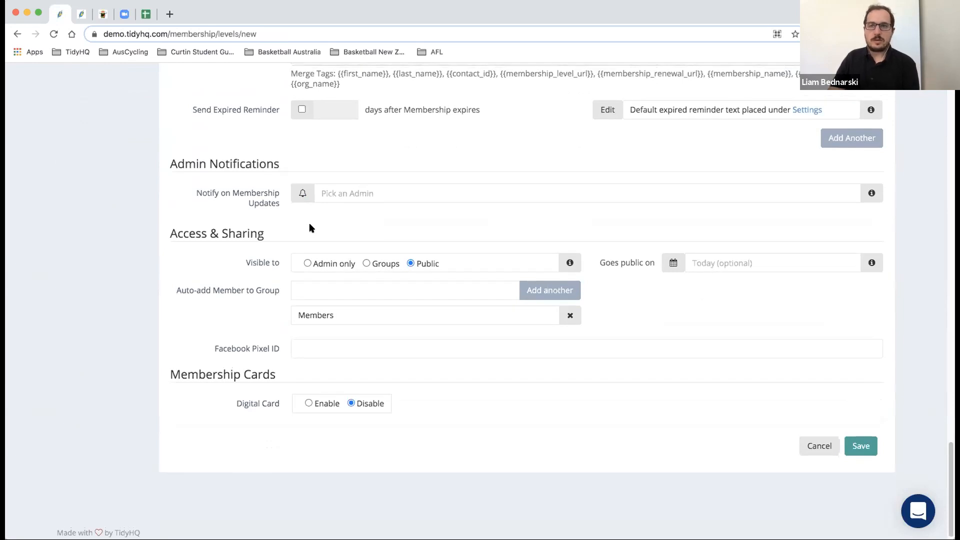
scroll(310, 228, up, 20)
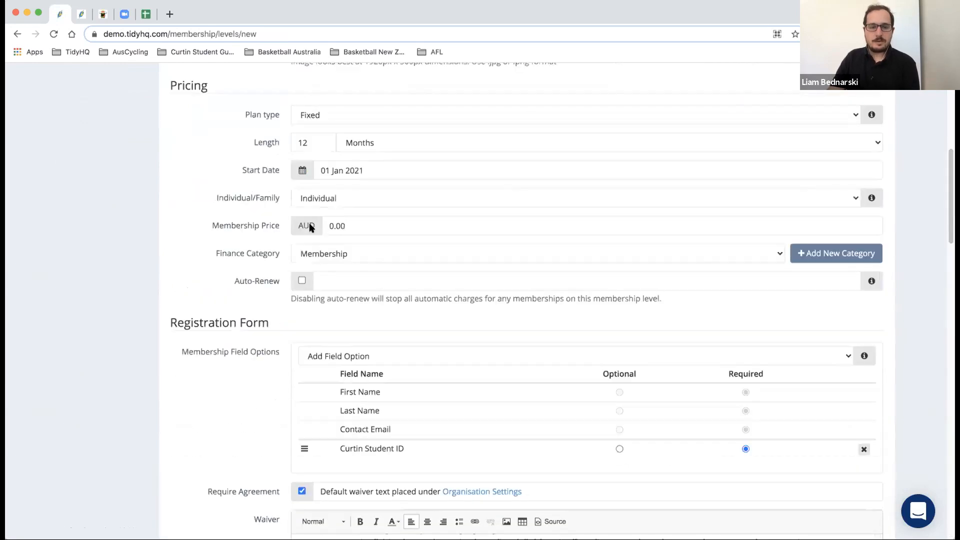
scroll(310, 228, up, 2)
click(334, 122)
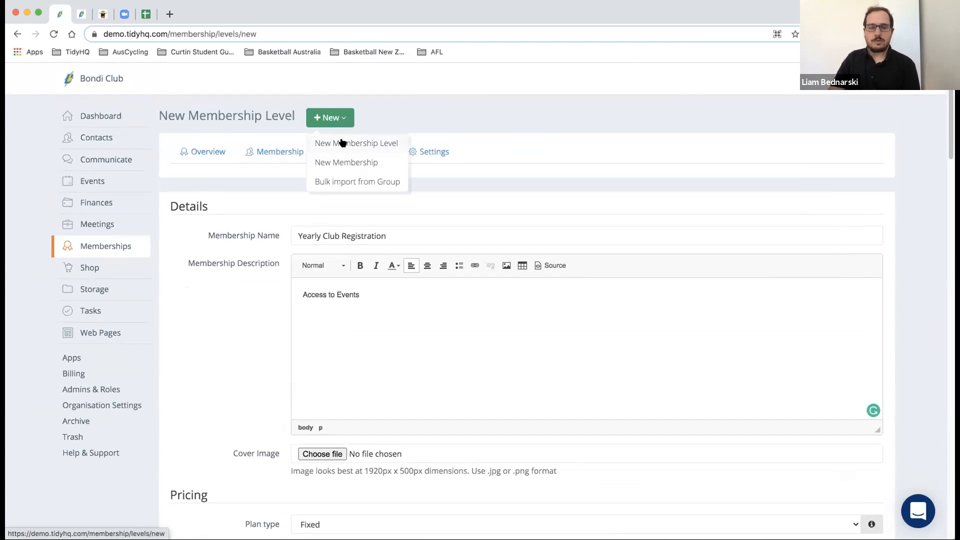
click(342, 118)
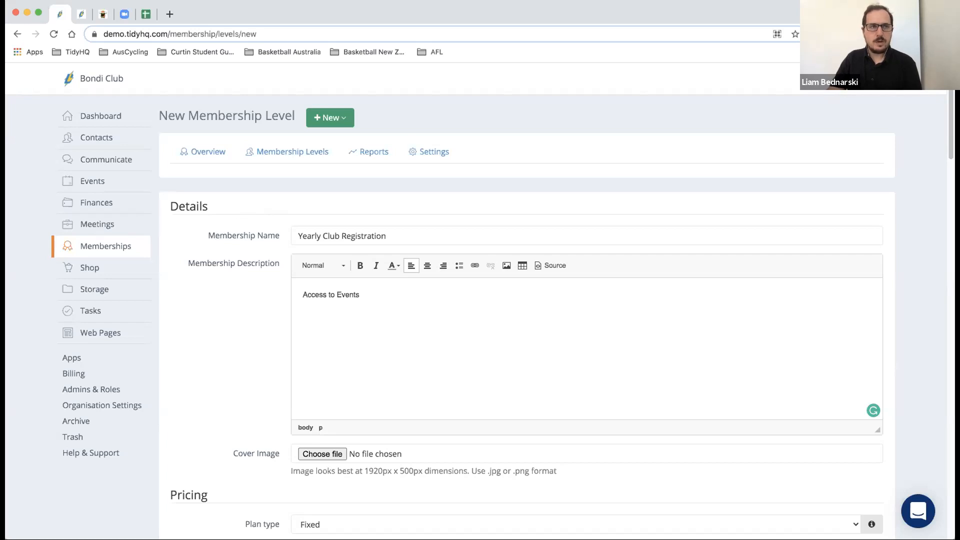
key(super+Tab)
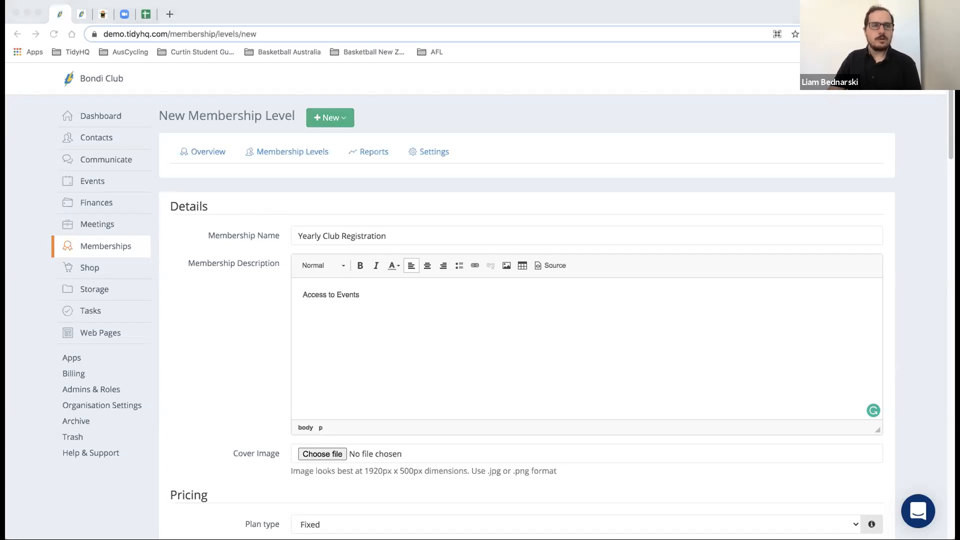
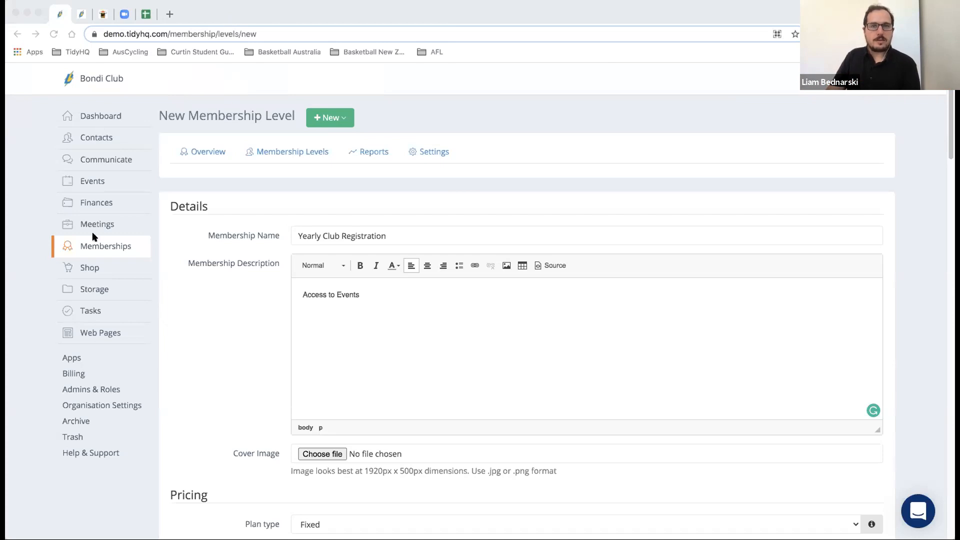
- Open the empty Upcoming Meetings list and start a new meeting
mouse_move(98, 233)
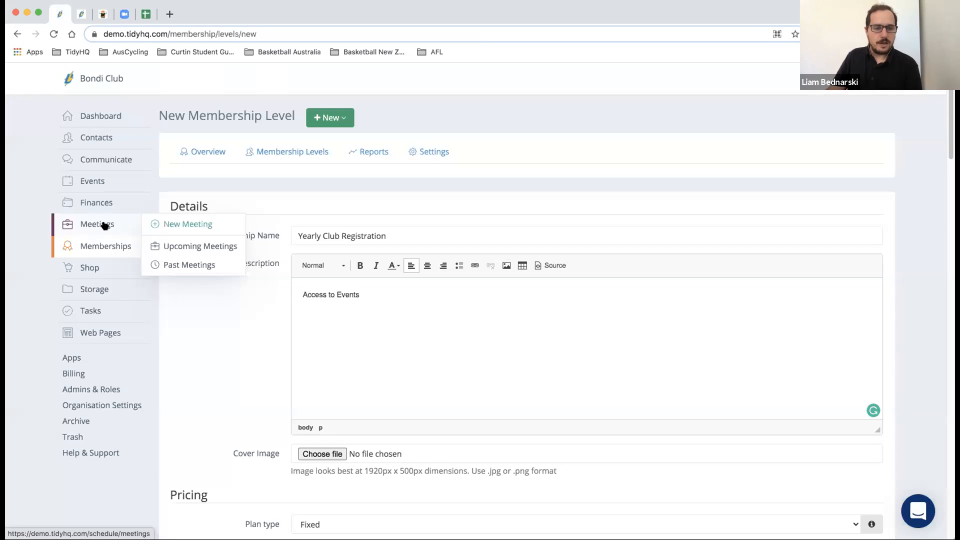
click(104, 226)
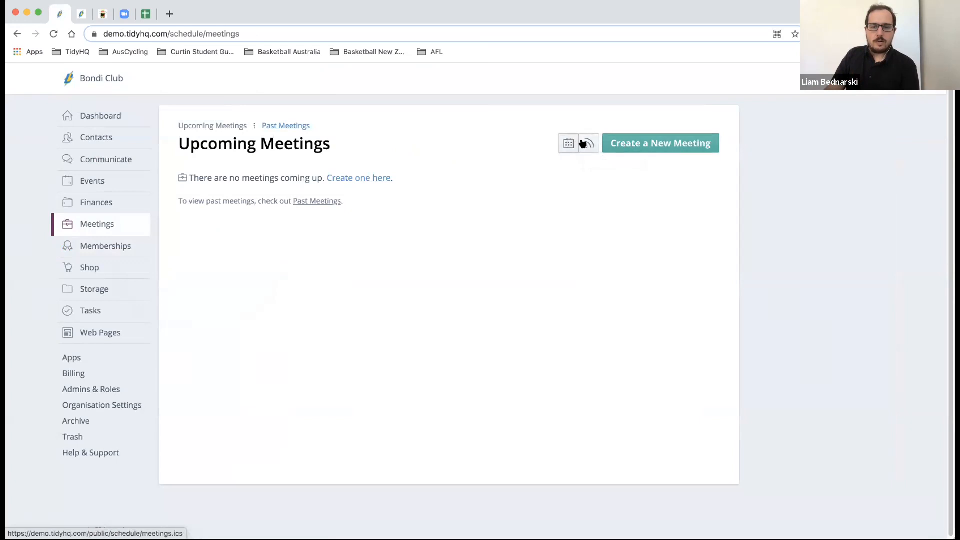
click(614, 144)
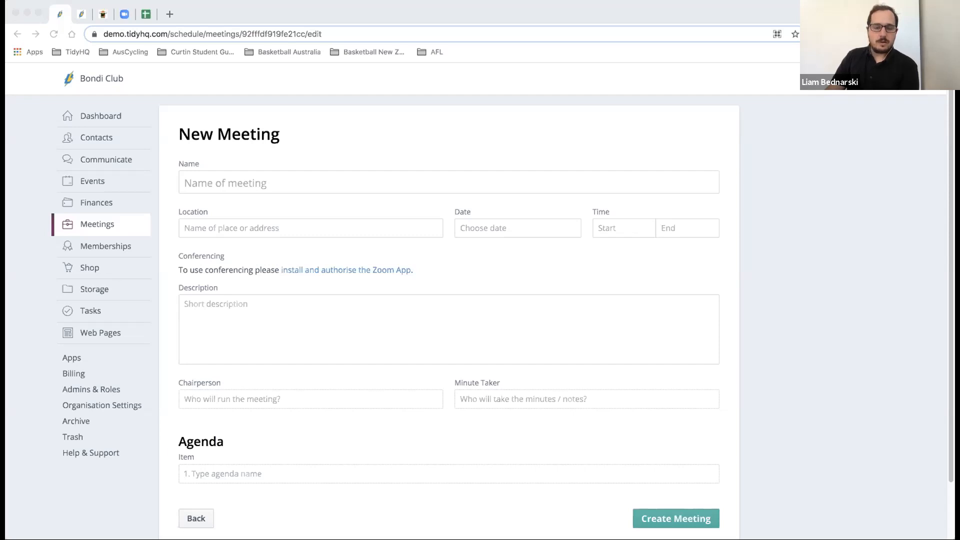
- Put the cursor in the blank New Meeting form's Name field
click(251, 180)
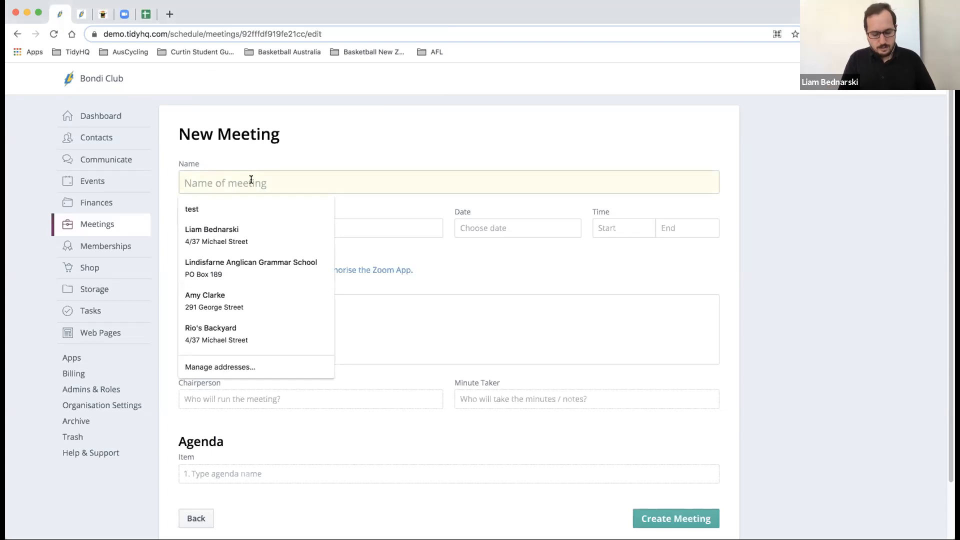
- Name the meeting 'Weekly Meeting Template' and leave Location empty
text(Weekly Meeting)
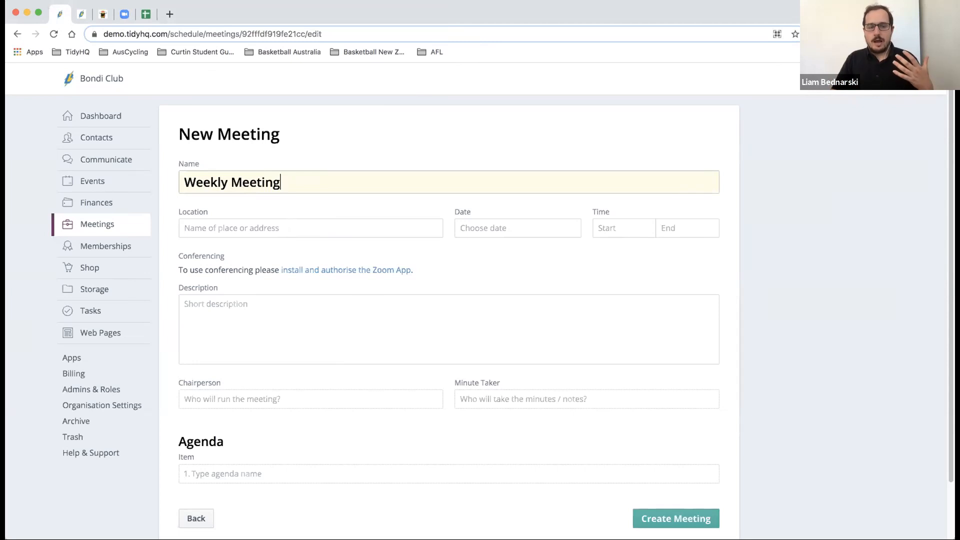
text(Template)
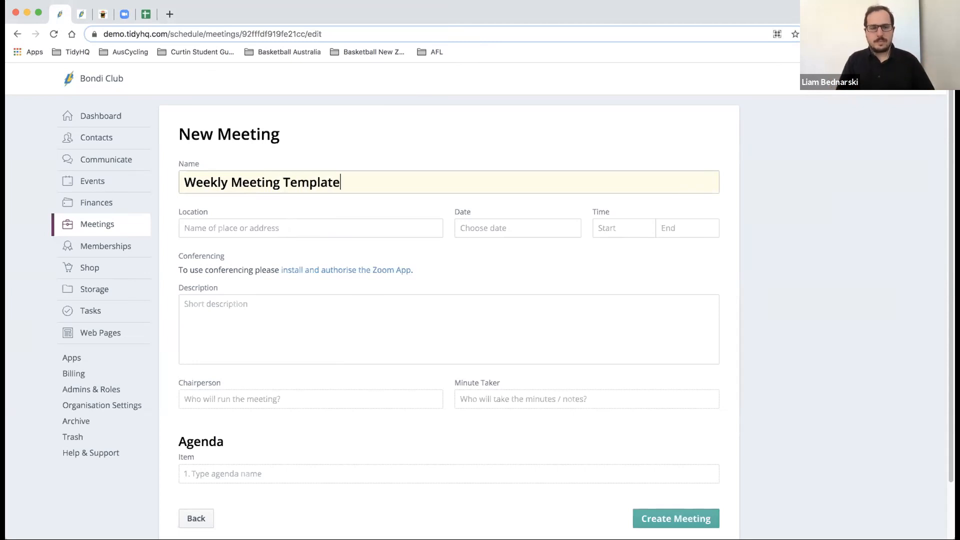
click(245, 225)
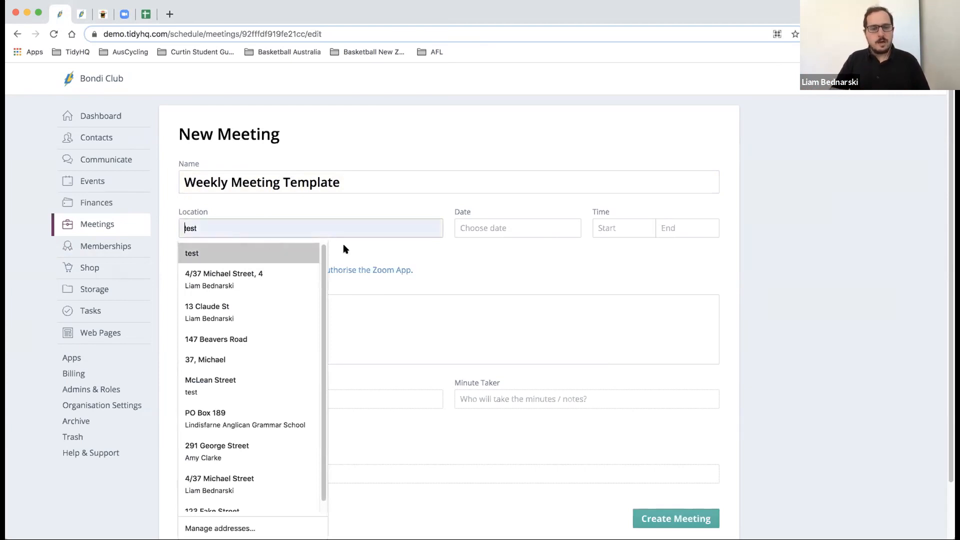
click(462, 242)
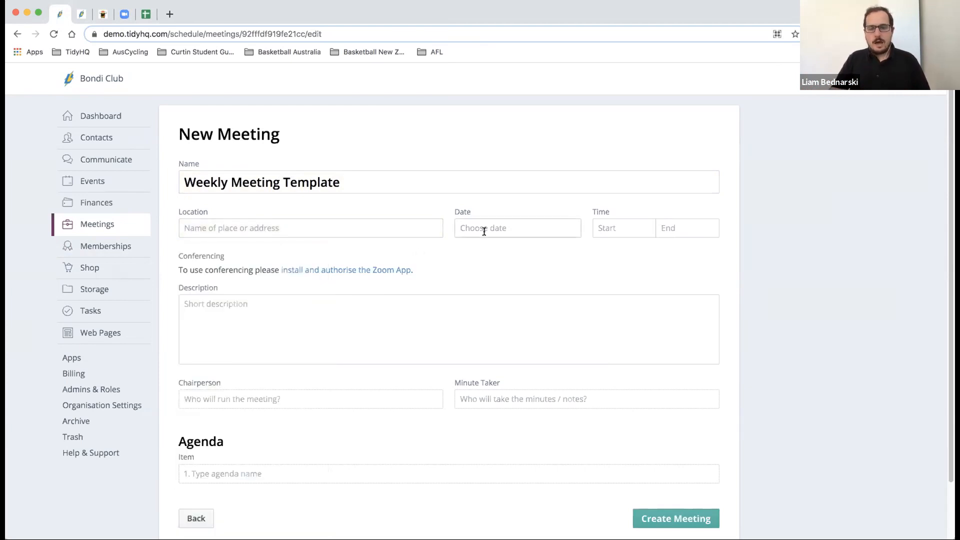
- Schedule the meeting for Wed, 10 Mar 2021, from 04:00 pm to 05:00 pm
click(502, 227)
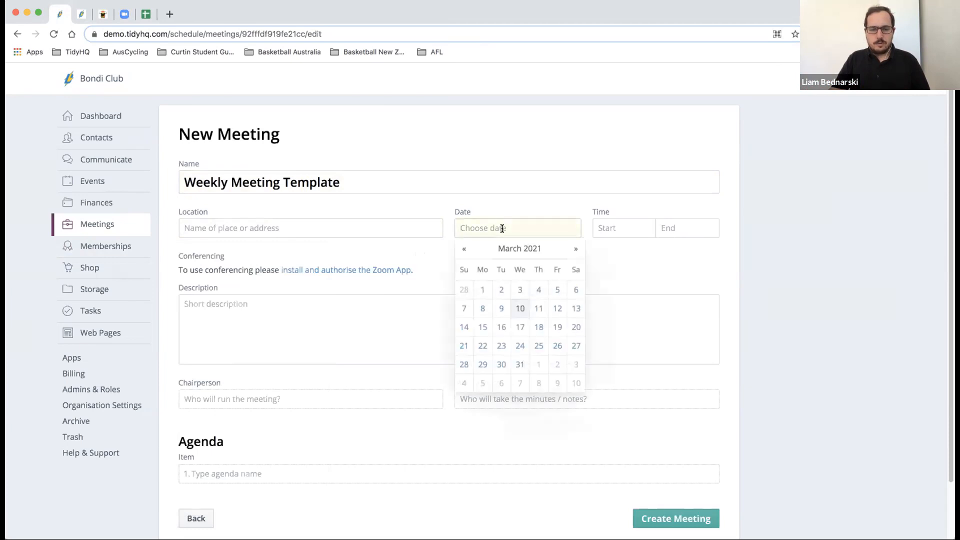
click(520, 309)
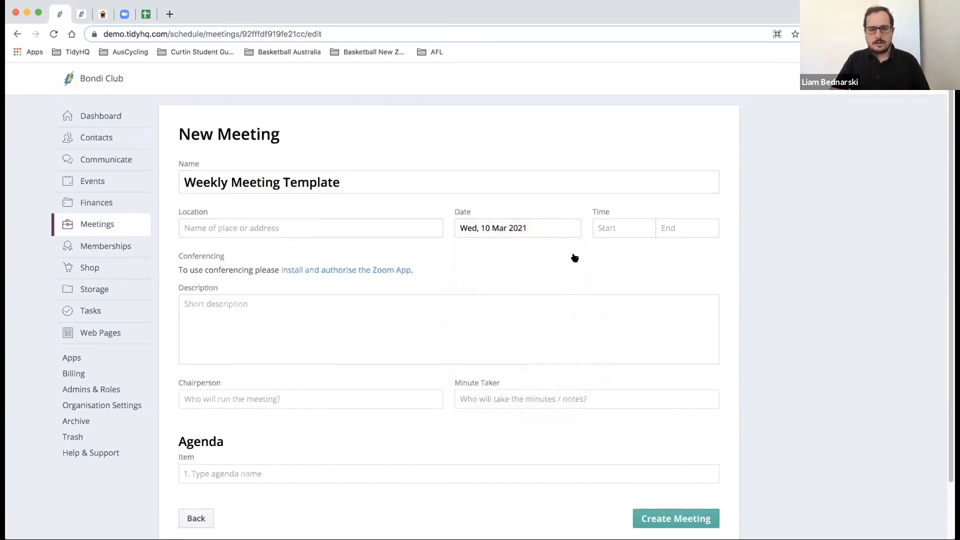
click(600, 234)
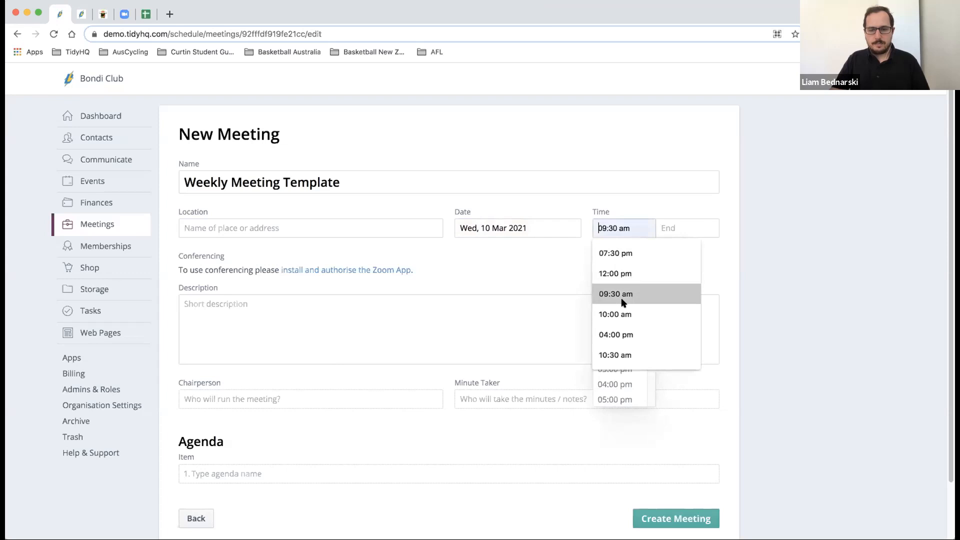
click(626, 334)
click(674, 231)
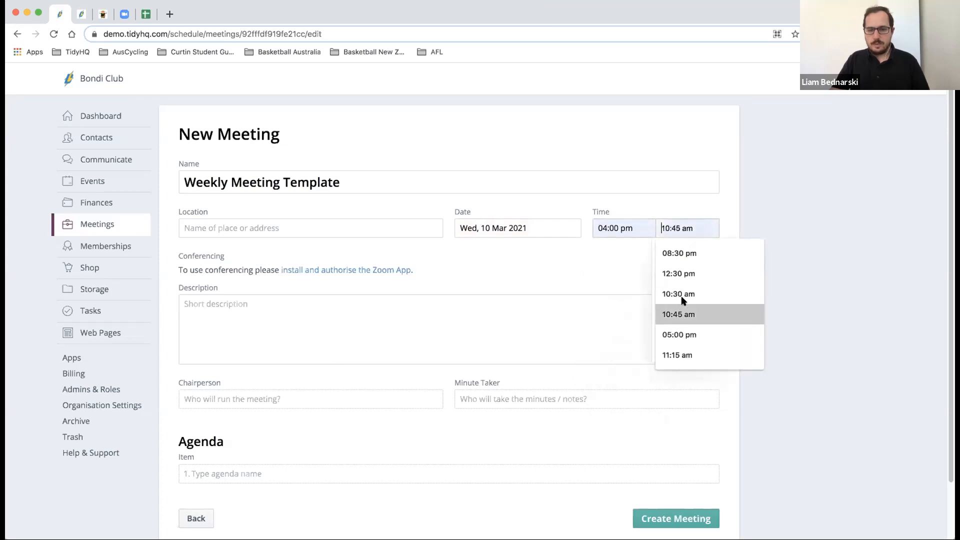
text(5:)
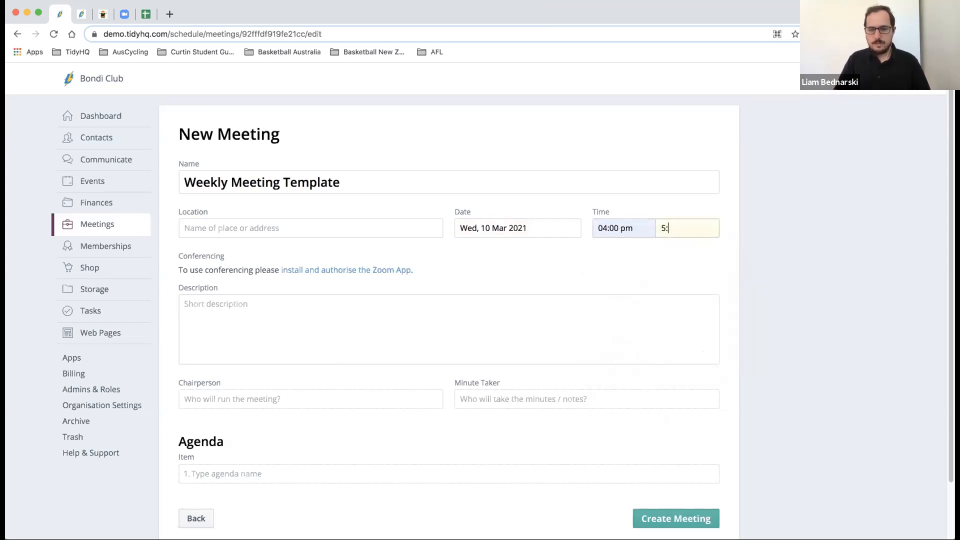
text(00pm)
click(578, 283)
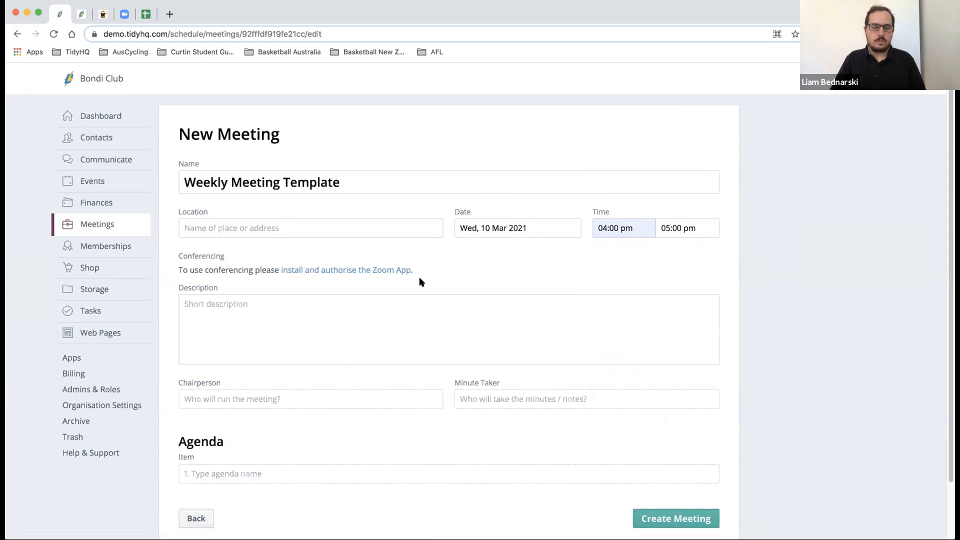
click(402, 310)
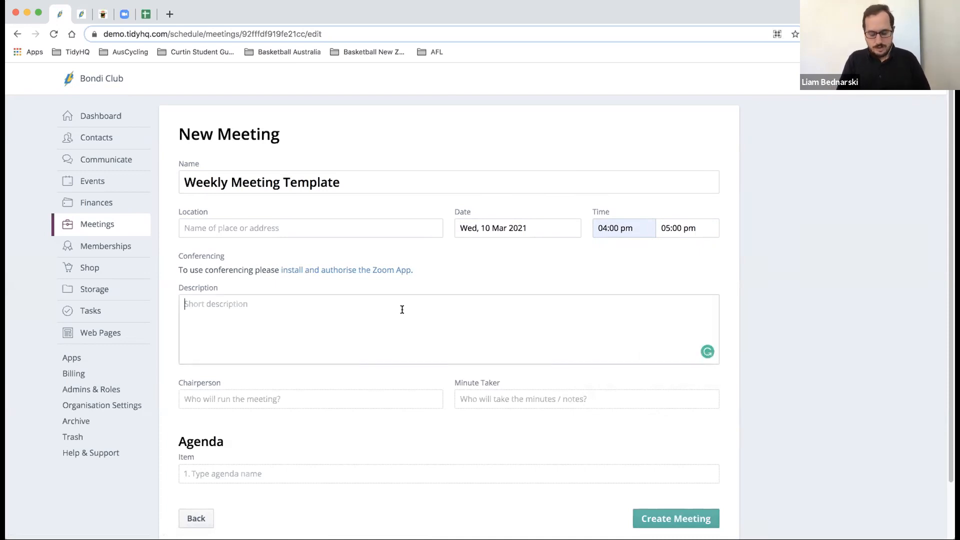
- Enter the description 'Weekly Committee Meeting', correcting the 'Commitee' misspelling
text(Weekly C)
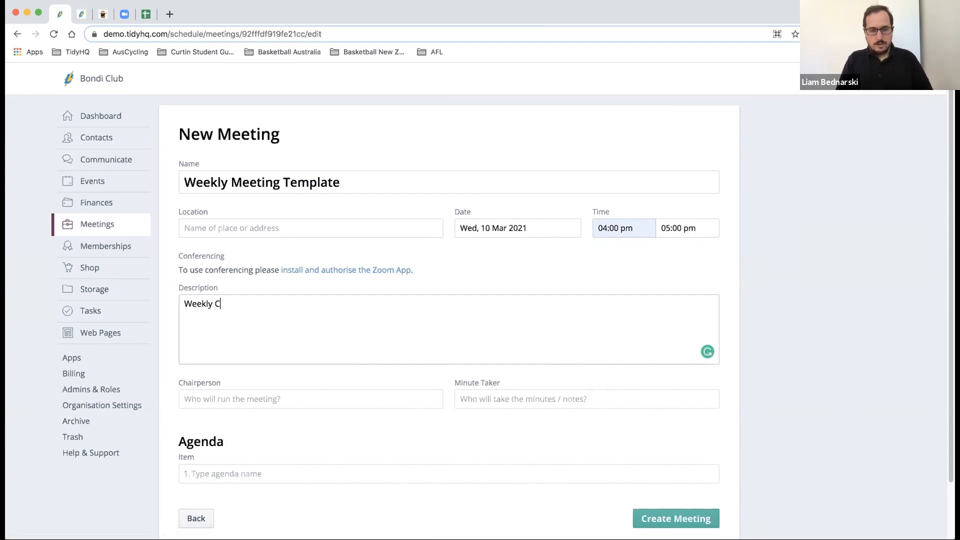
text(ommitee Meeting)
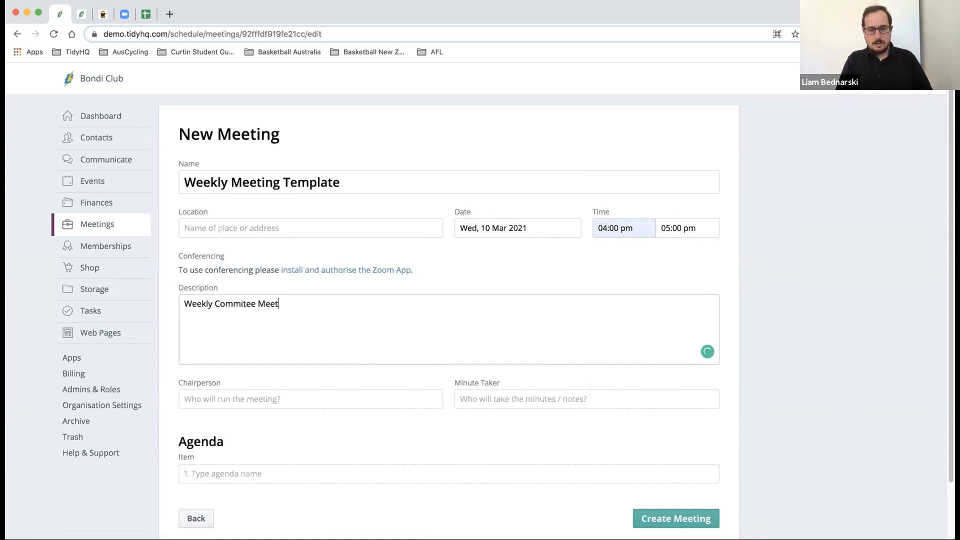
scroll(335, 305, down, 1)
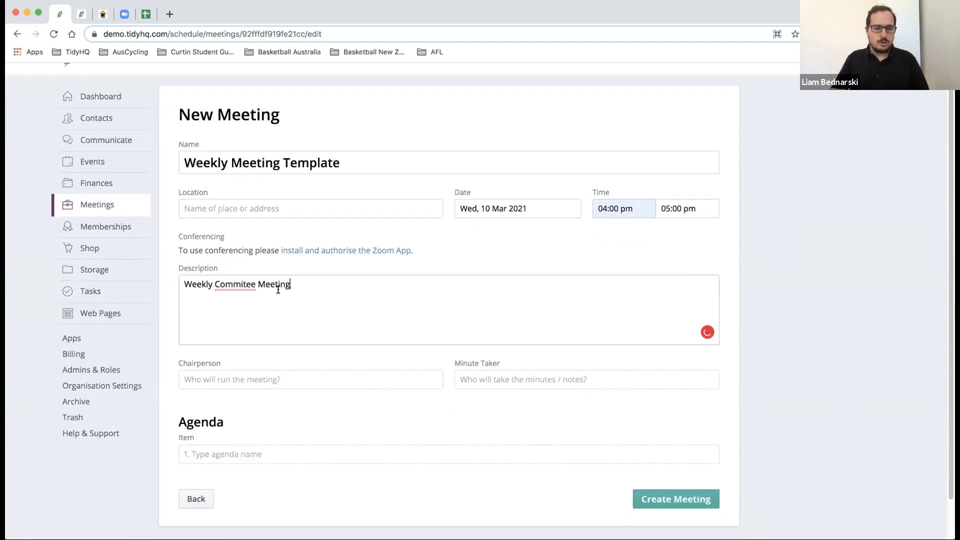
right_click(238, 286)
click(224, 288)
click(233, 303)
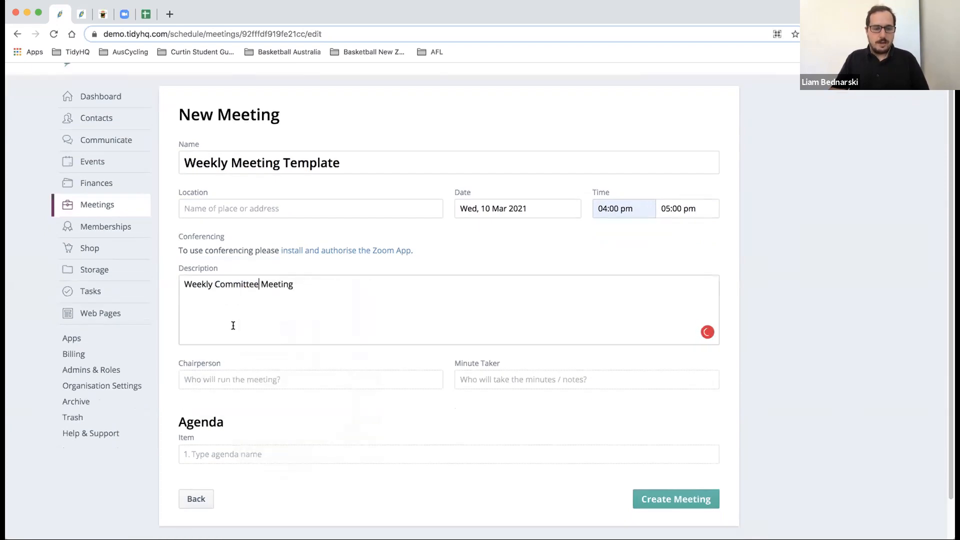
- Make the same member both chairperson and minute taker, then create the meeting
click(231, 371)
text(liam)
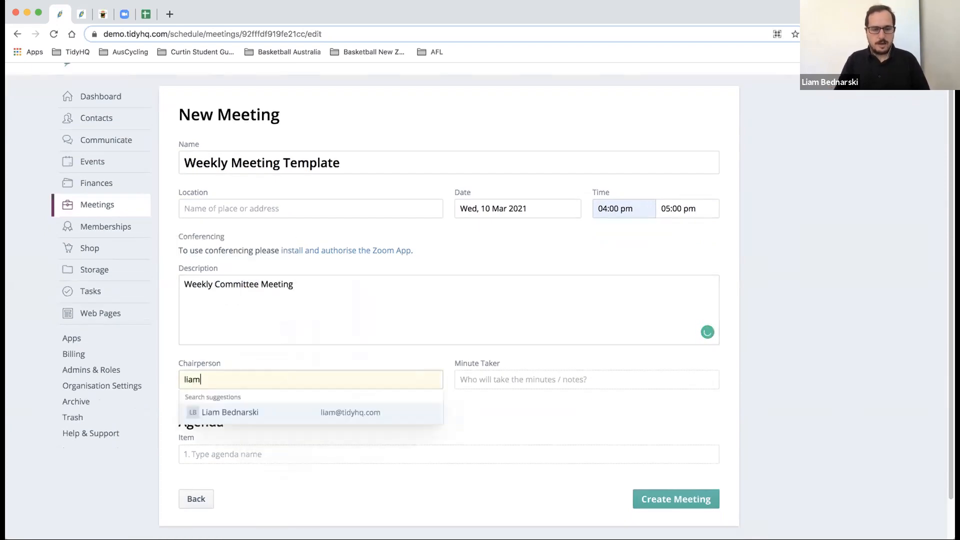
click(250, 411)
click(464, 378)
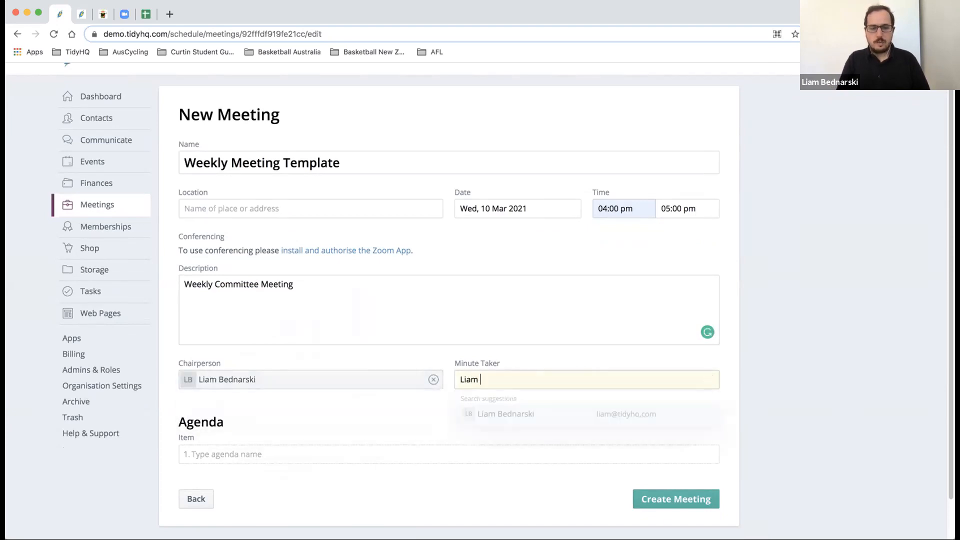
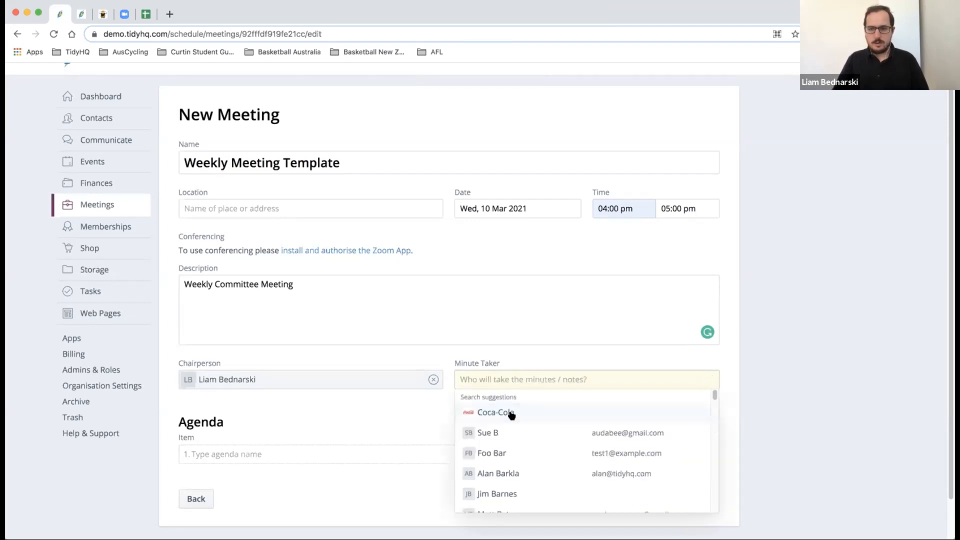
text(liam)
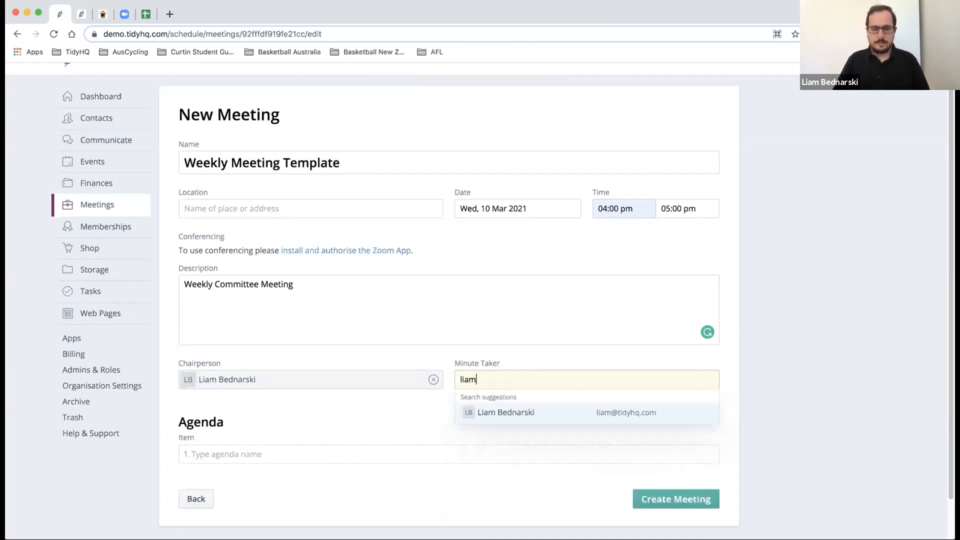
click(507, 409)
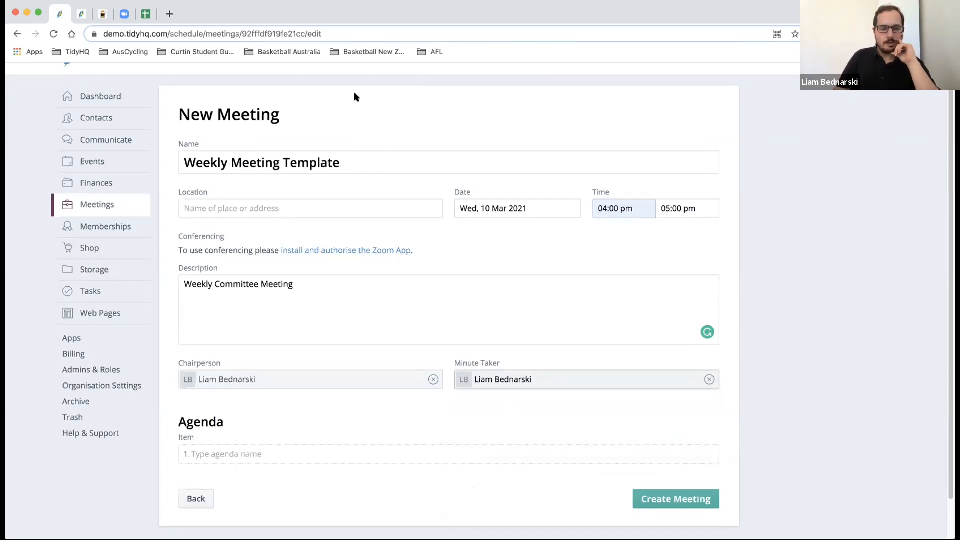
click(661, 500)
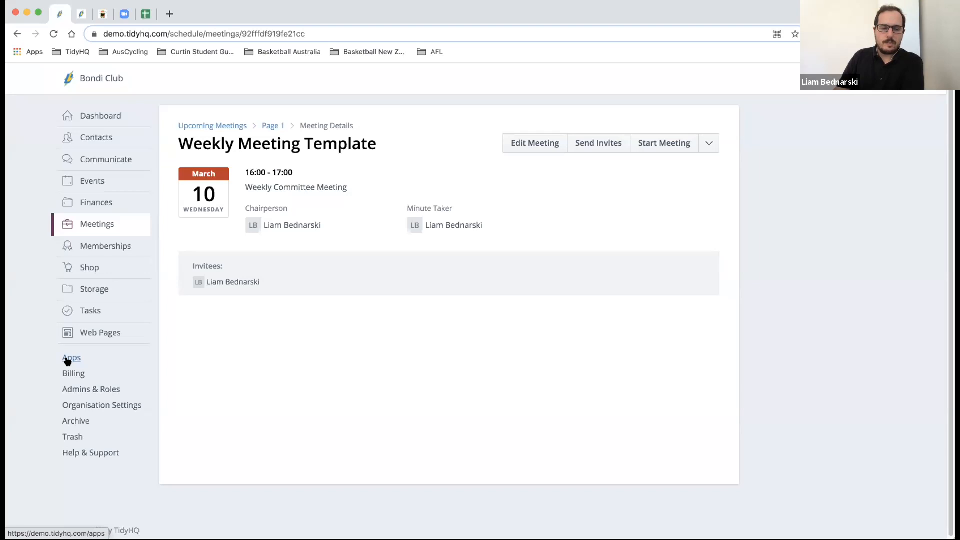
- Go to the Apps directory from the left sidebar
click(68, 360)
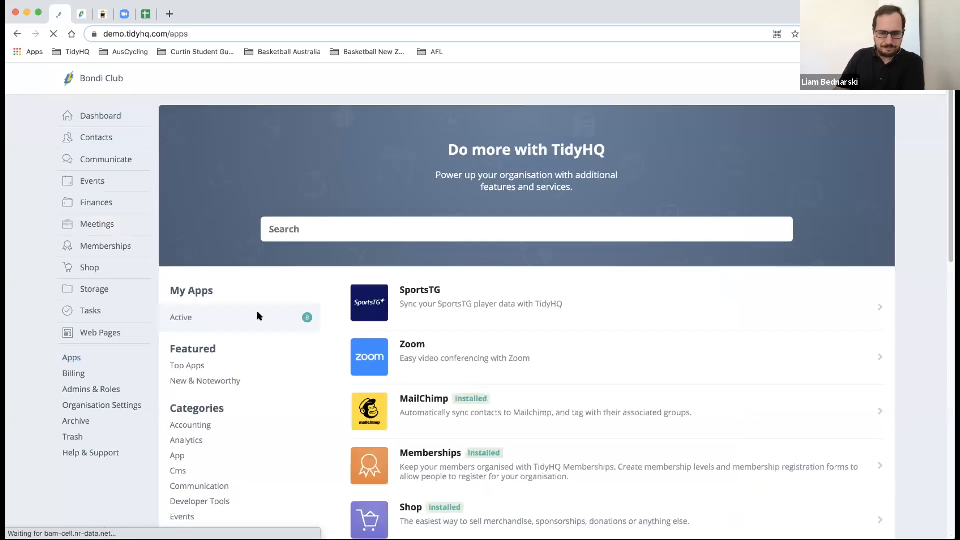
- Browse page 2 of the apps, then return to page 1 and scroll its installed apps
scroll(257, 315, down, 1)
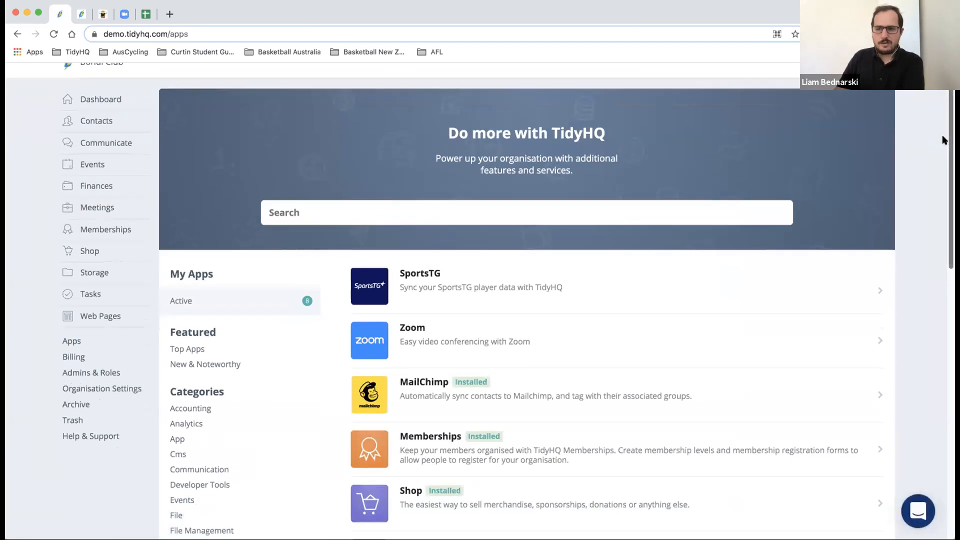
scroll(946, 298, down, 7)
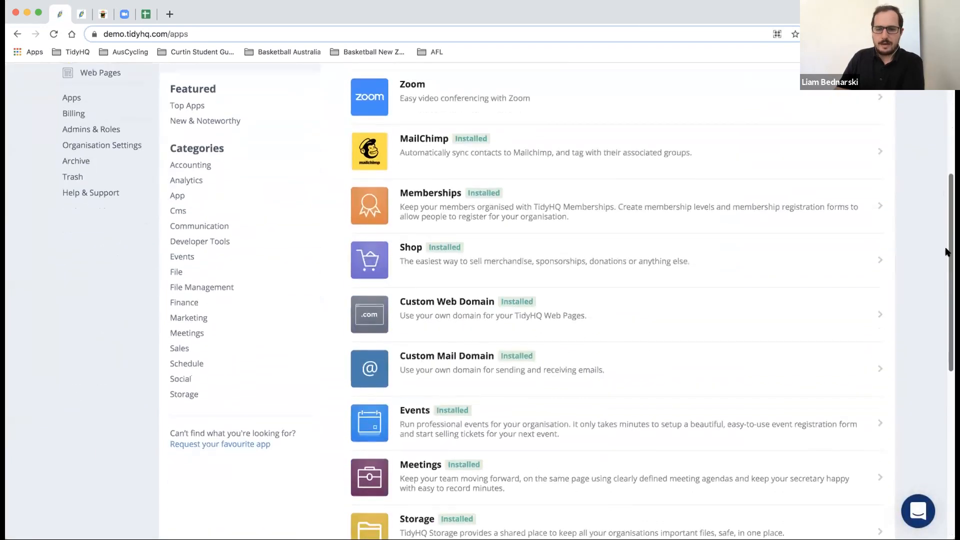
scroll(947, 298, down, 5)
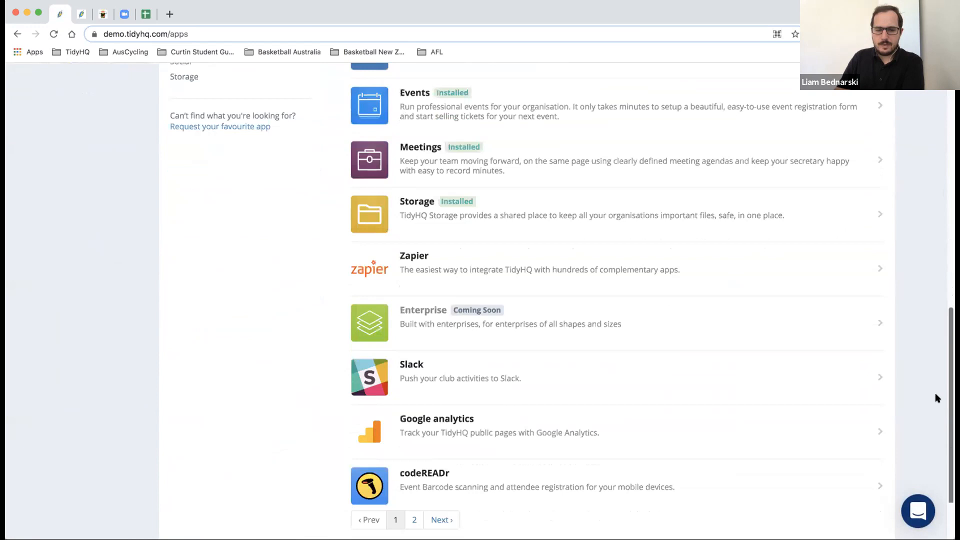
click(444, 453)
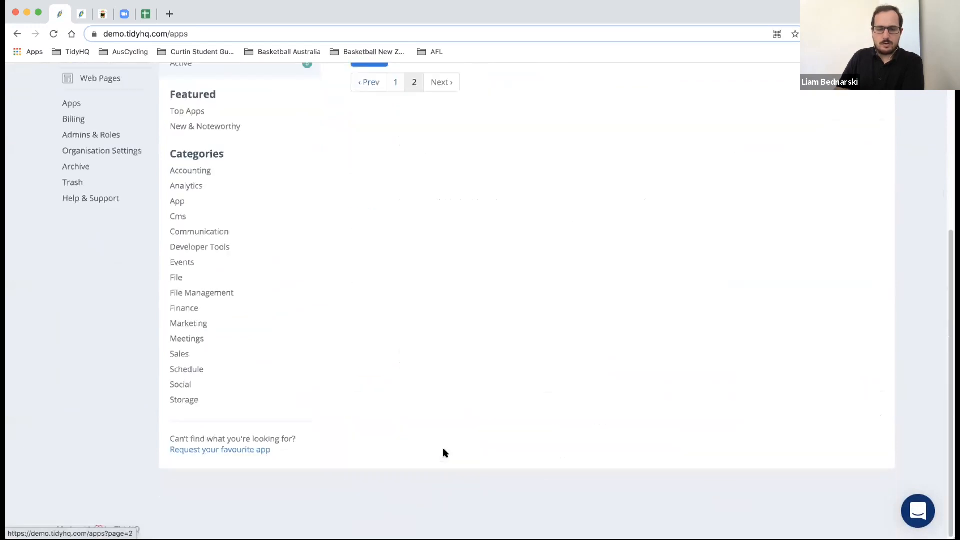
scroll(459, 378, up, 2)
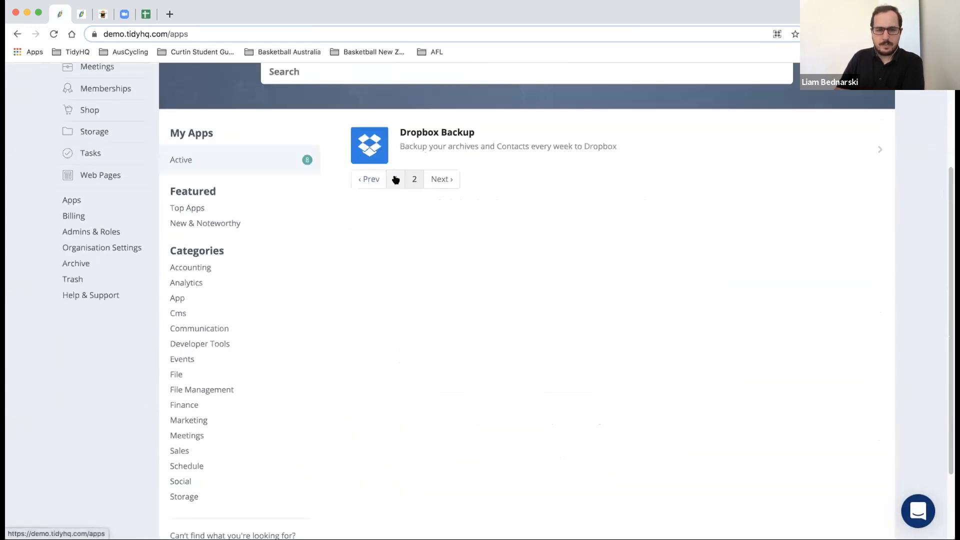
click(395, 180)
scroll(506, 230, down, 1)
scroll(505, 229, down, 5)
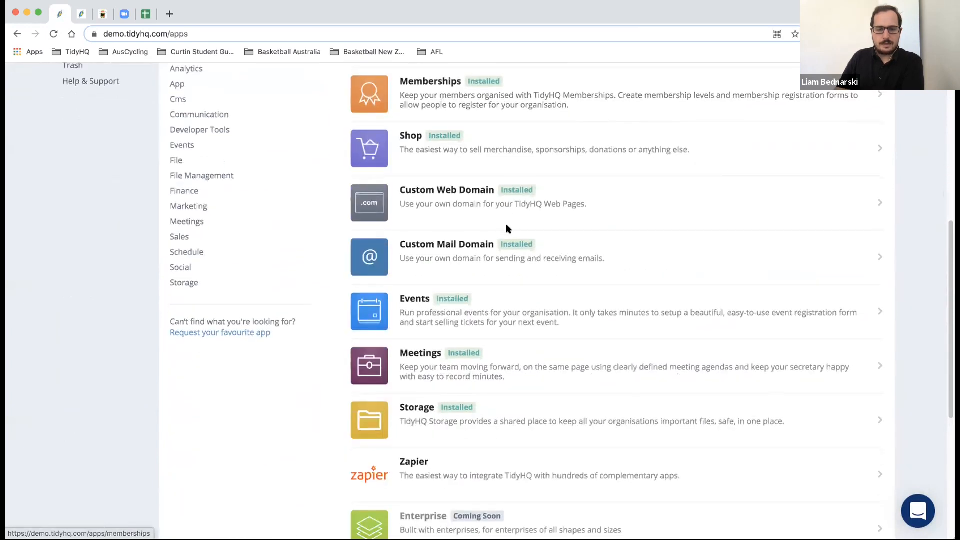
scroll(506, 230, down, 1)
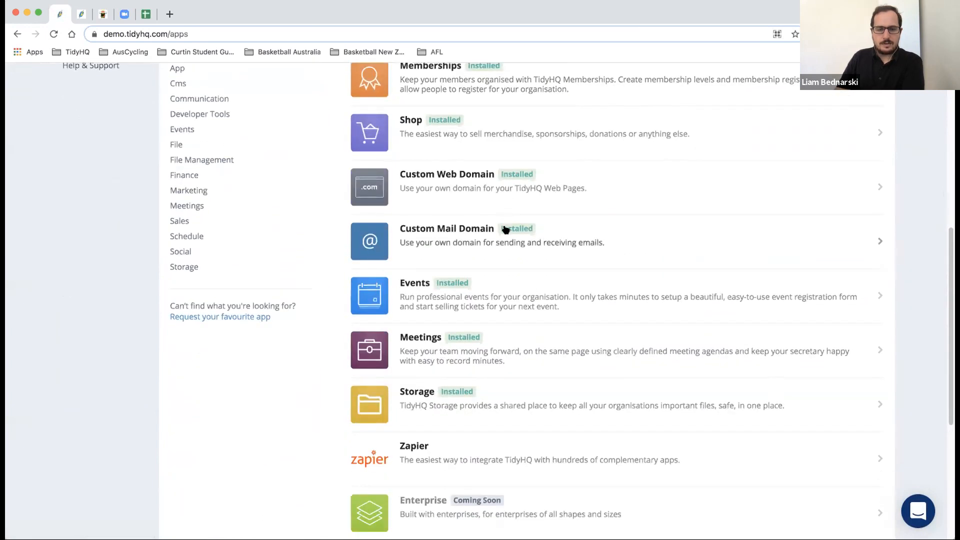
- View the Meetings app's detail page, then head back to the apps directory
click(425, 337)
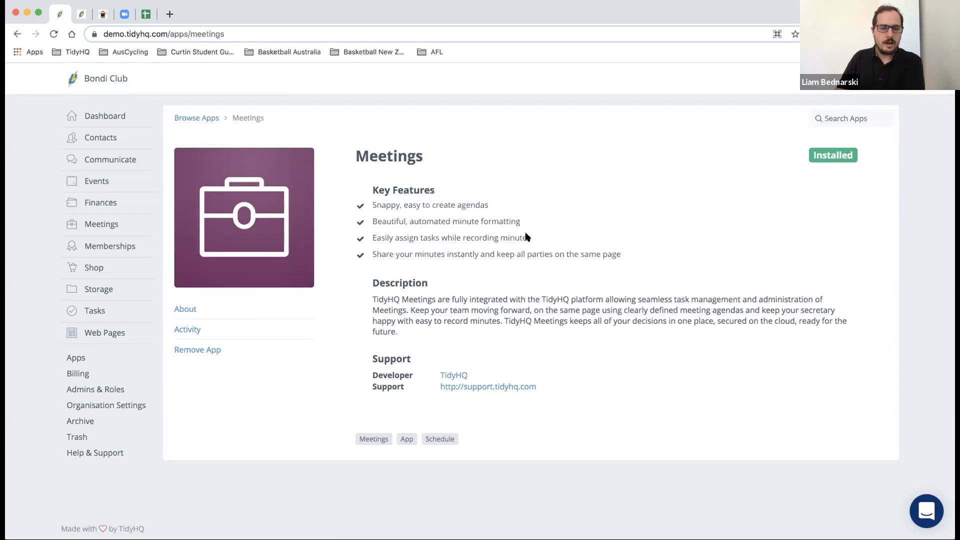
click(75, 357)
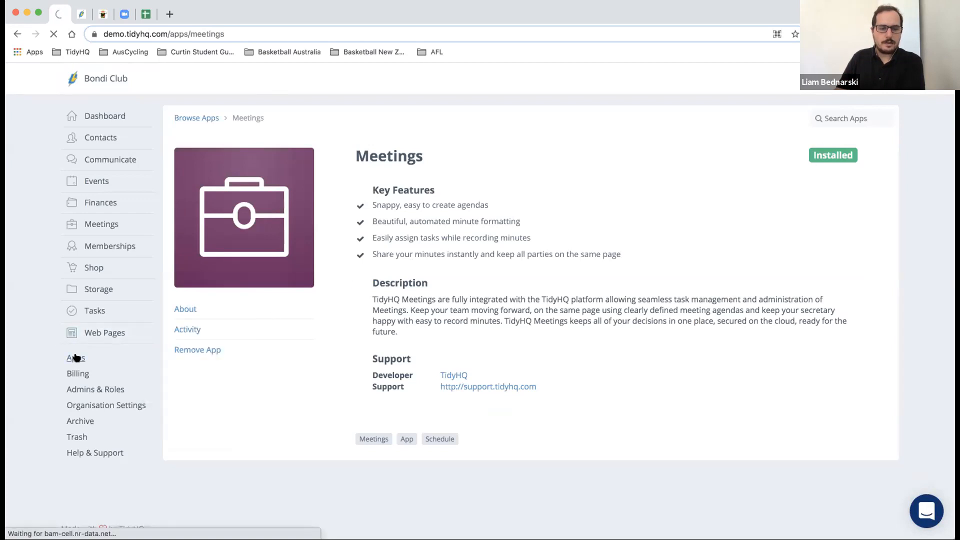
- Scroll down through the apps list and back up to the top of the directory
scroll(379, 291, down, 5)
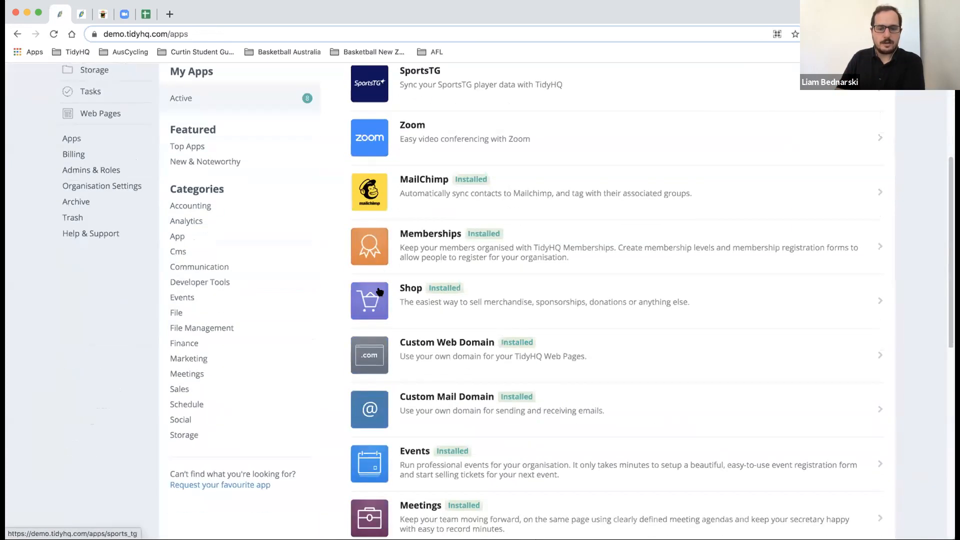
scroll(379, 291, down, 2)
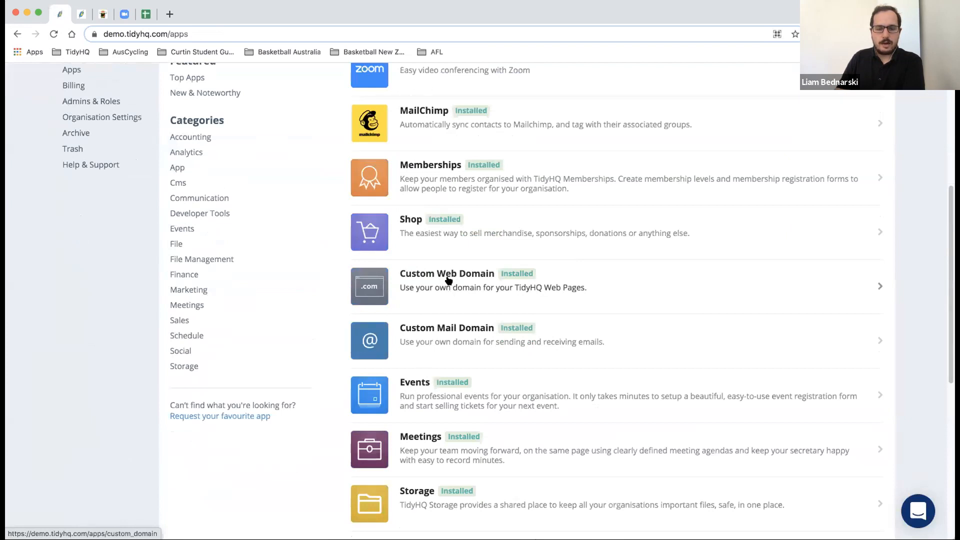
scroll(448, 281, down, 1)
scroll(449, 281, down, 1)
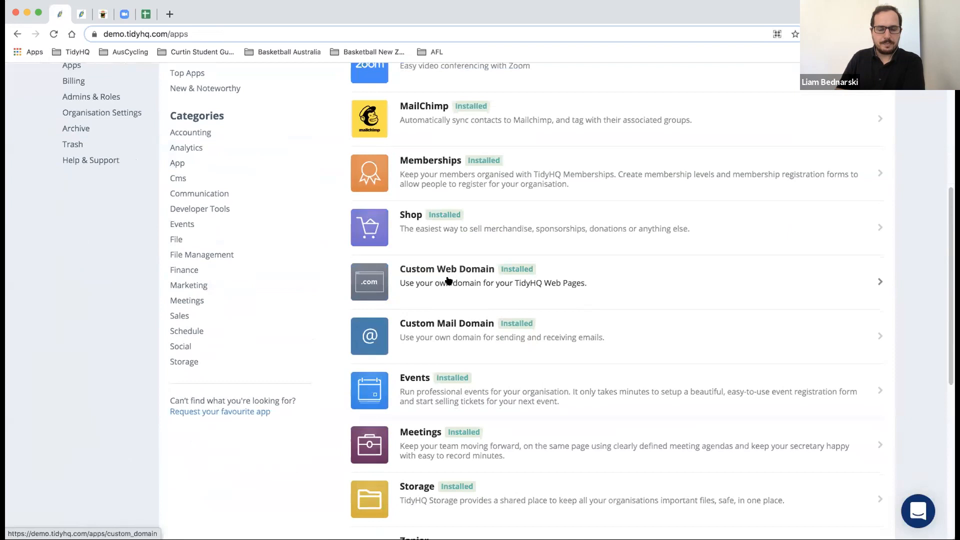
scroll(449, 281, down, 1)
scroll(449, 281, down, 1)
scroll(449, 280, down, 3)
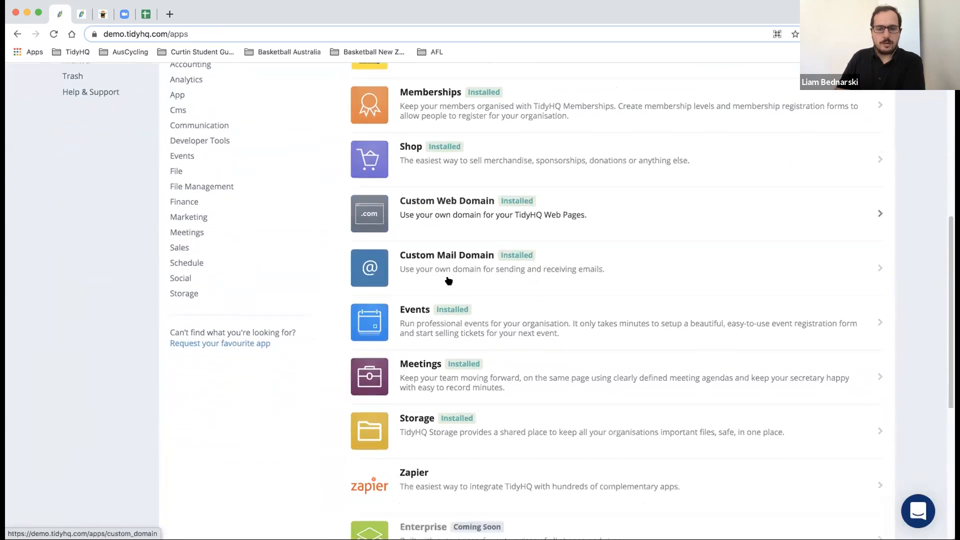
scroll(448, 281, down, 6)
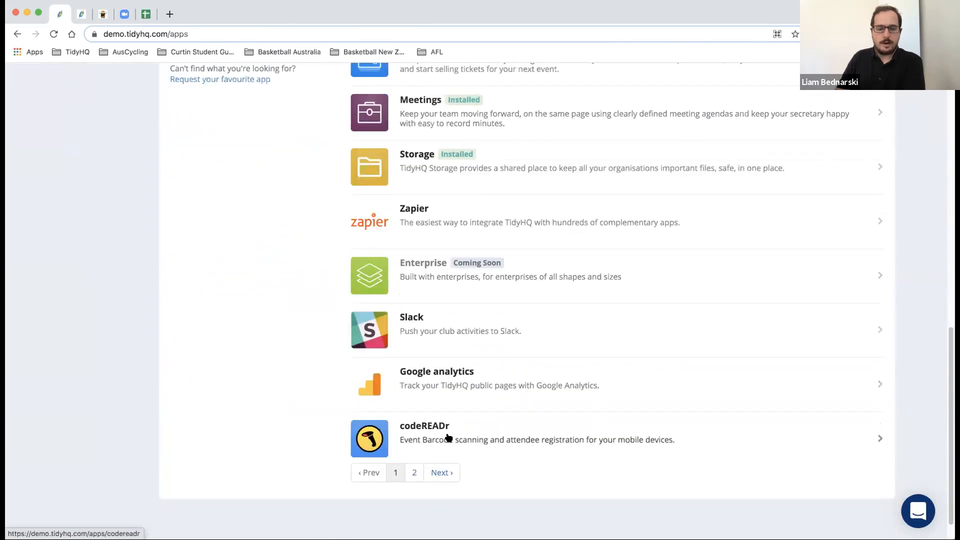
scroll(450, 431, up, 1)
scroll(454, 430, up, 2)
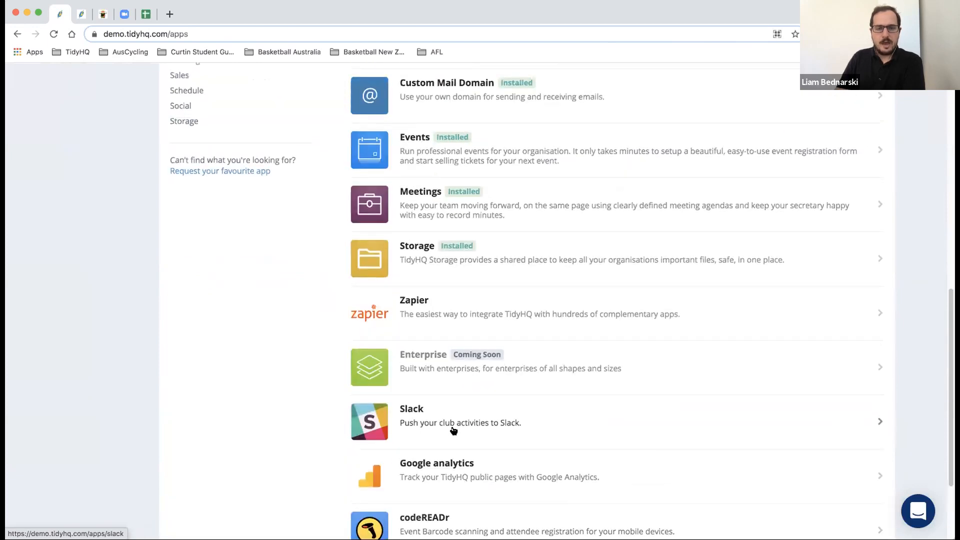
scroll(454, 431, up, 1)
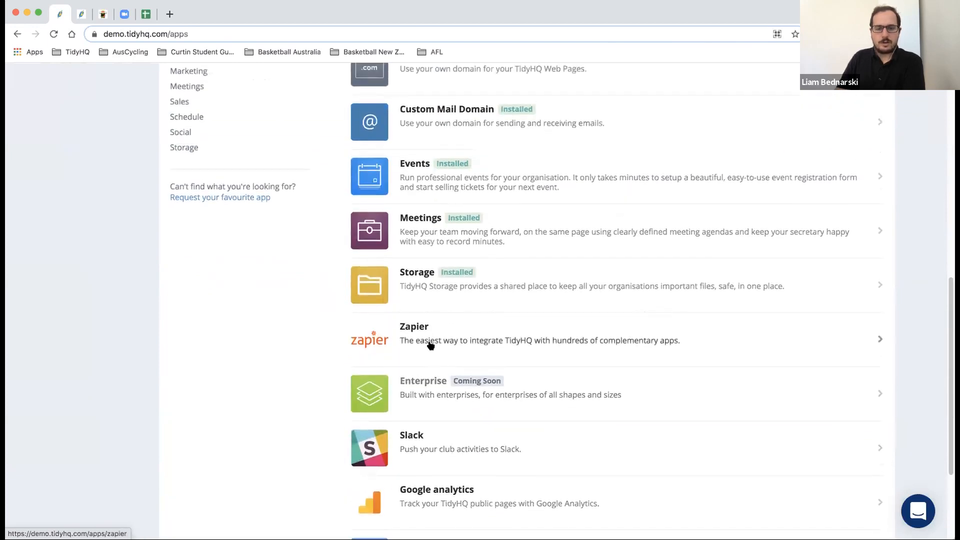
scroll(459, 348, up, 8)
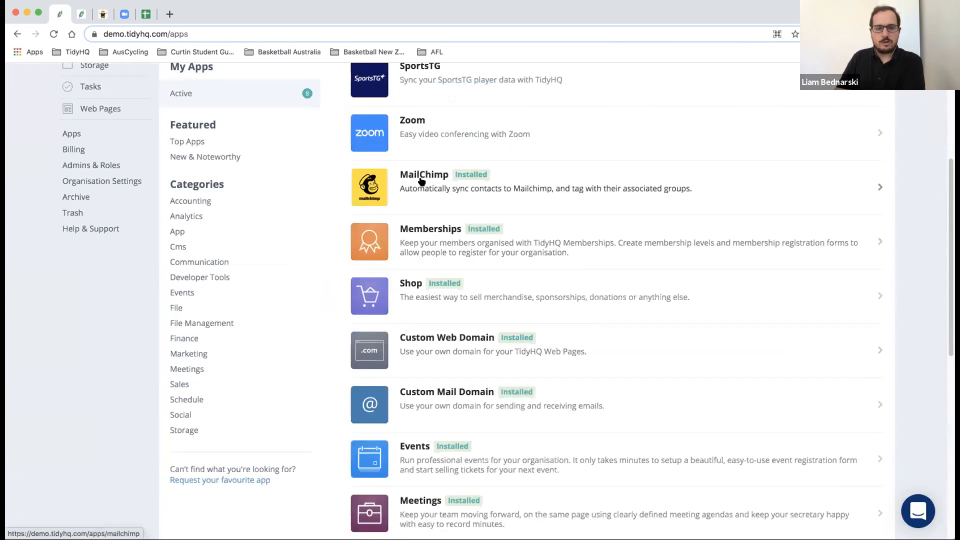
scroll(423, 191, up, 1)
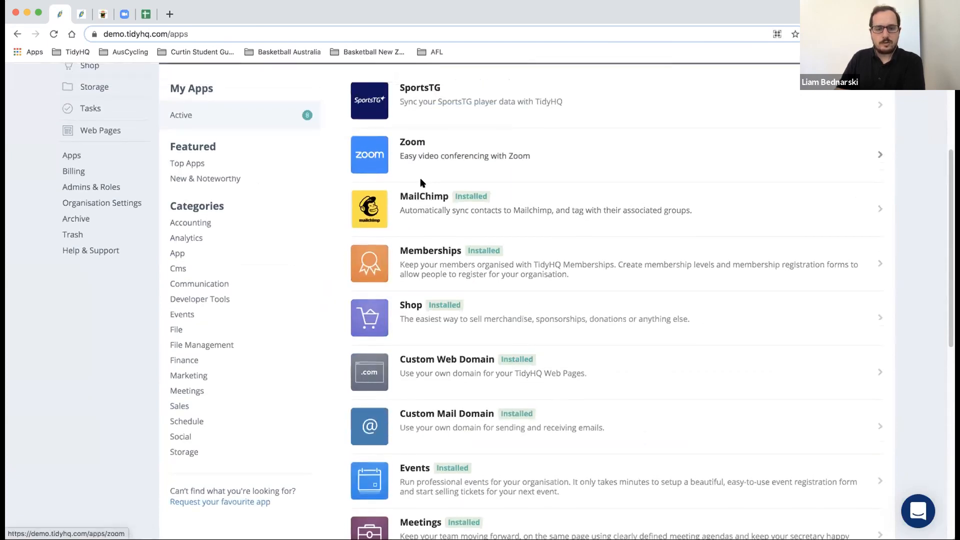
scroll(422, 190, down, 2)
scroll(422, 189, down, 2)
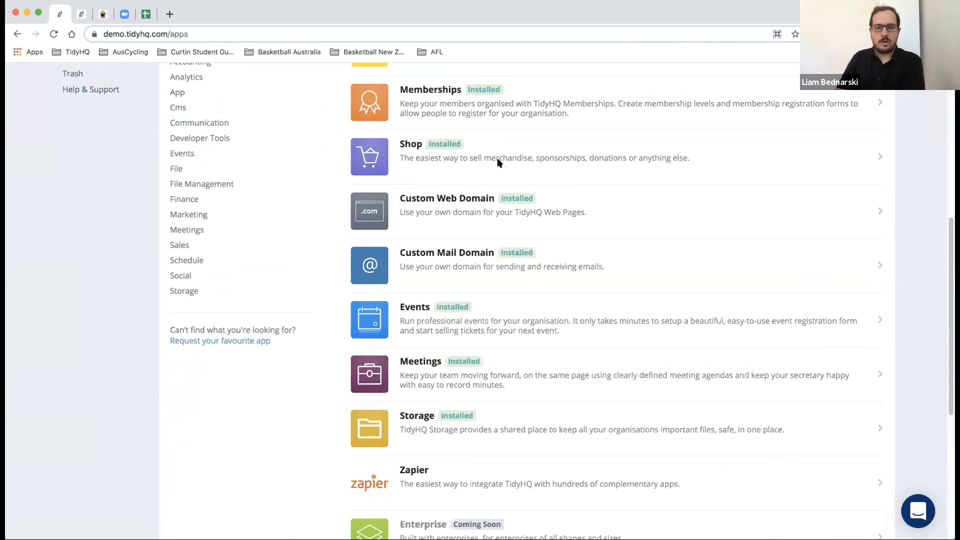
scroll(497, 159, up, 3)
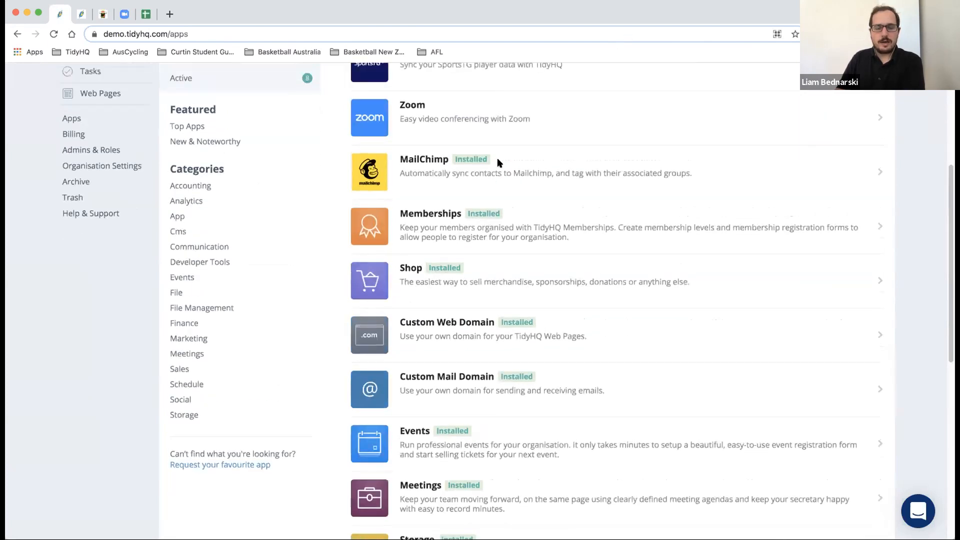
scroll(497, 159, up, 2)
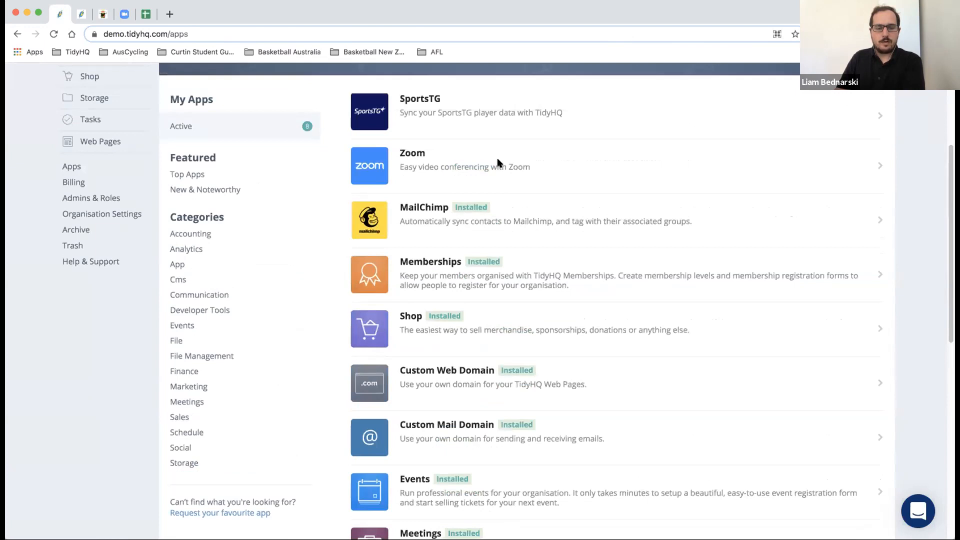
scroll(508, 159, up, 2)
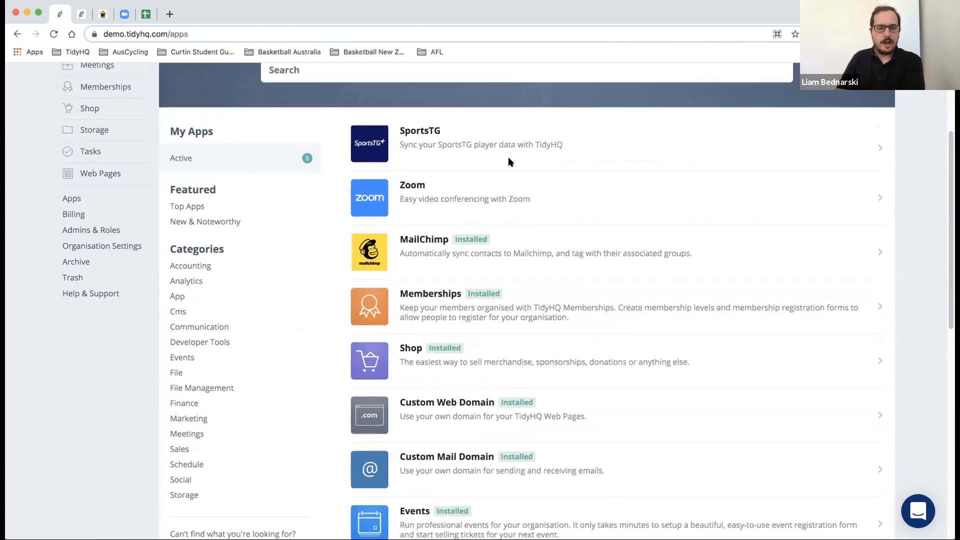
scroll(508, 161, up, 4)
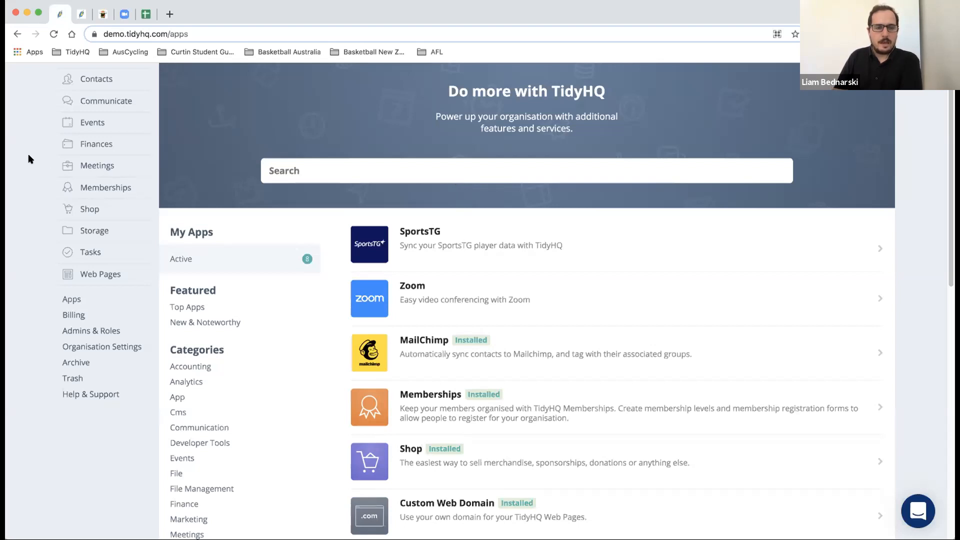
scroll(28, 159, up, 2)
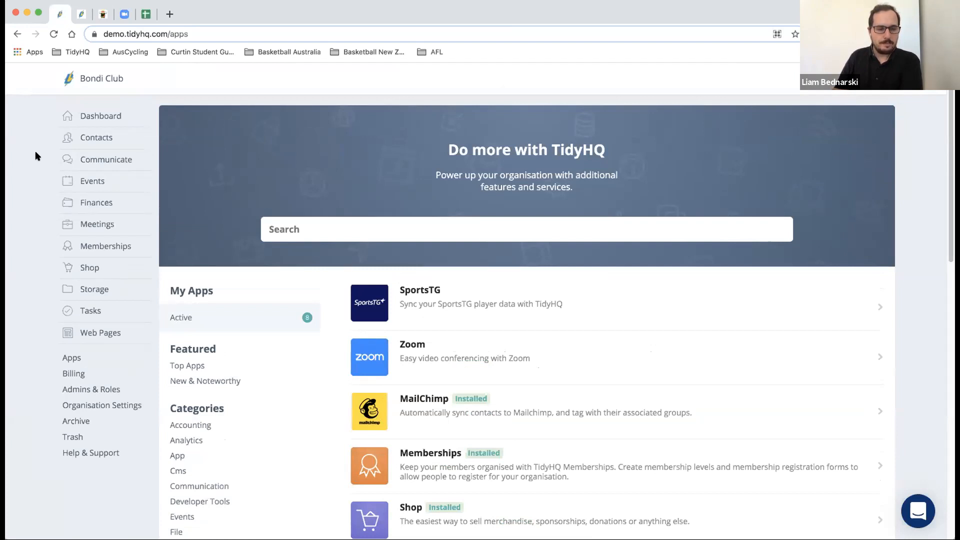
- Open Weekly Meeting Template's details under Meetings and switch to Edit Meeting
click(93, 222)
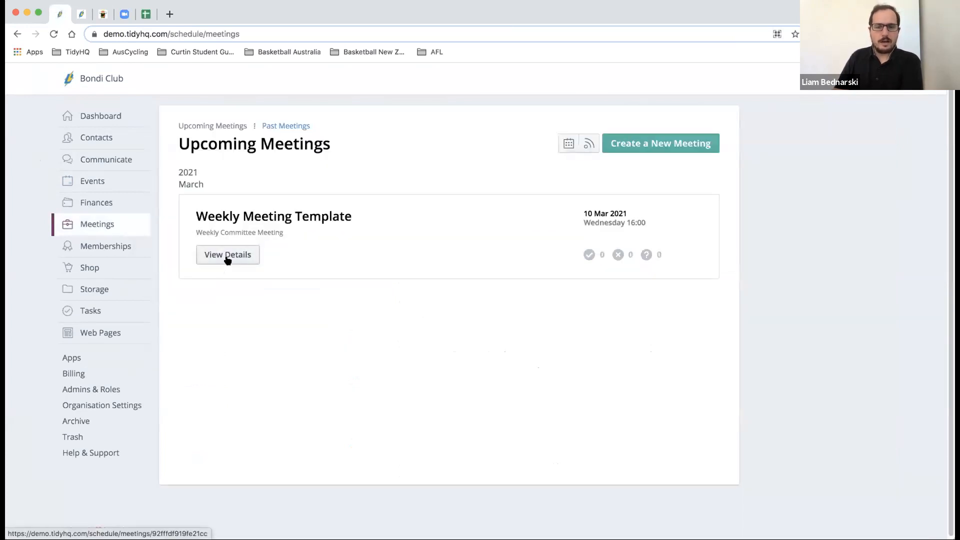
click(228, 256)
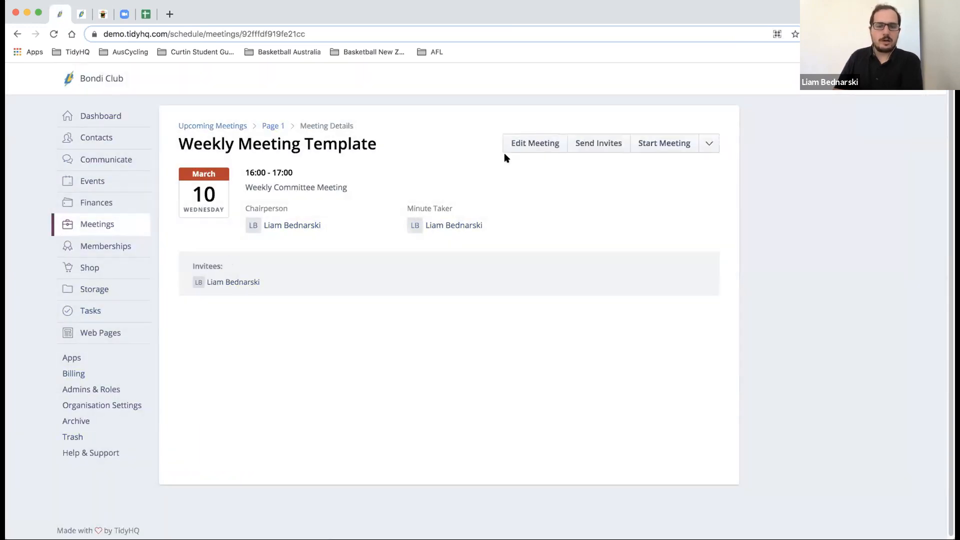
click(532, 145)
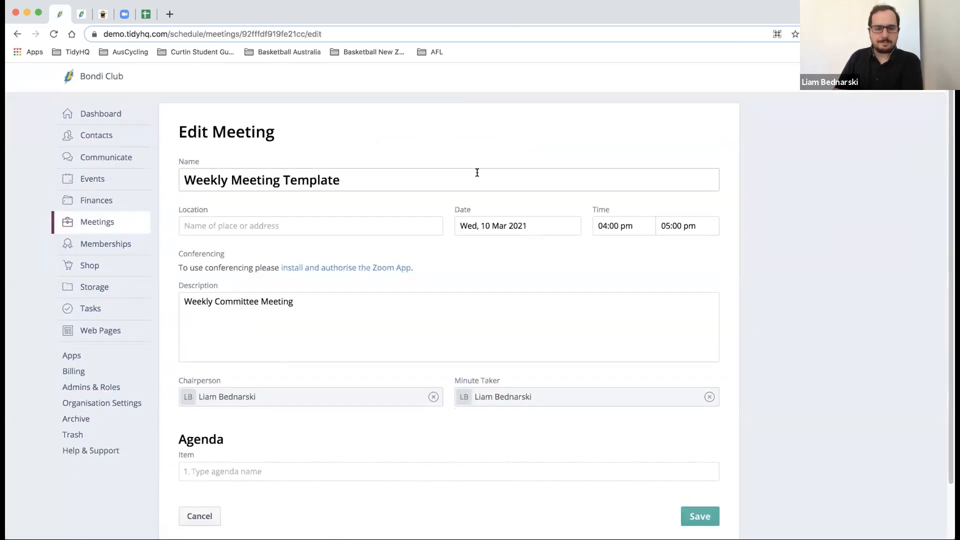
scroll(476, 172, down, 3)
- Add agenda items 'Discussion Items from Previous Meeting' and 'Discussions items from the Last Week'
click(337, 411)
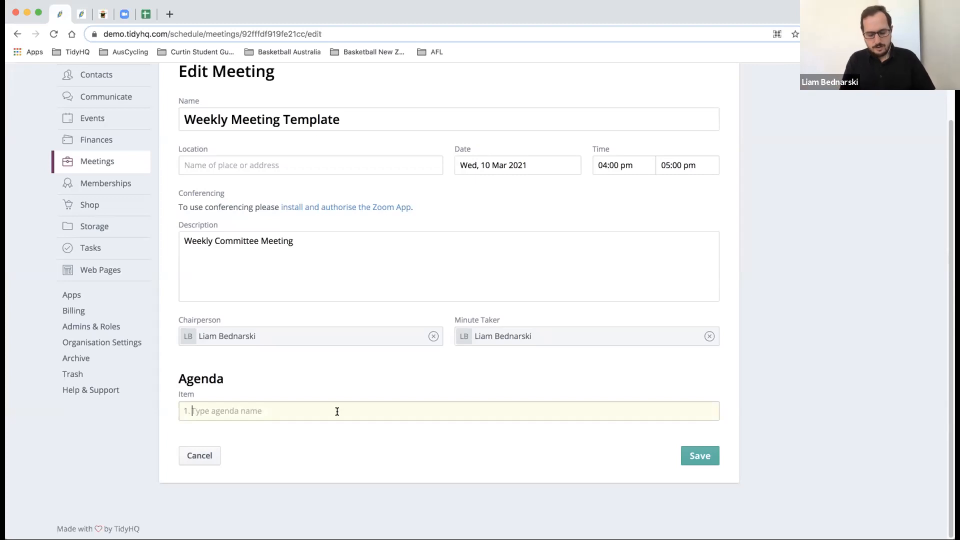
text(Discussion Item)
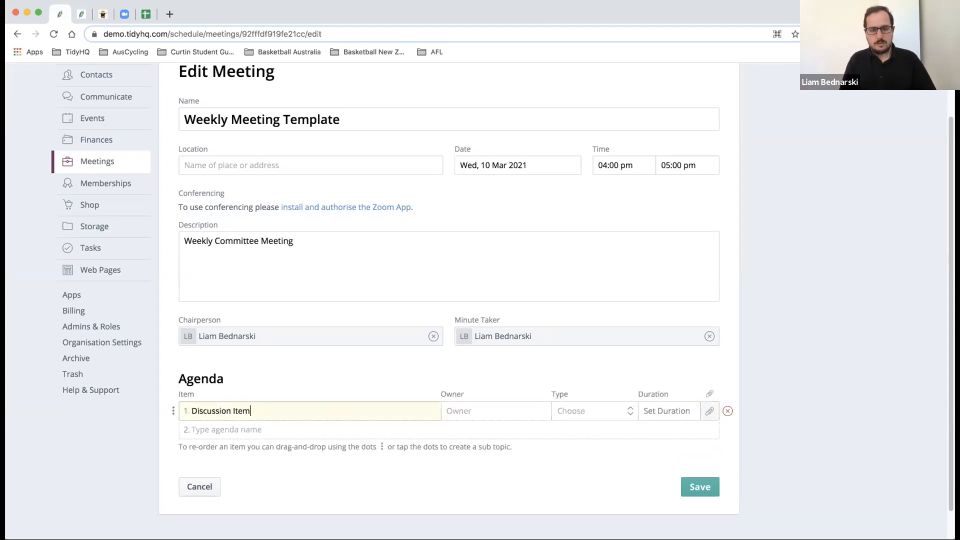
text(s from Previous Meeting)
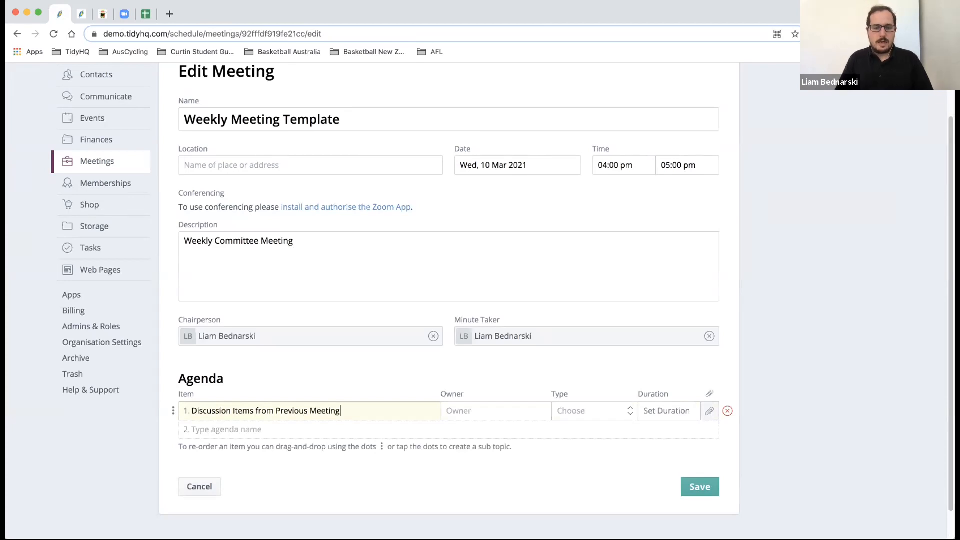
click(317, 429)
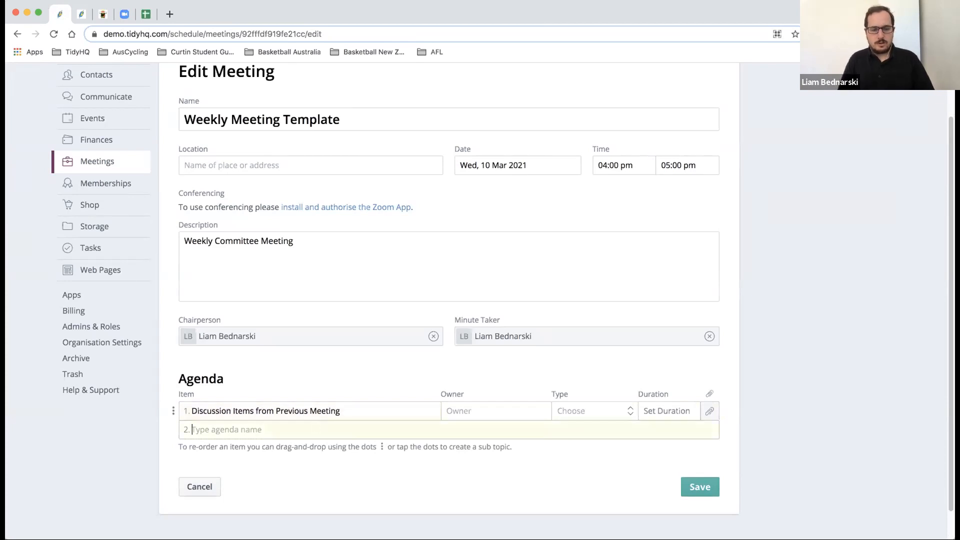
text(Discussin)
key(BackSpace)
text(o)
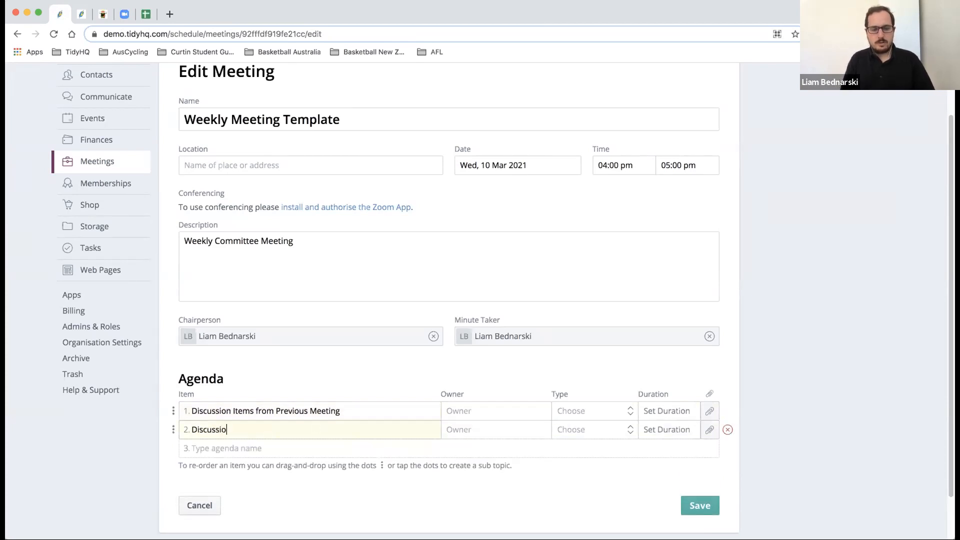
text(ns items from the Last Week)
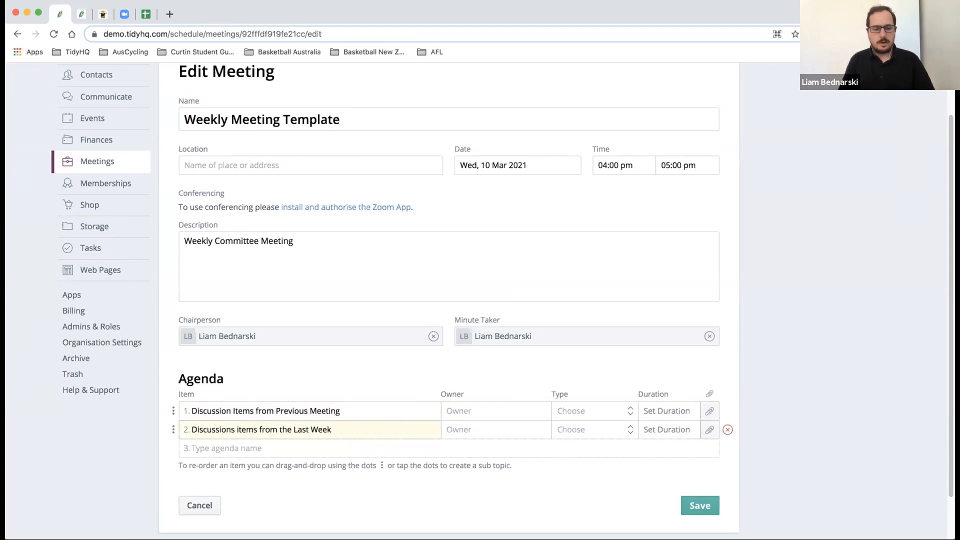
- Add Finances, Events and Marketing as the next three agenda items
click(288, 445)
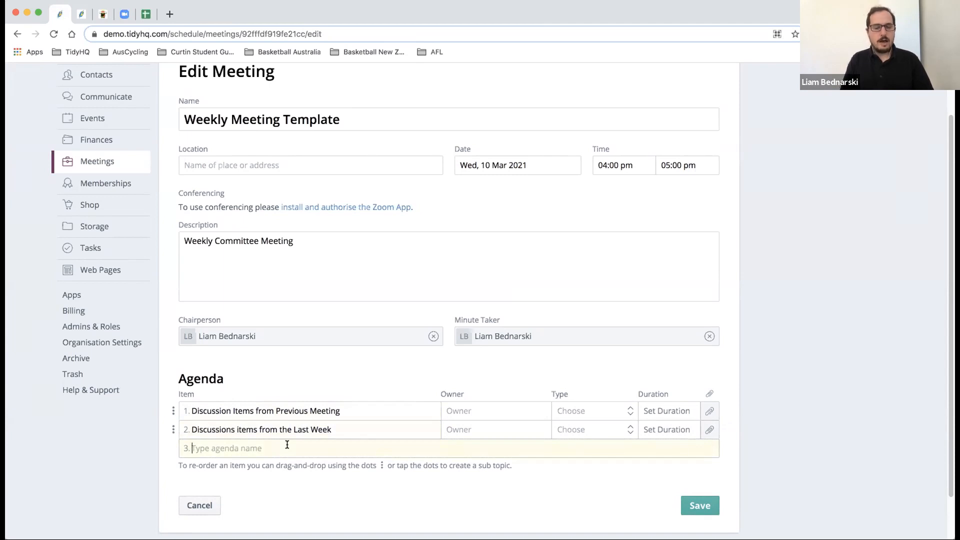
text(Finances)
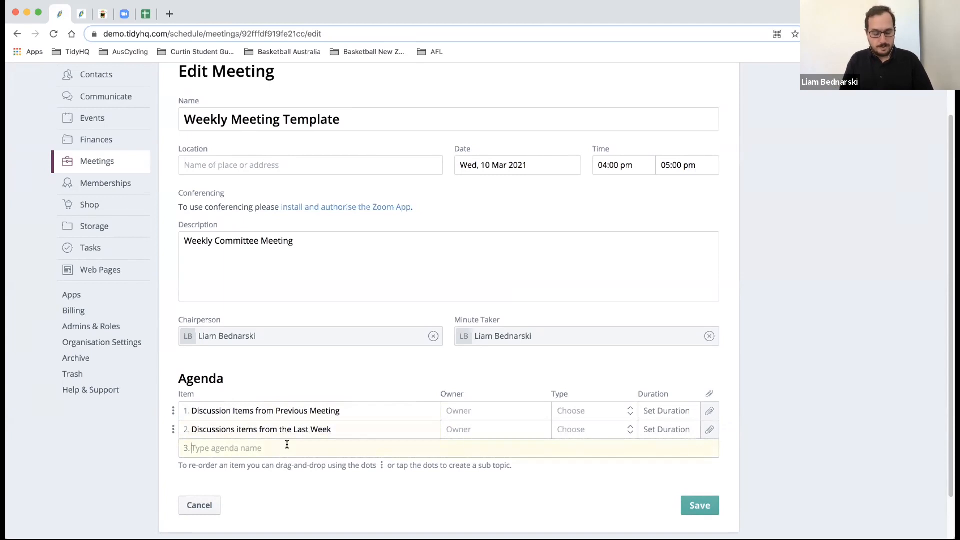
click(252, 466)
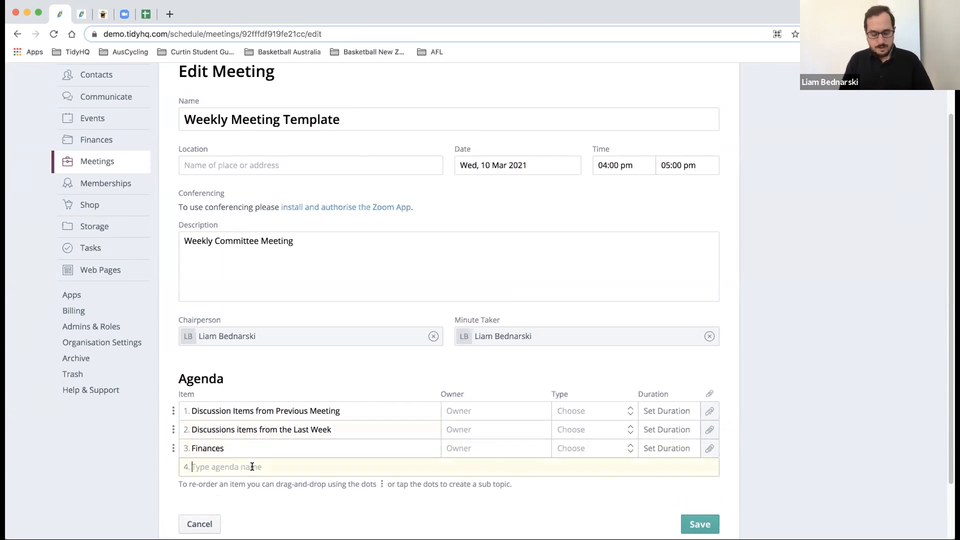
text(Events)
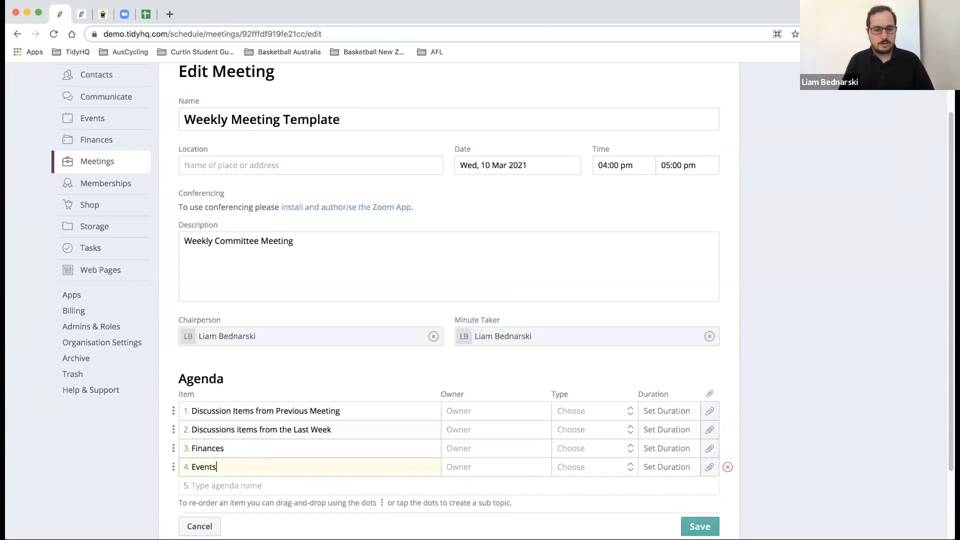
click(230, 486)
text(Marketing)
scroll(253, 433, down, 3)
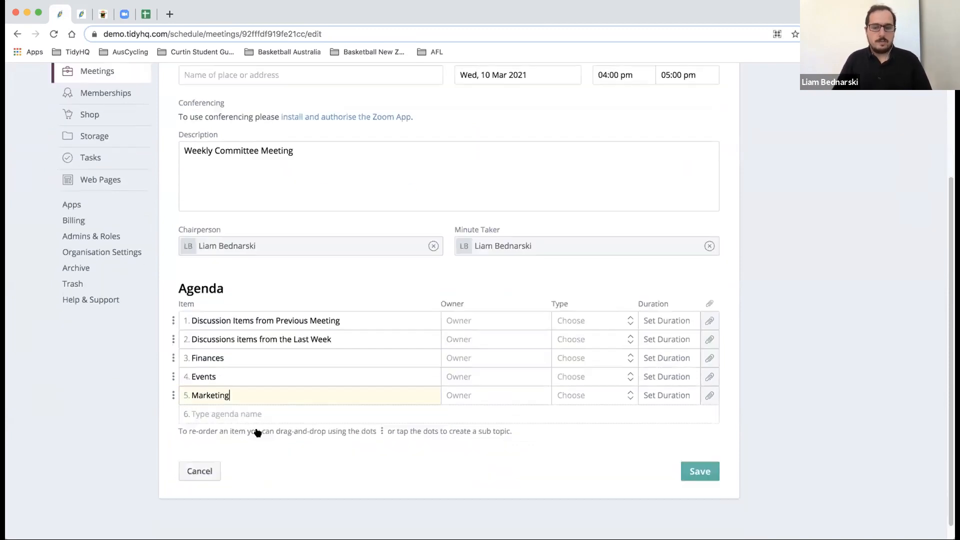
- Assign owners to agenda items 1–3 by searching and picking each contact from the suggestions
click(475, 317)
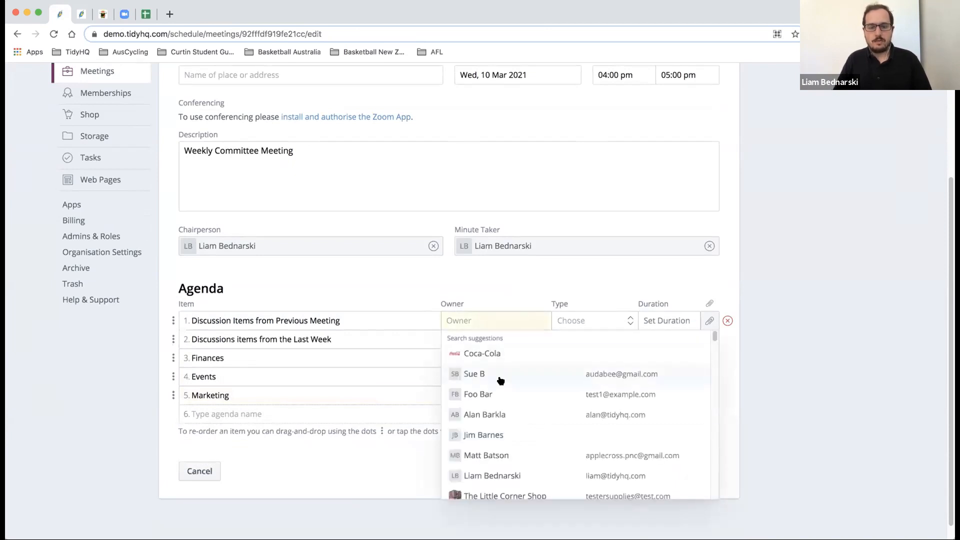
click(505, 474)
click(491, 340)
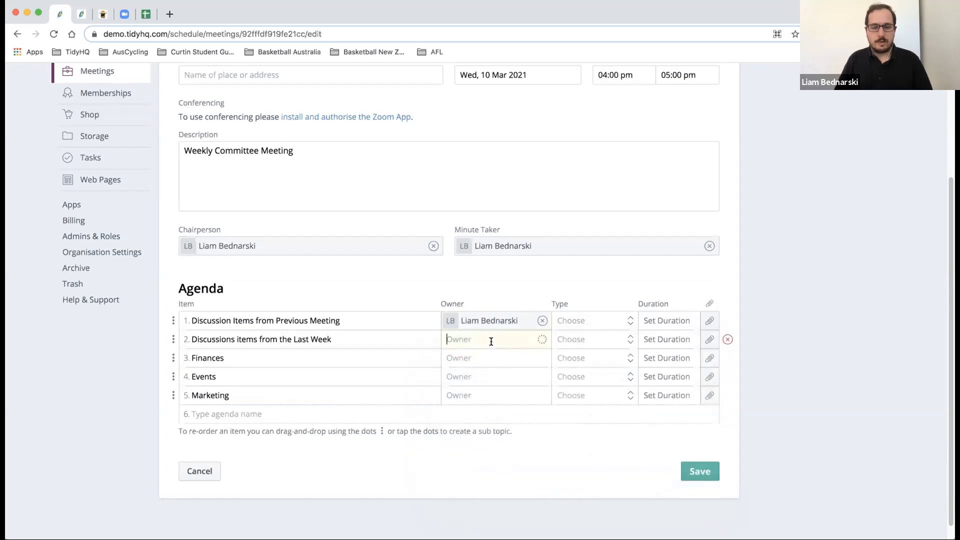
scroll(505, 391, down, 3)
scroll(505, 391, up, 3)
text(isa)
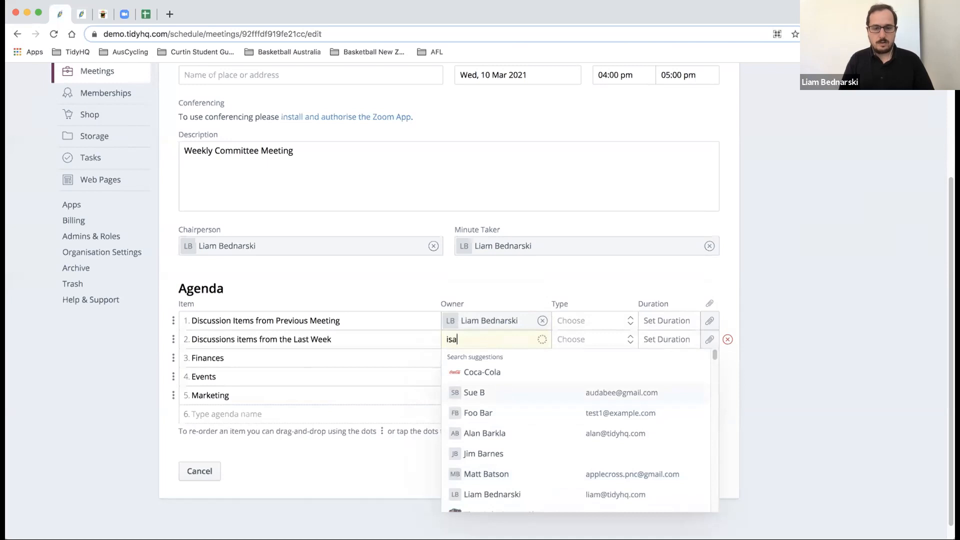
text(ak)
click(517, 373)
click(505, 358)
text(sue)
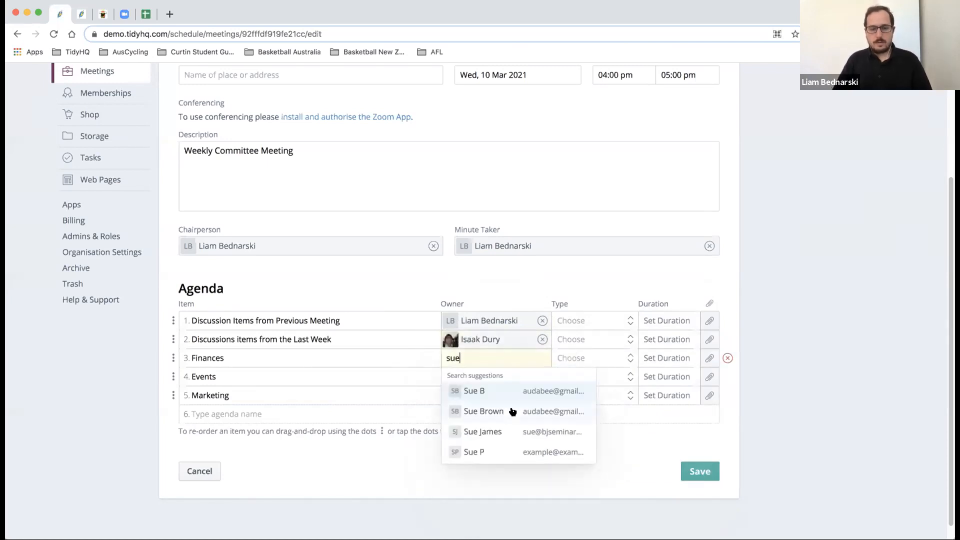
click(511, 429)
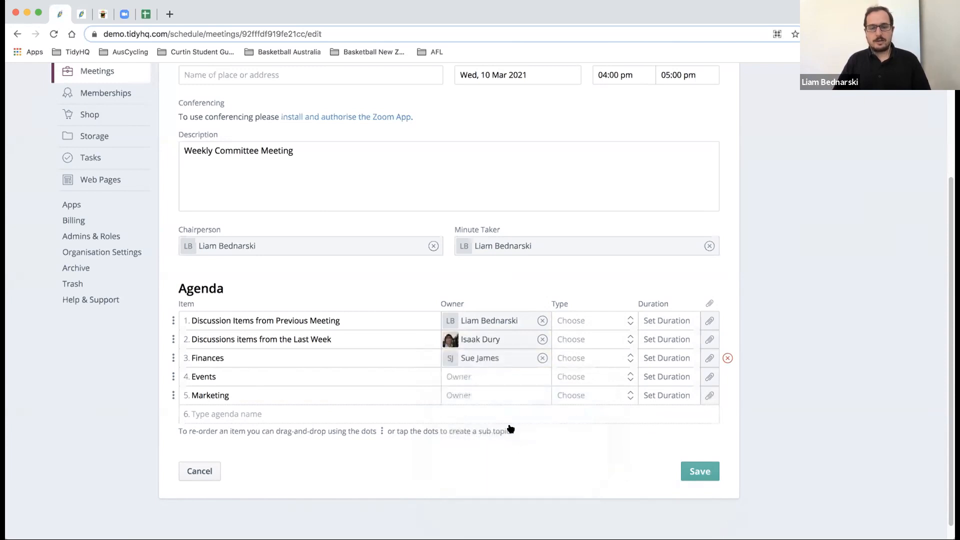
click(569, 322)
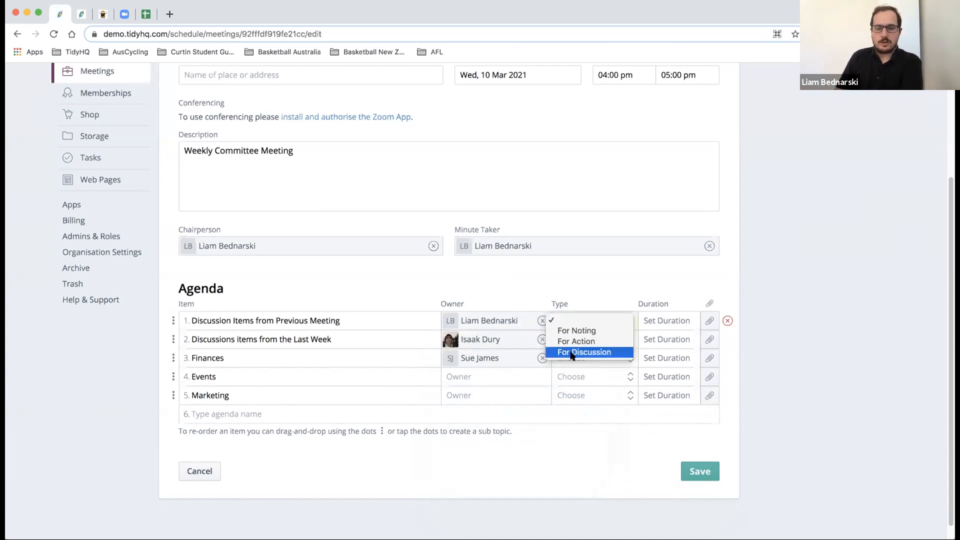
- Set agenda items 1–3 to the types For Noting, For Action and For Discussion
click(576, 331)
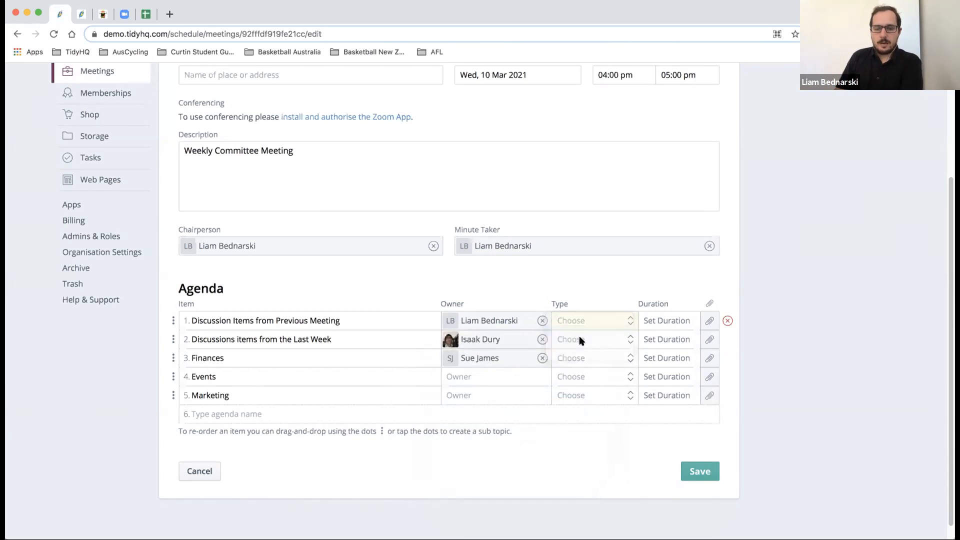
click(581, 340)
click(580, 360)
click(583, 358)
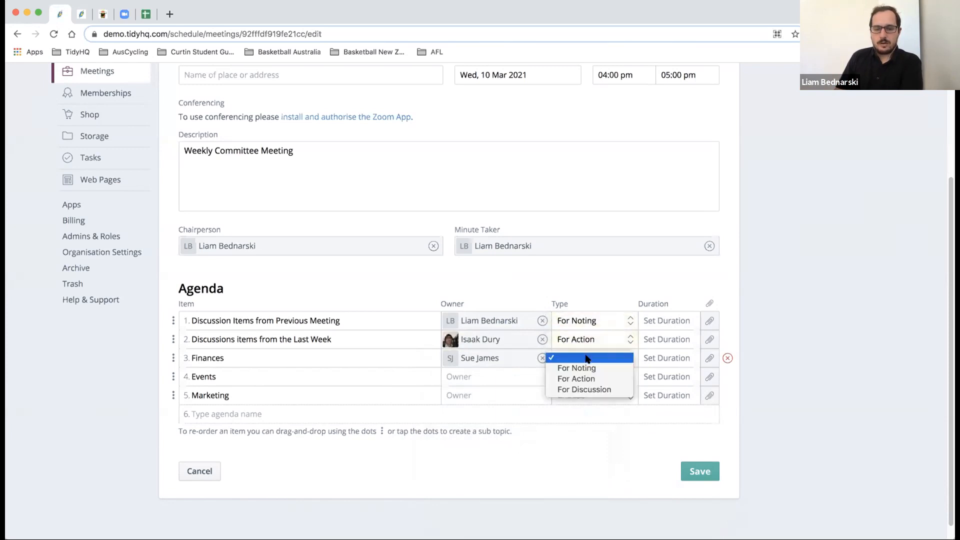
click(588, 389)
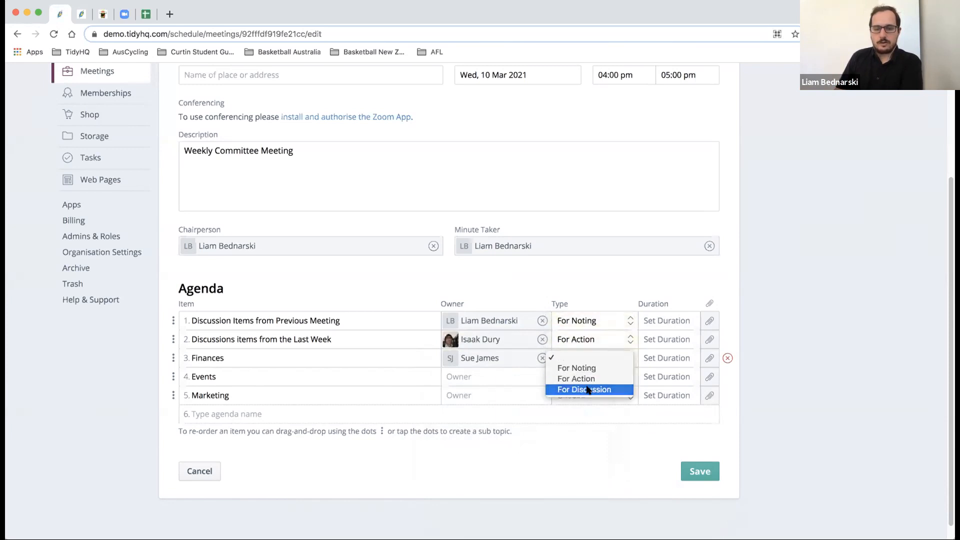
- Give items 1–3 durations of 5, 10 and 15 minutes and save the meeting
click(650, 322)
click(653, 339)
click(655, 339)
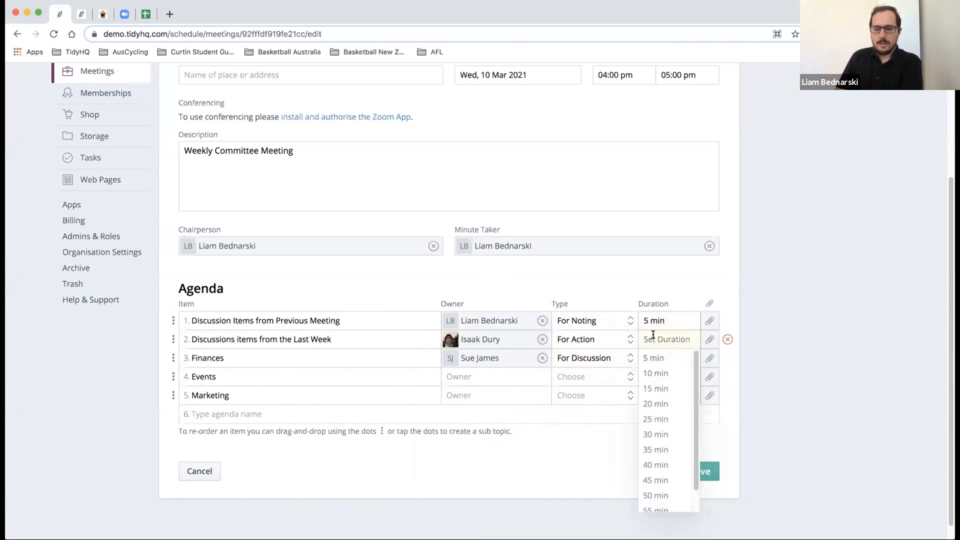
click(657, 373)
click(657, 359)
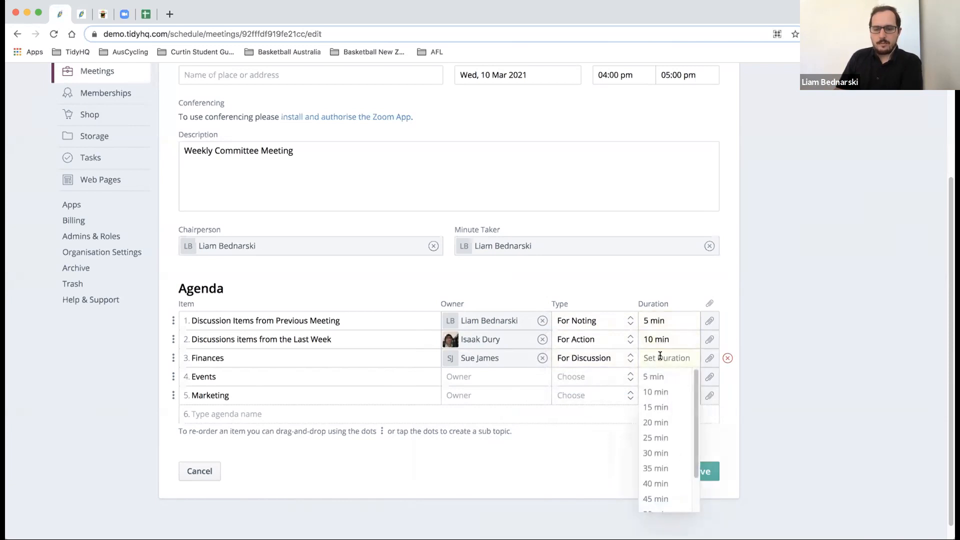
click(655, 410)
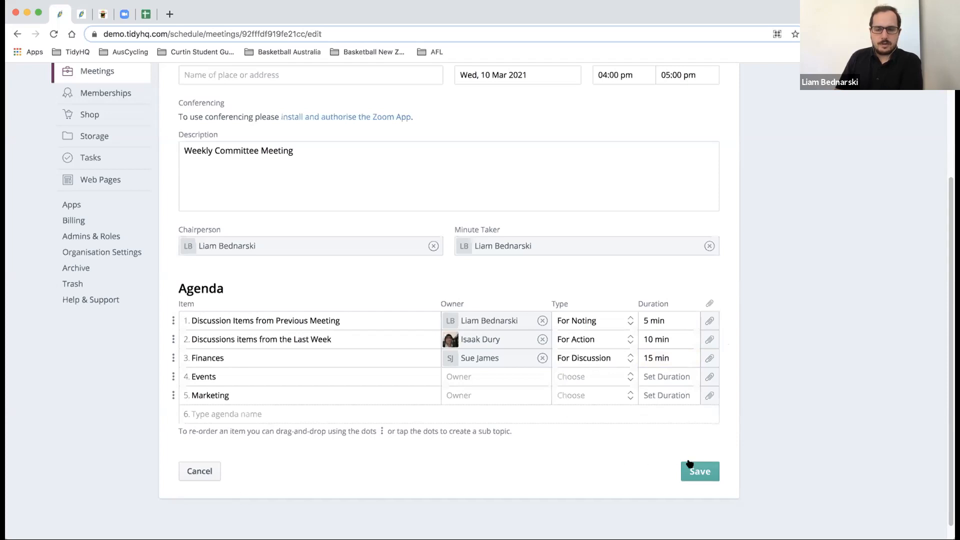
mouse_move(173, 321)
mouse_down()
mouse_move(174, 354)
mouse_move(176, 320)
mouse_up()
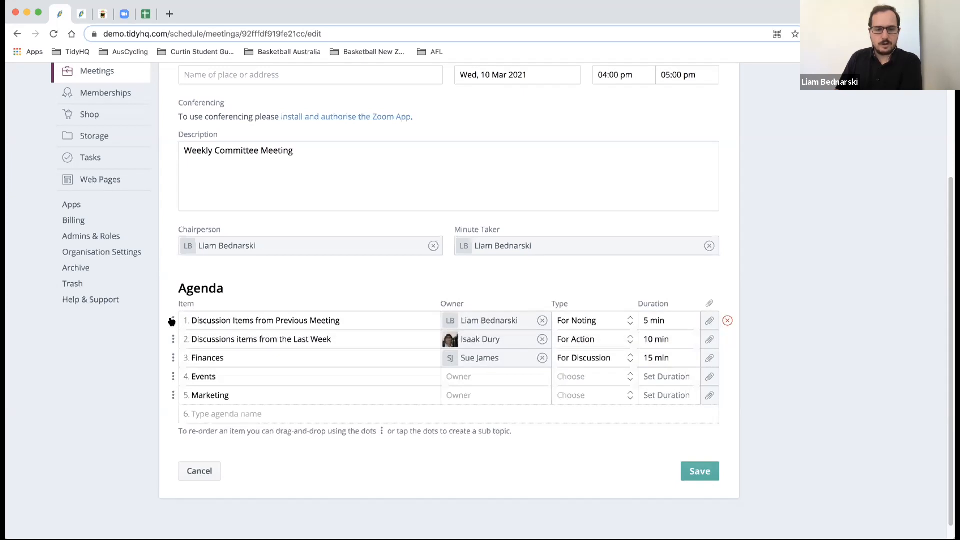
click(695, 473)
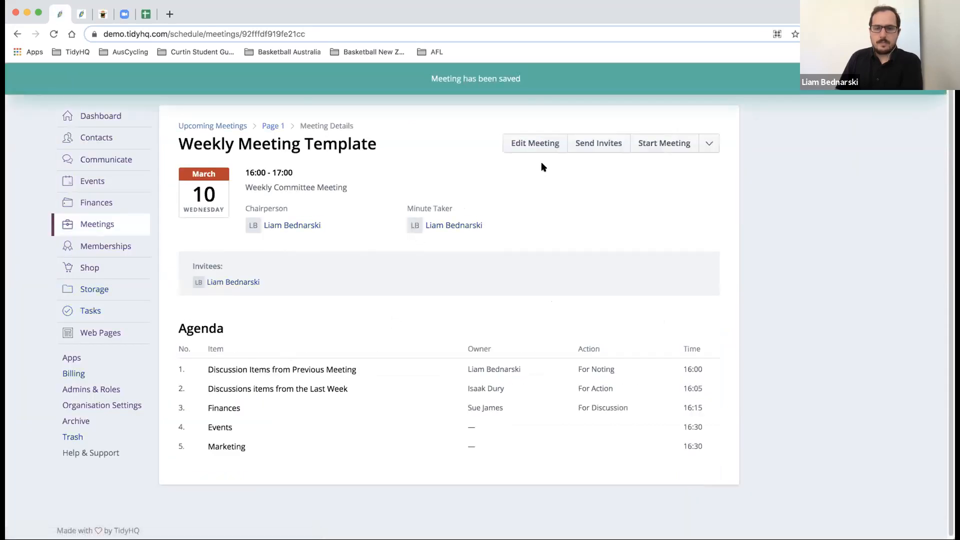
- Reopen the Weekly Meeting Template in Edit Meeting, save it unchanged, and show the actions beside Start Meeting
click(542, 145)
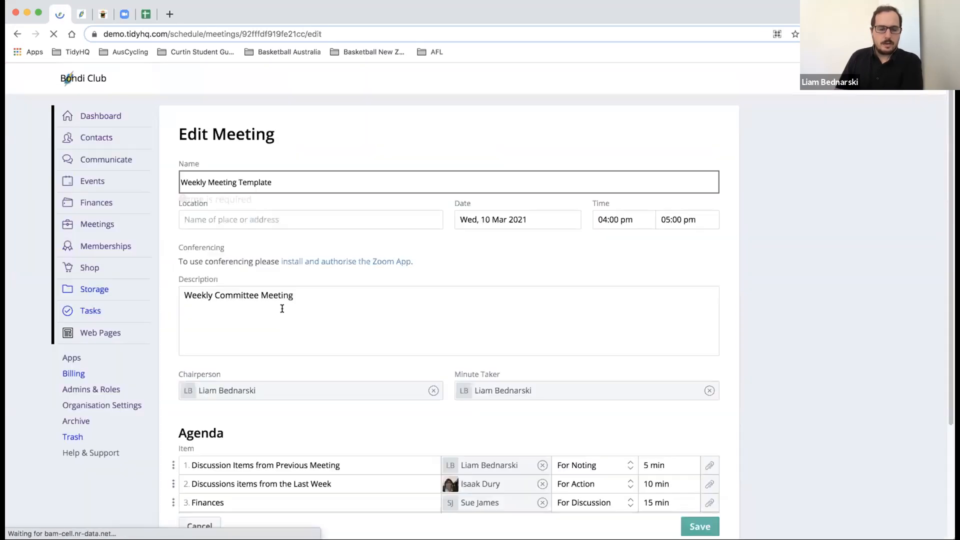
scroll(225, 308, down, 4)
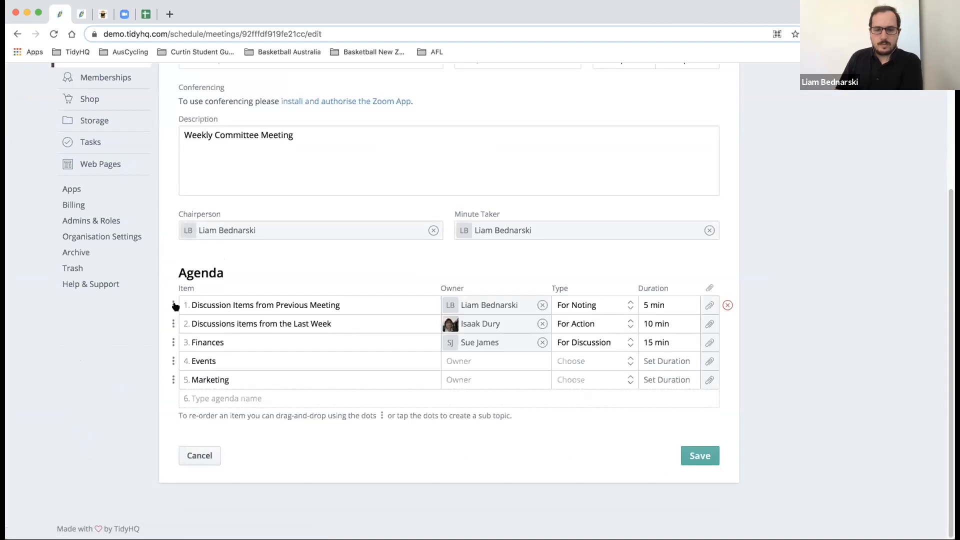
click(694, 455)
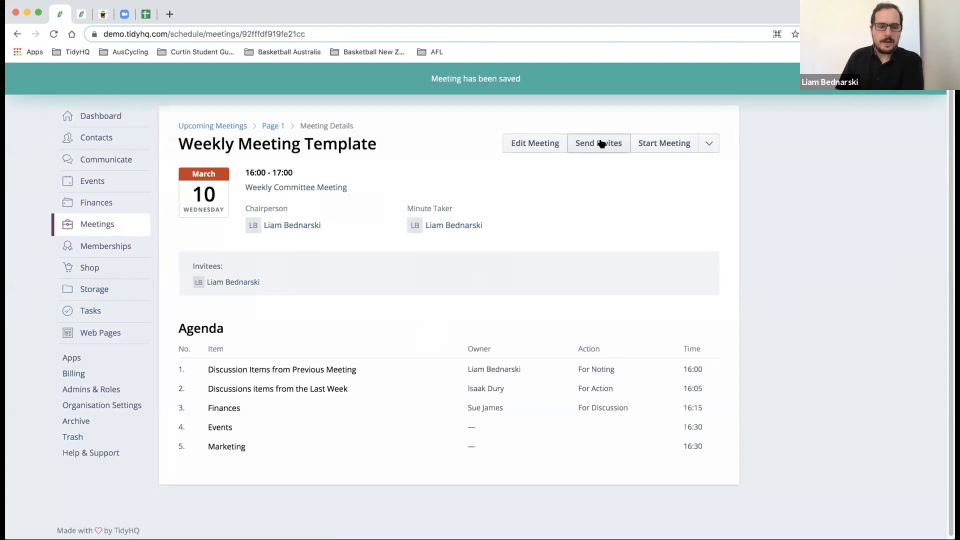
click(714, 145)
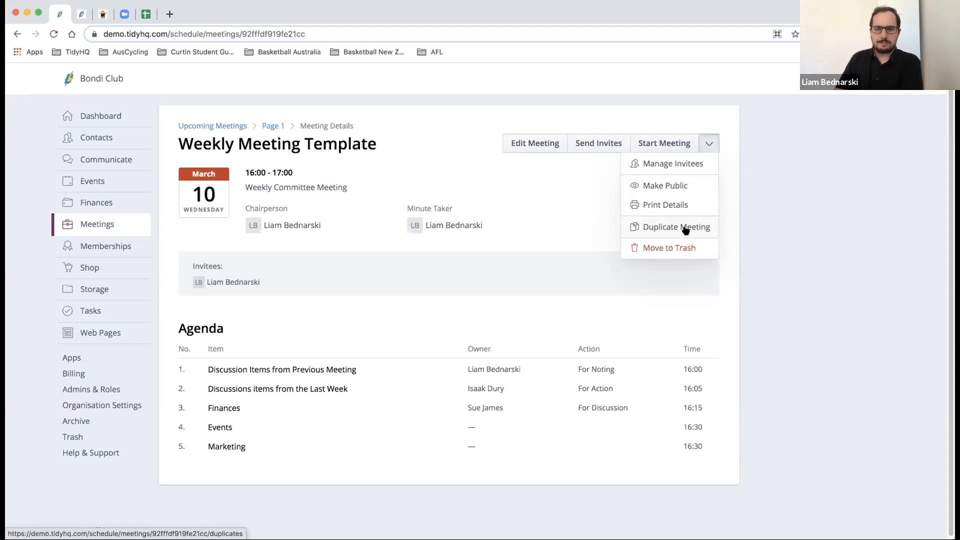
- Add a second contact as an invitee through Manage Invitees and confirm with Done
click(685, 167)
click(398, 209)
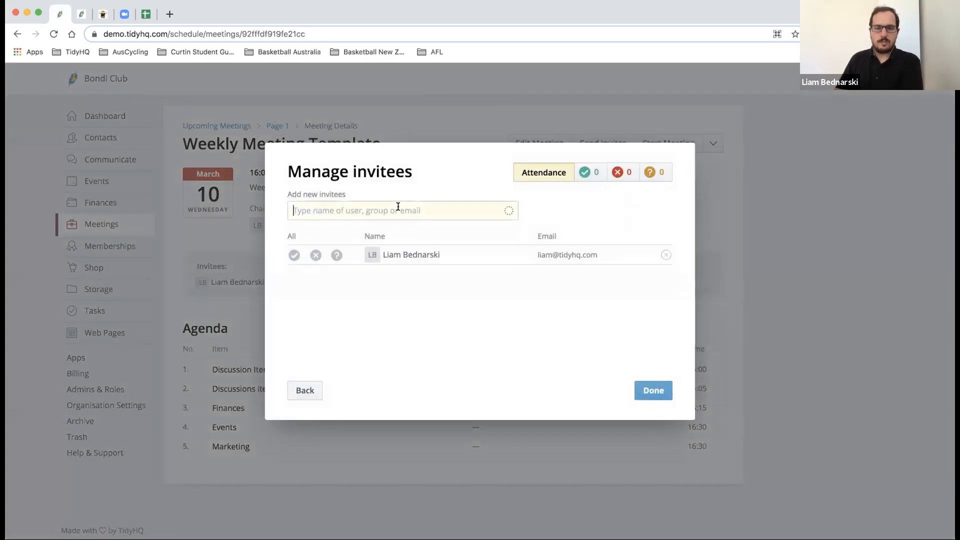
text(isaak)
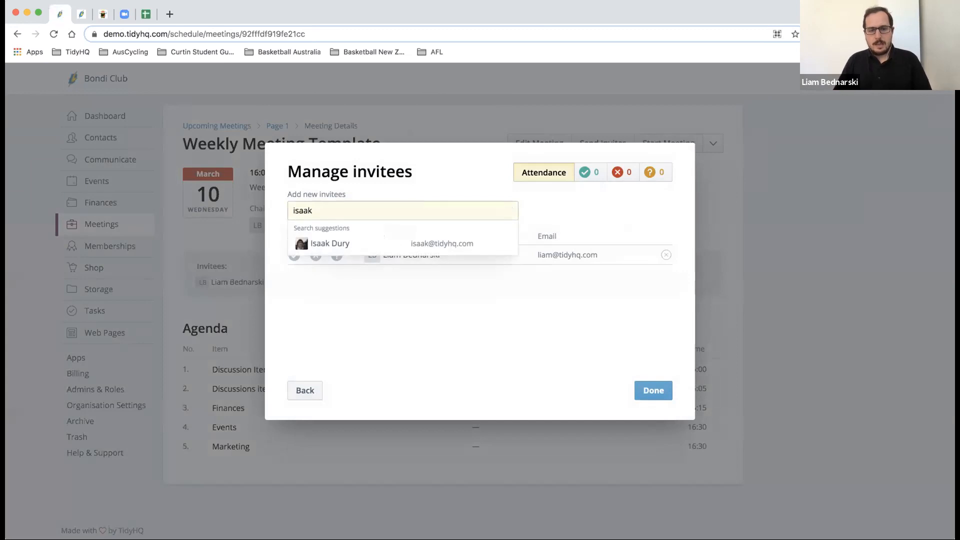
click(383, 241)
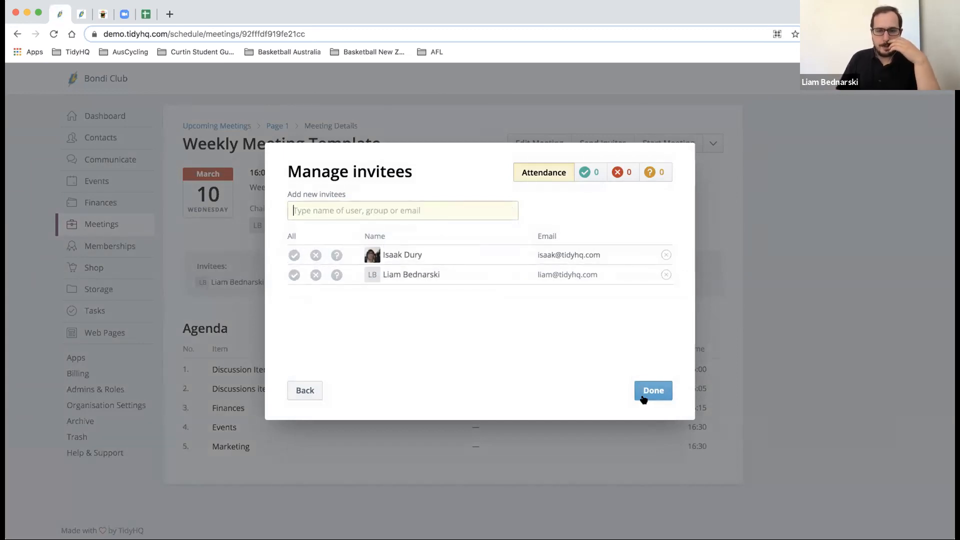
click(655, 383)
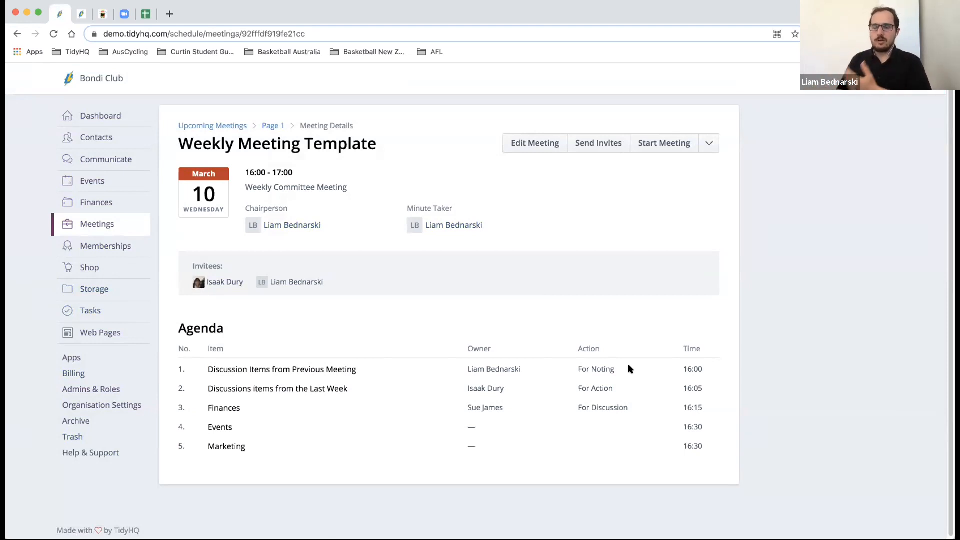
- Reopen Manage Invitees to check both invitees and update the attendees
click(708, 144)
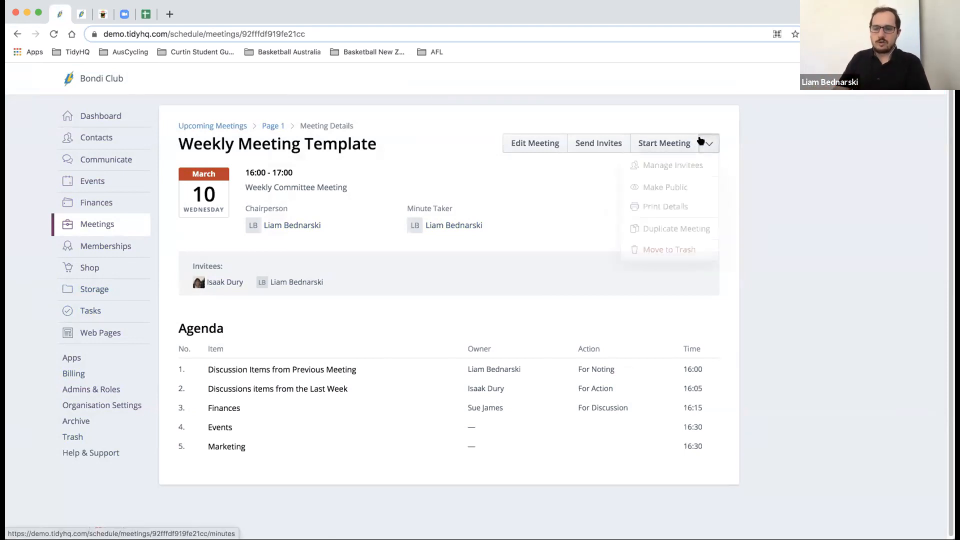
click(688, 161)
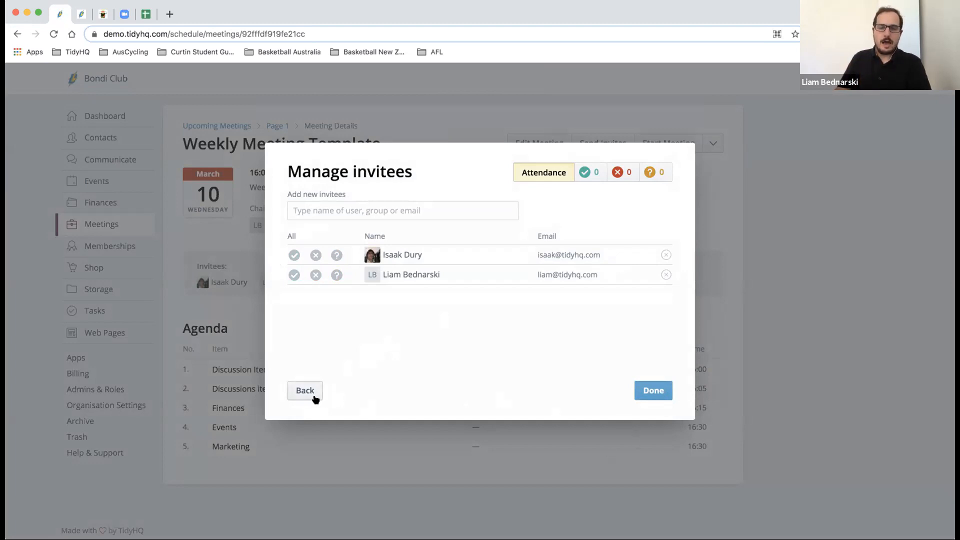
click(646, 398)
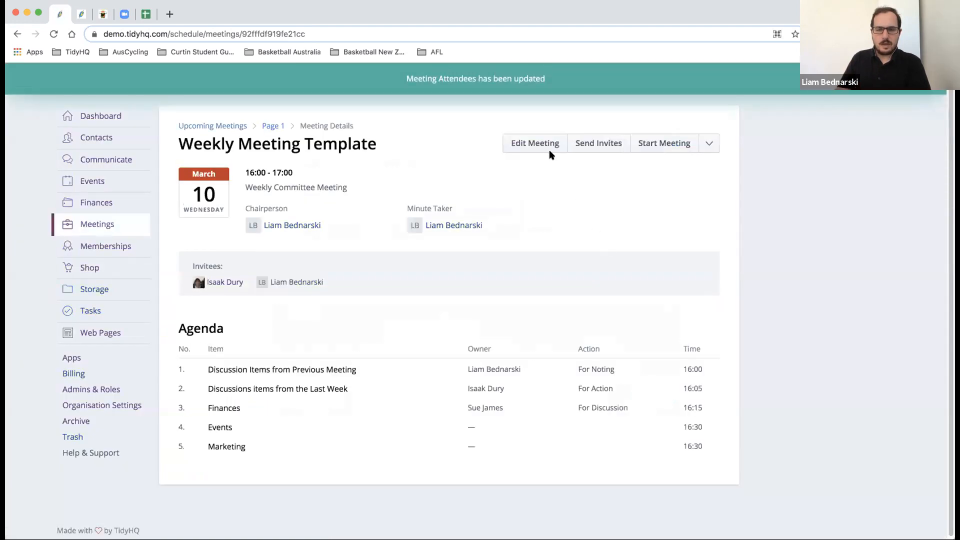
click(601, 145)
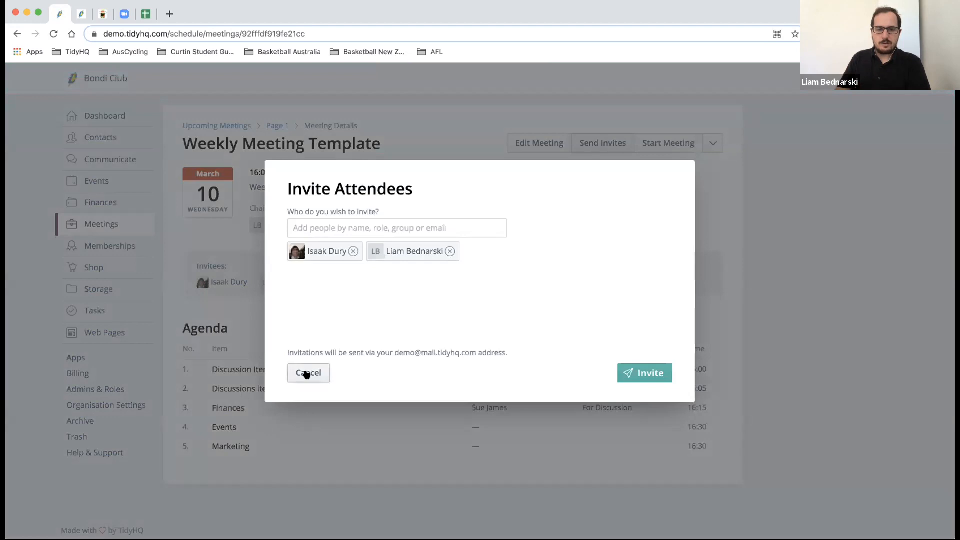
- Close the invitation form without sending and back out of invitee management
click(306, 373)
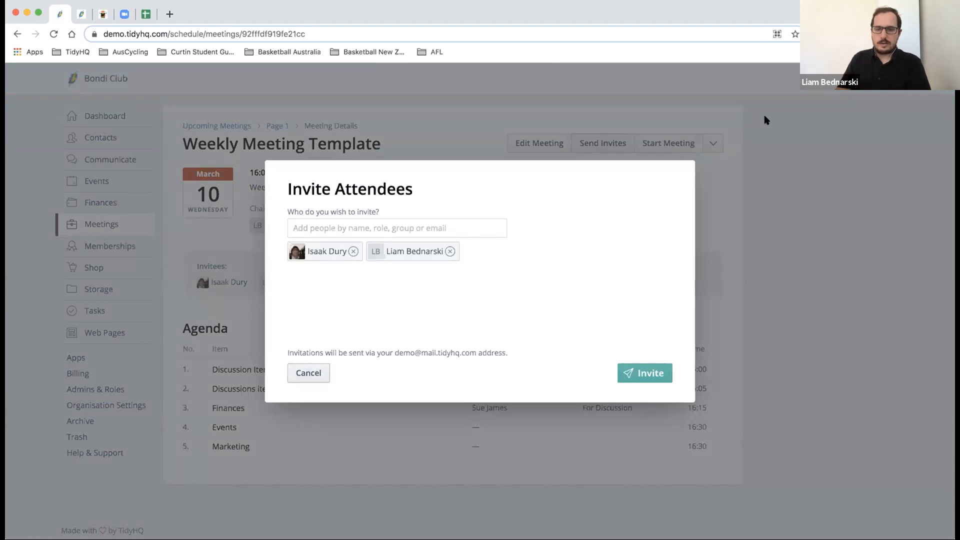
click(710, 141)
click(696, 163)
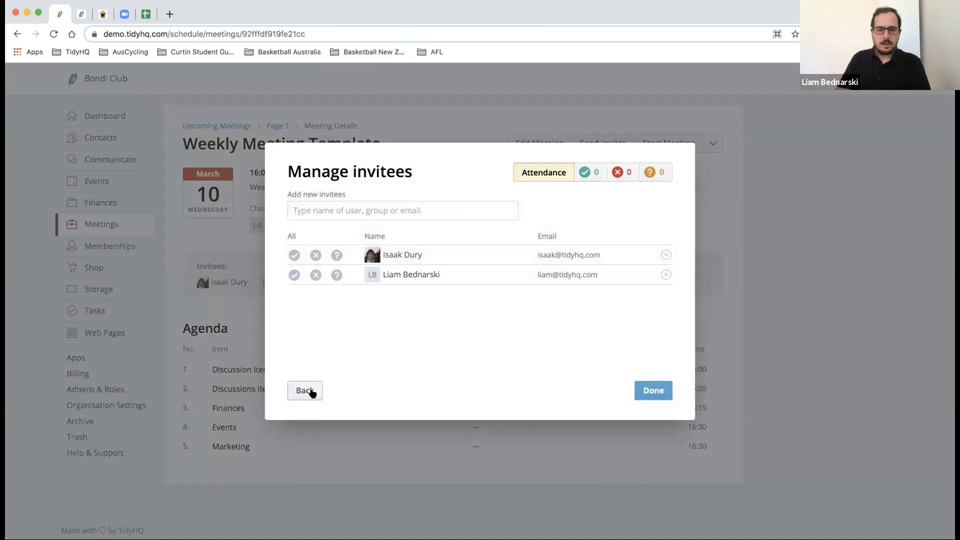
click(311, 393)
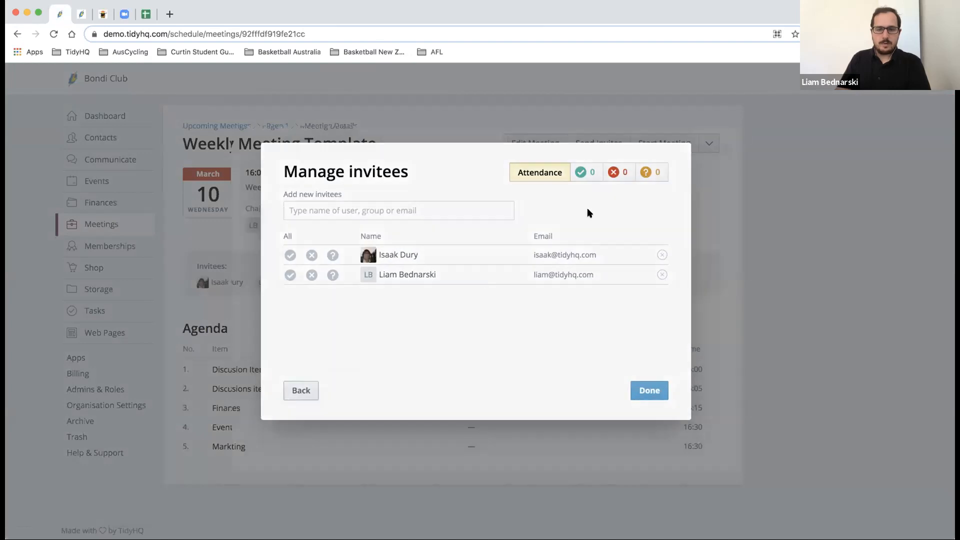
- Cancel the Send Invites dialog without adding anyone and dismiss the meeting's extra options
click(595, 142)
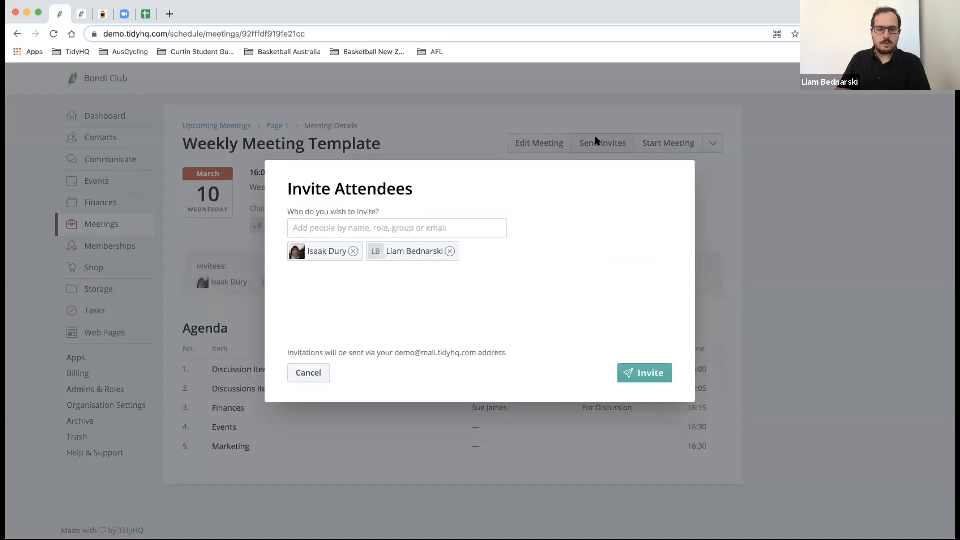
click(417, 226)
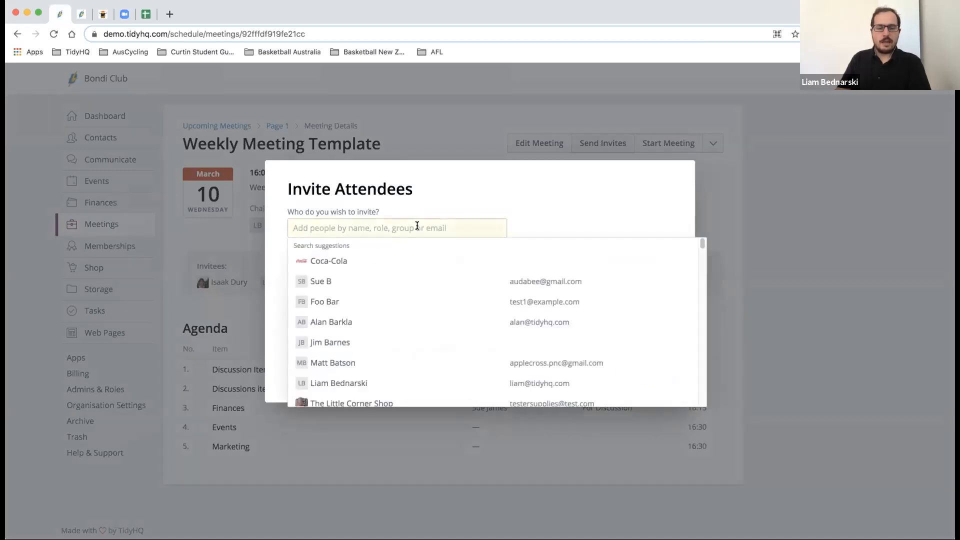
click(533, 200)
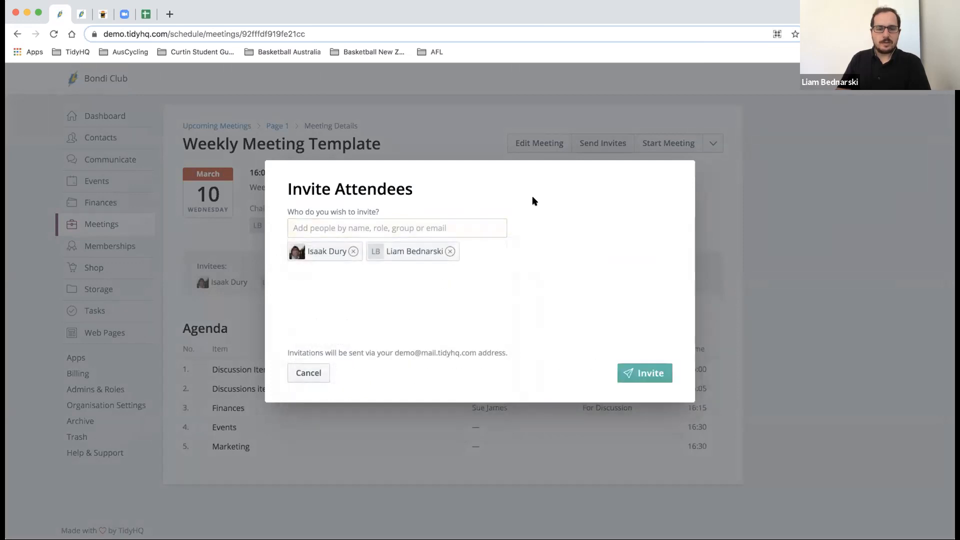
click(308, 374)
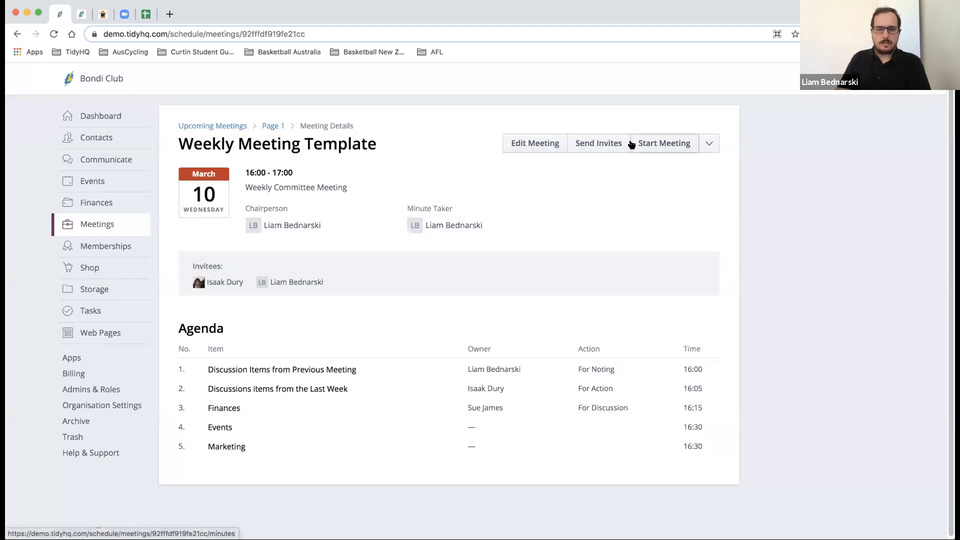
click(708, 144)
click(706, 144)
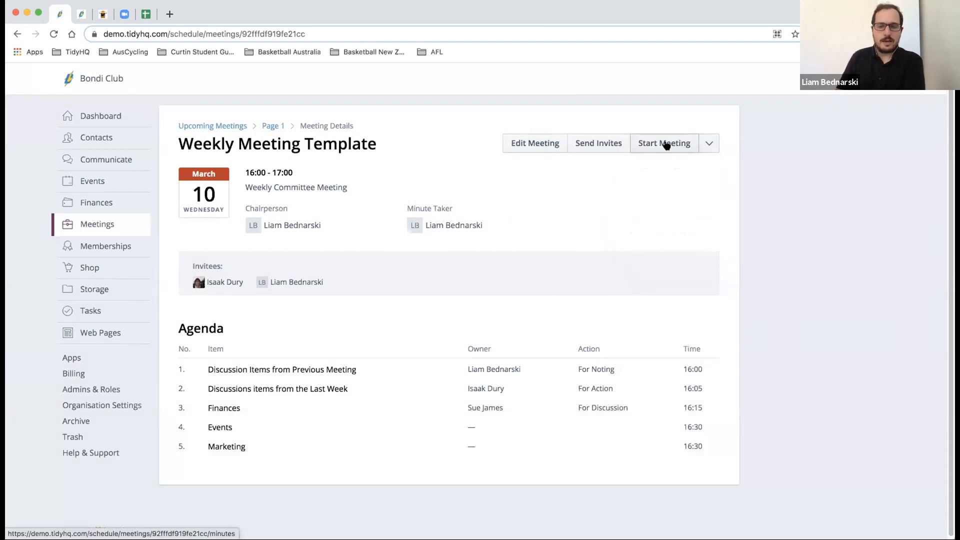
- Start the Weekly Meeting Template minutes and expand the first agenda item
click(667, 144)
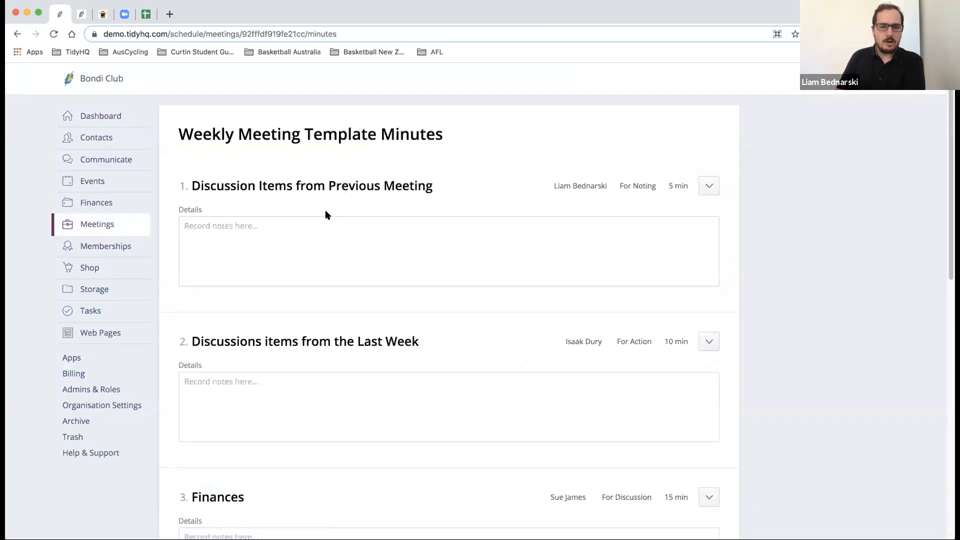
click(440, 189)
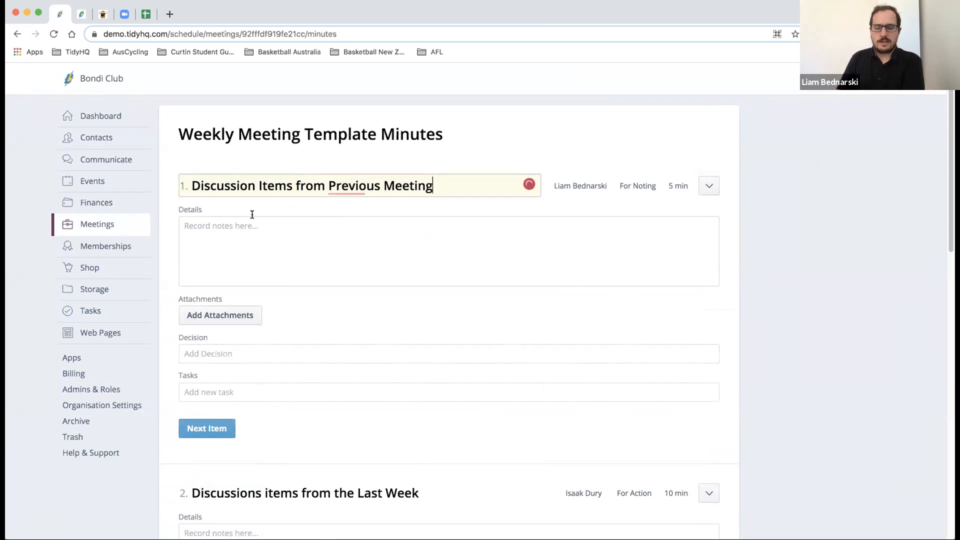
click(710, 186)
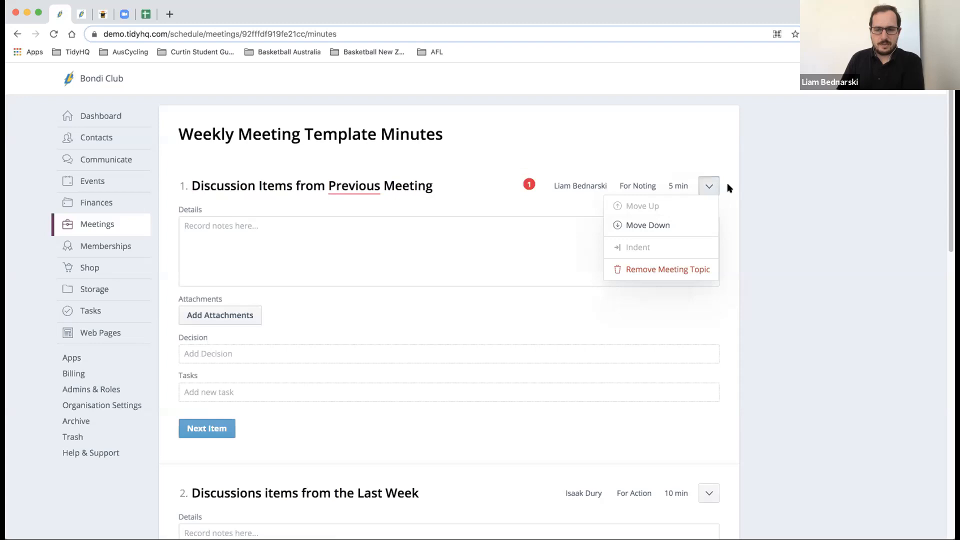
click(727, 188)
scroll(232, 230, down, 3)
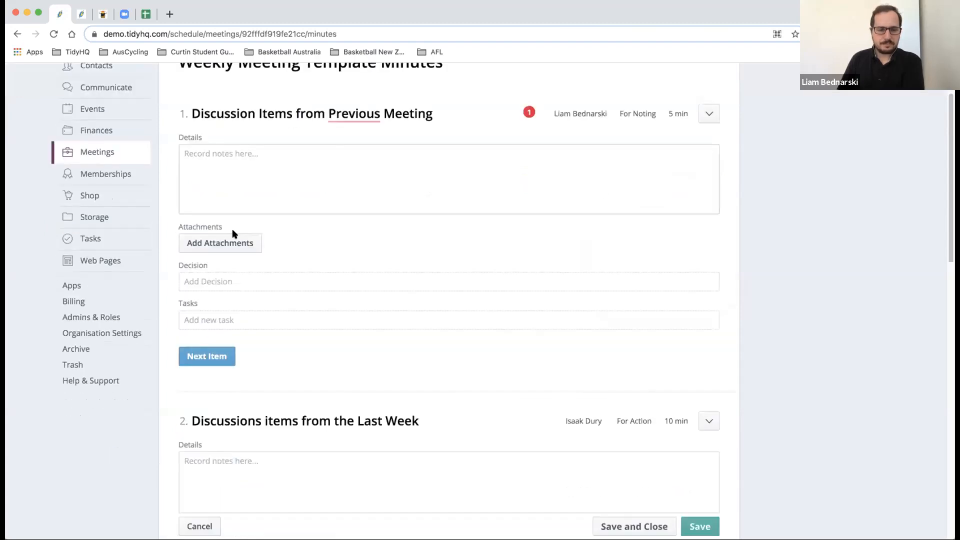
click(243, 317)
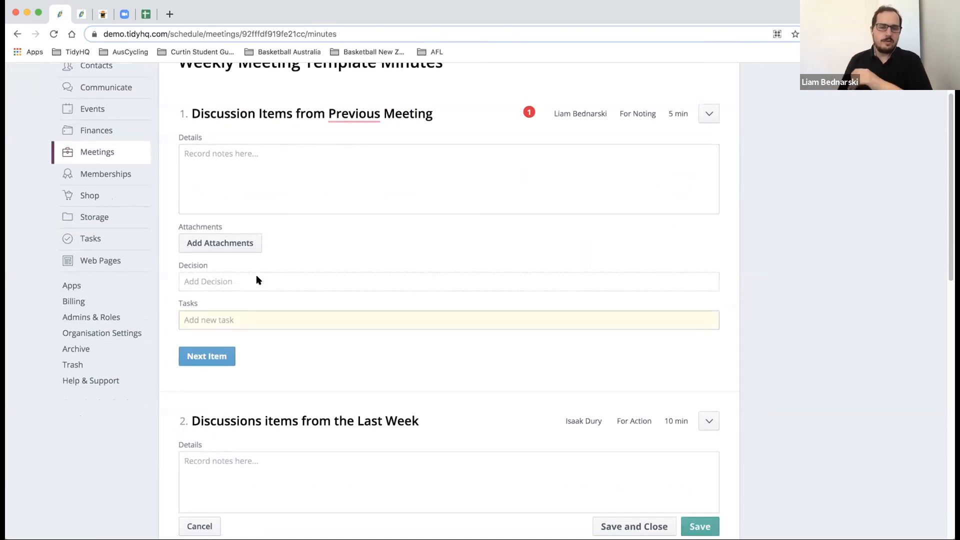
- Write in the first item's Details that a member needs to follow up invoices
click(283, 178)
text(Joe n)
text(eedds)
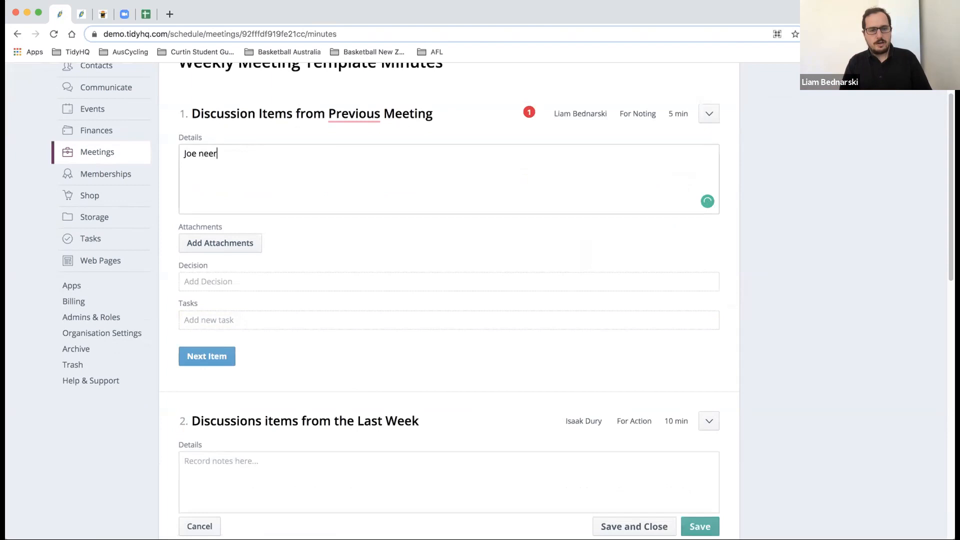
key(BackSpace)
key(BackSpace)
key(BackSpace)
text(ds to follow up inboi)
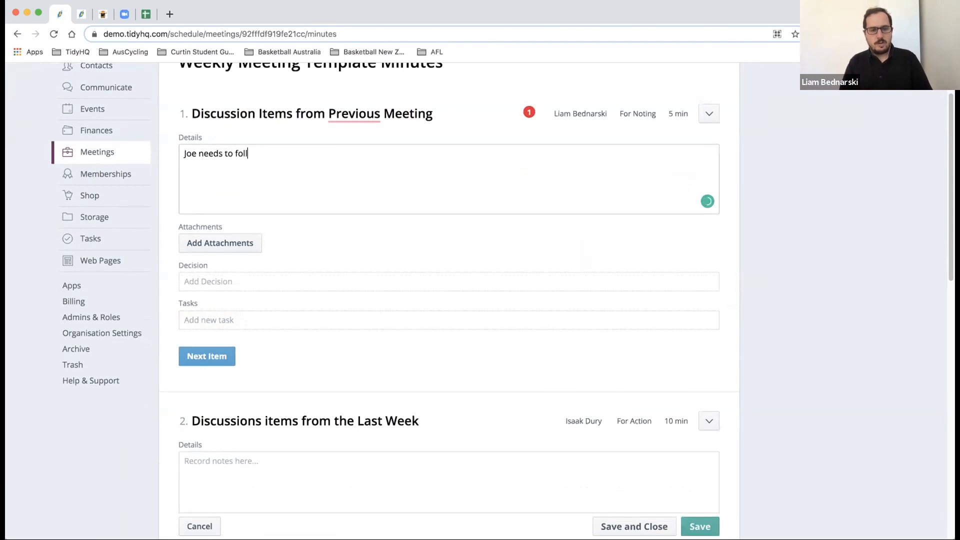
key(BackSpace)
key(BackSpace)
key(BackSpace)
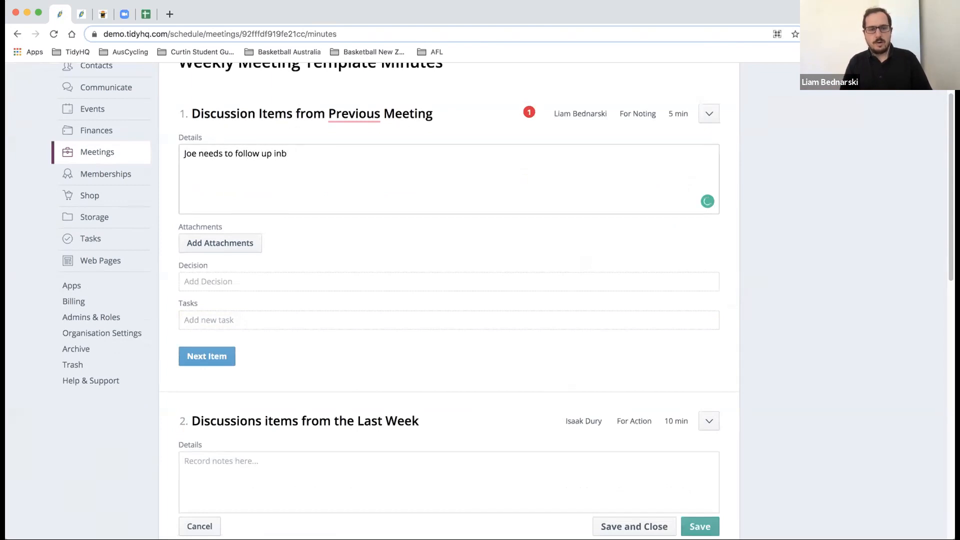
text(voices)
drag(198, 154, 174, 155)
text(Liam)
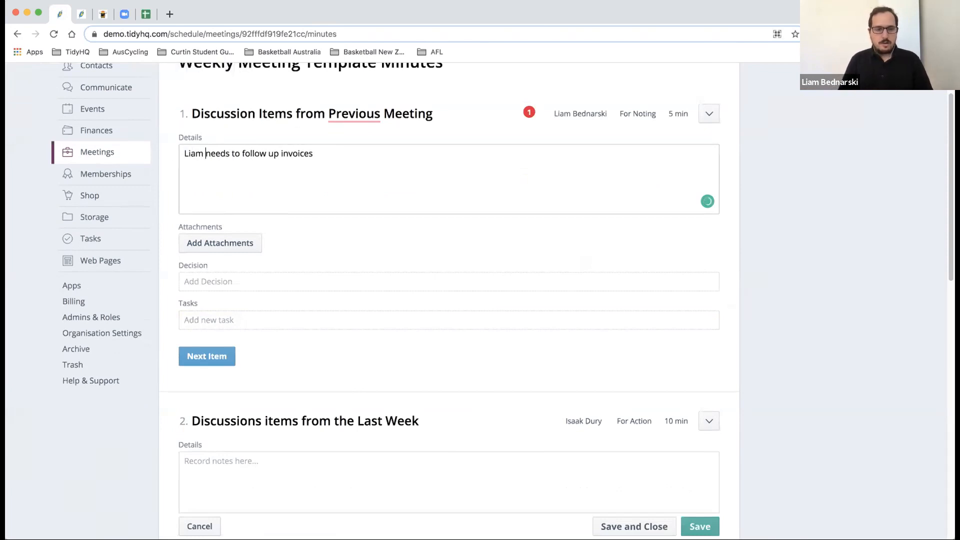
click(226, 319)
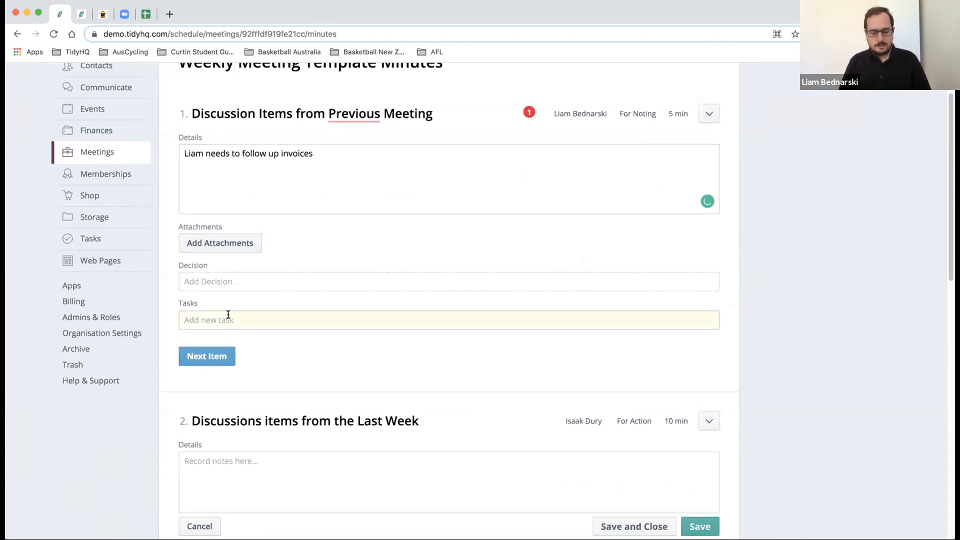
- Add a 'follow up invoices' task to item 1, assigned to the member, due 17 Mar 2021
text(Liam)
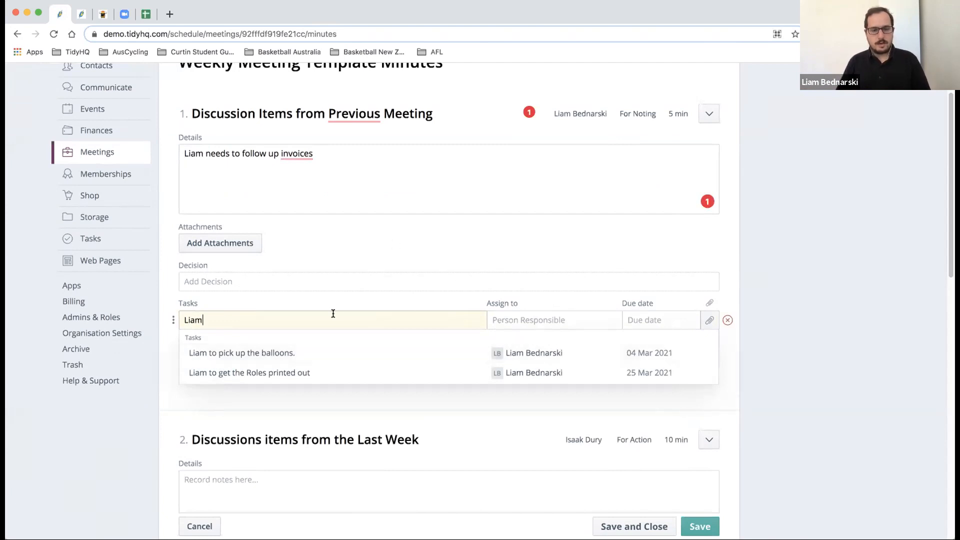
key(BackSpace)
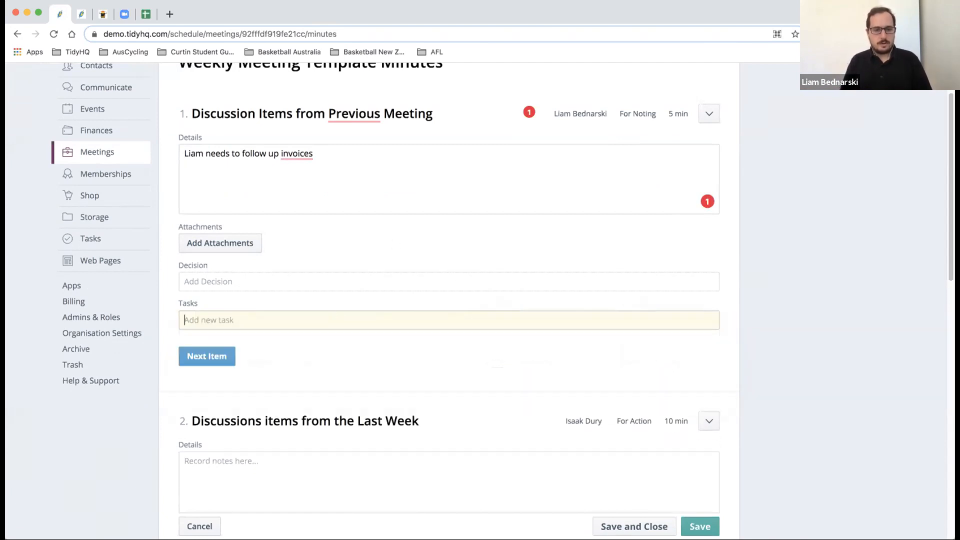
text(Liam needs to)
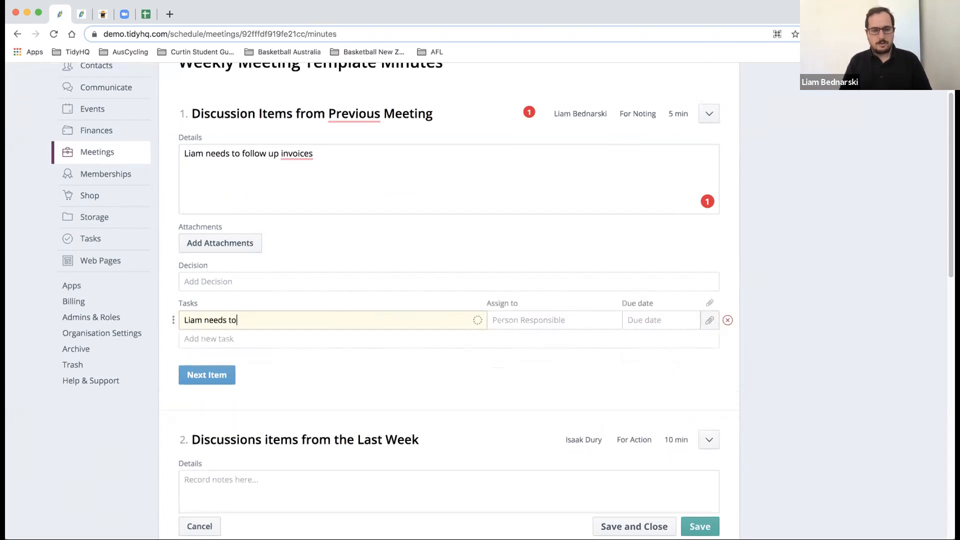
text( follow up invoice)
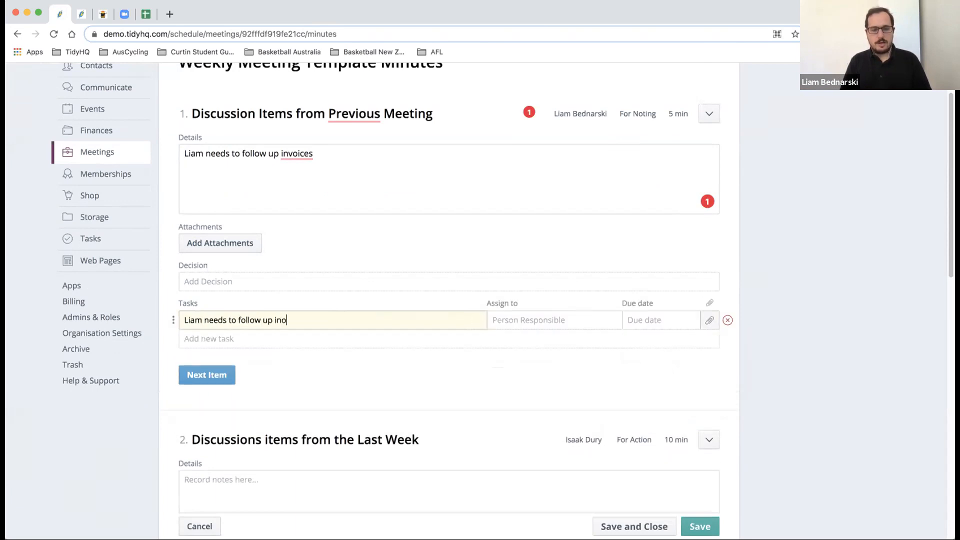
text(s)
click(572, 316)
text(liam)
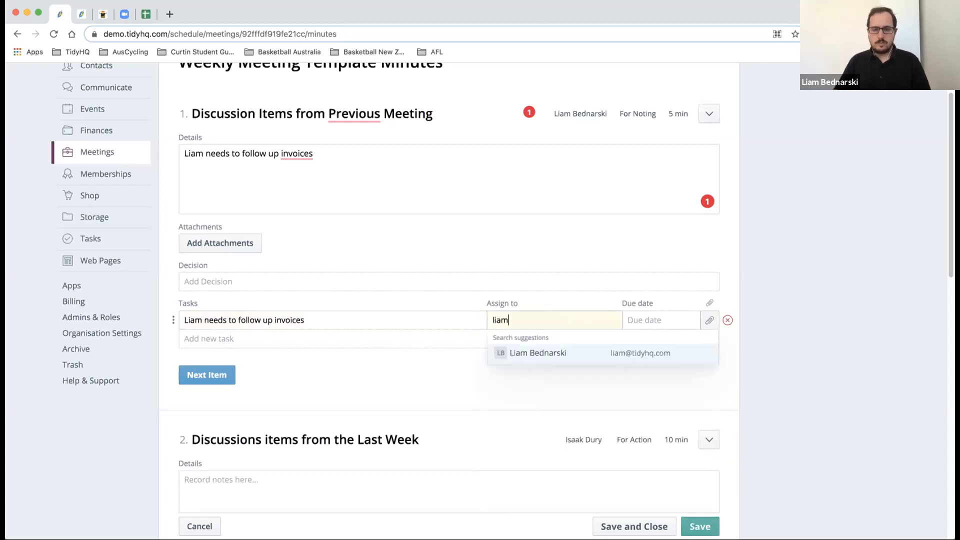
click(655, 322)
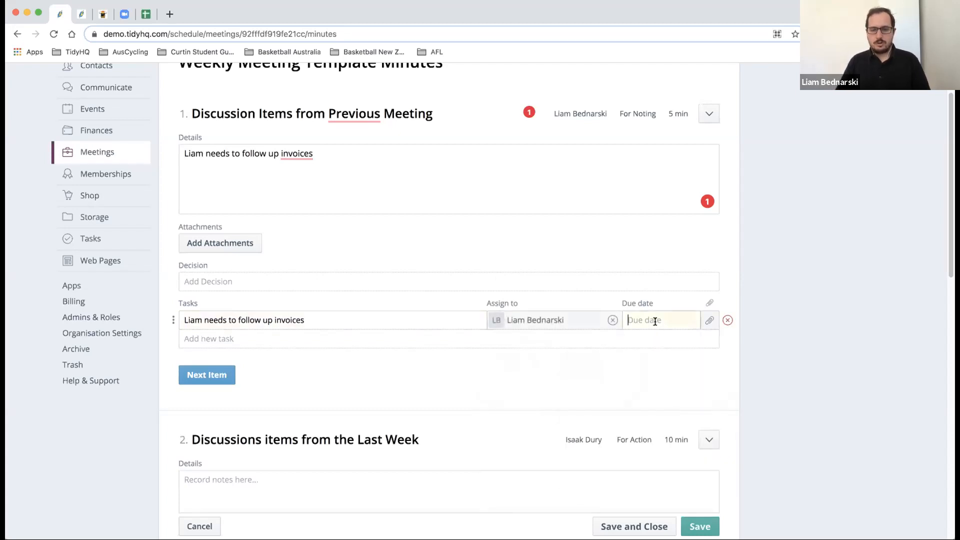
click(635, 419)
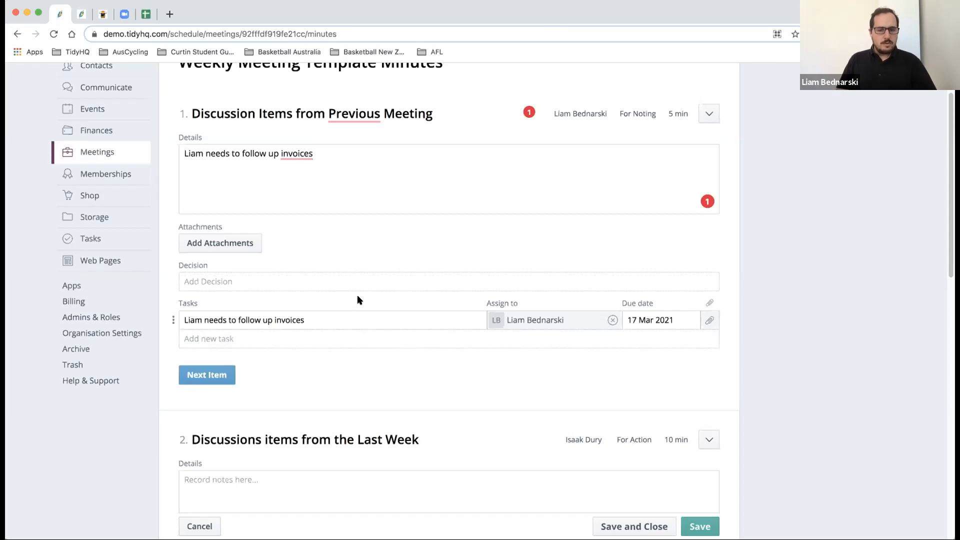
- Save the meeting minutes, then Save and Close them
scroll(355, 294, down, 12)
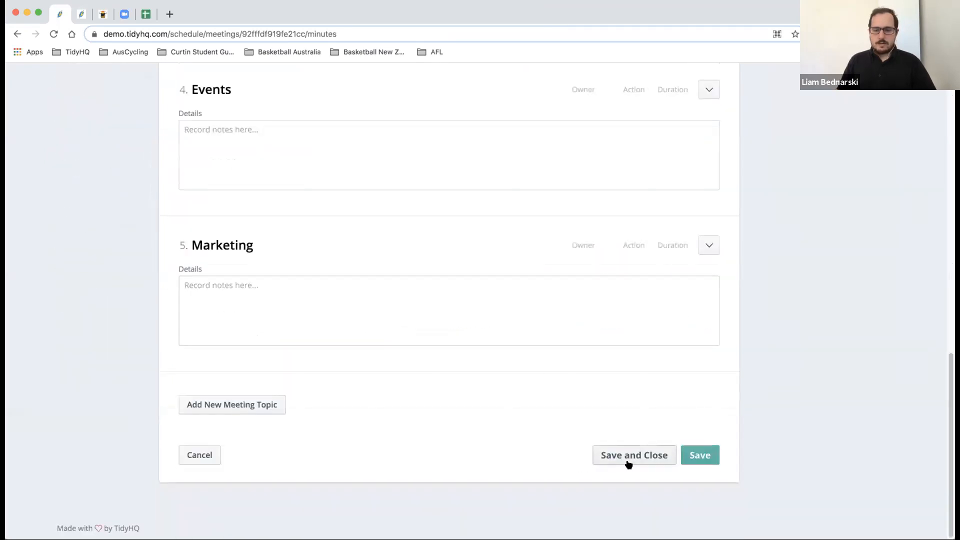
click(706, 457)
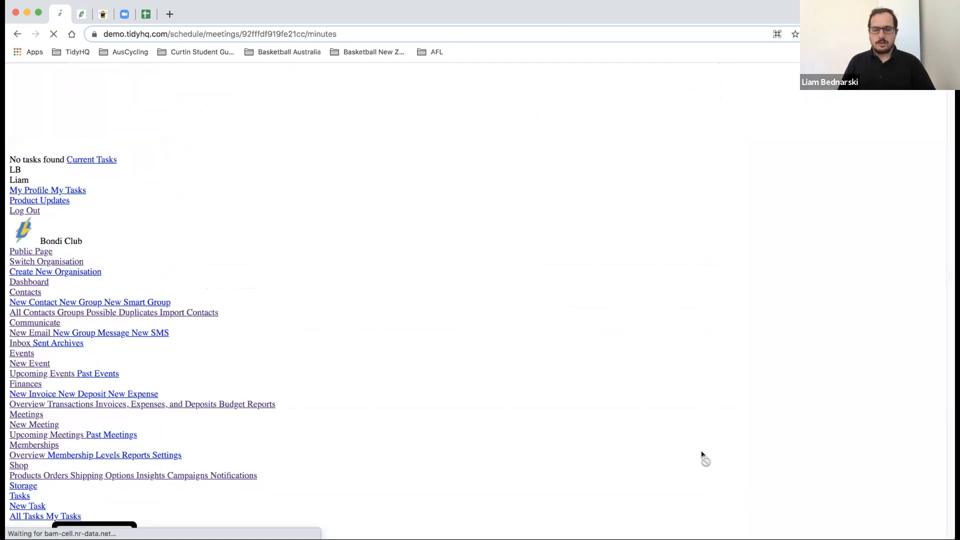
scroll(644, 452, down, 15)
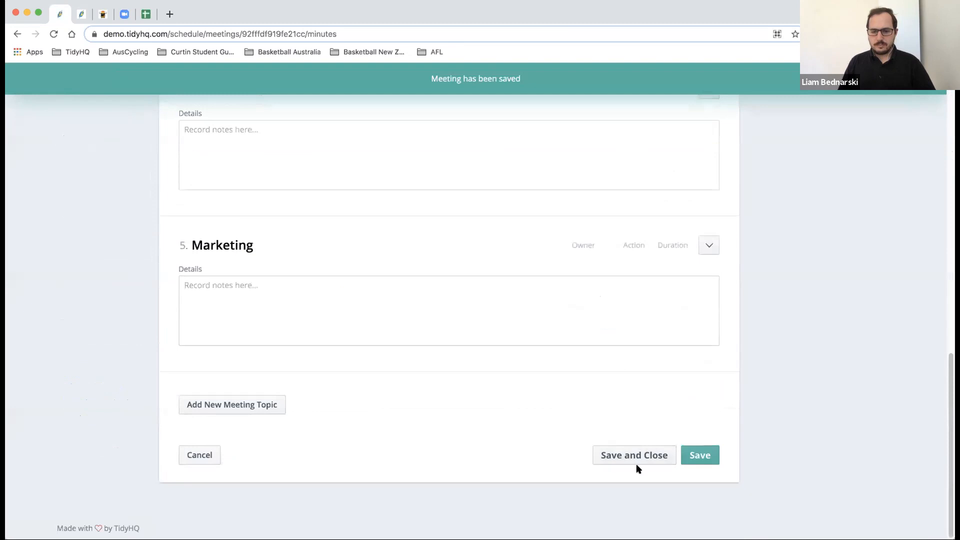
click(635, 456)
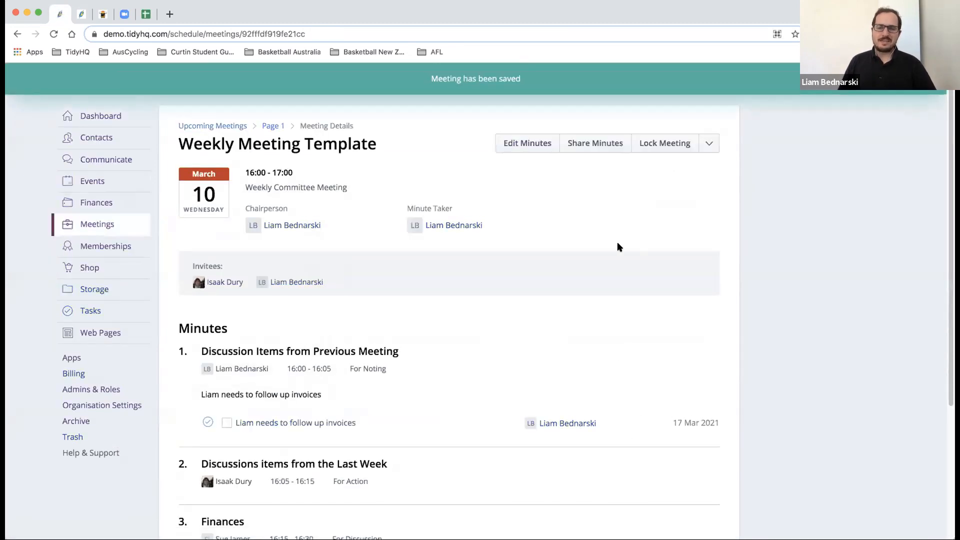
click(708, 148)
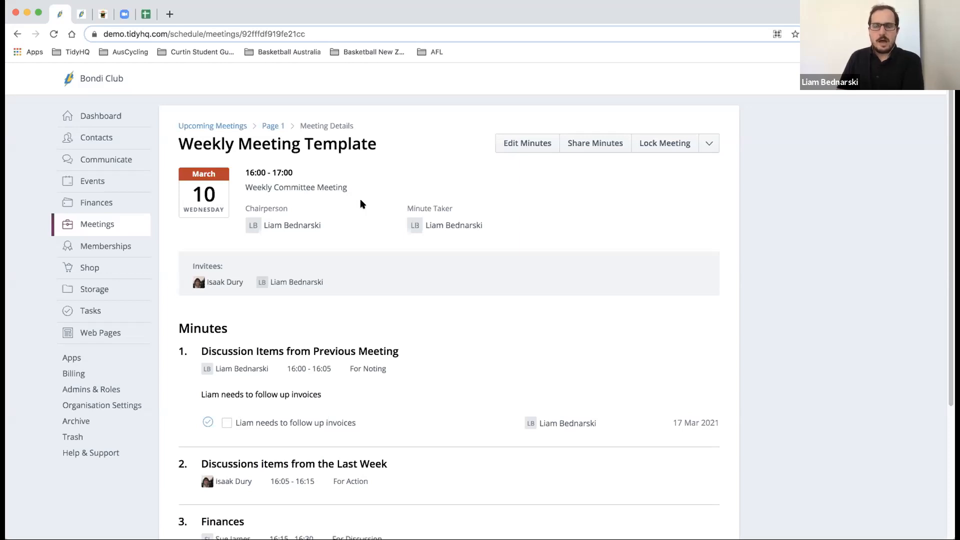
- Go to Events in the sidebar to show the Upcoming Events page
click(92, 185)
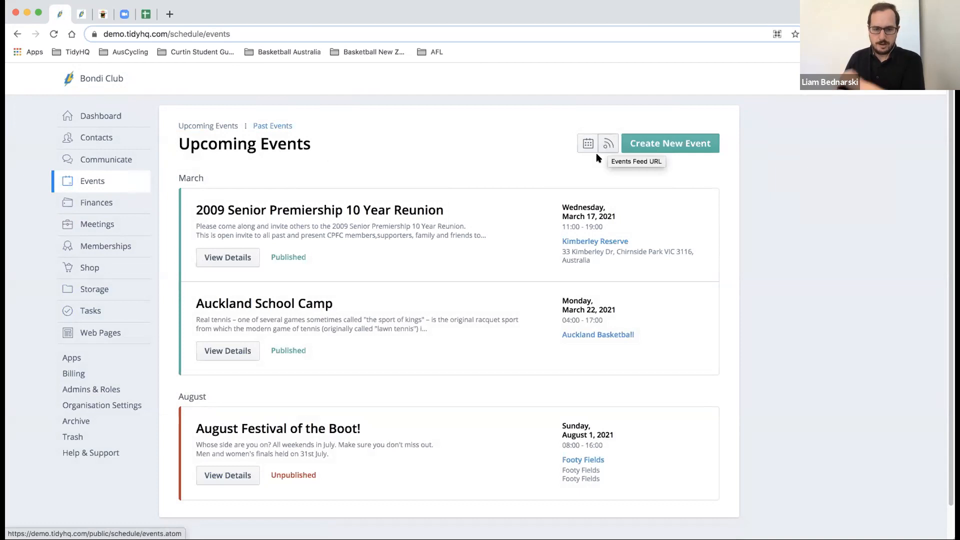
click(642, 145)
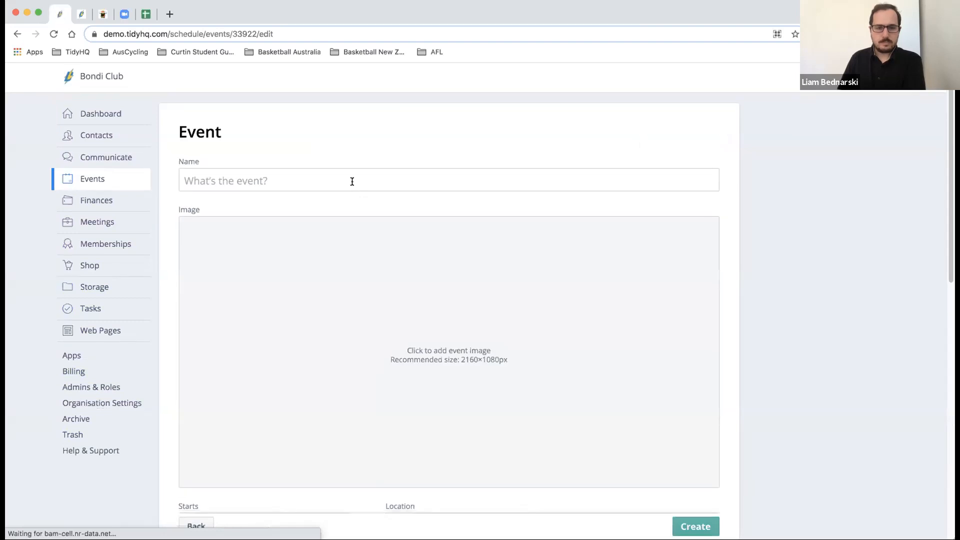
scroll(343, 171, down, 5)
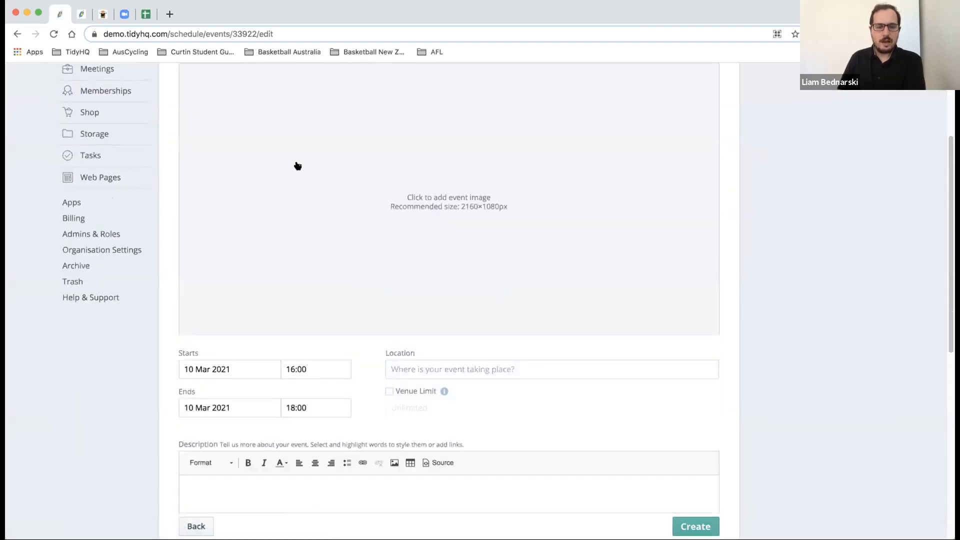
scroll(365, 205, up, 1)
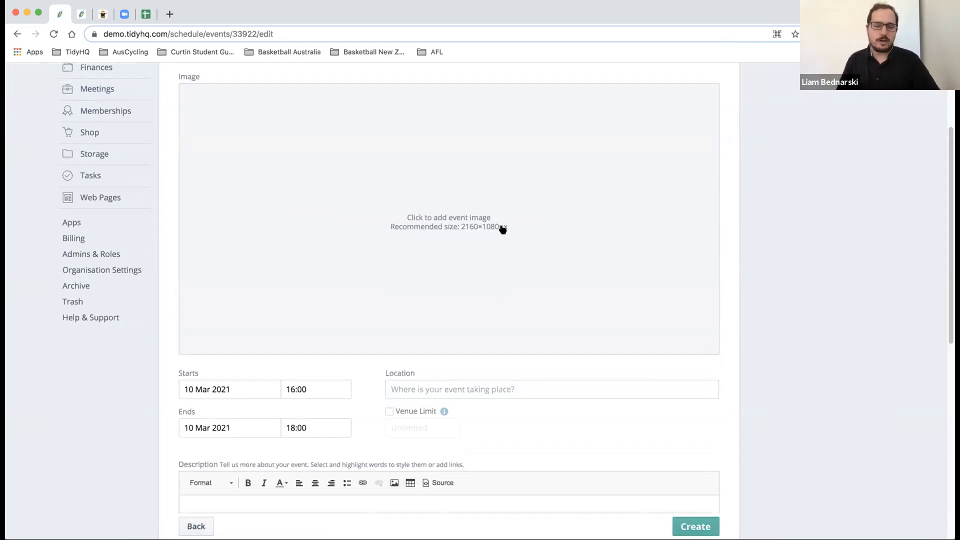
scroll(390, 242, down, 6)
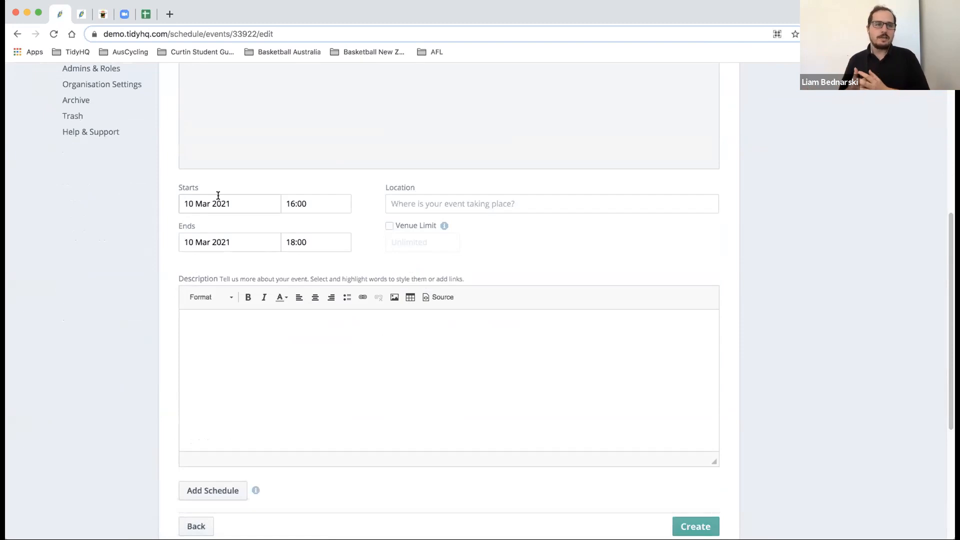
click(150, 39)
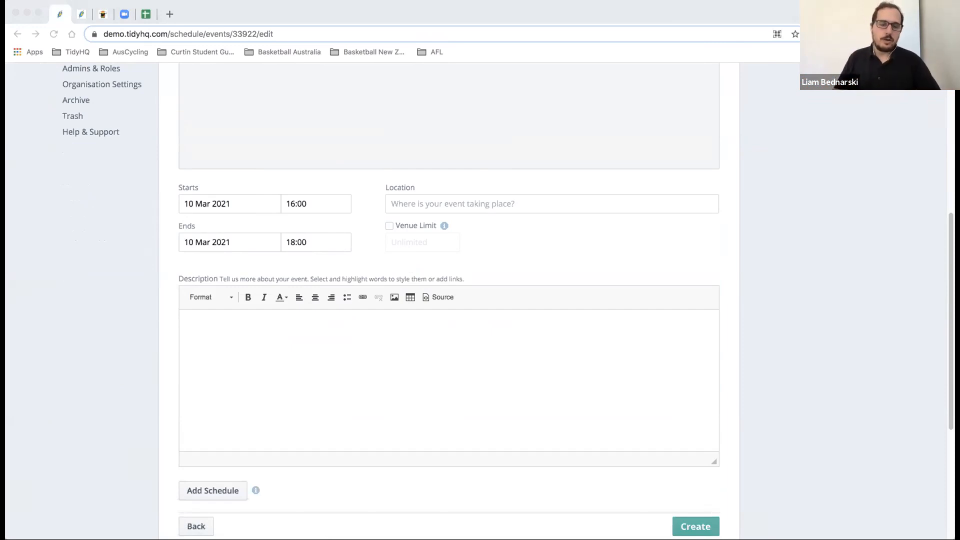
scroll(191, 172, up, 3)
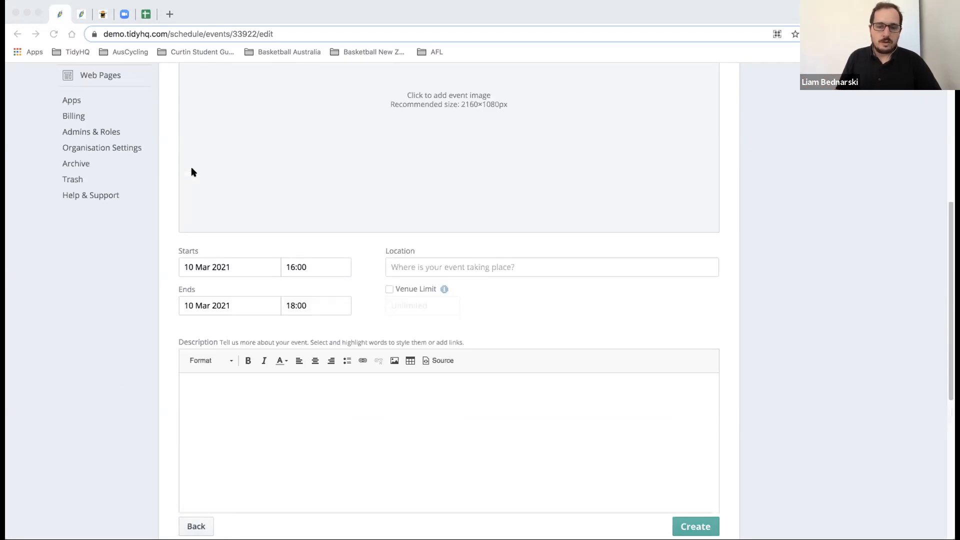
scroll(191, 171, down, 4)
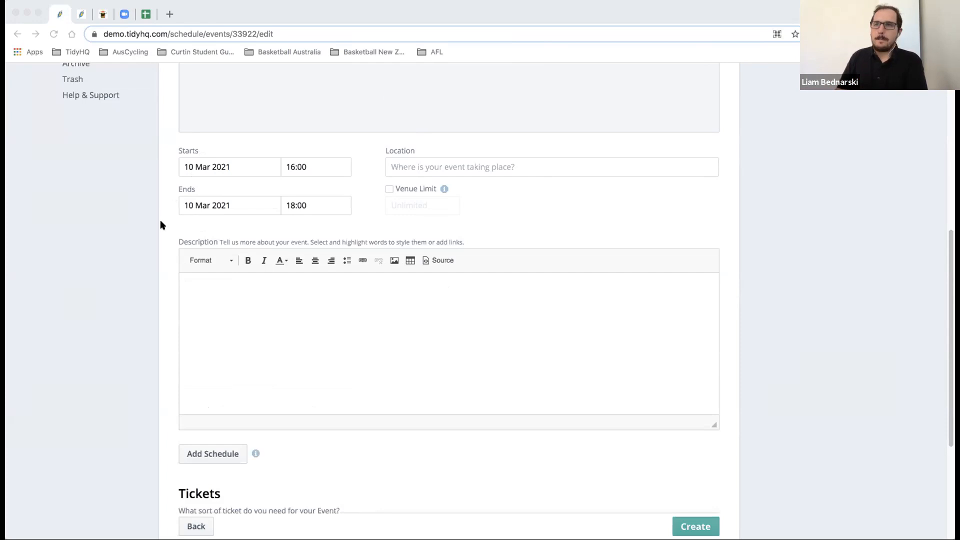
scroll(160, 220, up, 1)
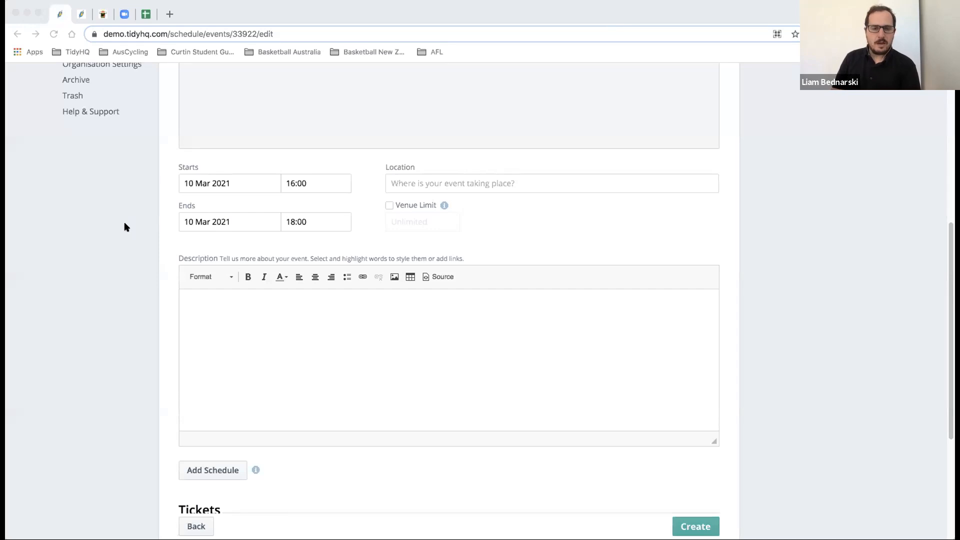
scroll(126, 227, down, 3)
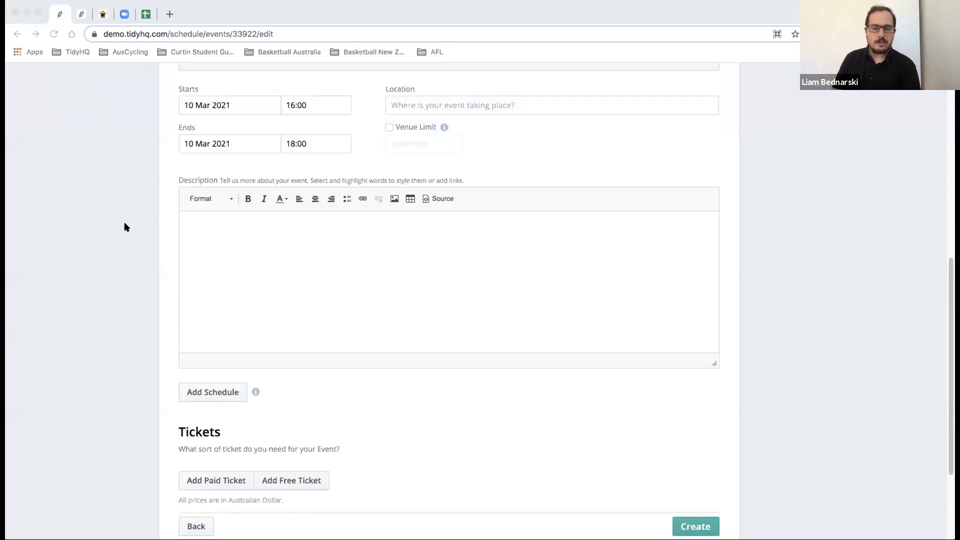
- Insert a blank schedule Item row with schedule item and Time fields into the new event
scroll(126, 227, down, 1)
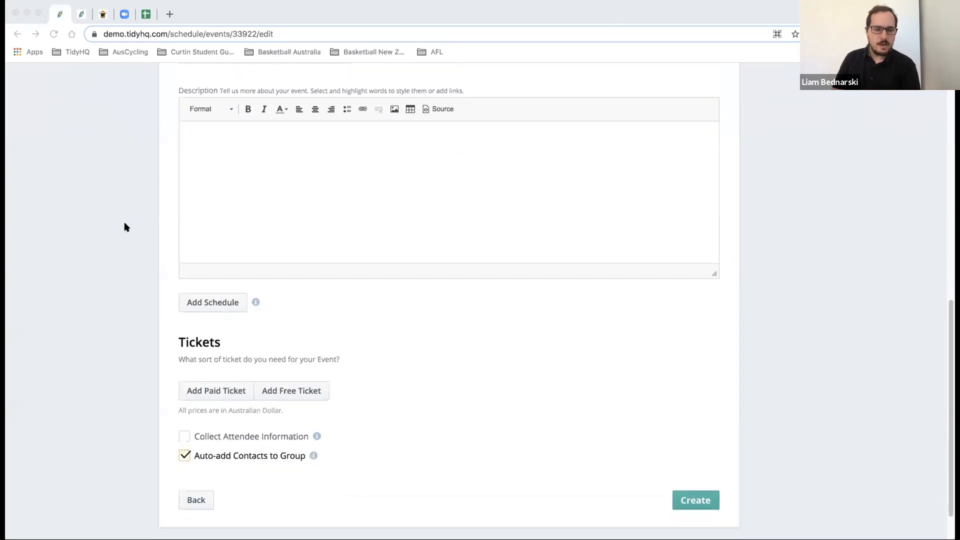
scroll(126, 227, up, 5)
scroll(126, 227, down, 5)
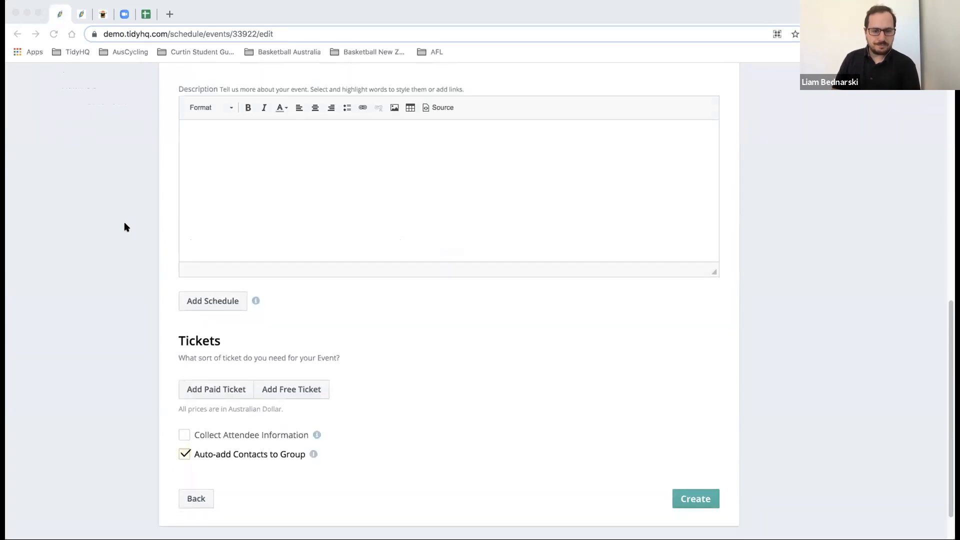
click(210, 302)
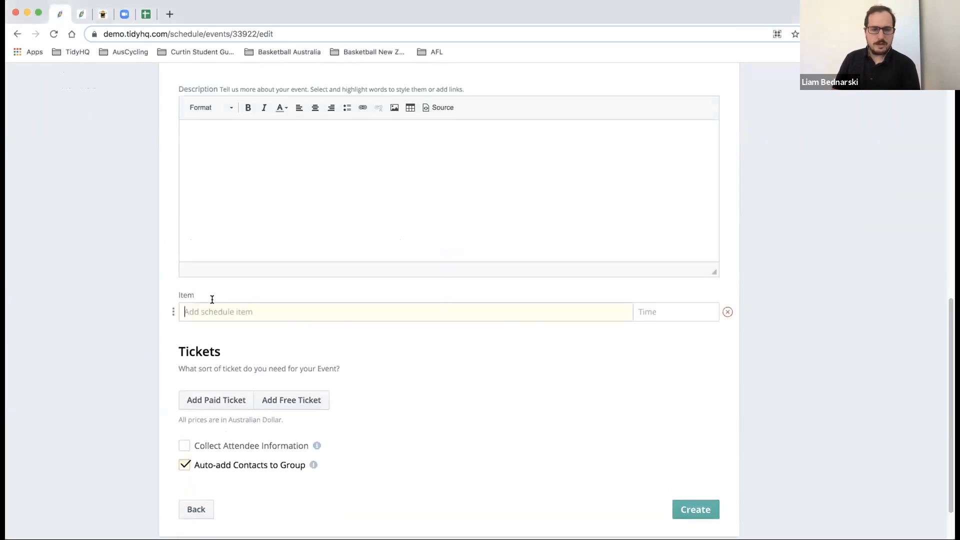
scroll(212, 299, up, 1)
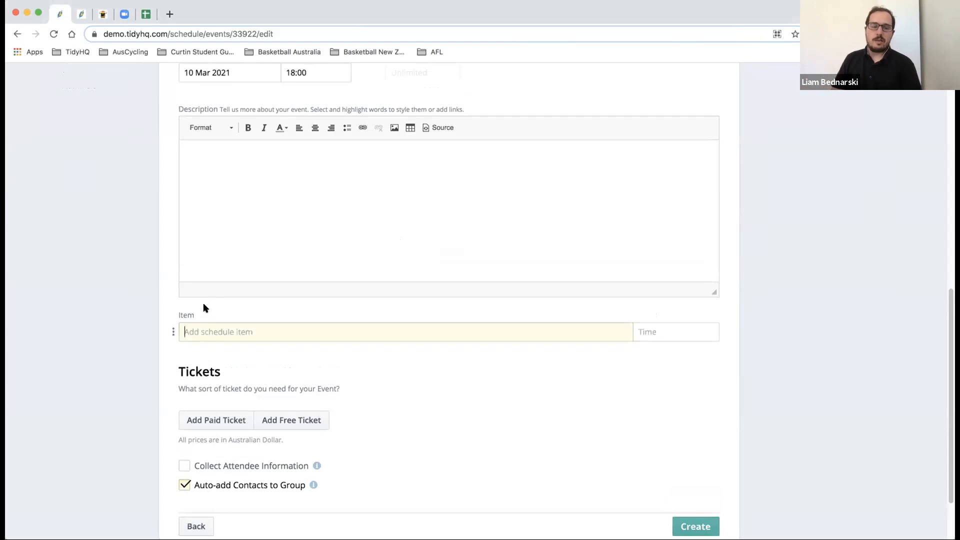
scroll(203, 304, up, 4)
scroll(204, 306, down, 3)
scroll(204, 305, down, 1)
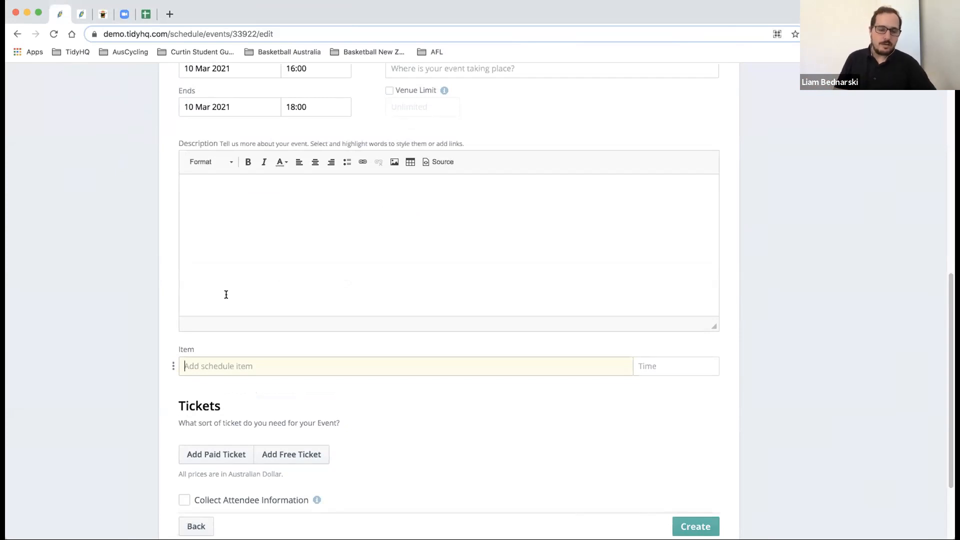
scroll(225, 294, down, 2)
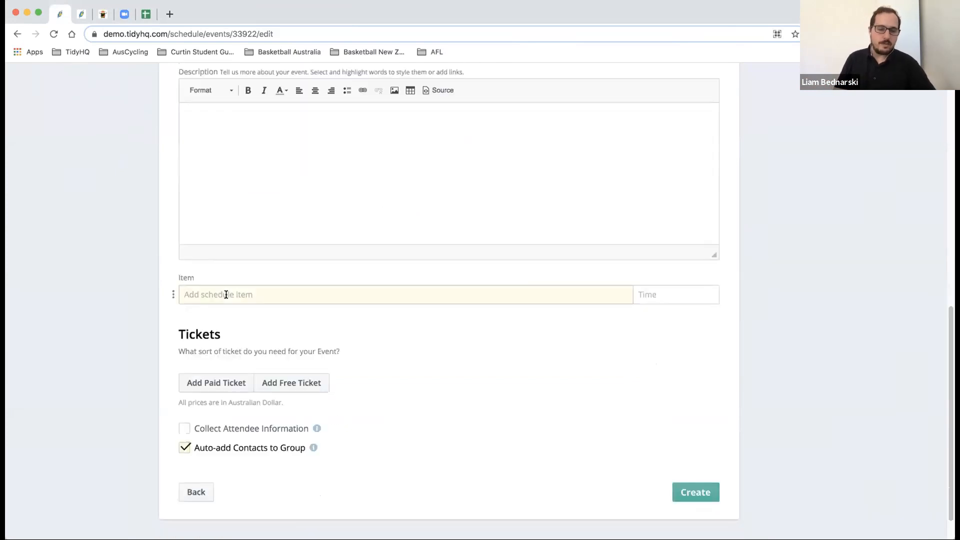
- Add a paid and a free ticket row, then open Ticket Settings for the paid ticket
click(229, 383)
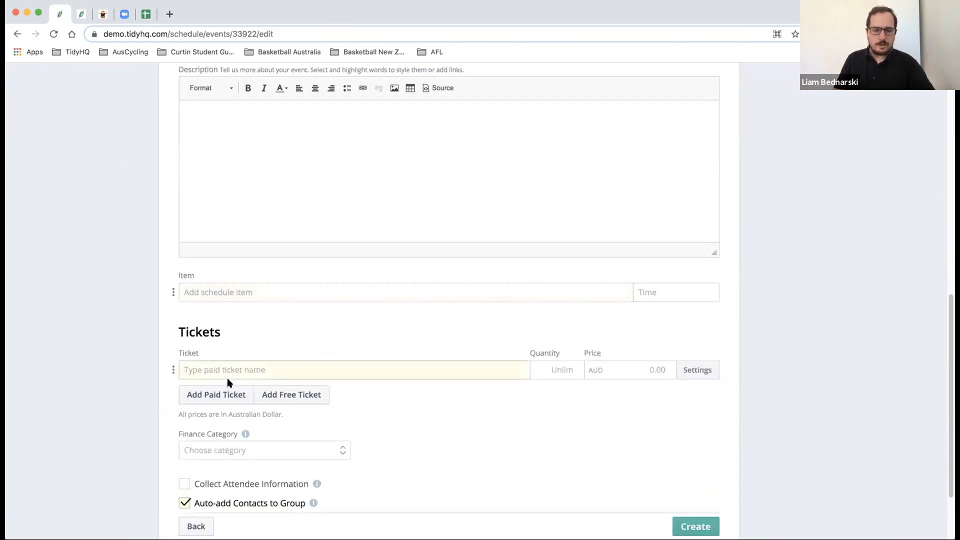
click(263, 395)
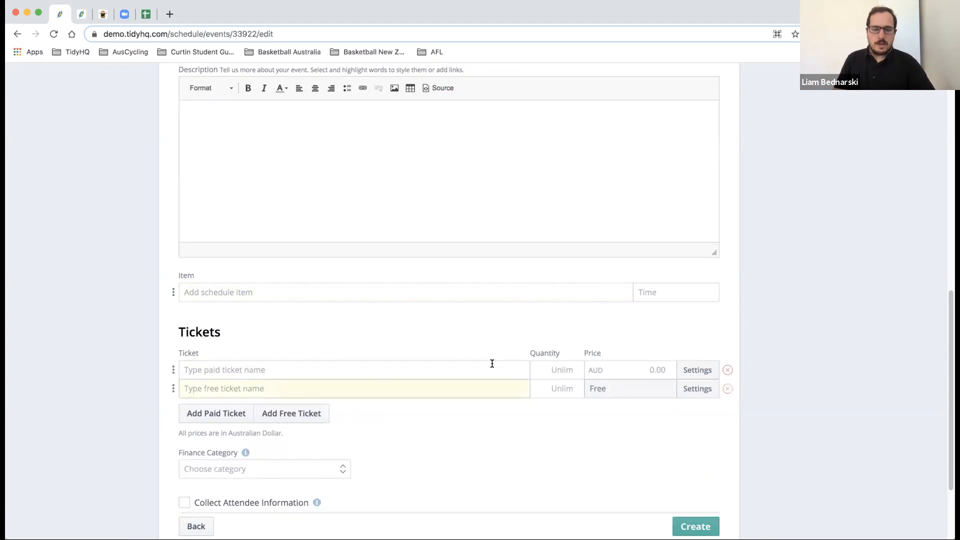
click(553, 369)
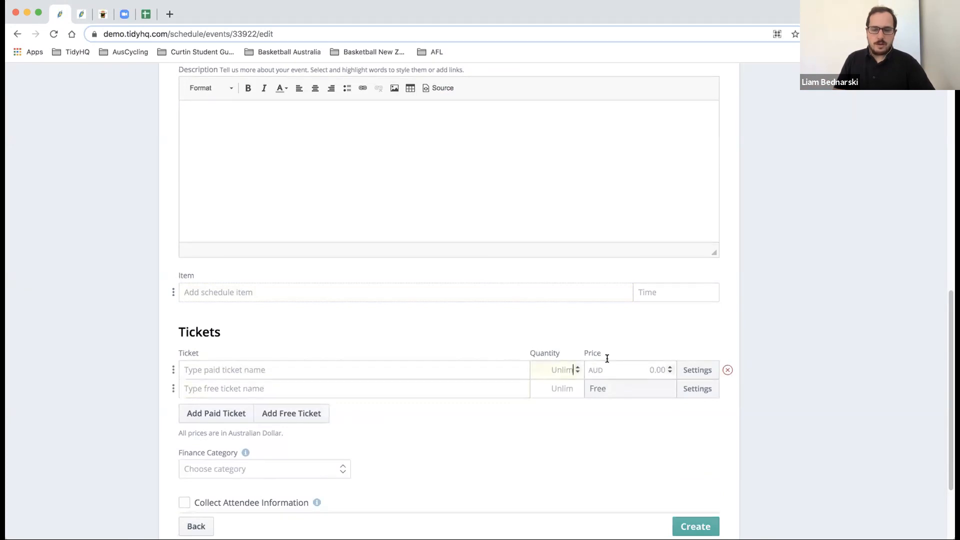
click(692, 369)
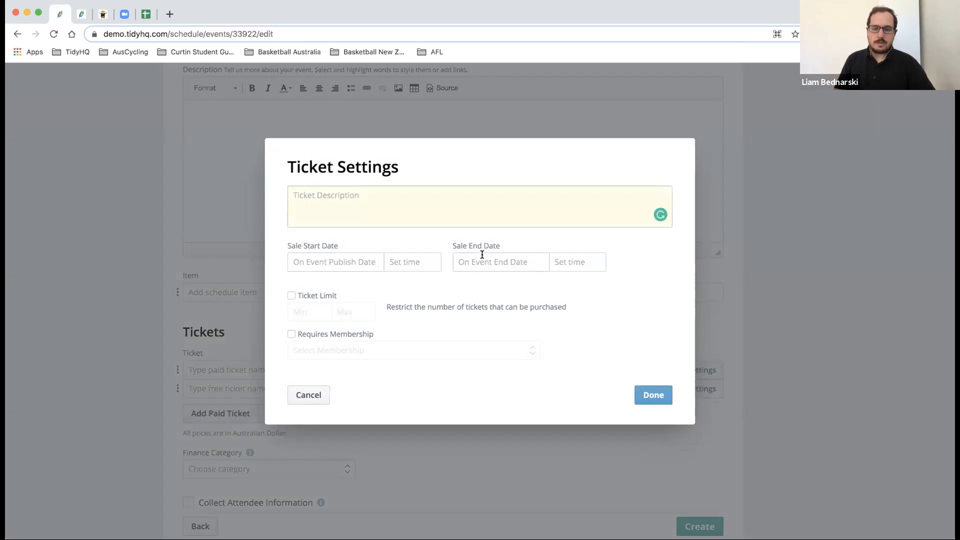
- Try a ticket limit and a Gold Level Bondi membership requirement, then cancel the ticket settings unsaved
click(291, 296)
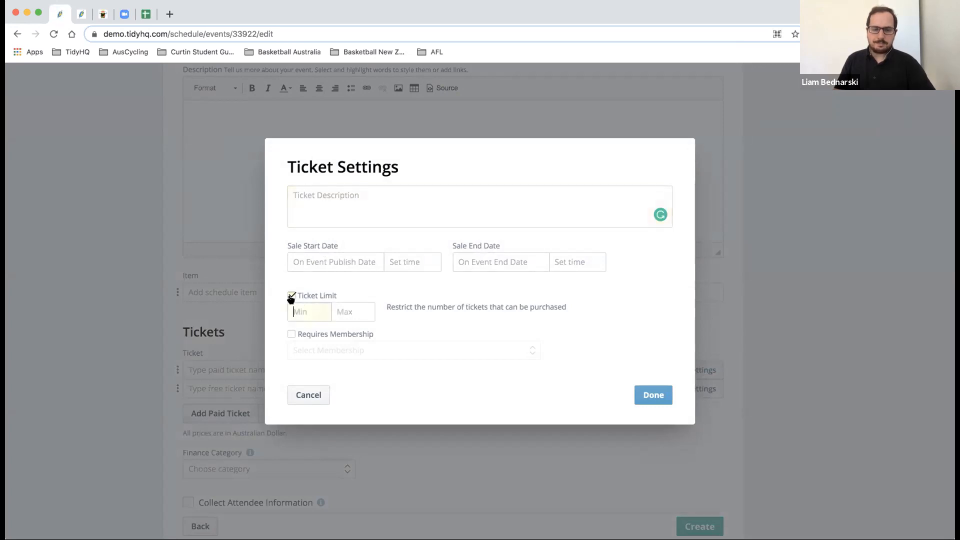
click(291, 335)
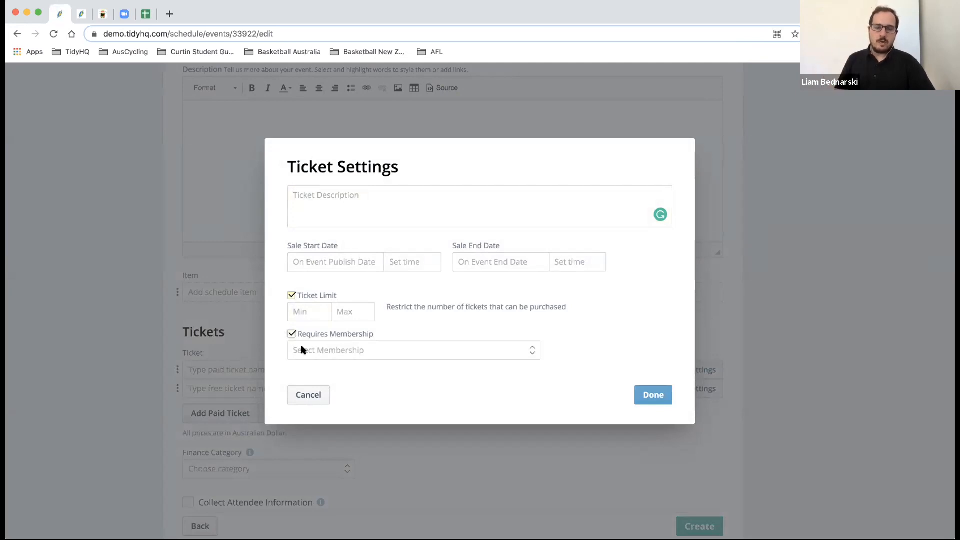
click(302, 350)
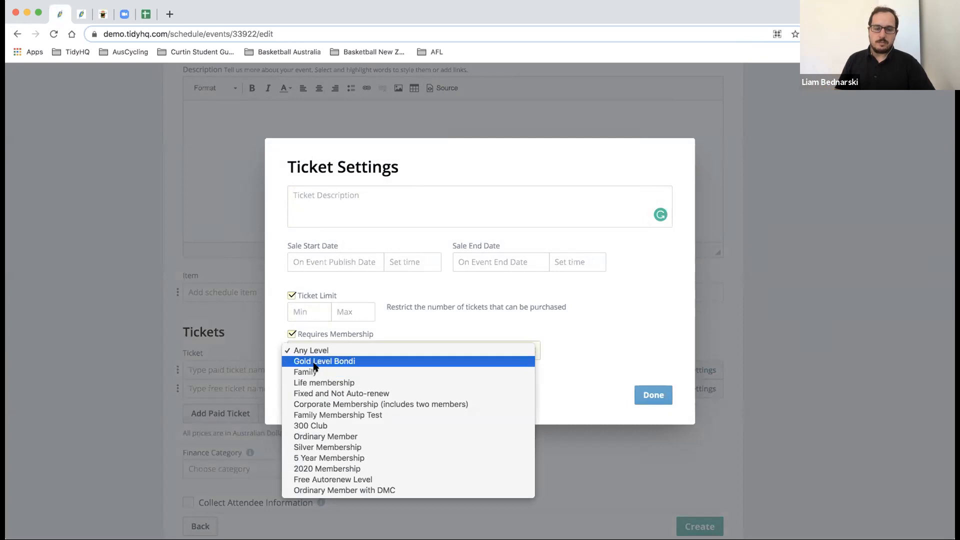
click(315, 363)
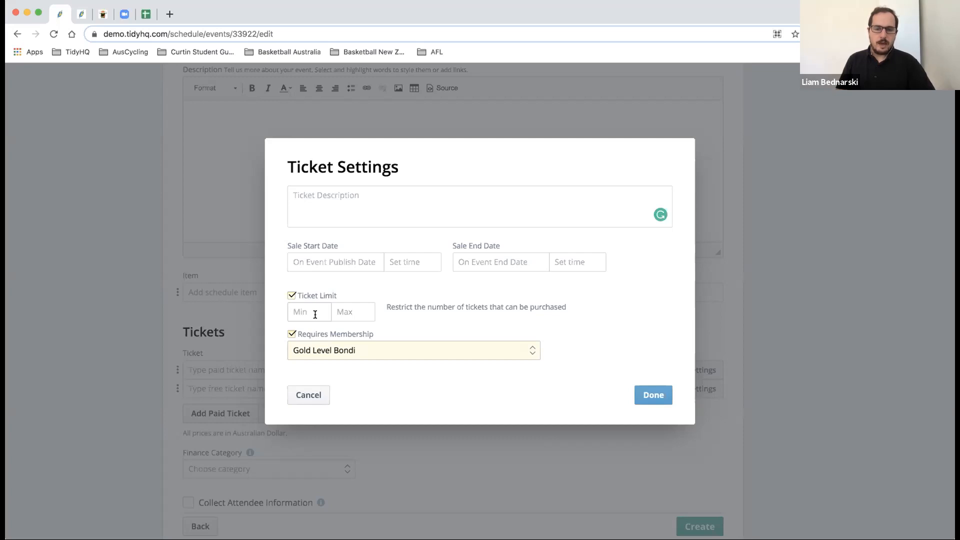
click(358, 312)
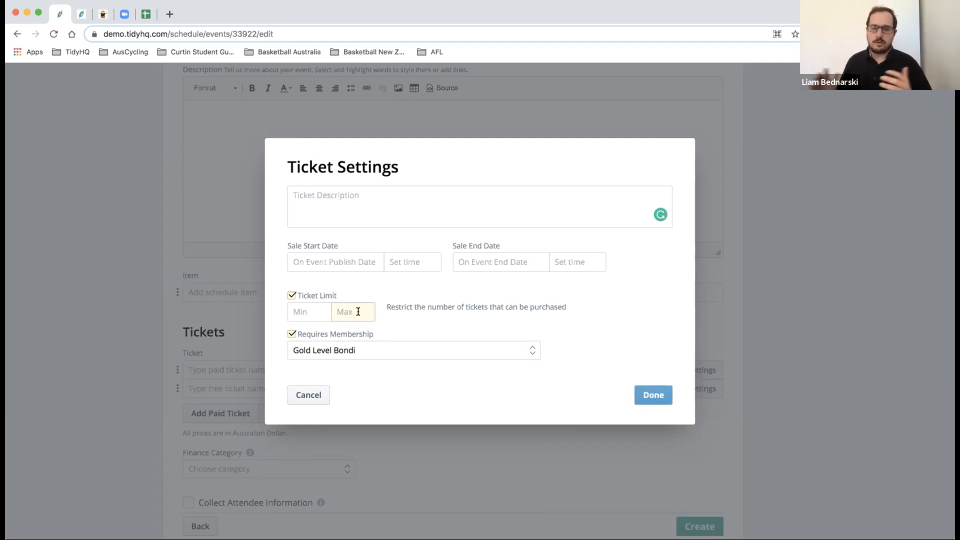
click(315, 400)
scroll(300, 390, down, 2)
- Set the Finance Category to Events and tick Collect Attendee Information
click(290, 385)
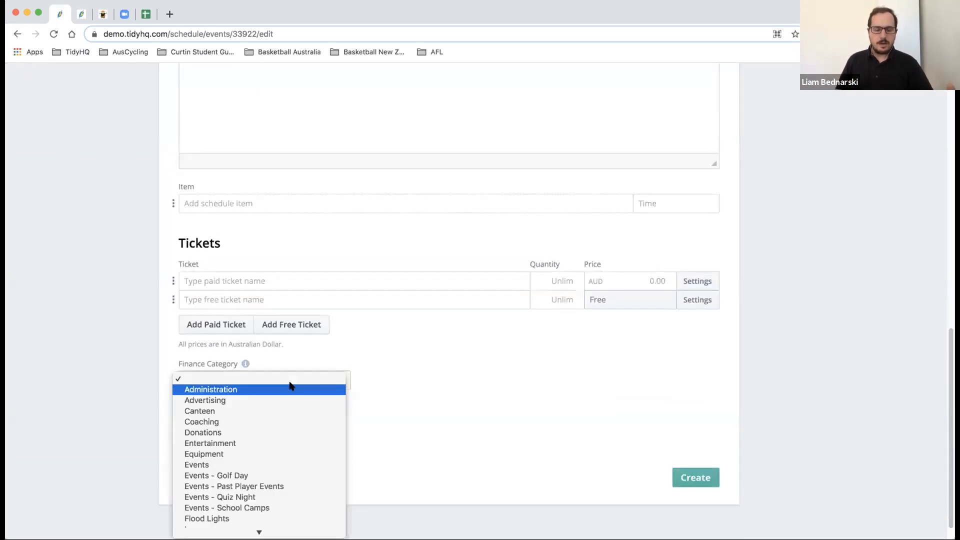
click(263, 462)
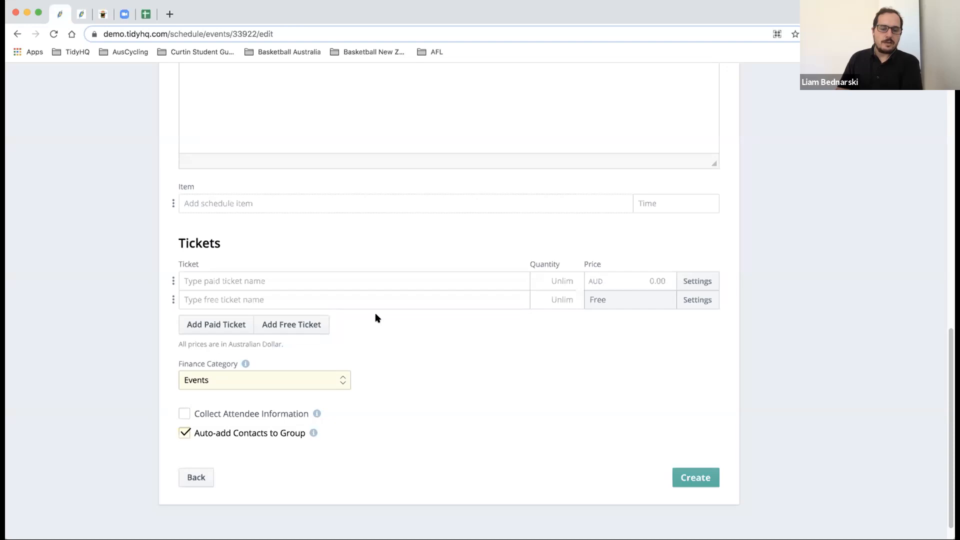
click(185, 413)
scroll(209, 411, down, 3)
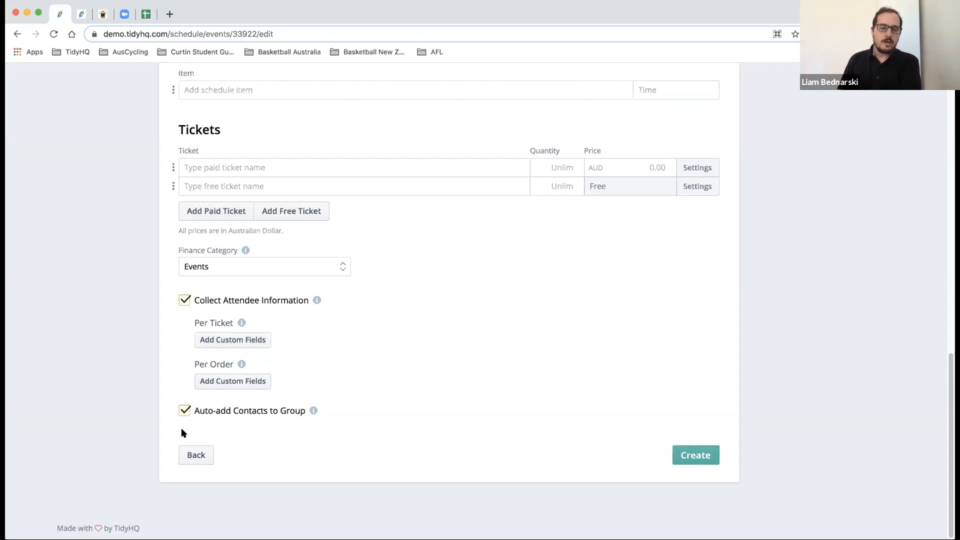
- Name the paid ticket 'Event Ticket 1' and set its price to 5.00
scroll(265, 368, up, 3)
click(281, 268)
text(Event)
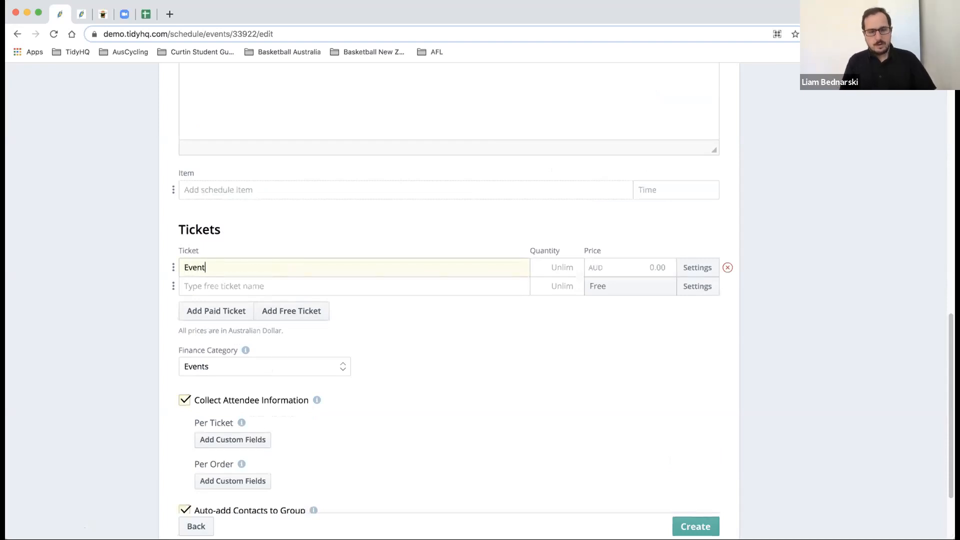
text( Ticket 1)
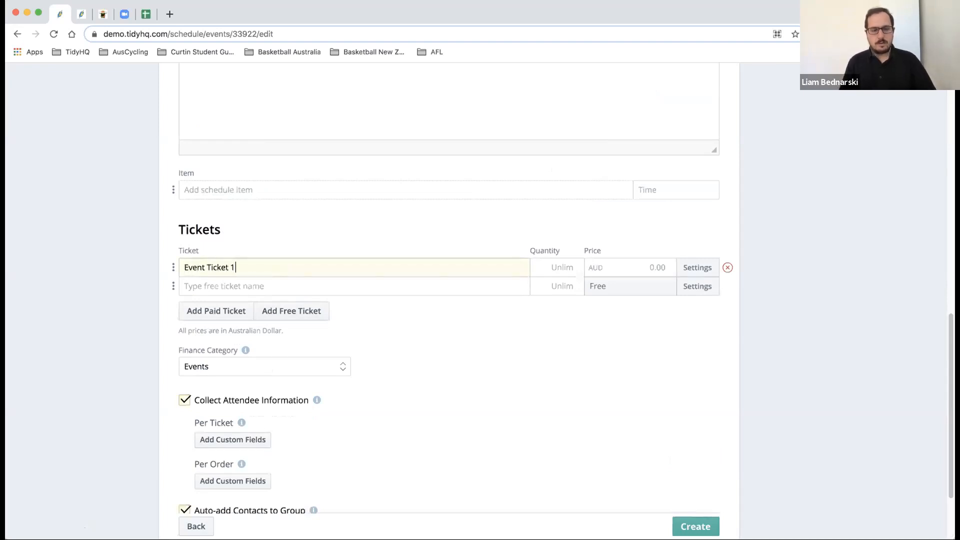
click(608, 267)
text(5.00)
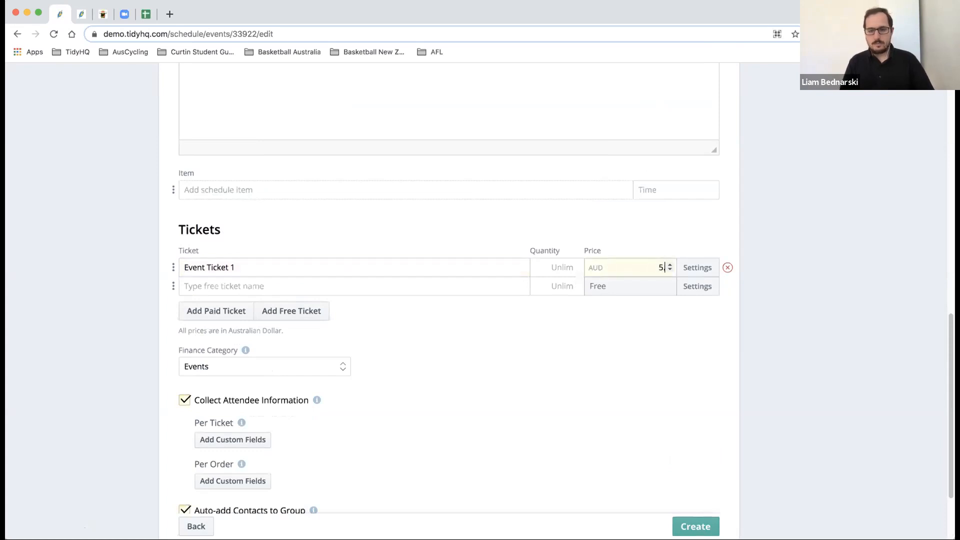
scroll(600, 340, down, 2)
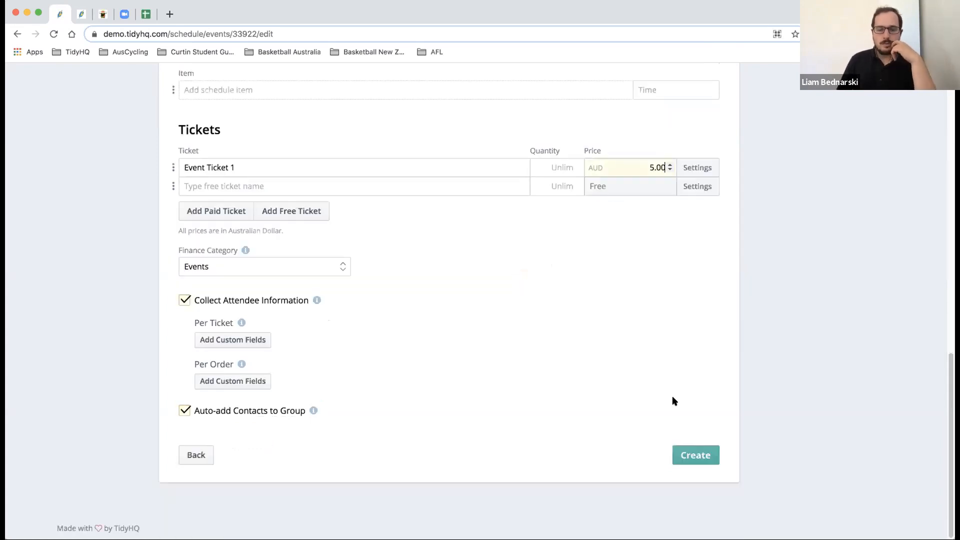
click(690, 452)
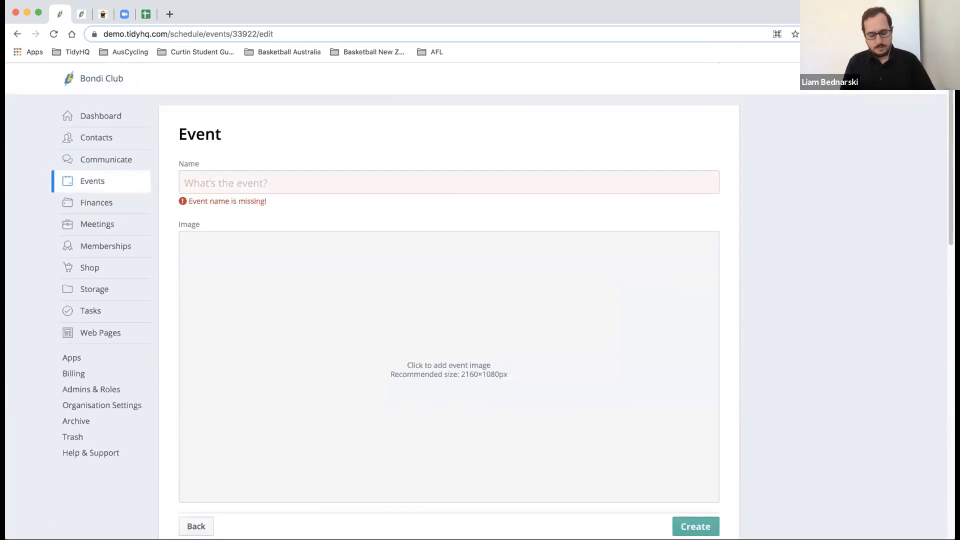
- Rename the event to 'Curtin Event 1'
text(Eve)
key(BackSpace)
key(BackSpace)
key(BackSpace)
text(U)
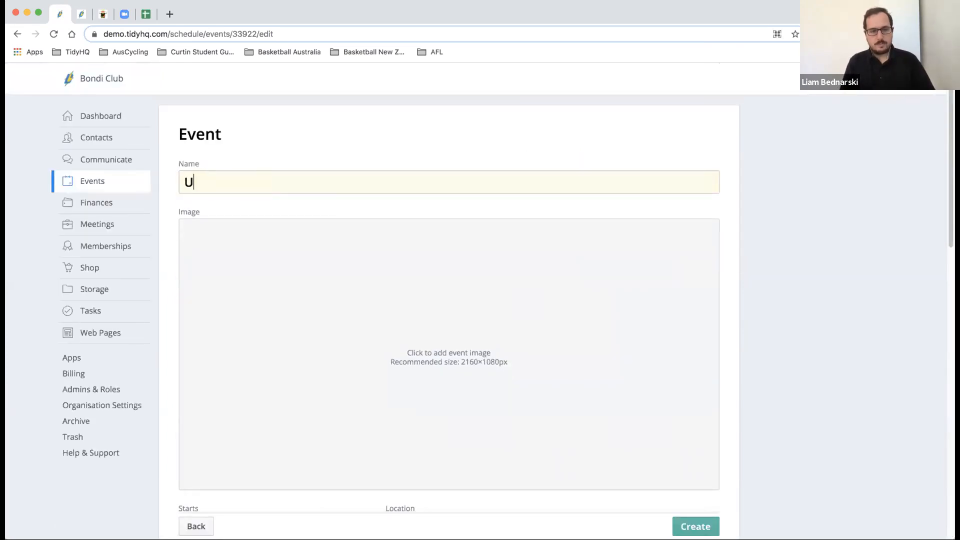
text(niversity Club)
key(BackSpace)
key(BackSpace)
key(BackSpace)
key(BackSpace)
key(BackSpace)
key(BackSpace)
key(BackSpace)
key(BackSpace)
key(BackSpace)
key(BackSpace)
key(BackSpace)
key(BackSpace)
key(BackSpace)
key(BackSpace)
key(BackSpace)
text(CU)
key(BackSpace)
text(urtin Event 1)
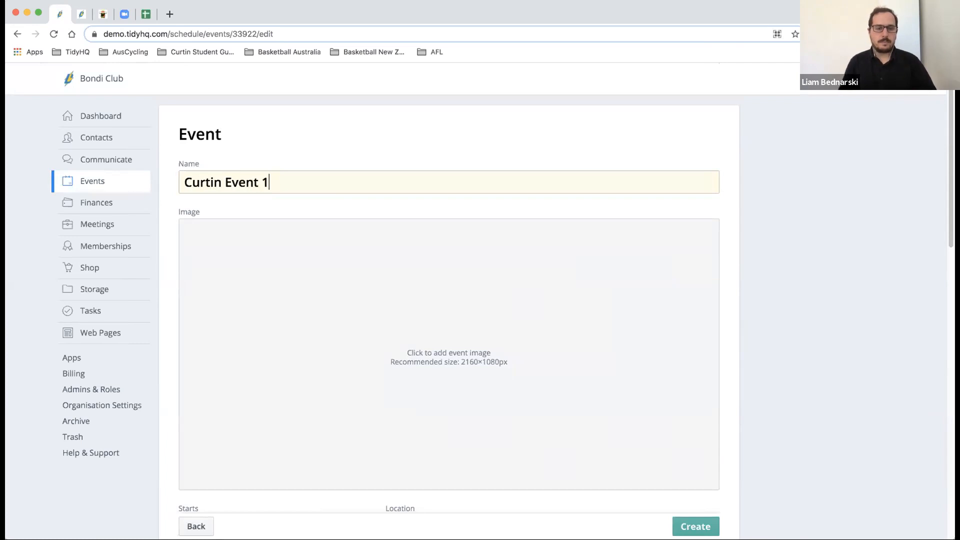
- Remove the empty free ticket row, leaving only Event Ticket 1
scroll(441, 289, down, 10)
scroll(523, 331, up, 2)
scroll(520, 325, up, 3)
scroll(497, 281, down, 8)
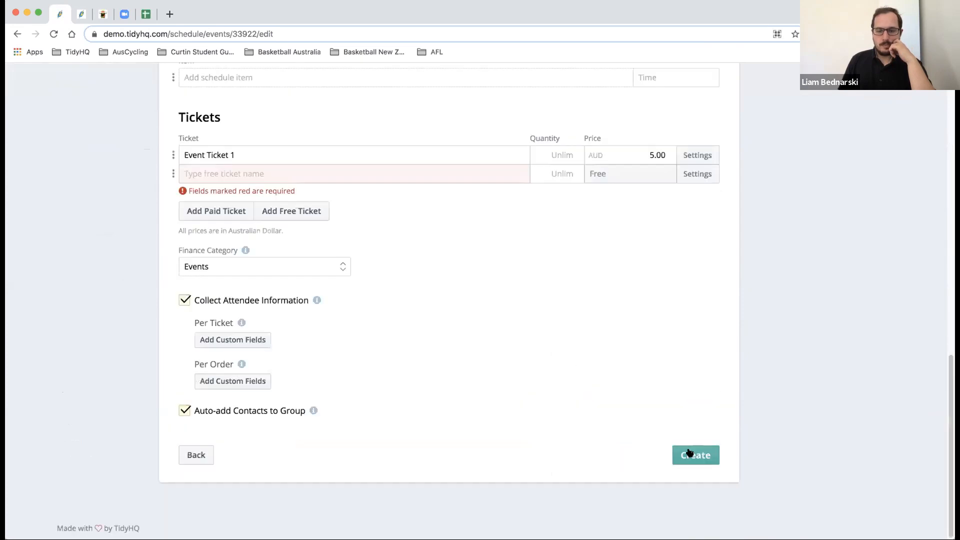
mouse_move(684, 174)
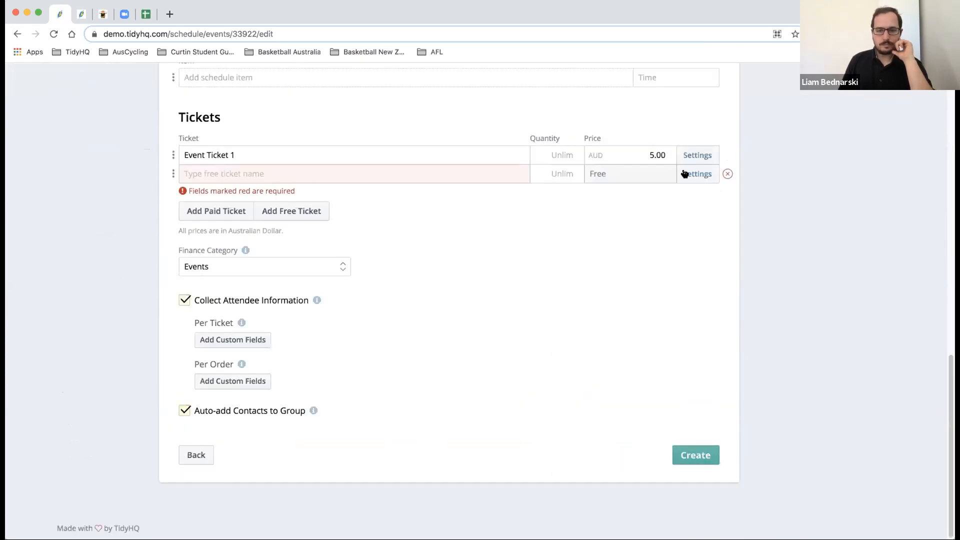
click(726, 174)
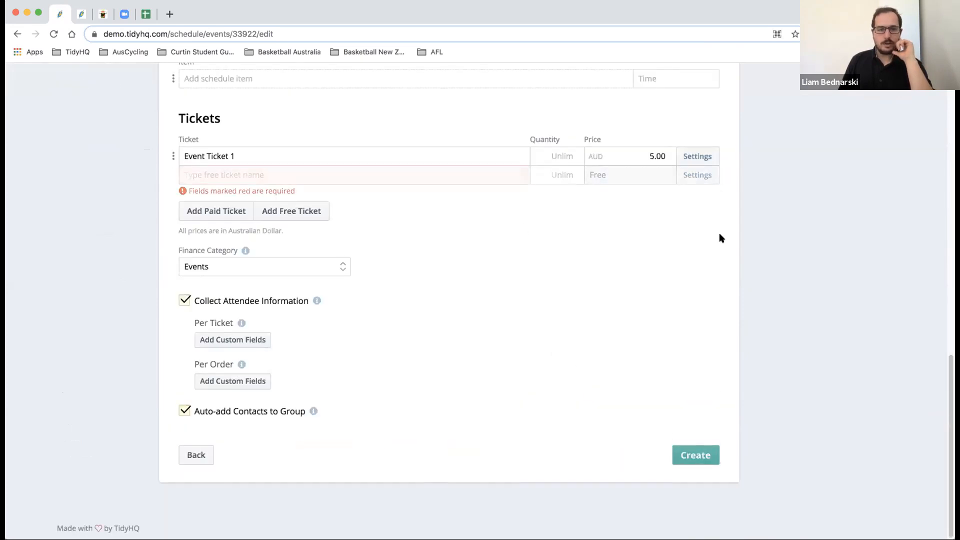
- Create Curtin Event 1 and publish it so the page offers Unpublish Event
click(705, 453)
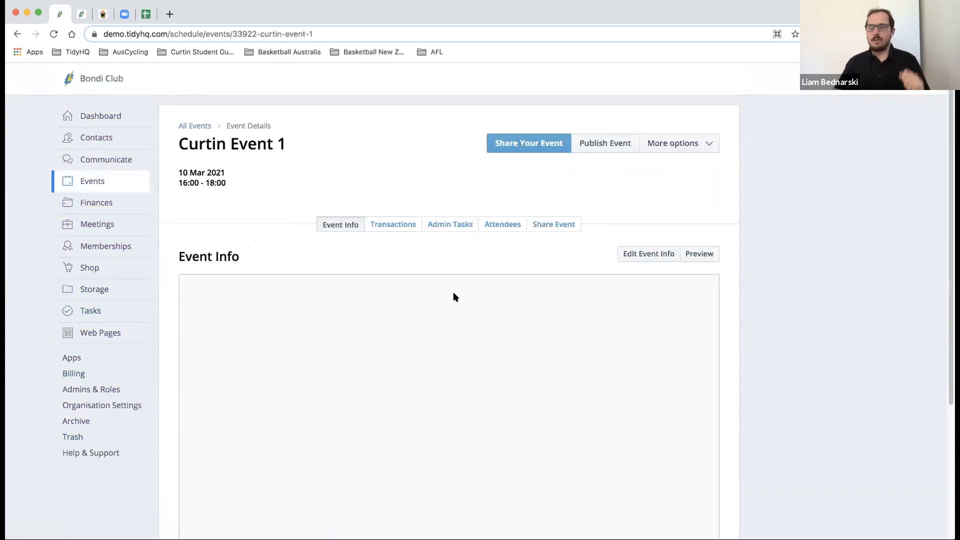
scroll(434, 276, down, 4)
scroll(435, 275, up, 3)
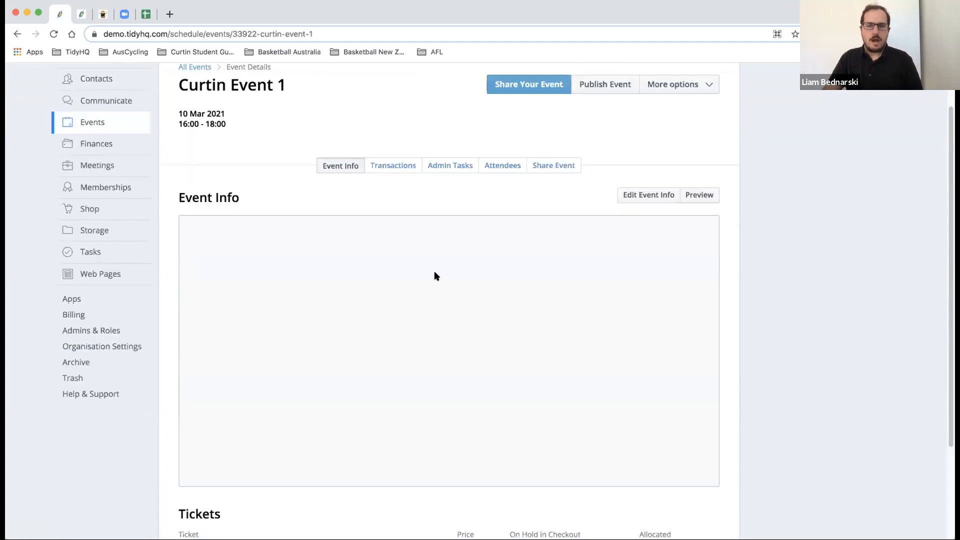
scroll(463, 216, up, 1)
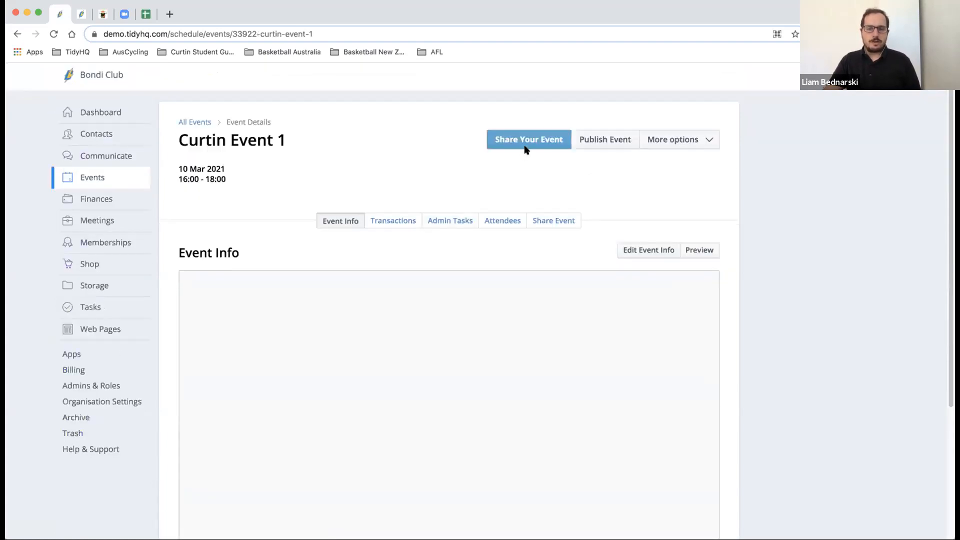
click(525, 145)
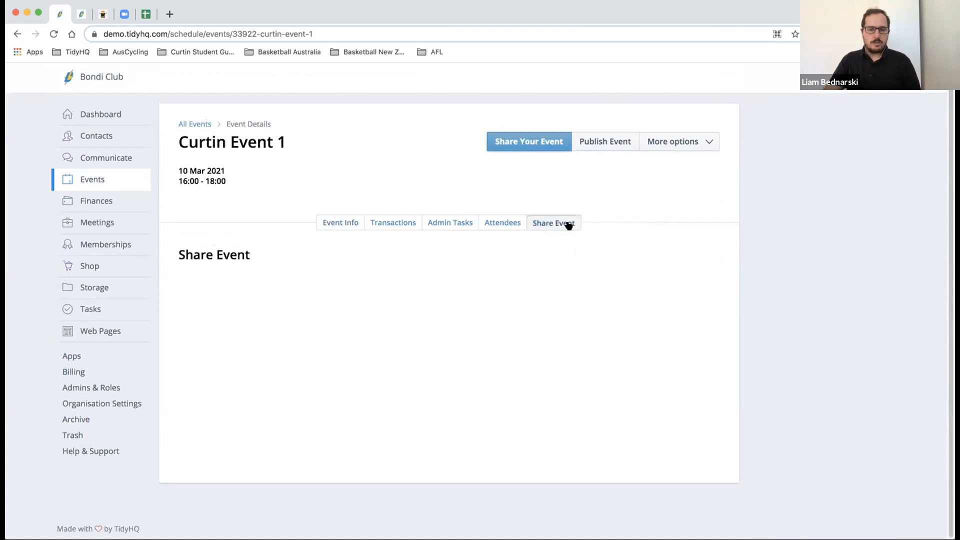
click(587, 142)
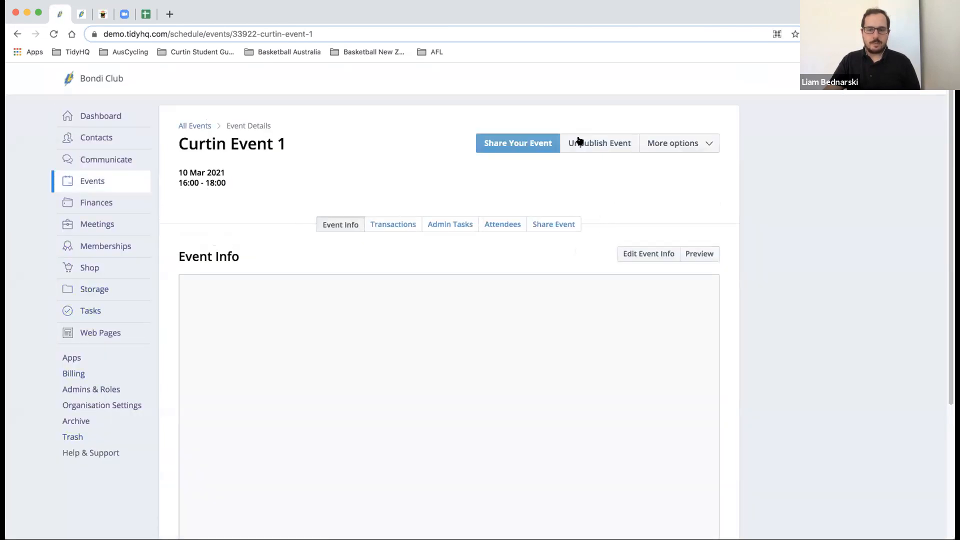
click(675, 143)
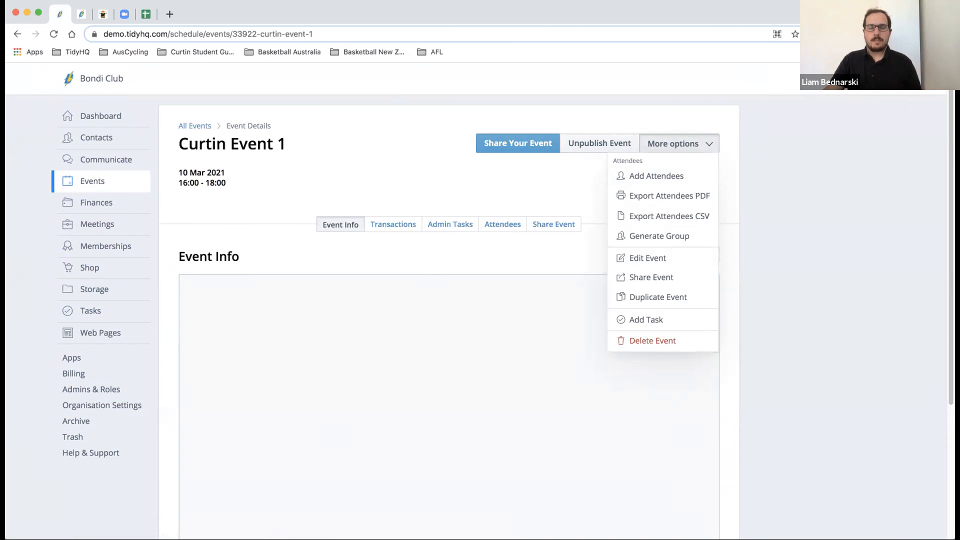
click(688, 108)
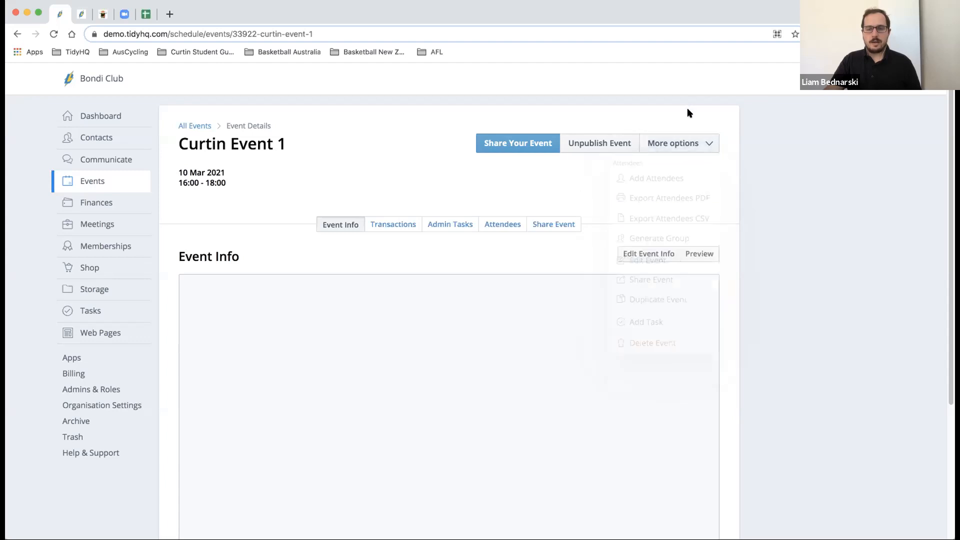
click(695, 139)
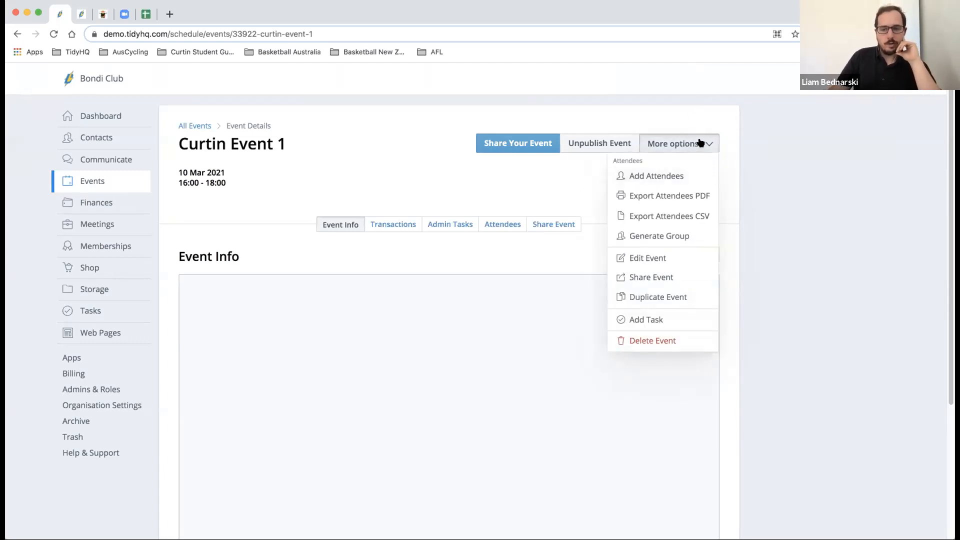
click(693, 176)
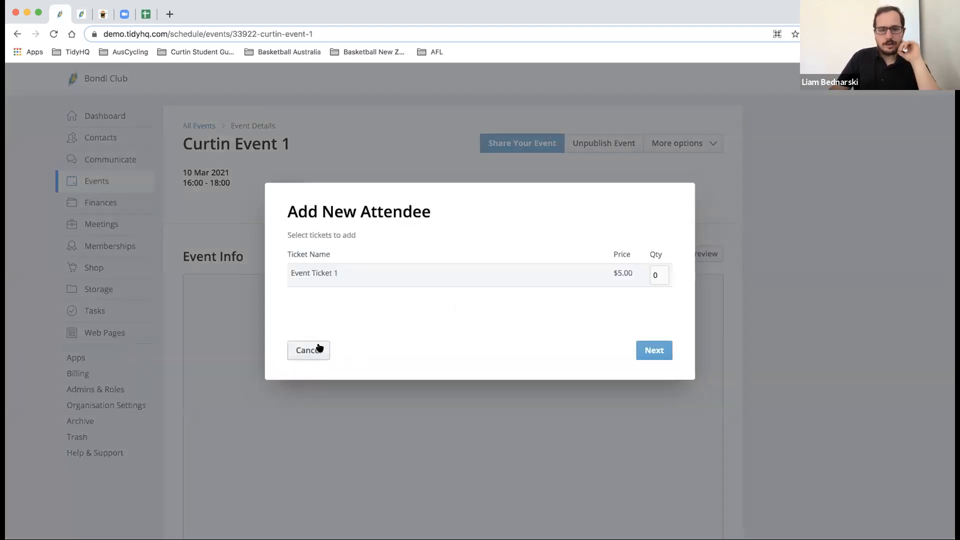
drag(659, 276, 643, 274)
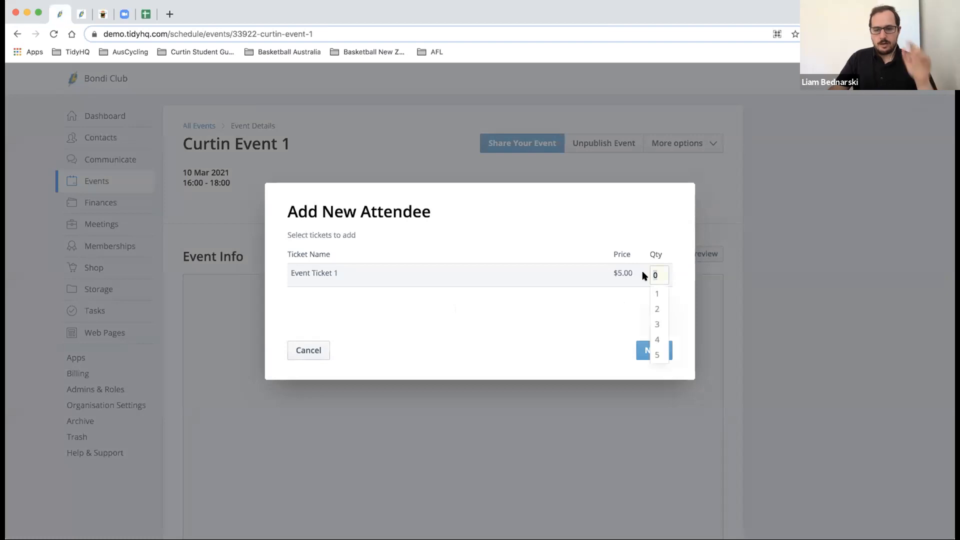
text(1)
click(645, 346)
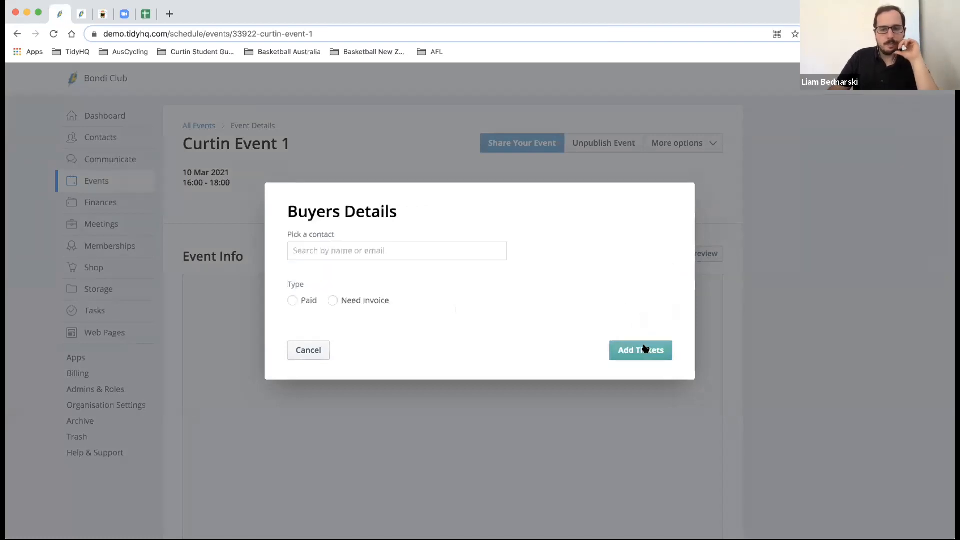
click(298, 352)
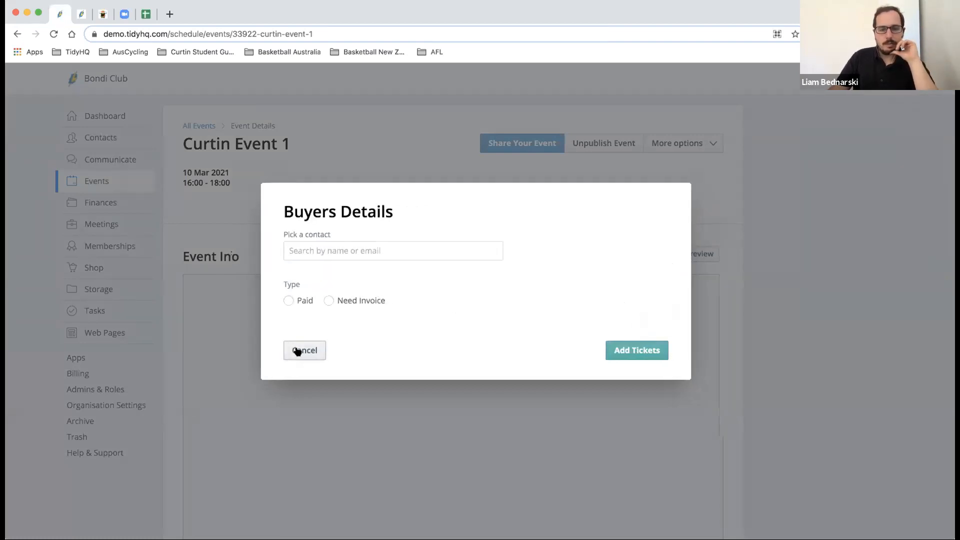
click(710, 135)
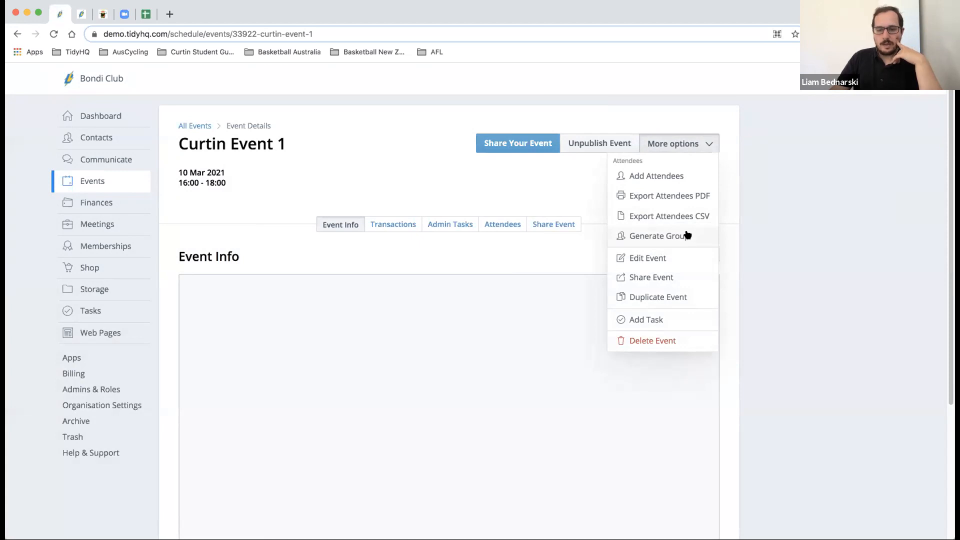
click(683, 276)
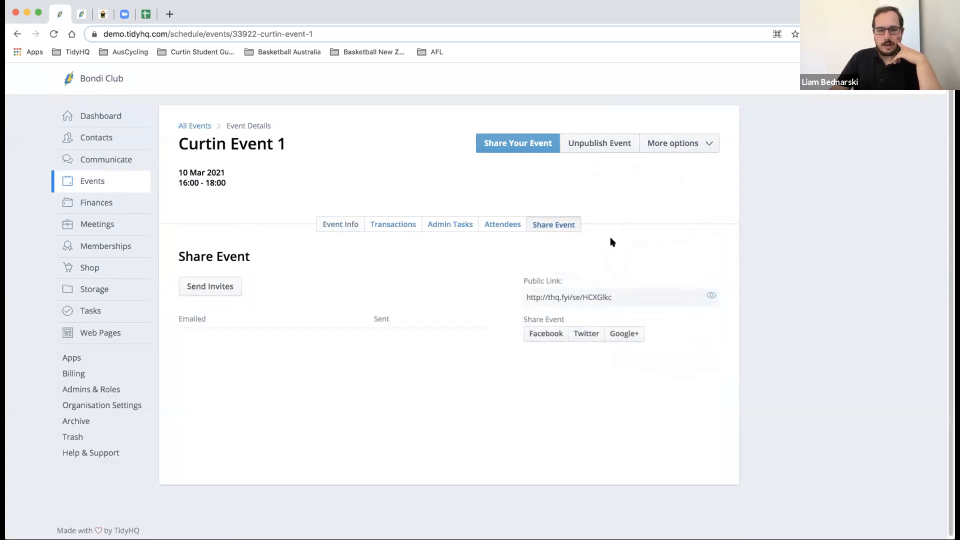
- On the Share Event page, open the Send Invites form twice and cancel it each time
click(223, 292)
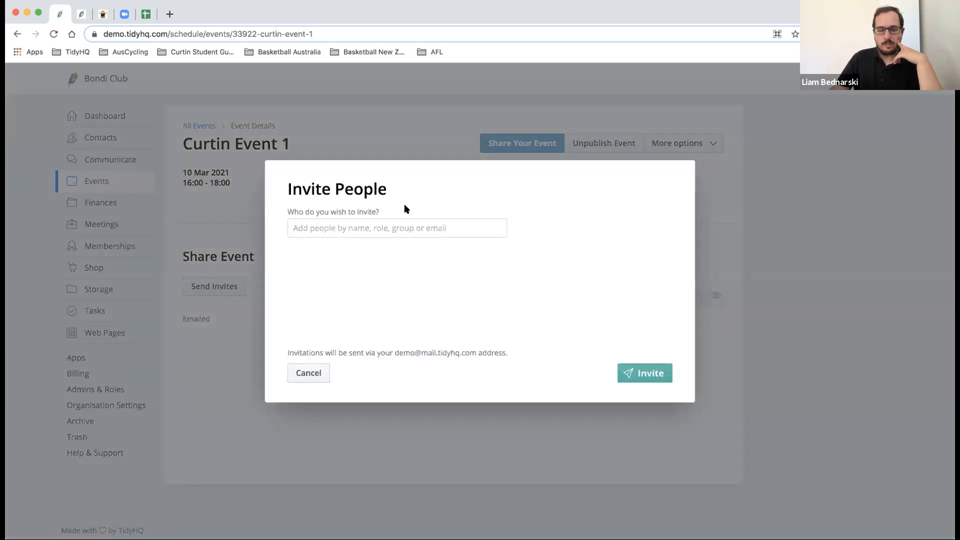
click(315, 373)
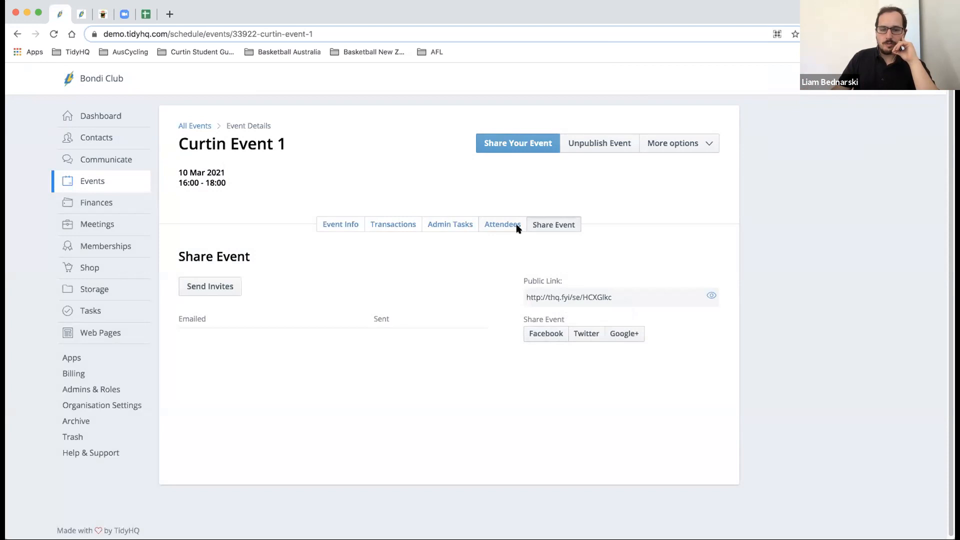
click(214, 286)
click(304, 370)
- Close the event actions menu and move from the Attendees tab to Admin Tasks
click(701, 145)
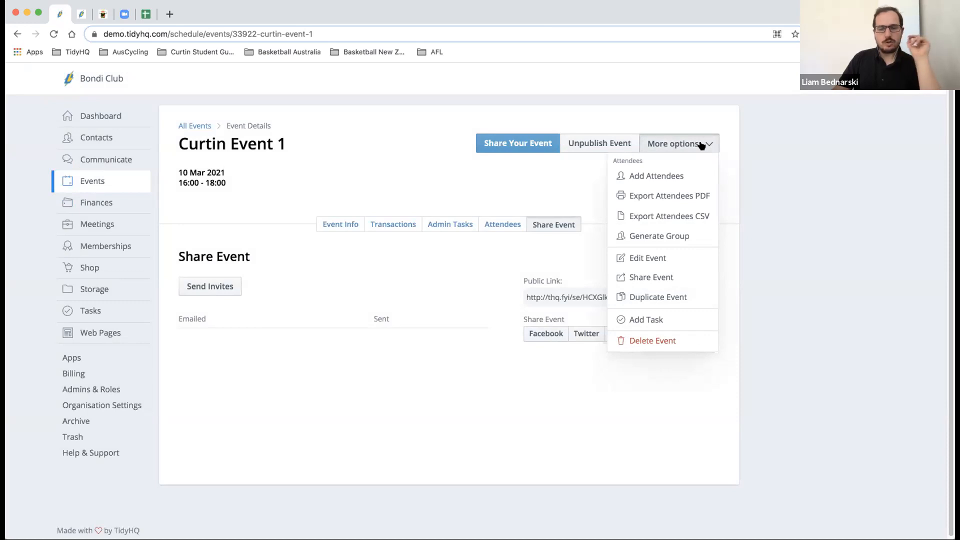
click(702, 145)
click(515, 225)
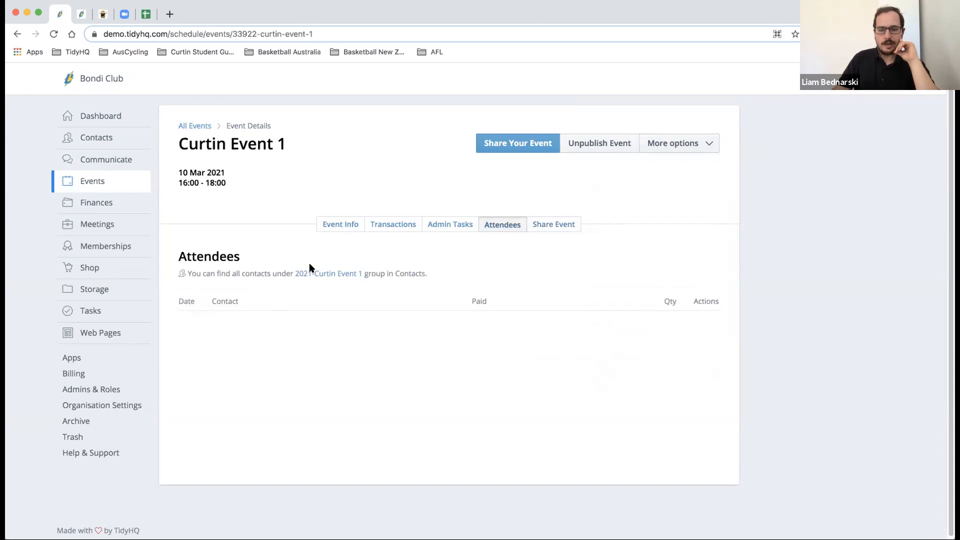
click(461, 225)
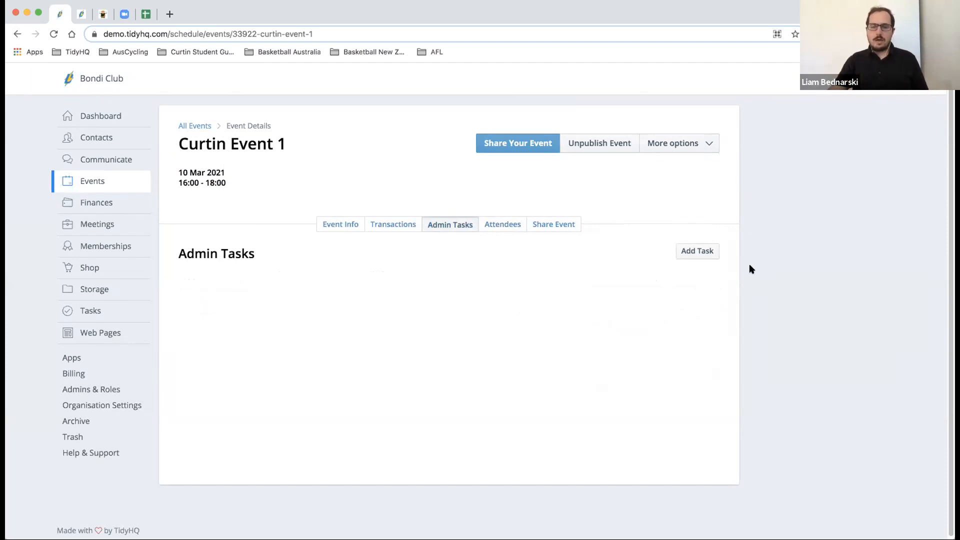
- Start a new admin task titled 'Buy Balloons'
click(697, 251)
click(396, 250)
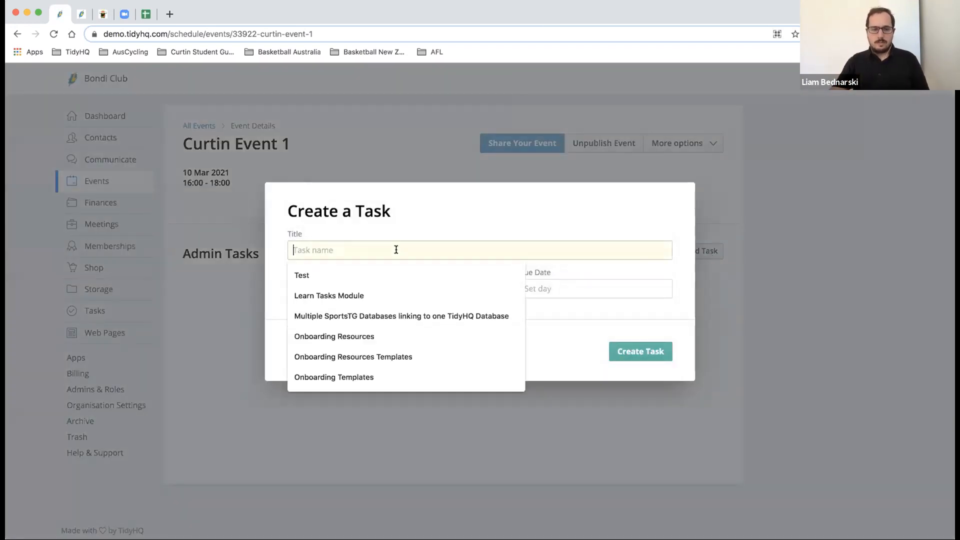
text(Buy Bull)
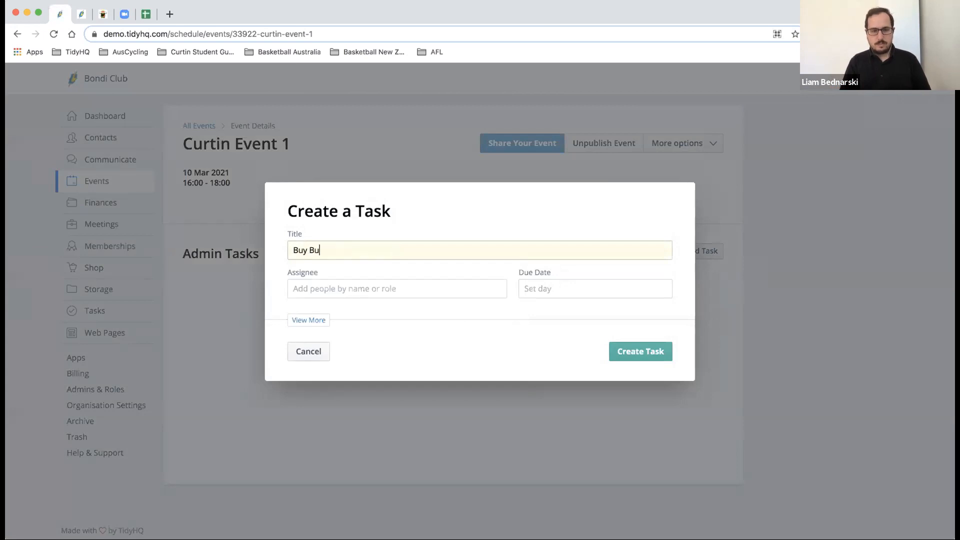
key(BackSpace)
key(BackSpace)
key(BackSpace)
text(allonns)
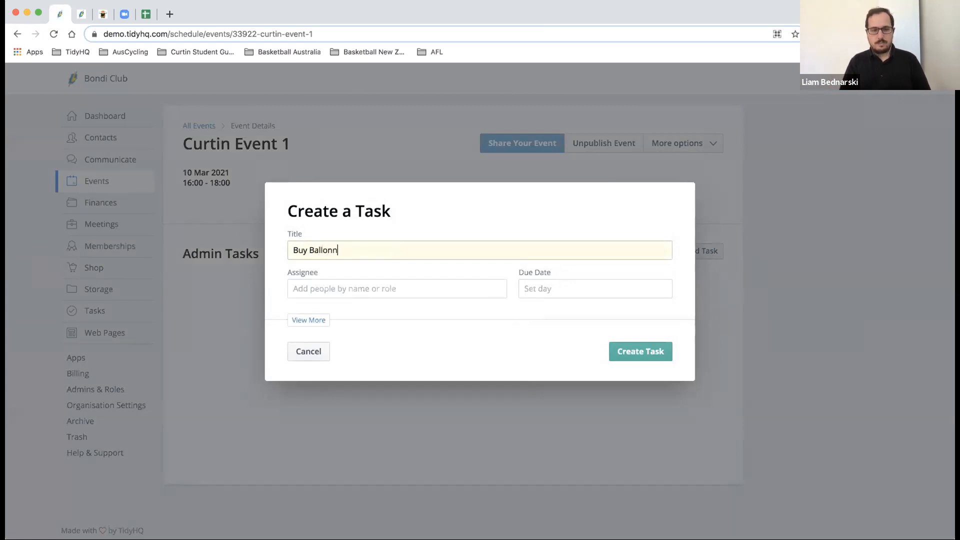
key(BackSpace)
key(BackSpace)
key(BackSpace)
text(ons)
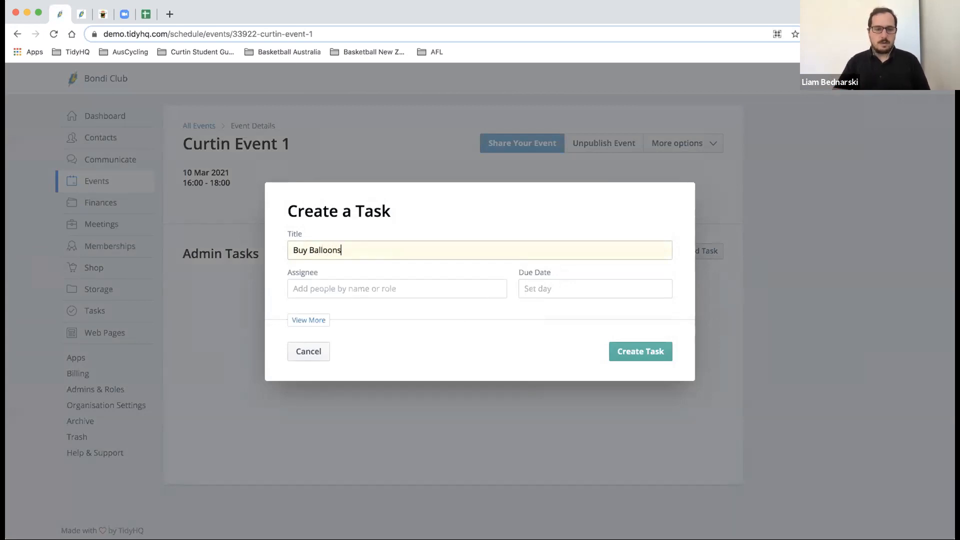
- Assign the task to a member, give it due date 10/03/2021, and create it
click(400, 288)
text(liam)
click(403, 321)
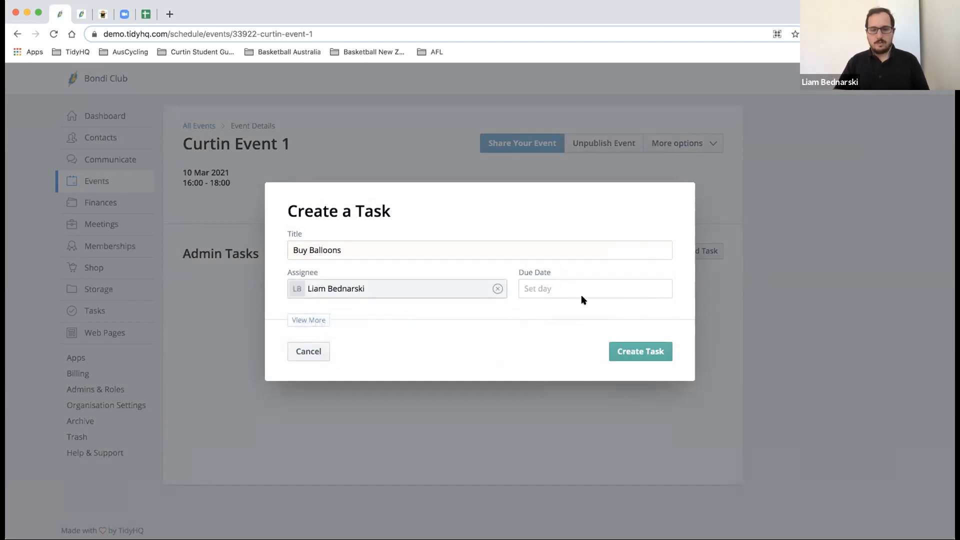
click(581, 292)
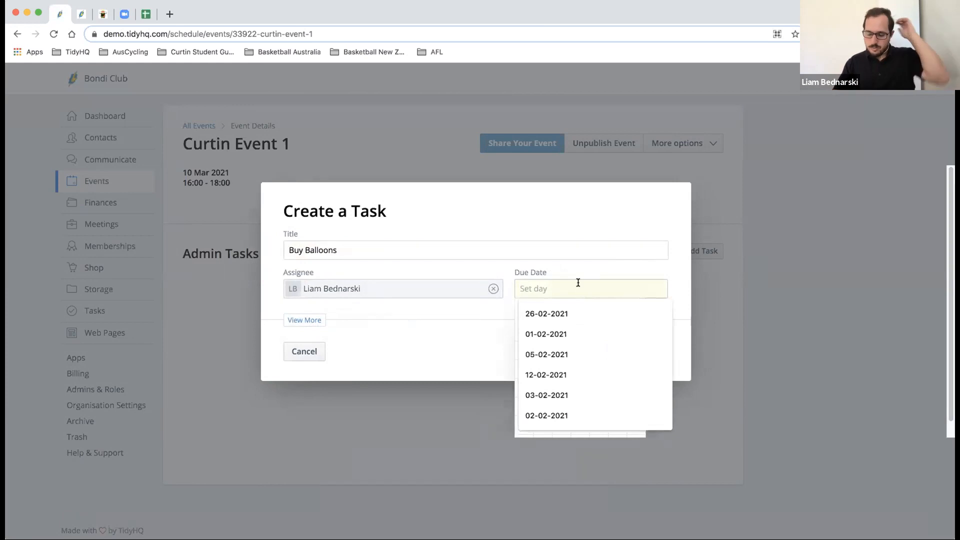
text(10/03/2021)
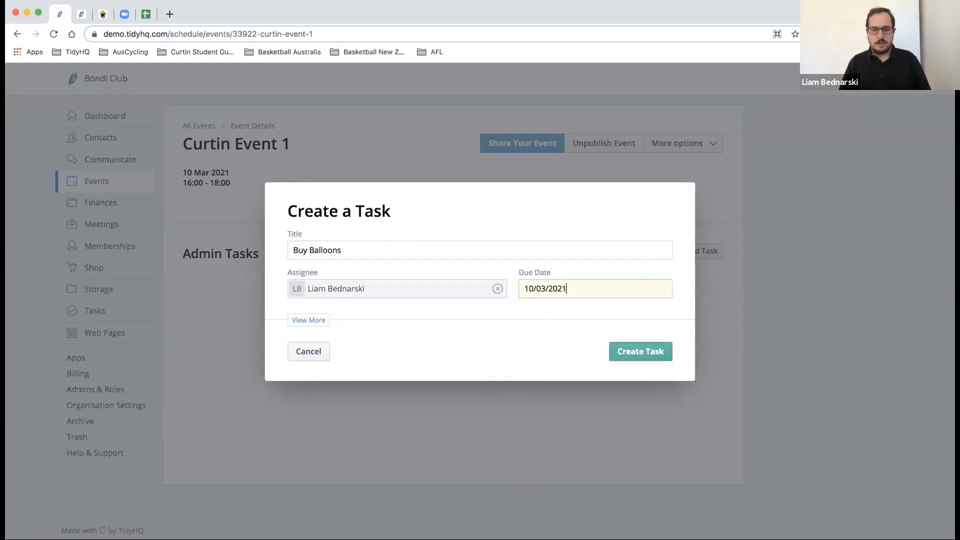
click(661, 352)
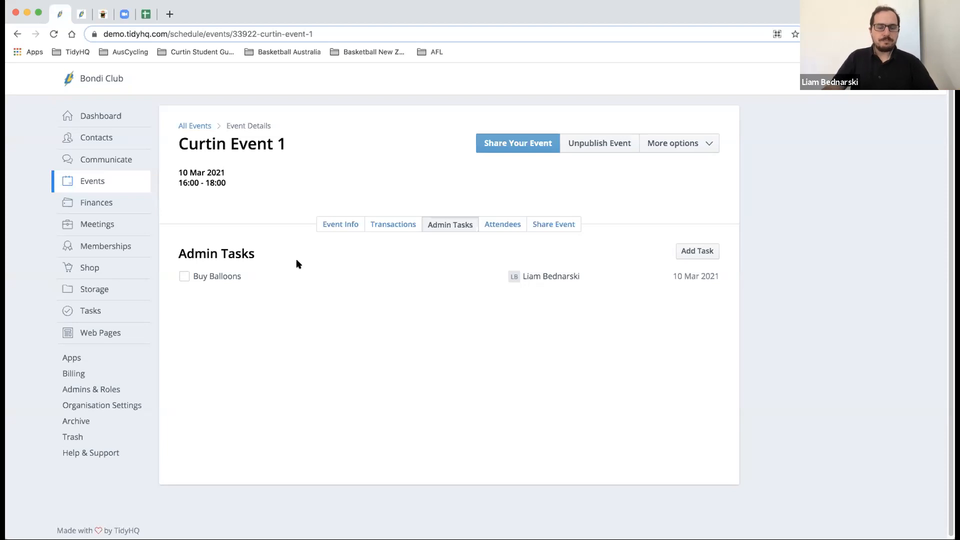
- Check the Transactions tab, then review Event Info listing the $5.00 Event Ticket 1
click(397, 228)
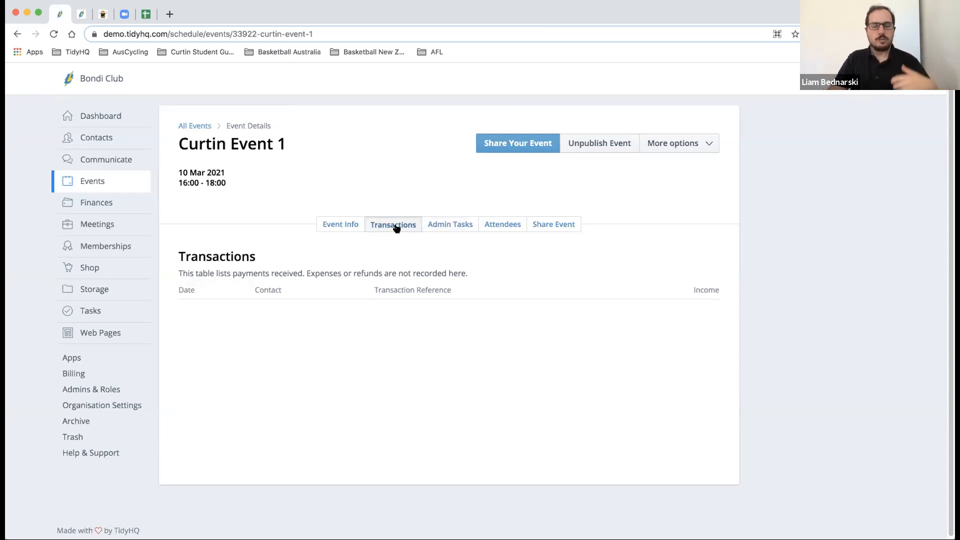
click(350, 233)
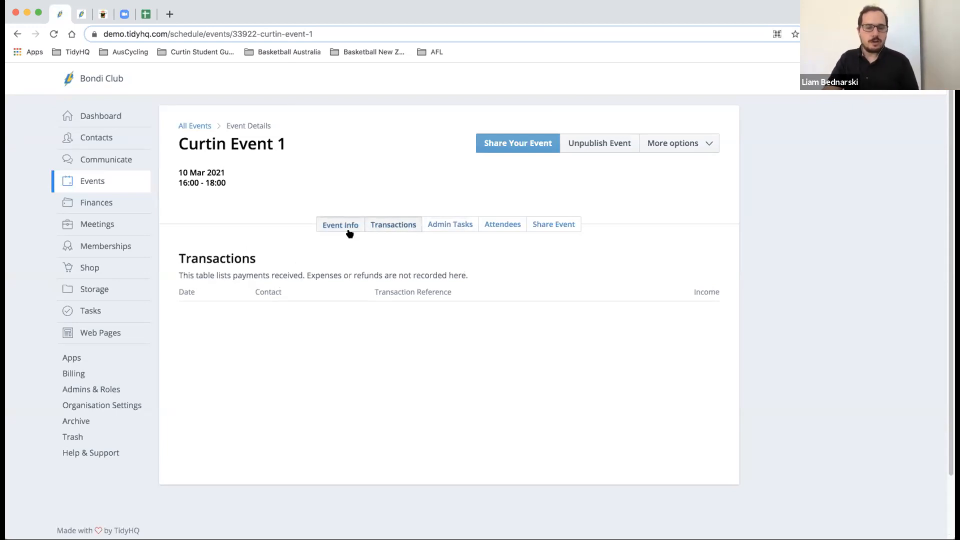
scroll(335, 226, down, 4)
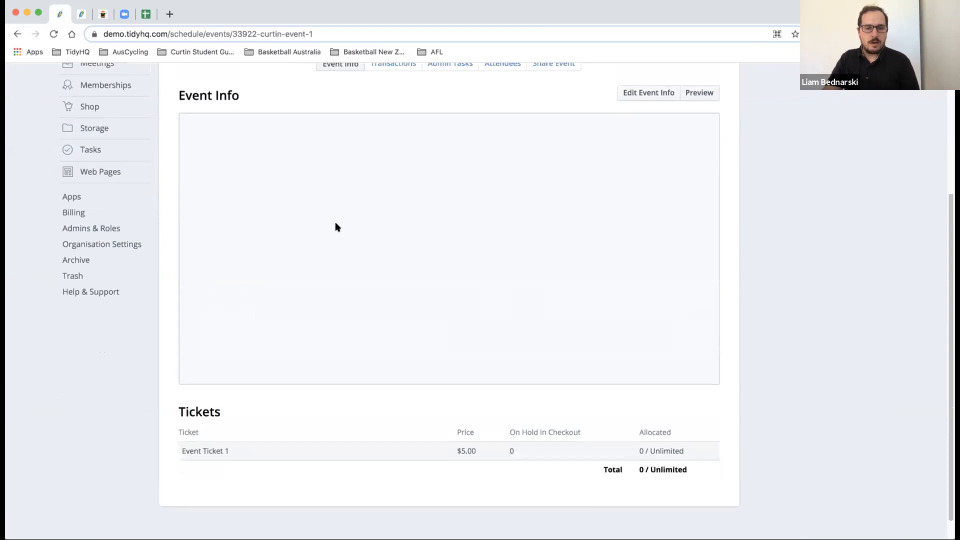
scroll(336, 226, up, 2)
scroll(335, 225, up, 4)
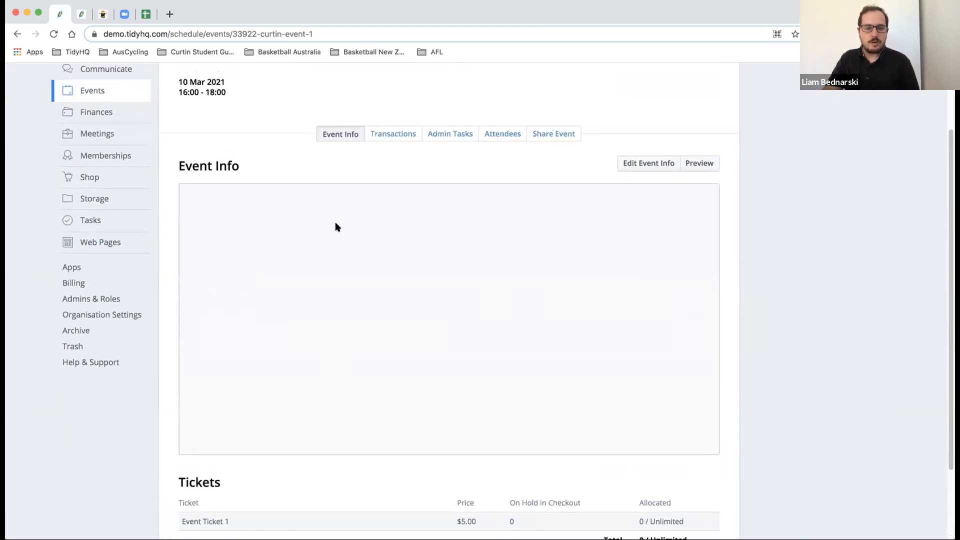
click(662, 140)
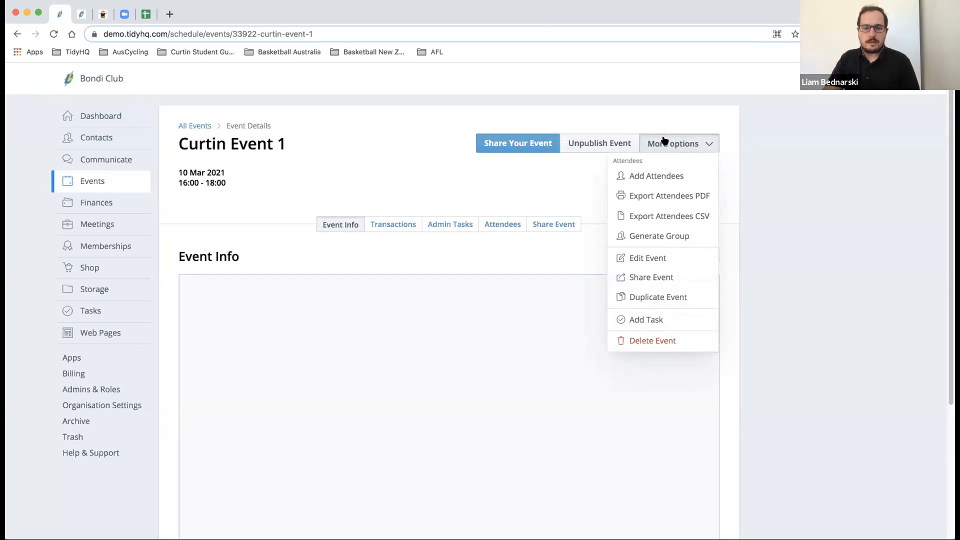
click(664, 140)
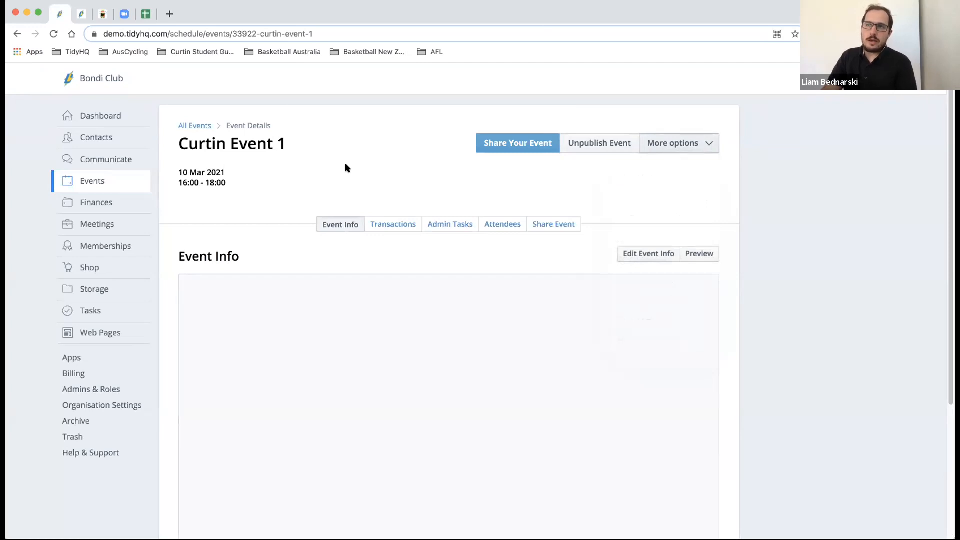
mouse_move(117, 340)
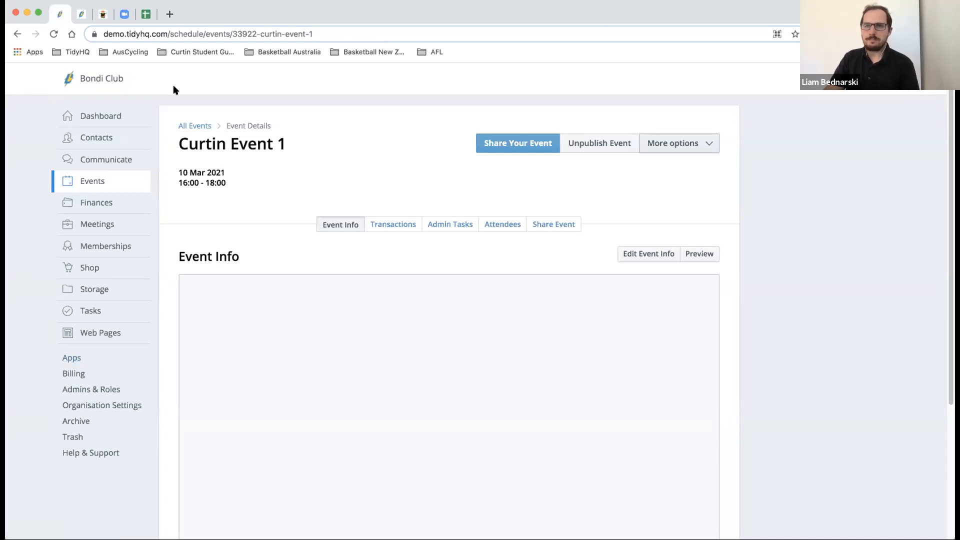
key(super+Tab)
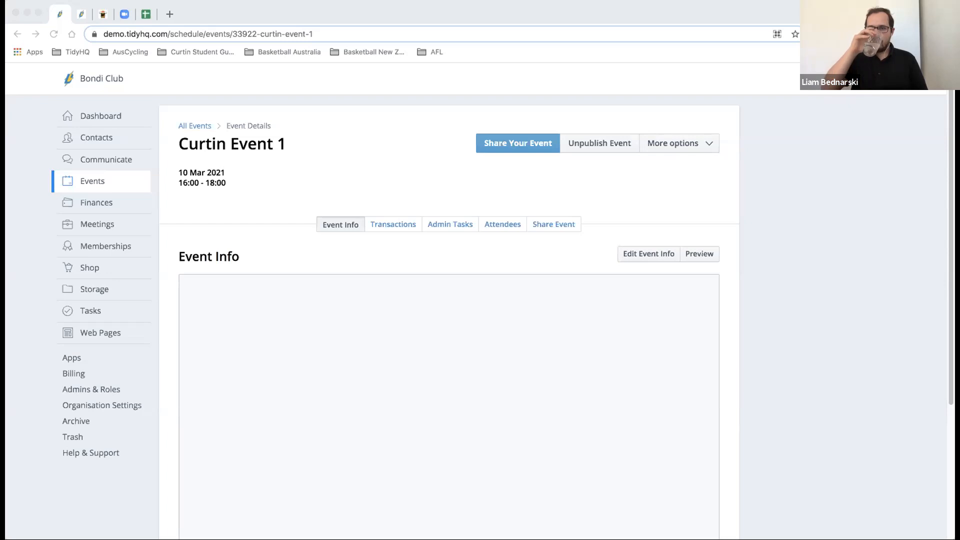
- In the Tasks module, compare My Tasks with All Tasks, then return to My Tasks
click(99, 312)
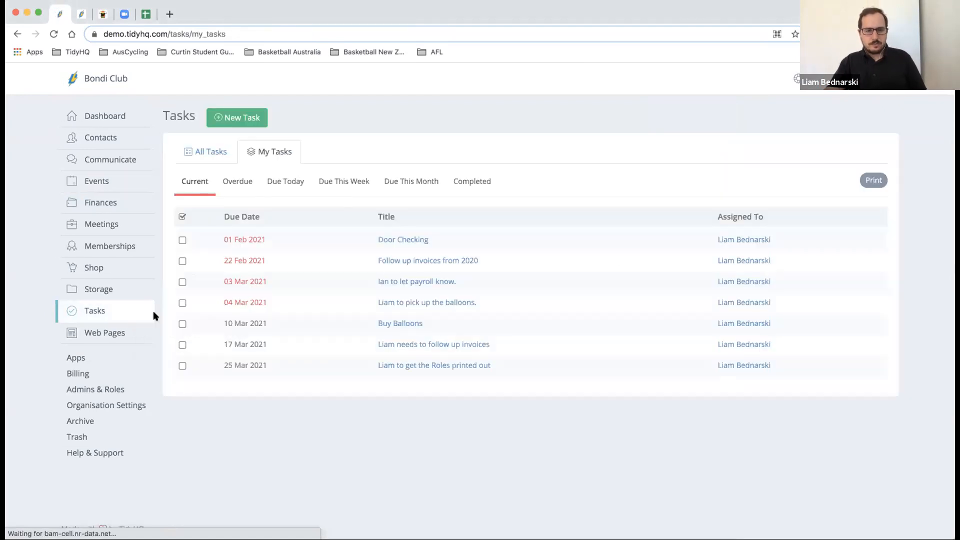
mouse_move(153, 310)
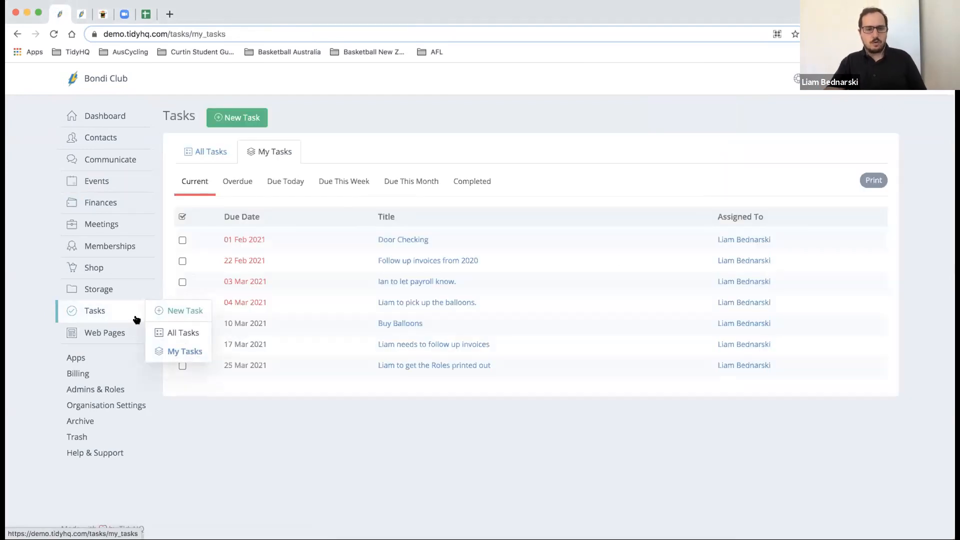
click(175, 352)
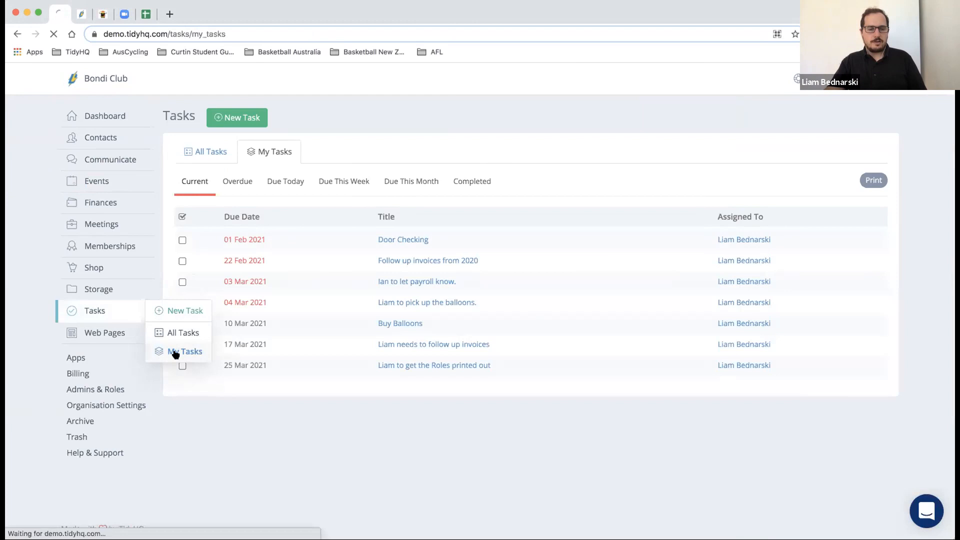
mouse_move(132, 311)
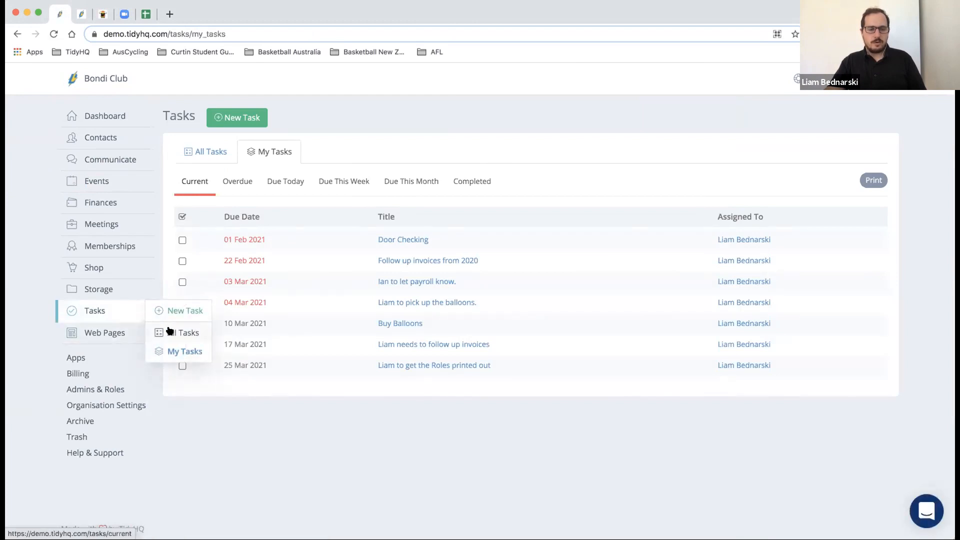
click(170, 331)
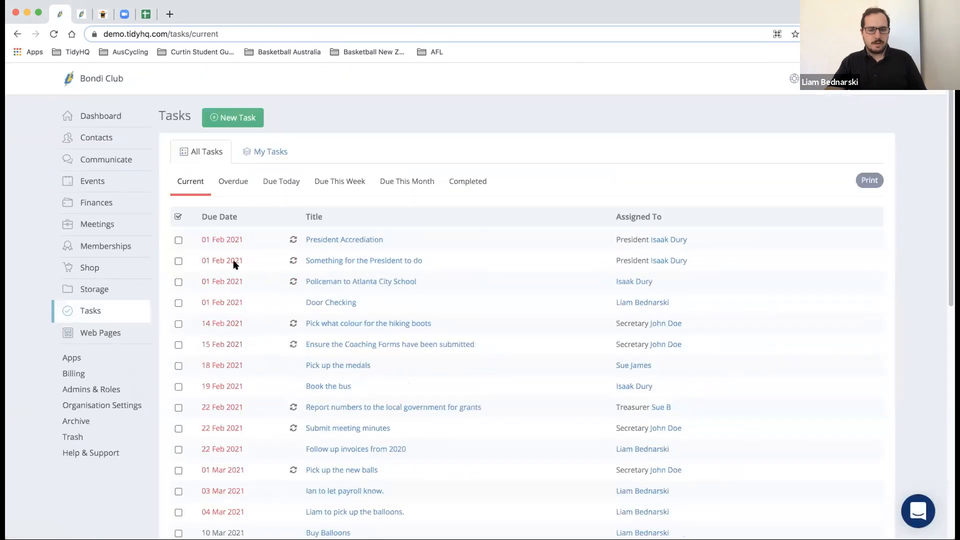
mouse_move(135, 312)
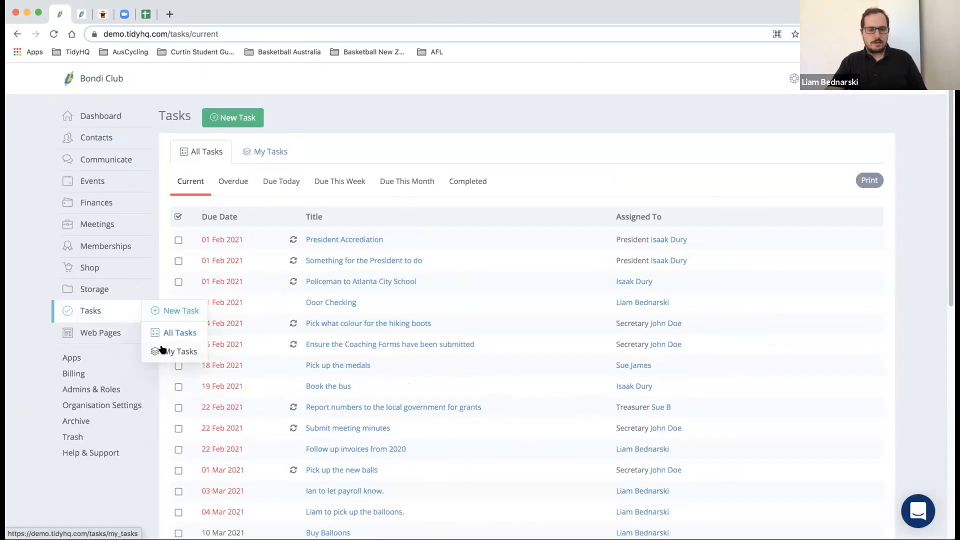
click(162, 350)
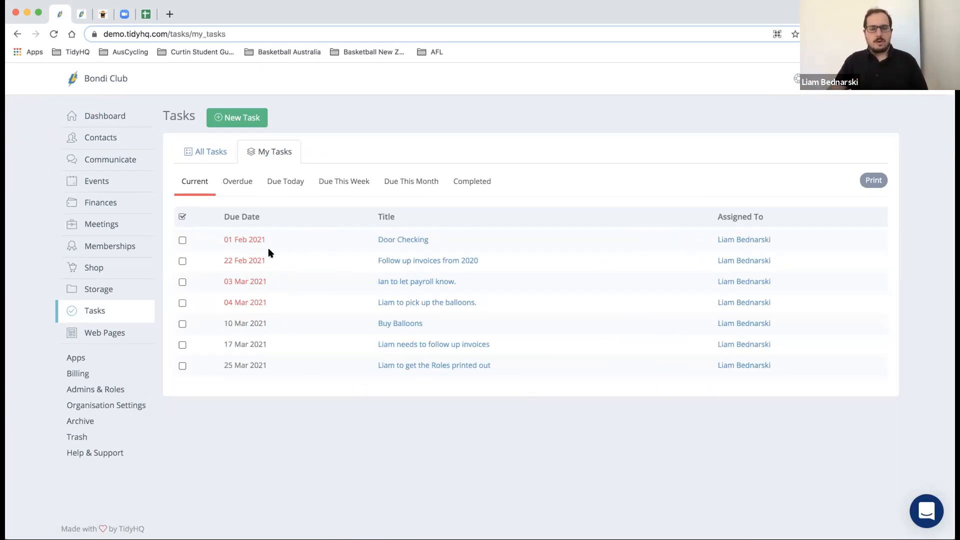
- Open the Door Checking task's details, cancel a note, and open its edit form
click(183, 240)
click(182, 240)
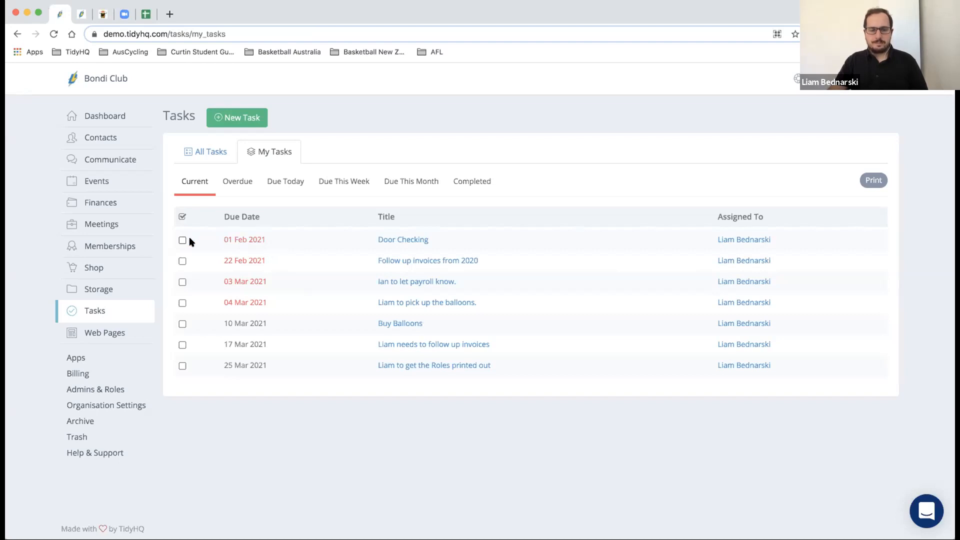
click(403, 240)
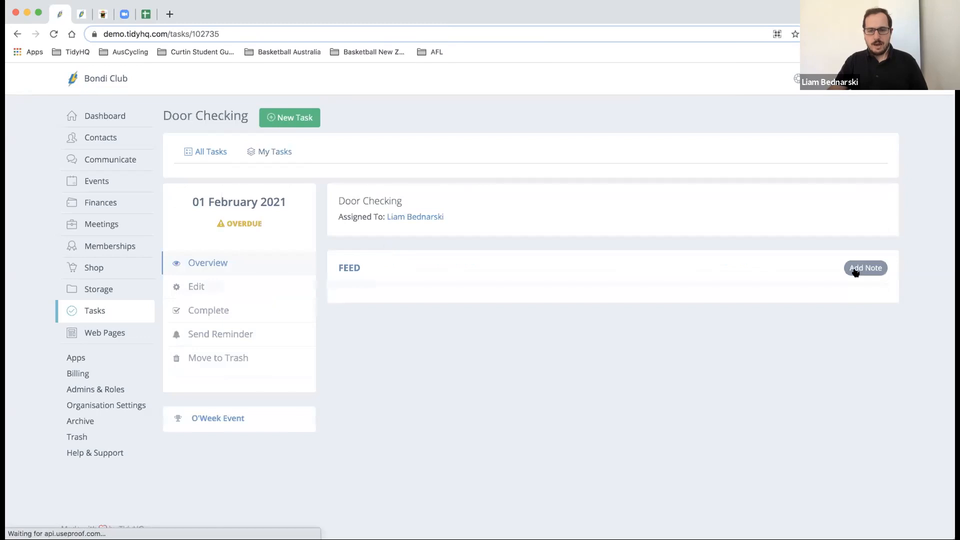
click(852, 269)
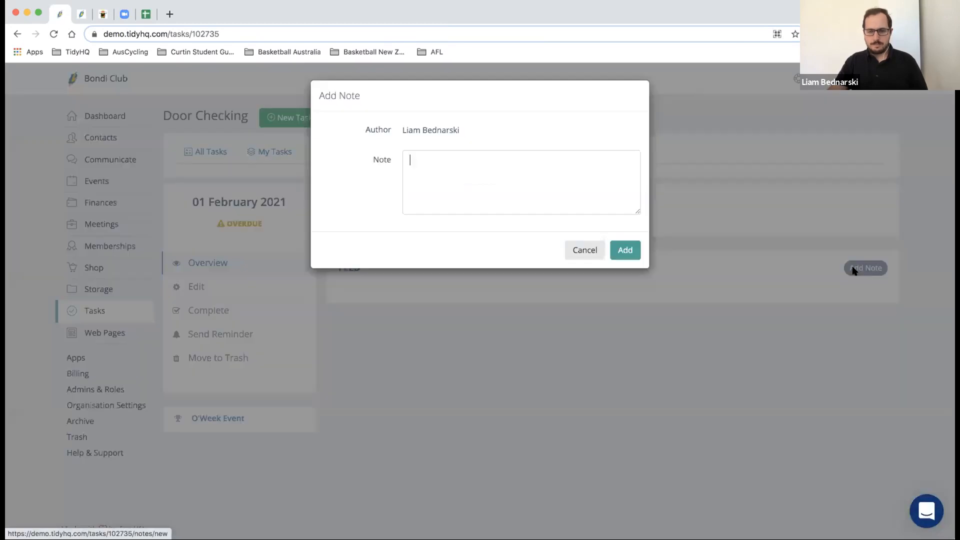
click(586, 250)
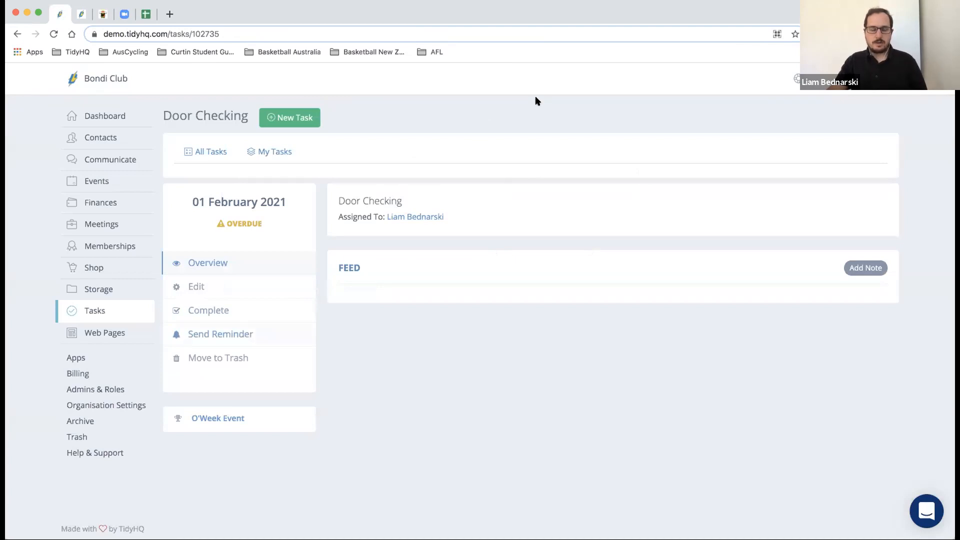
click(205, 287)
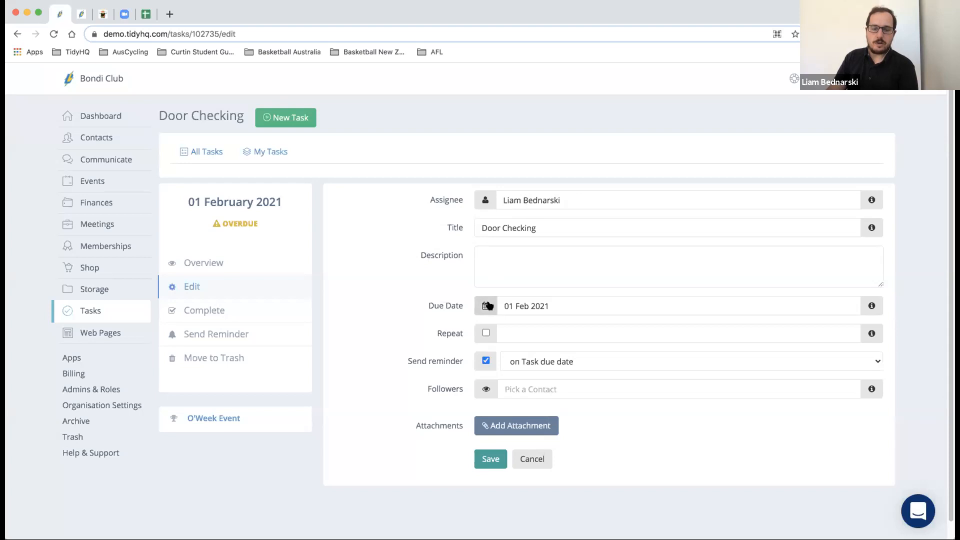
- Leave the Door Checking task non-repeating, with its reminder on the task due date
click(485, 333)
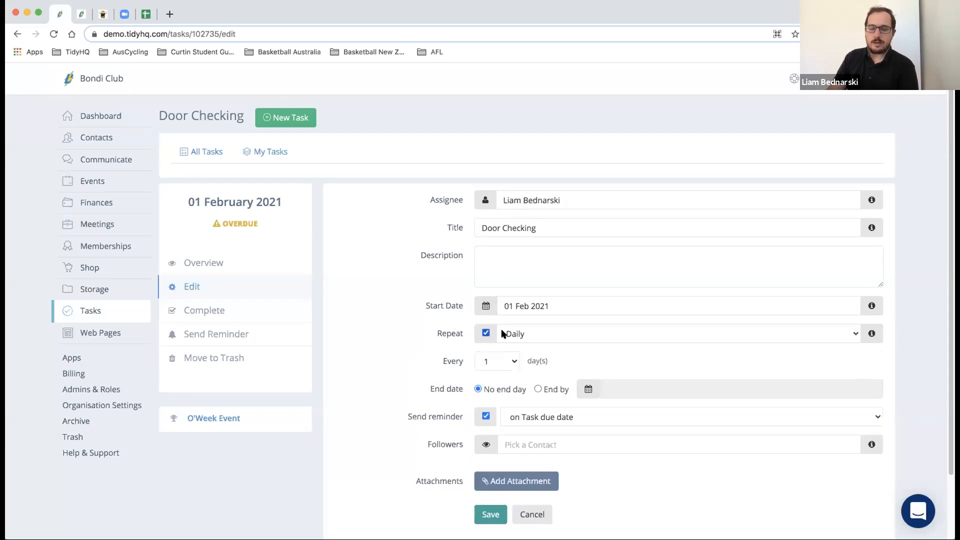
click(506, 333)
click(518, 334)
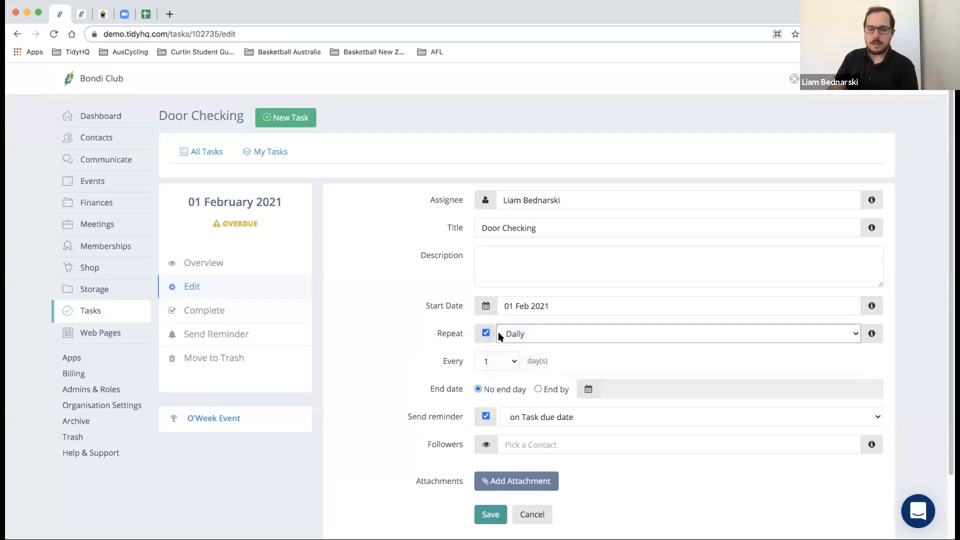
click(486, 333)
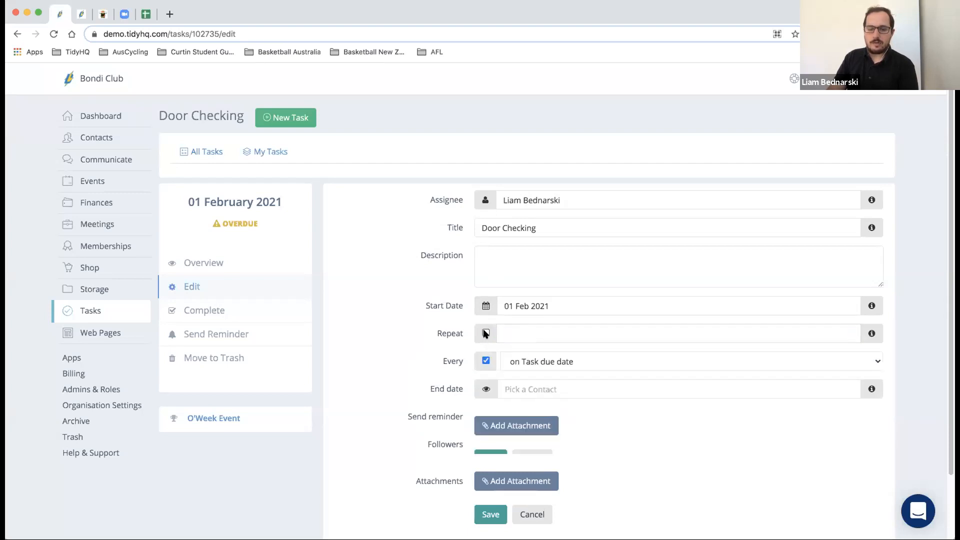
click(512, 362)
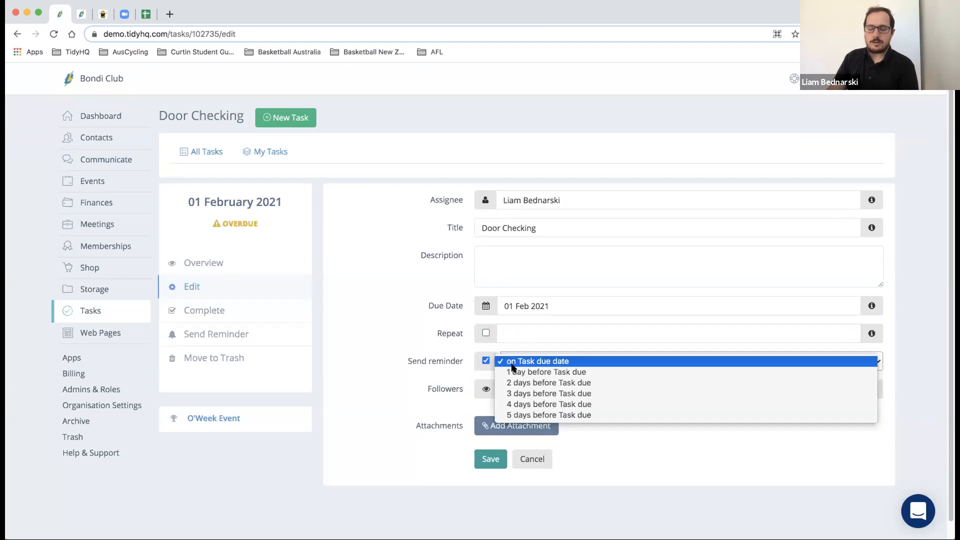
click(512, 365)
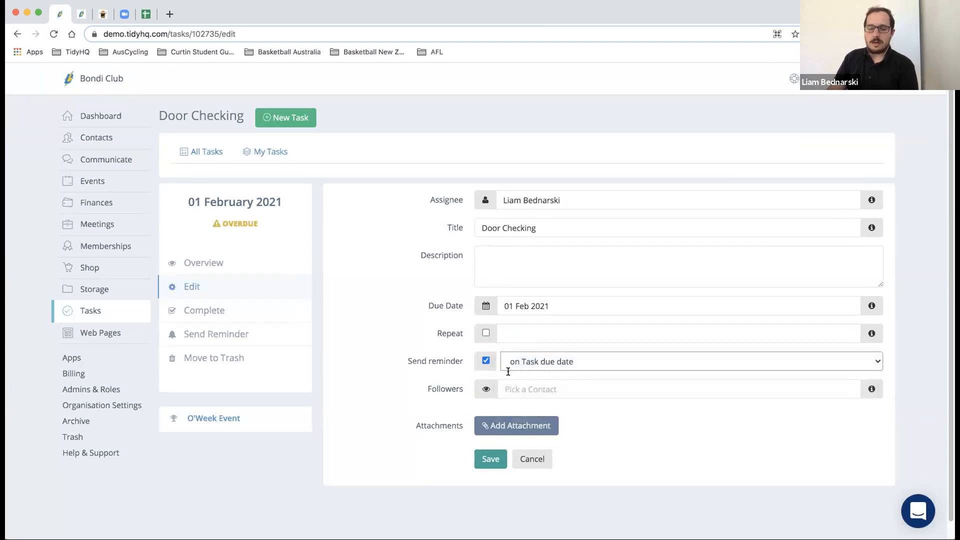
- Save the Door Checking task changes and return to My Tasks
click(520, 390)
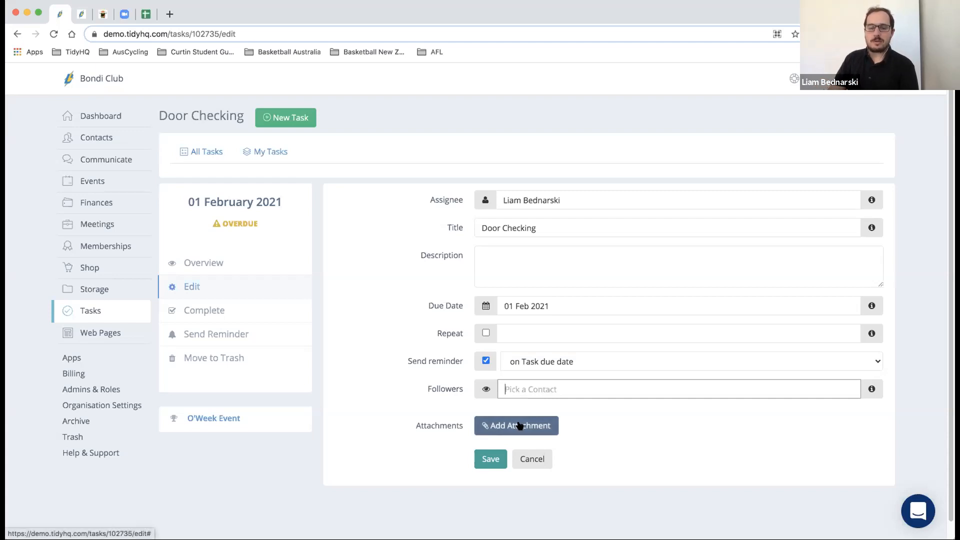
click(484, 464)
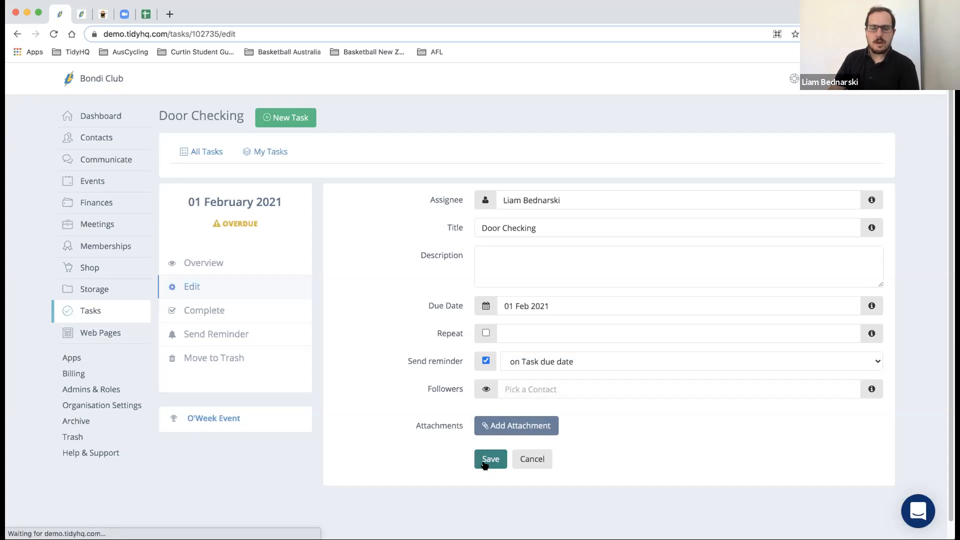
mouse_move(120, 306)
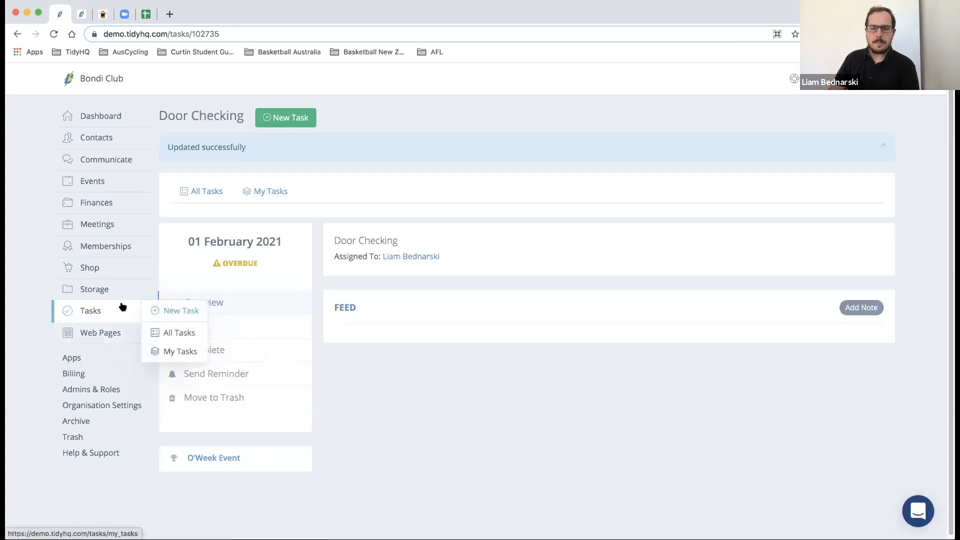
click(168, 350)
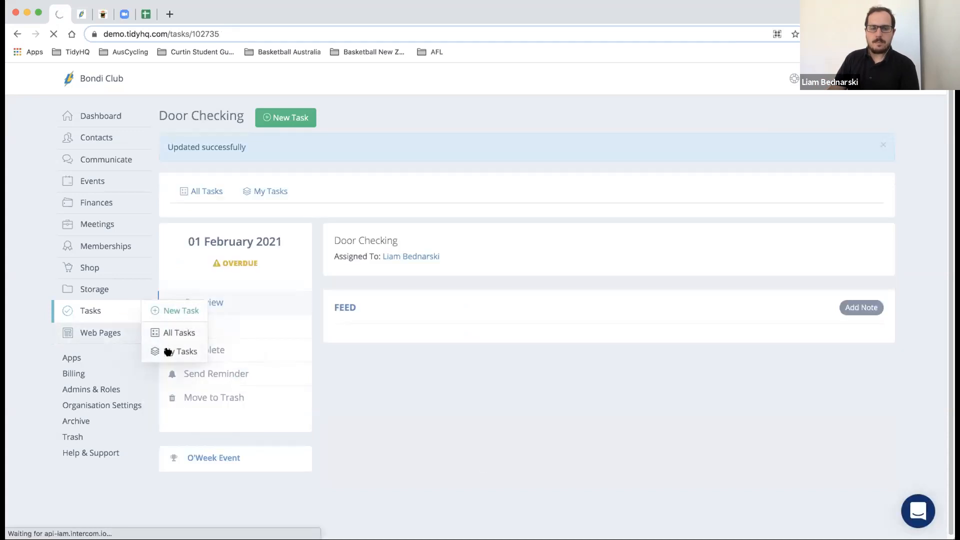
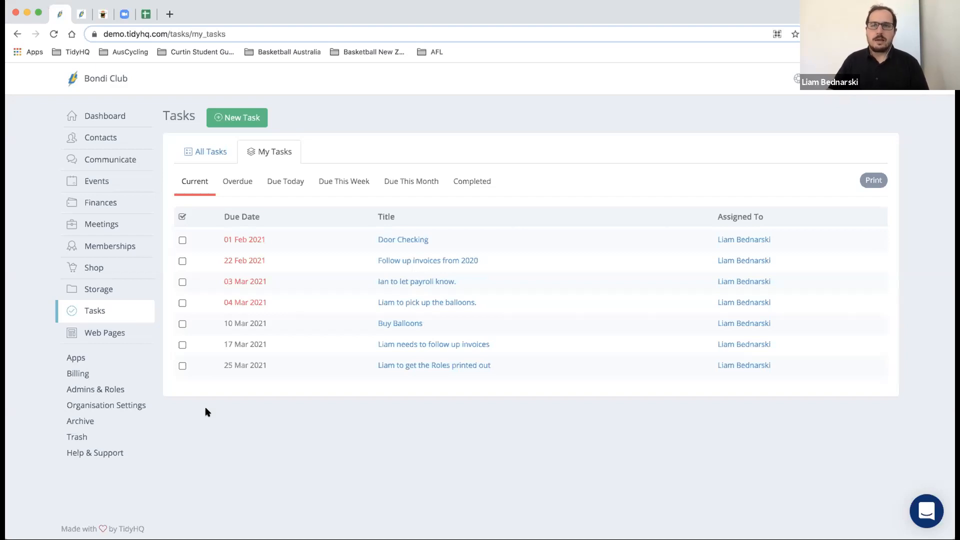
- Return to the club Dashboard to see the March 2021 calendar and summary cards
click(105, 121)
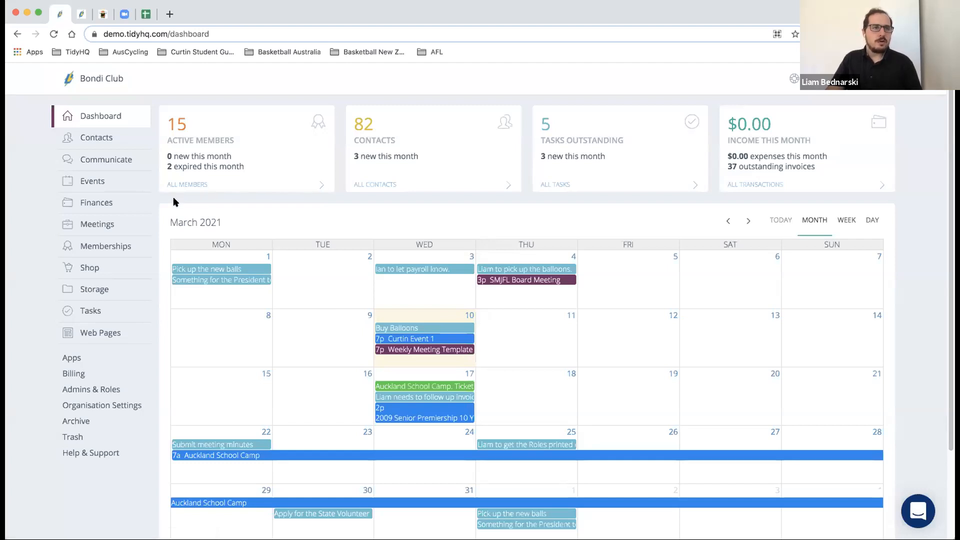
key(super+Tab)
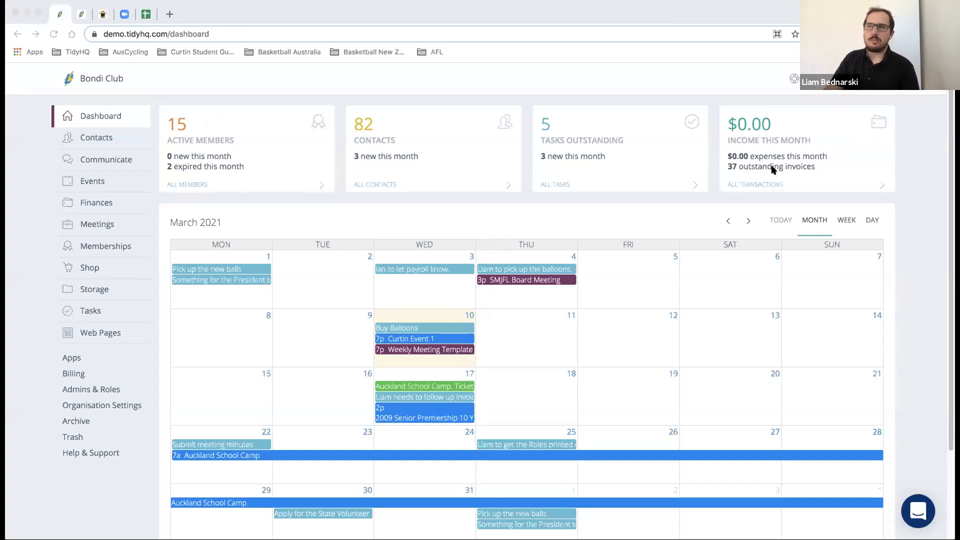
scroll(634, 165, down, 2)
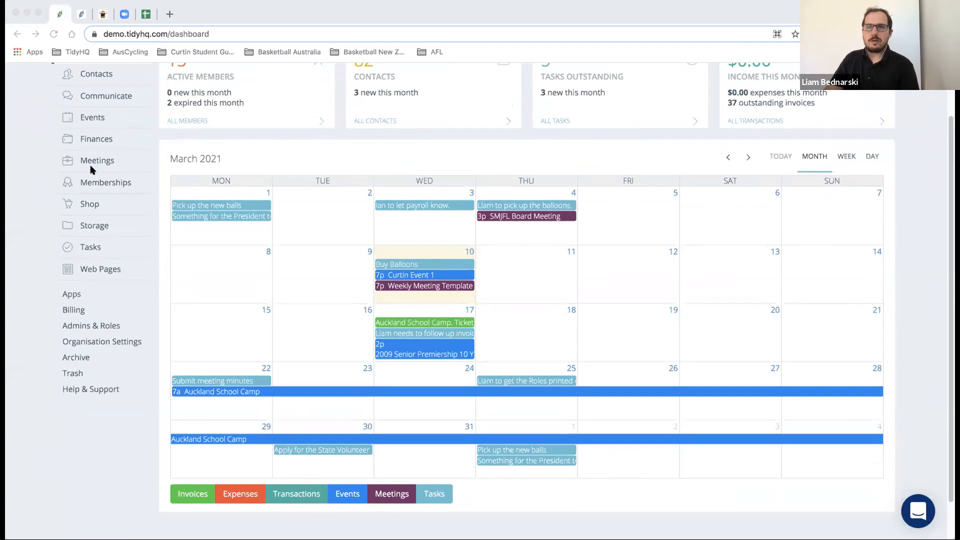
scroll(171, 116, up, 2)
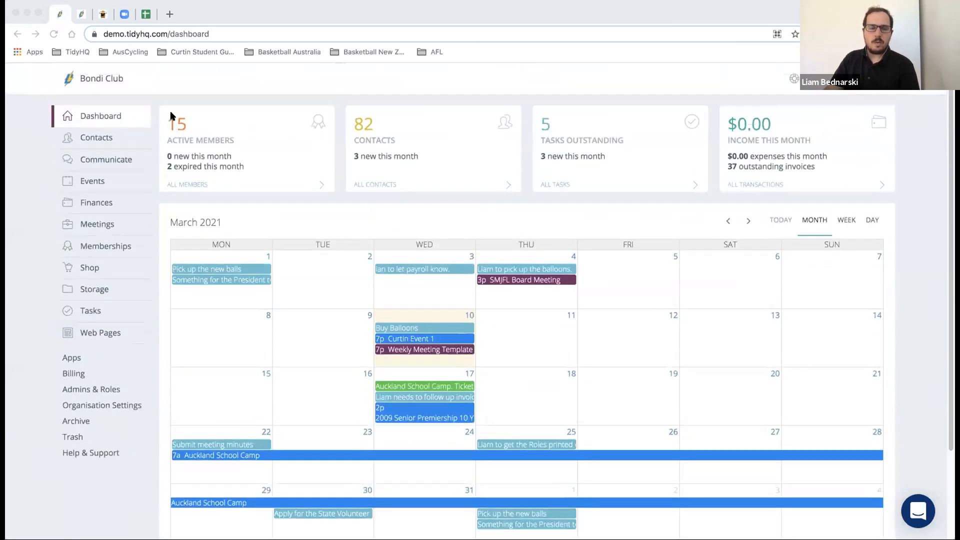
click(20, 148)
mouse_move(111, 159)
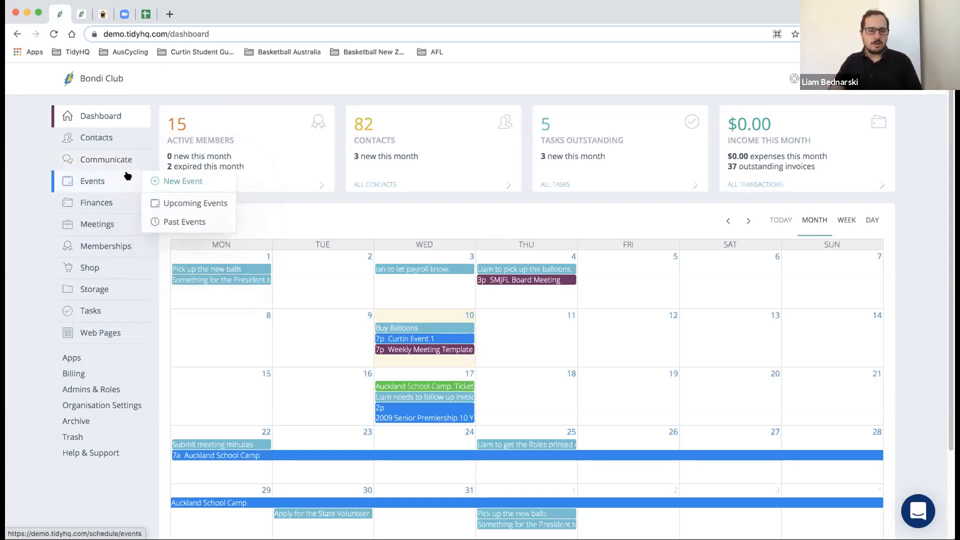
- Open the club inbox, check the new-message options, and open the contact-form message
mouse_move(123, 160)
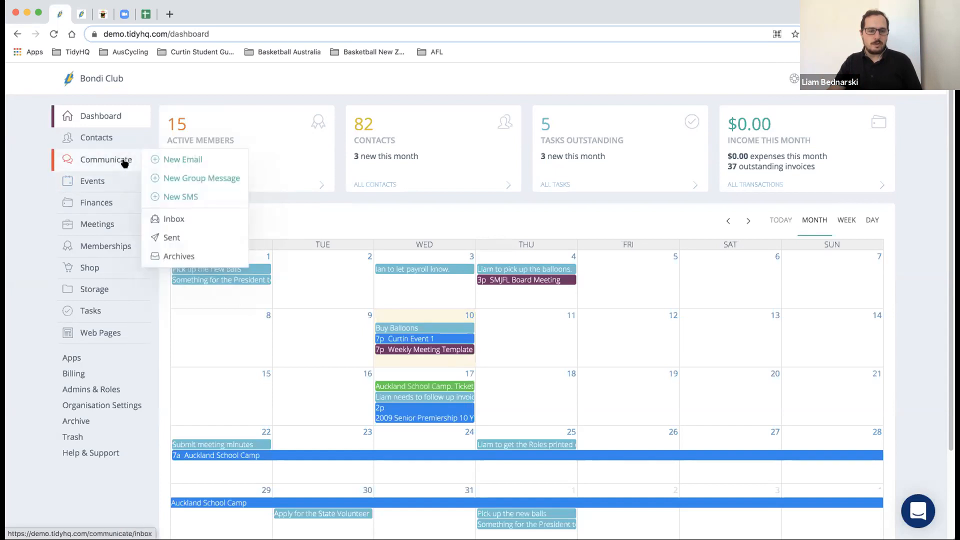
click(162, 214)
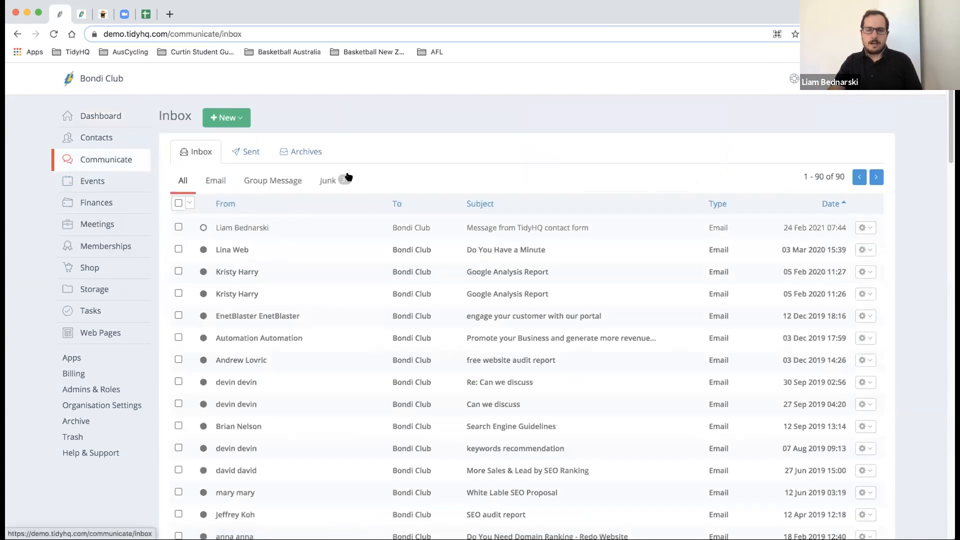
click(235, 123)
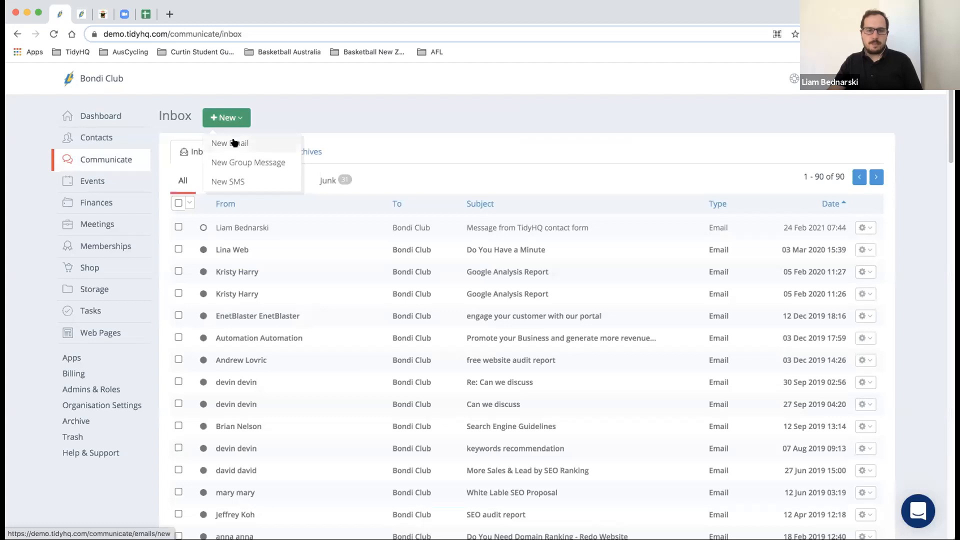
click(241, 120)
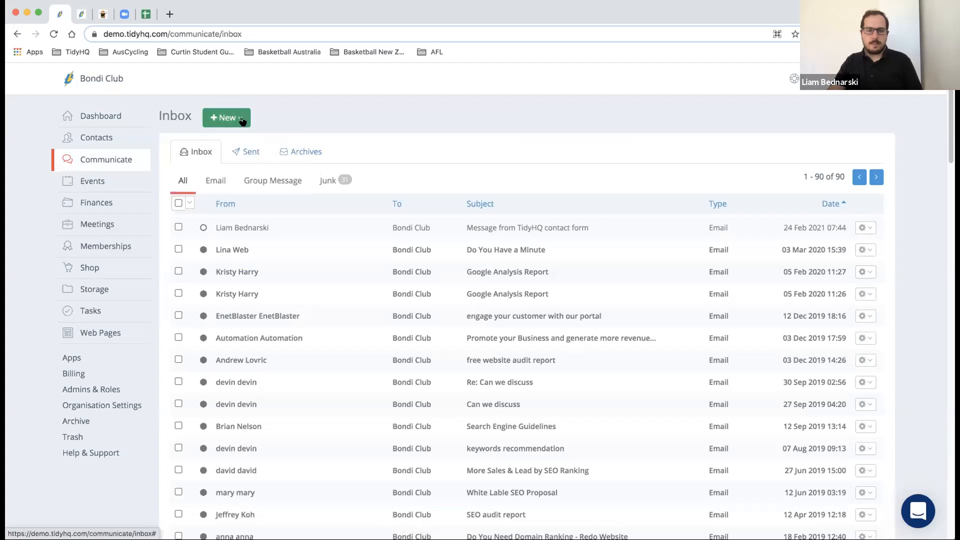
click(261, 227)
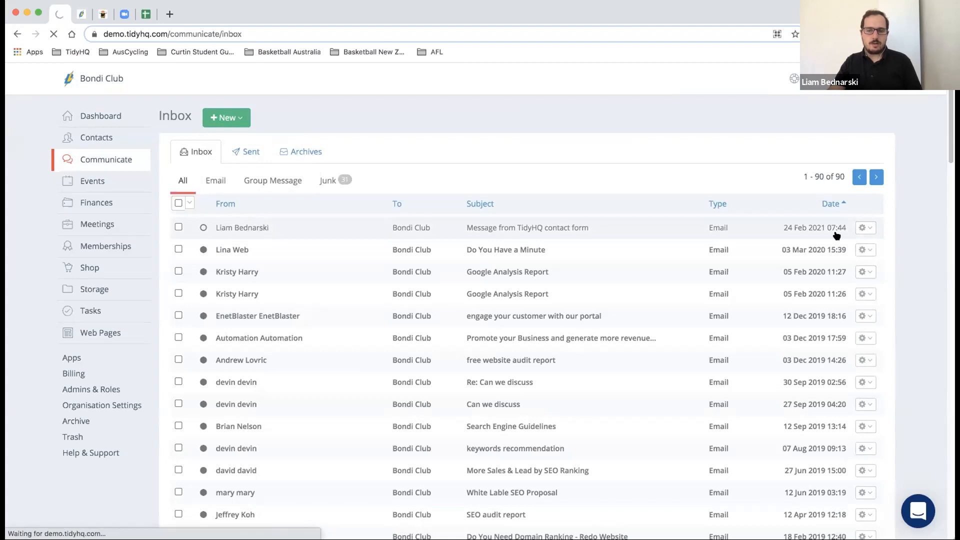
- Review the first message's actions, filter the inbox to emails, then open Organisation Settings
click(863, 227)
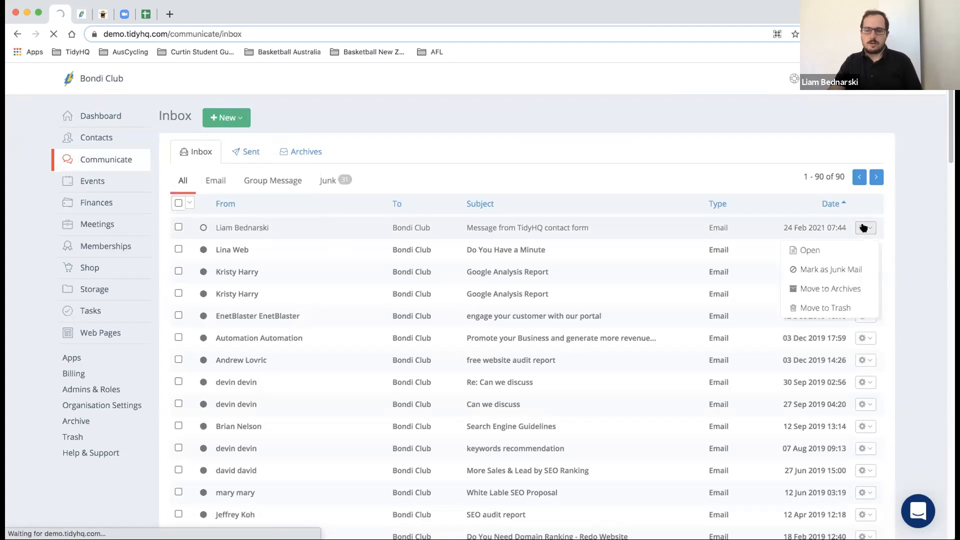
click(863, 227)
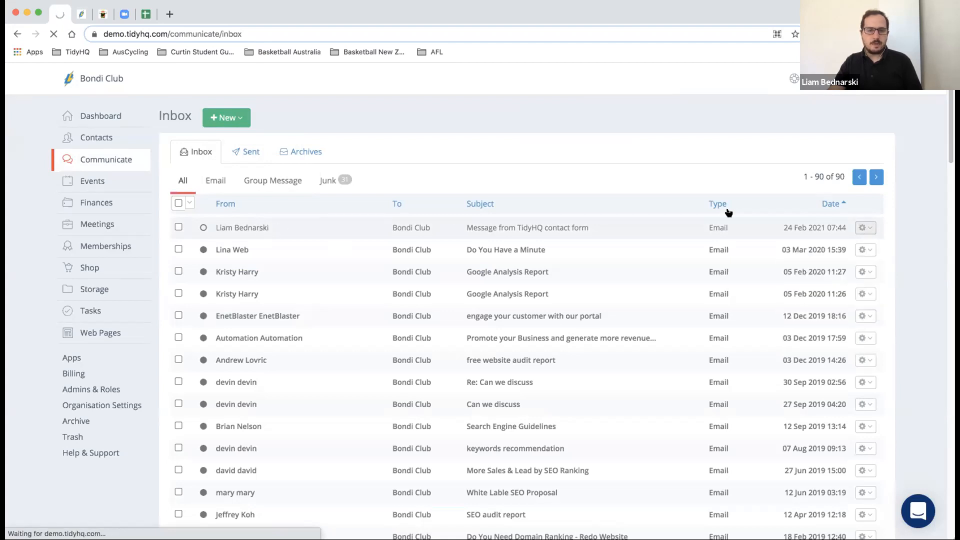
click(210, 184)
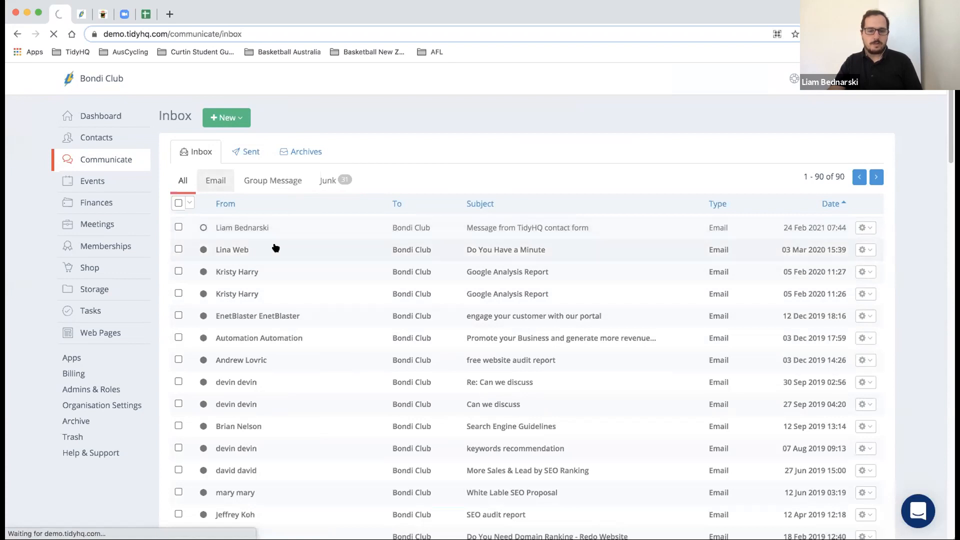
click(95, 407)
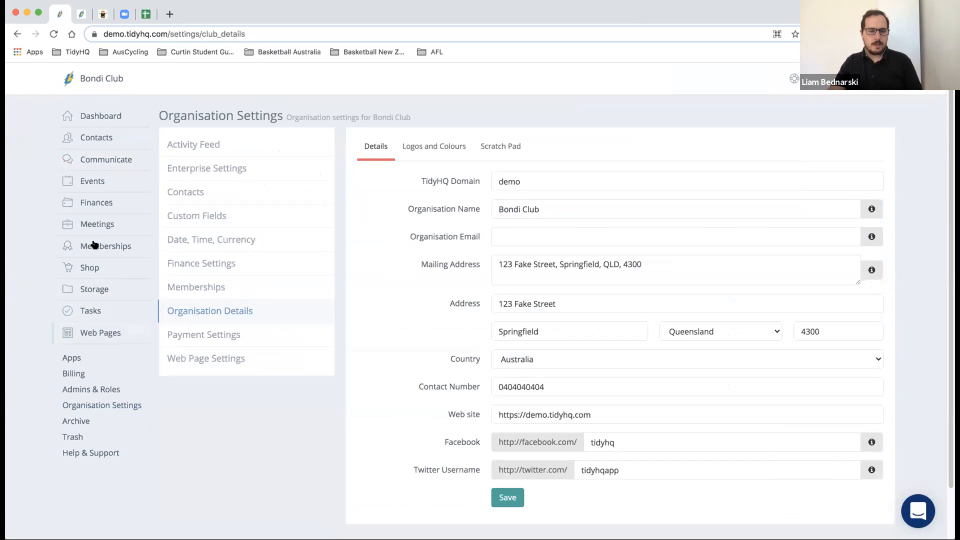
- Open Admins & Roles, view the first admin's contact, then show the Roles list
click(115, 160)
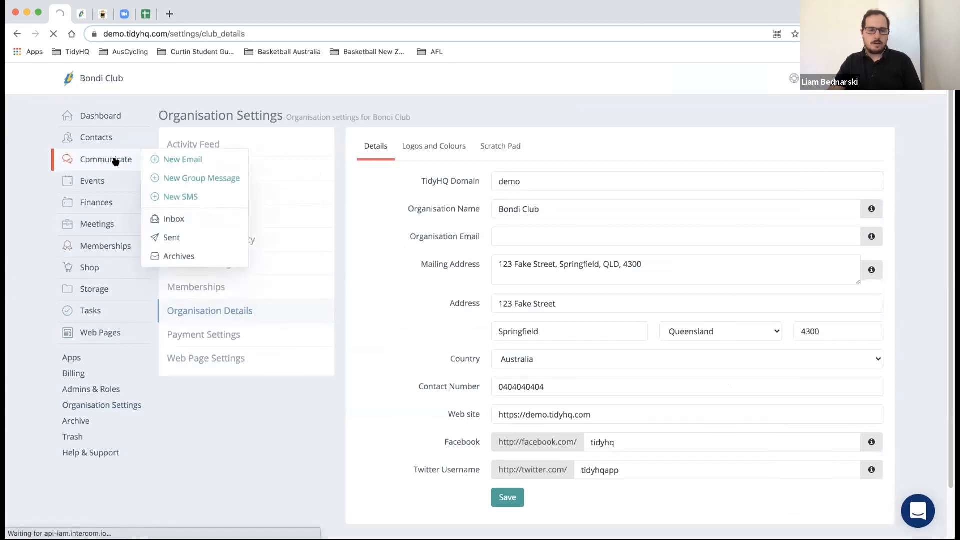
click(95, 390)
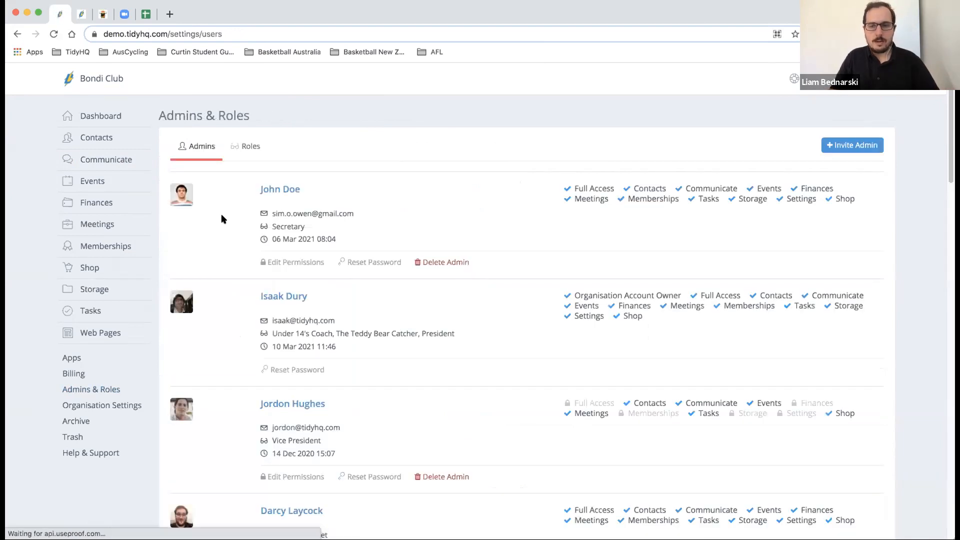
click(284, 189)
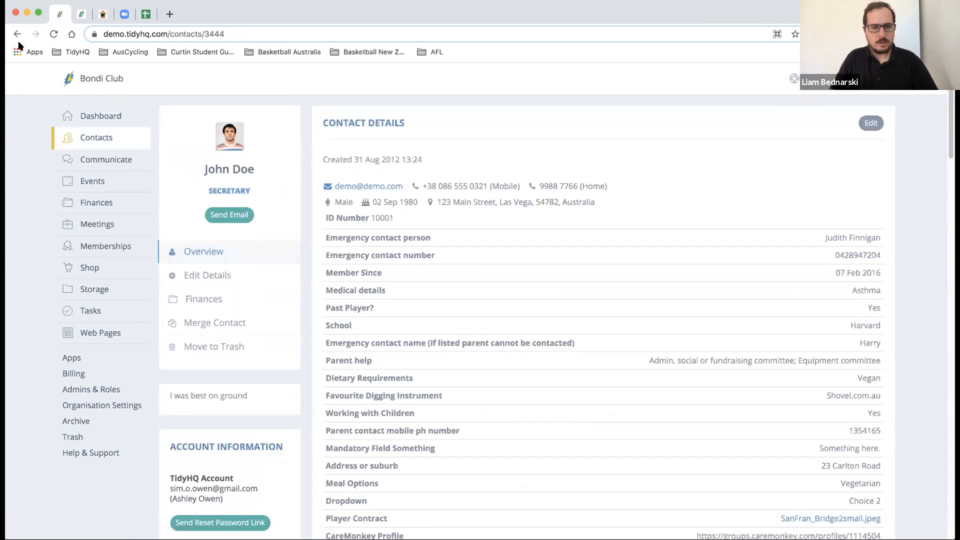
click(18, 34)
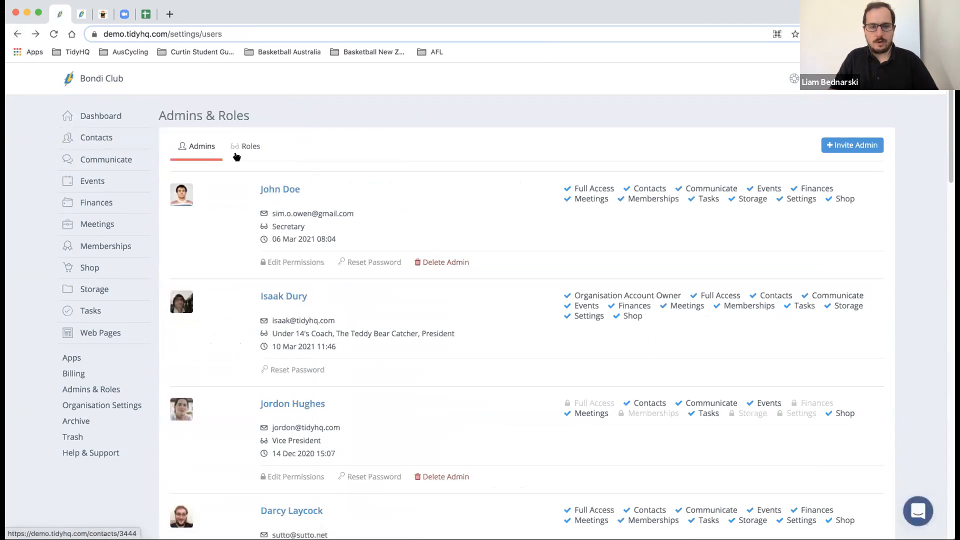
click(239, 153)
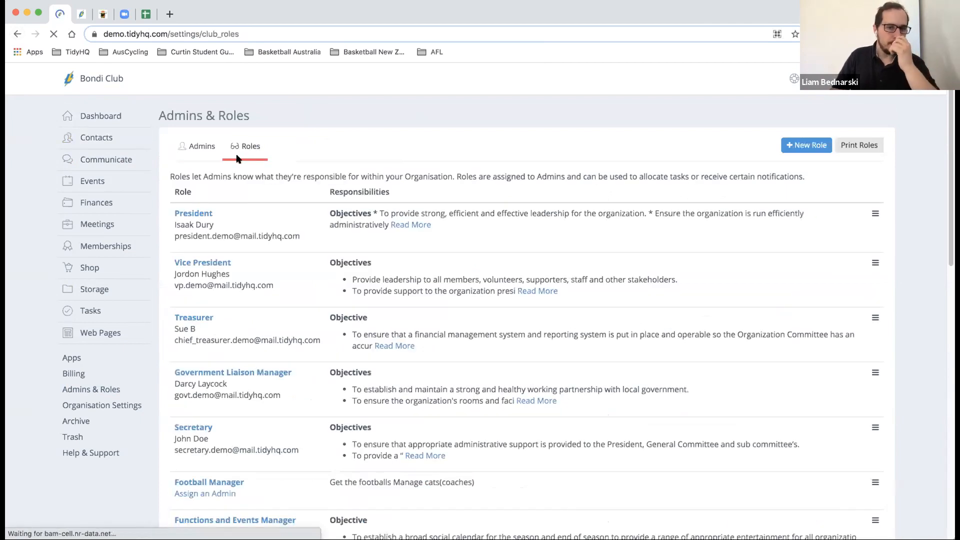
click(204, 213)
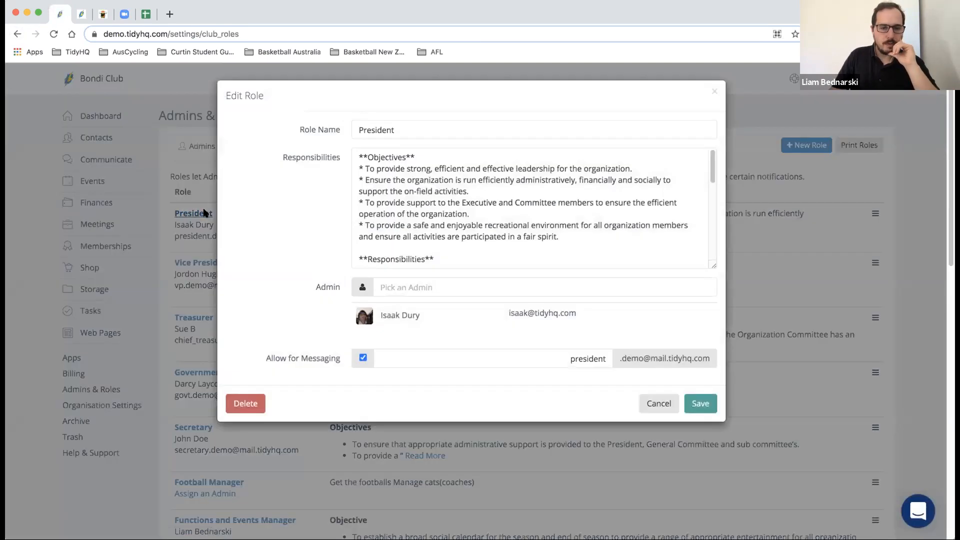
click(416, 357)
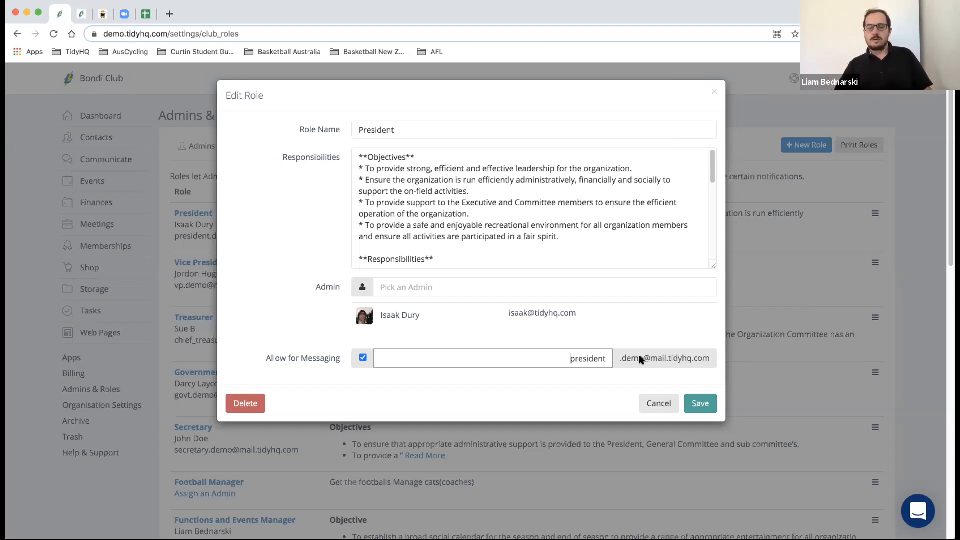
click(363, 357)
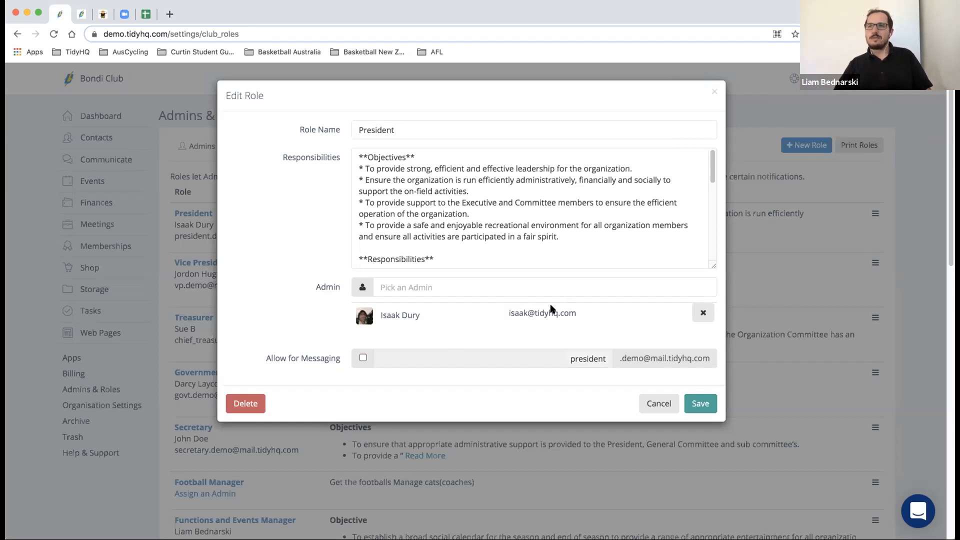
click(363, 357)
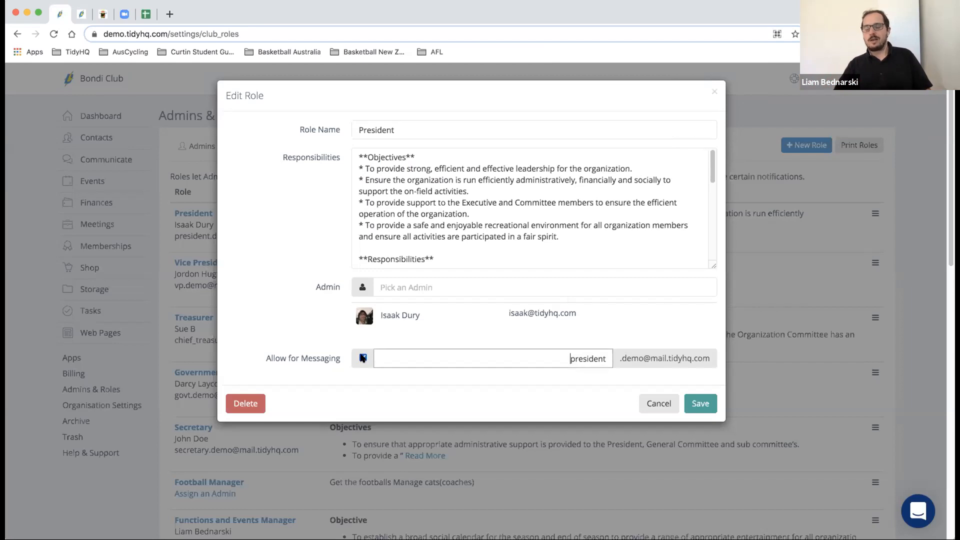
click(669, 408)
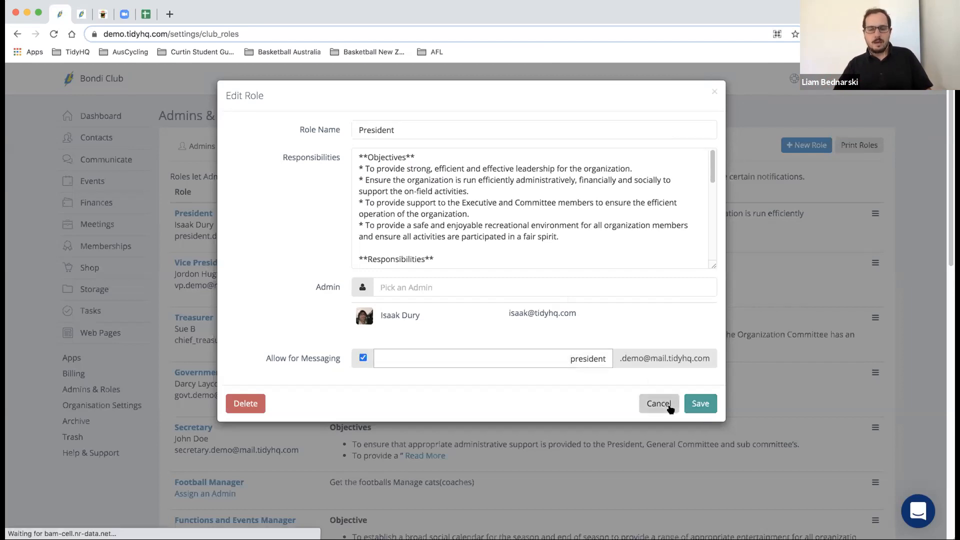
- Open the Bondi Club inbox listing its 90 messages
mouse_move(107, 161)
click(179, 217)
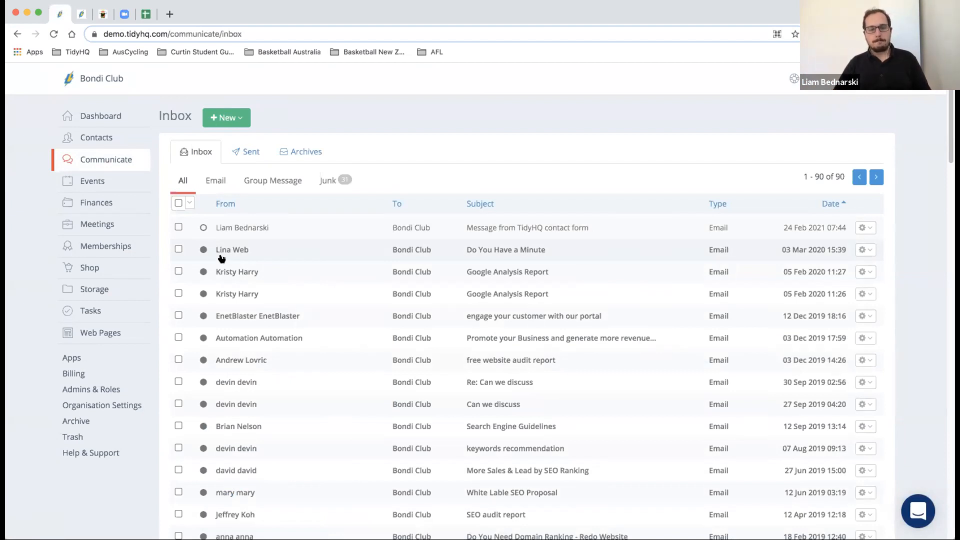
mouse_move(102, 158)
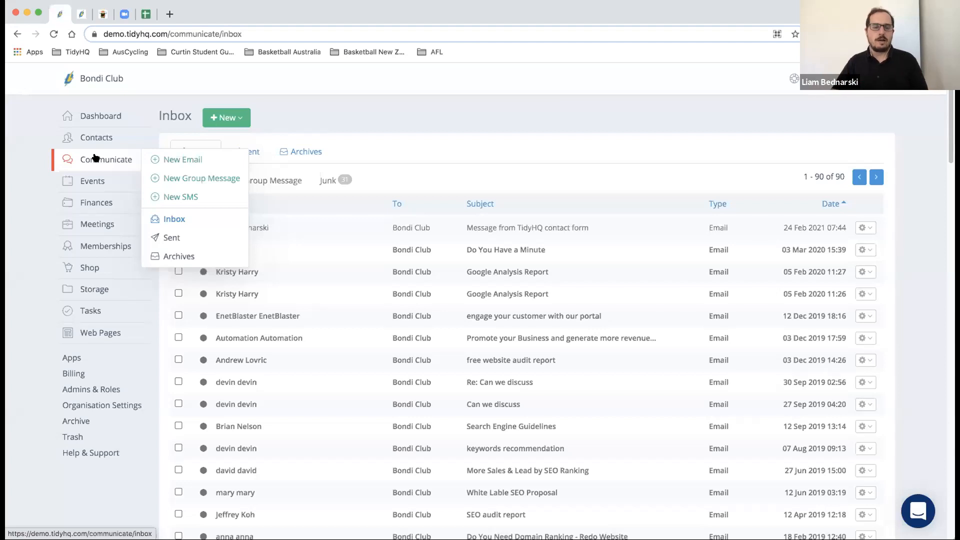
- Start a new email and add the individual contact as its first recipient
click(171, 162)
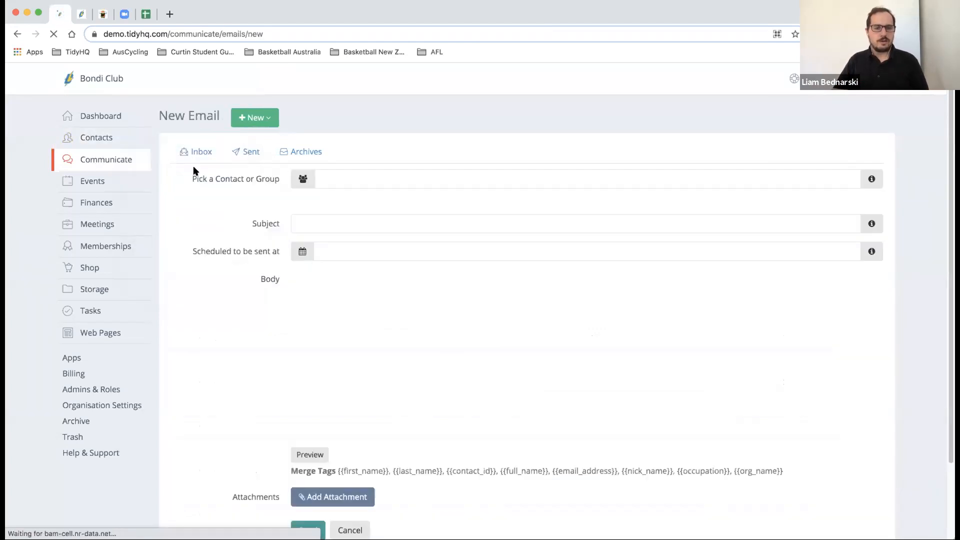
click(354, 178)
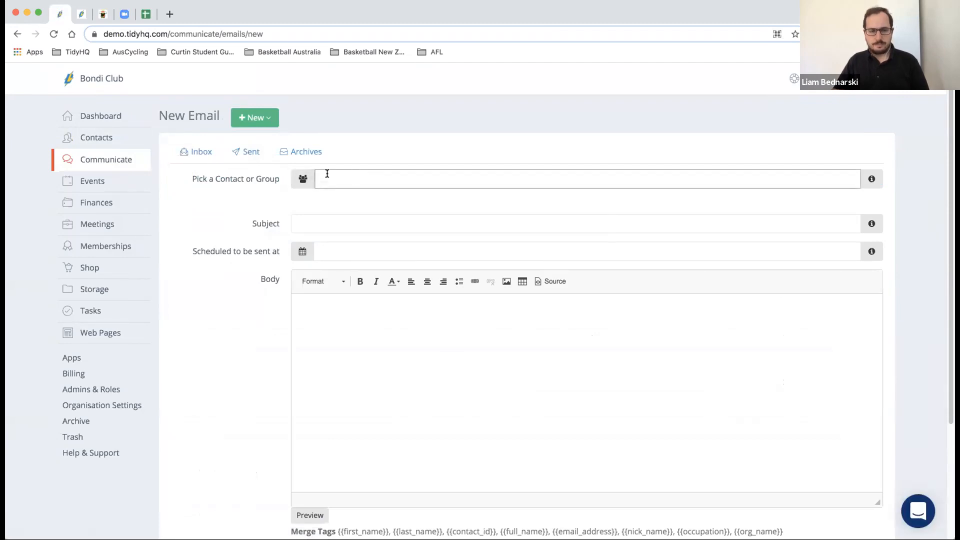
text(first iad)
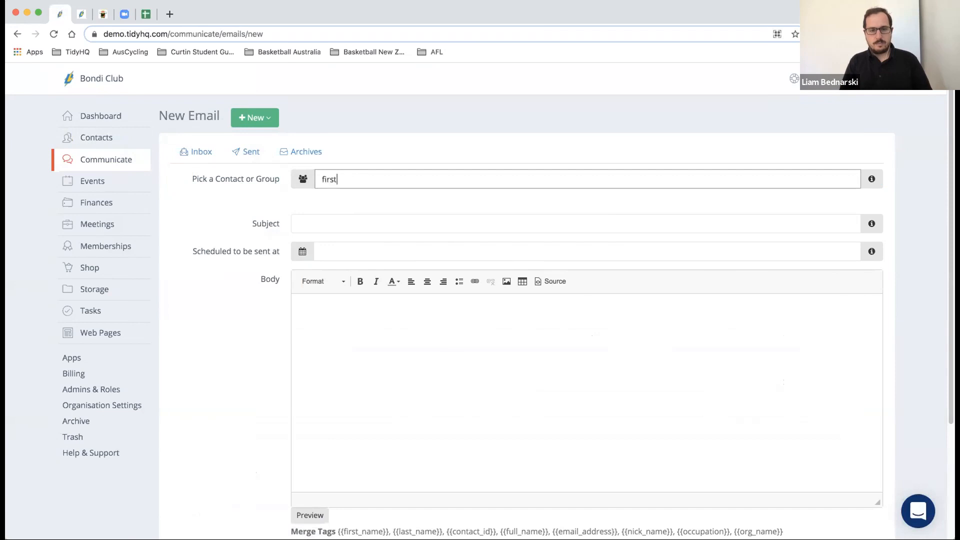
key(BackSpace)
key(BackSpace)
key(BackSpace)
text(aid)
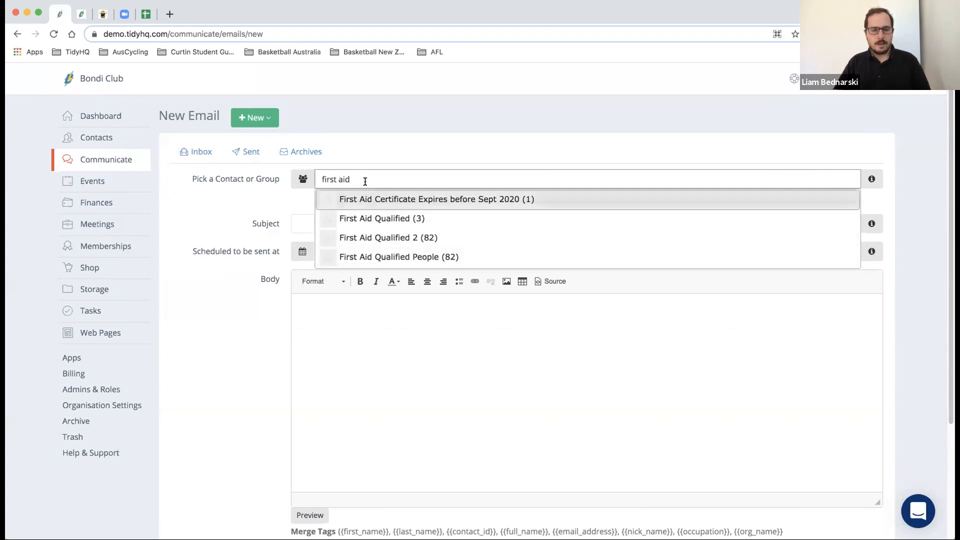
drag(365, 182, 293, 182)
text(liam bed)
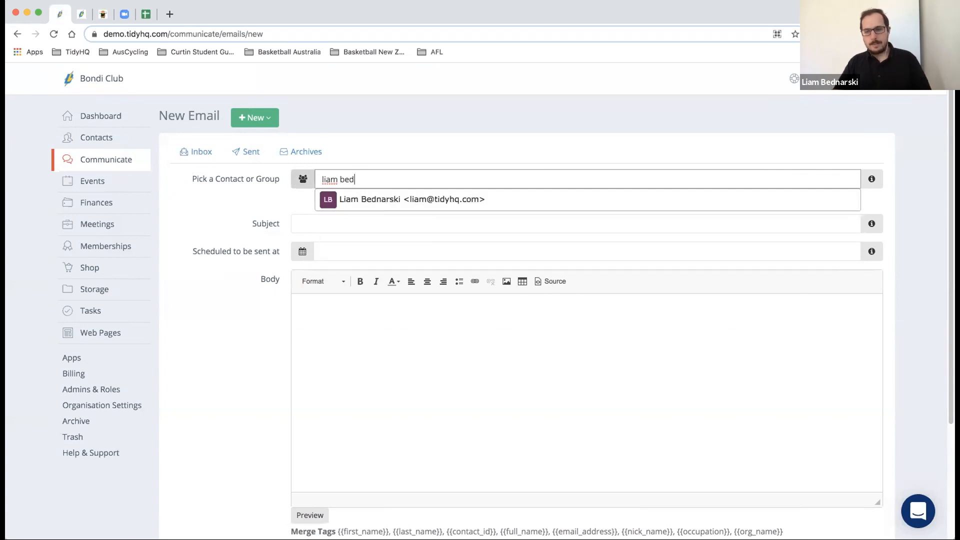
click(392, 207)
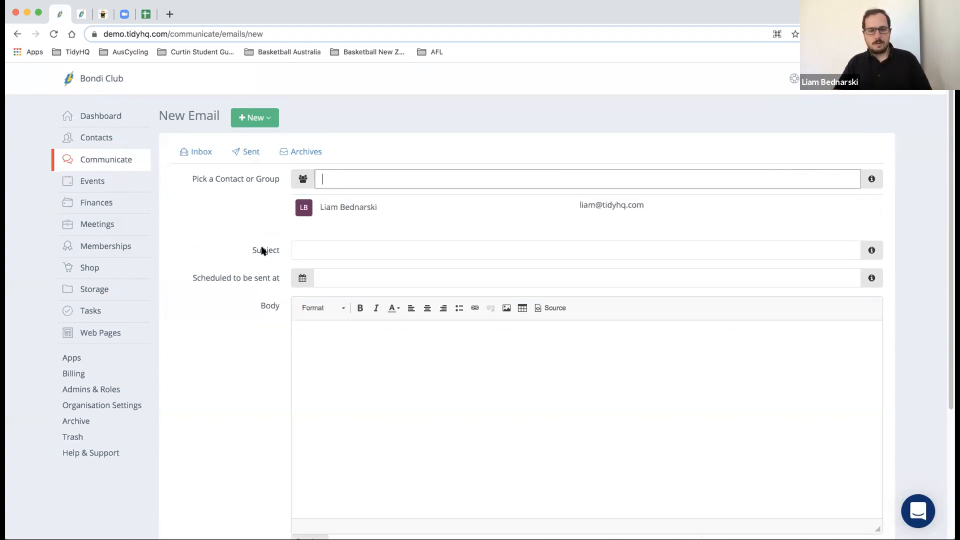
- Add the First Aid Qualified group of 3 contacts as recipients, then move into the body
text(first aid)
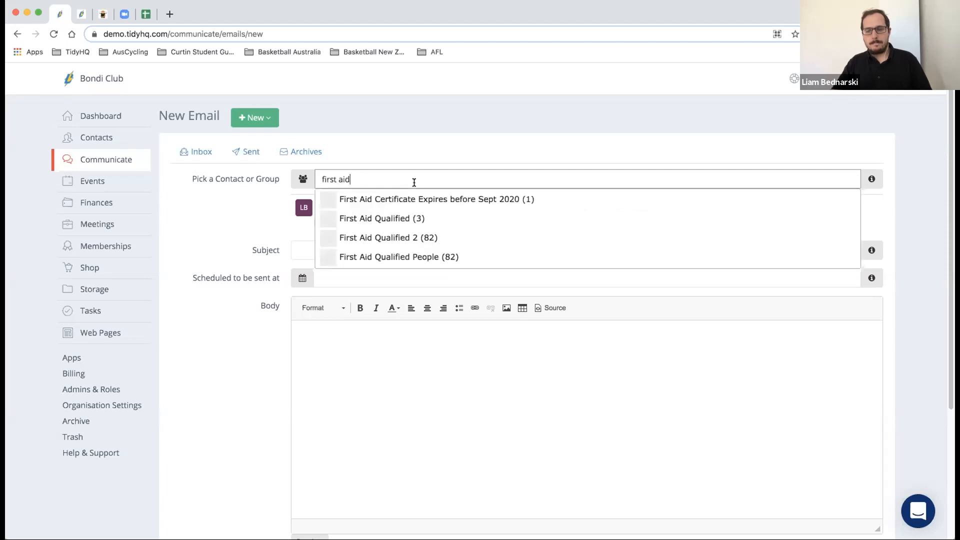
click(415, 220)
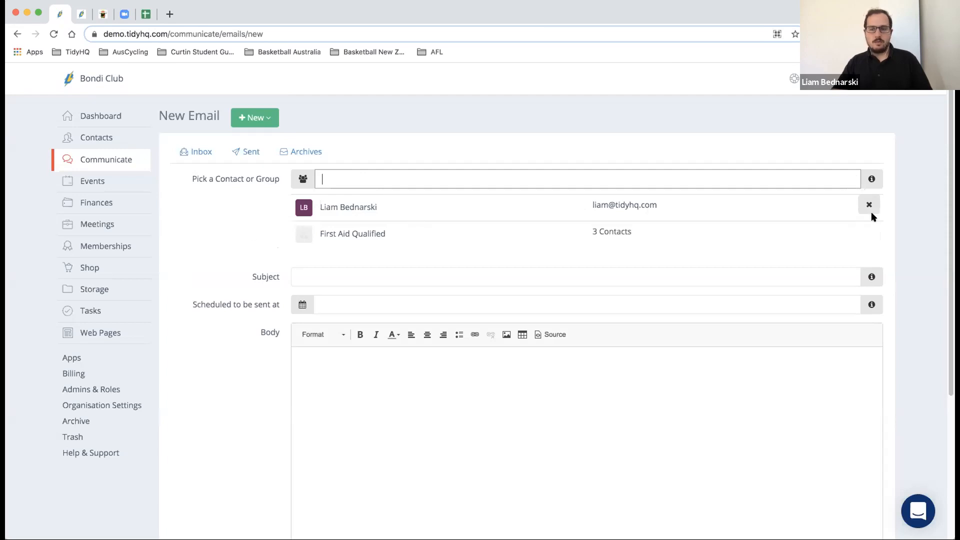
scroll(353, 128, down, 5)
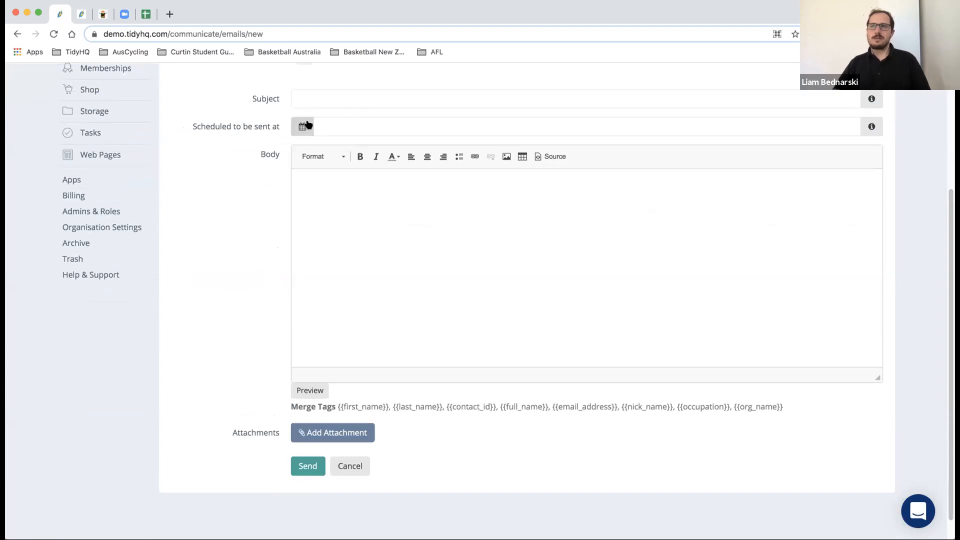
click(333, 195)
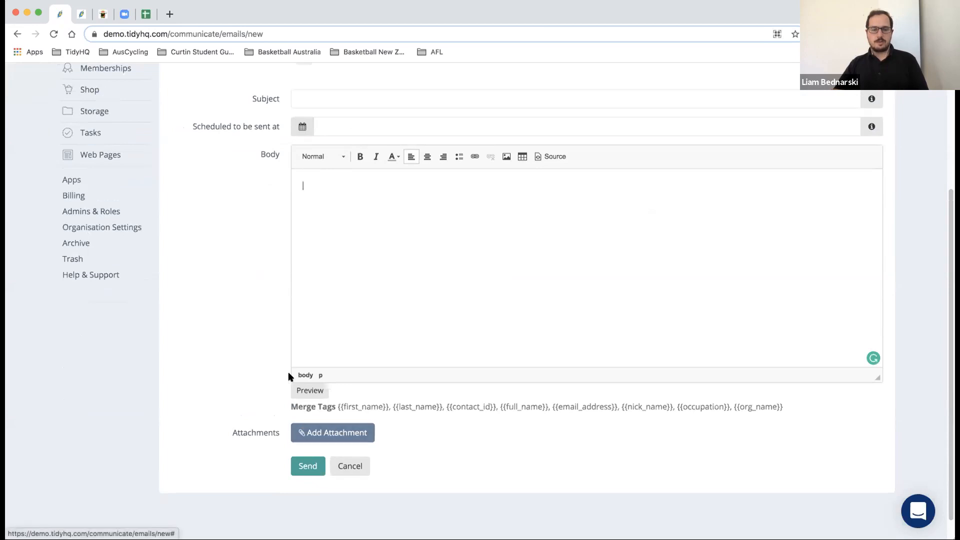
scroll(290, 376, up, 3)
scroll(290, 376, up, 2)
scroll(289, 376, down, 5)
click(307, 369)
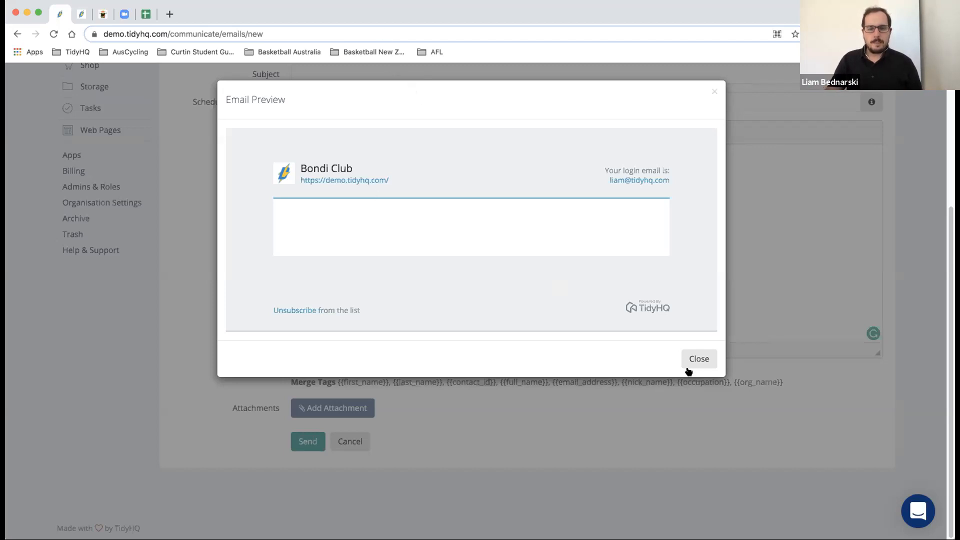
click(697, 359)
scroll(442, 237, up, 5)
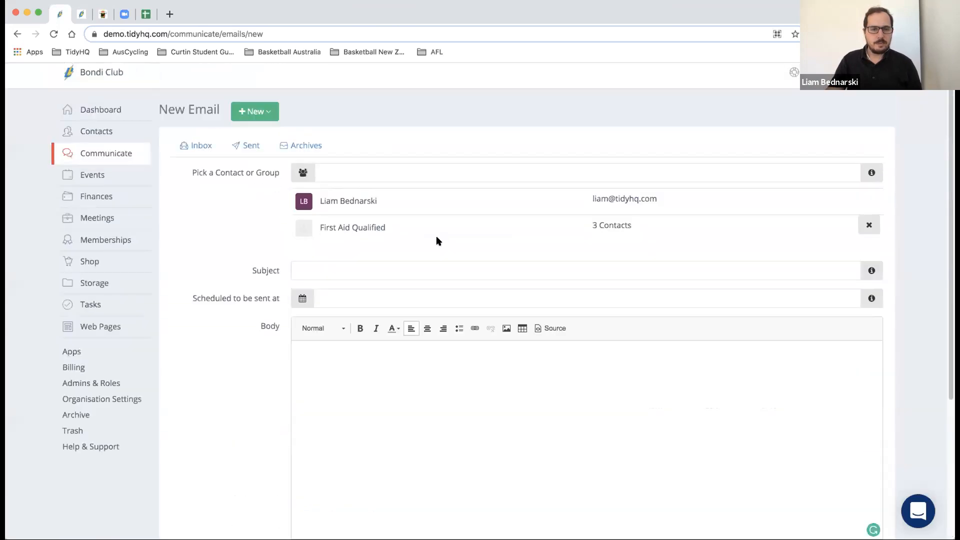
- Create a blank New Group Message from the + New menu, allowing recipients to reply all
click(274, 113)
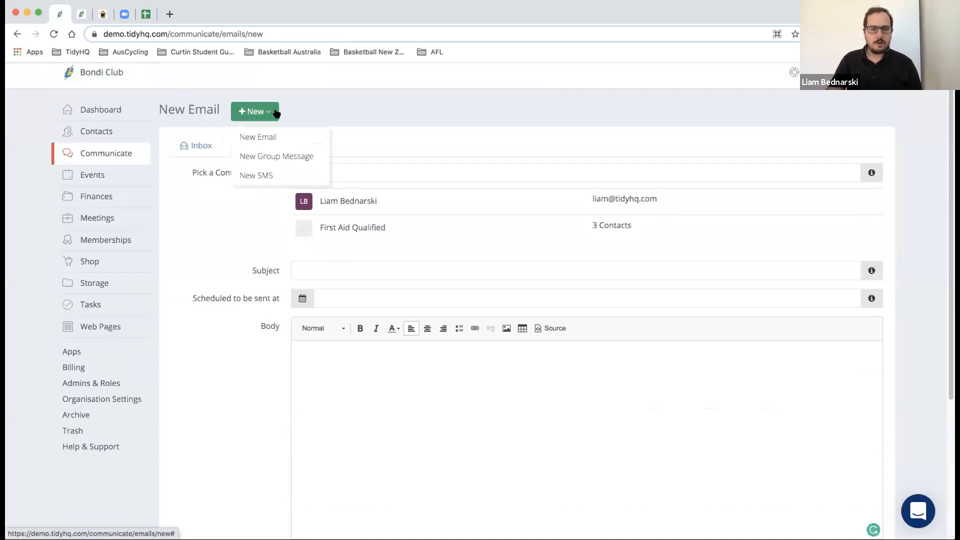
click(280, 155)
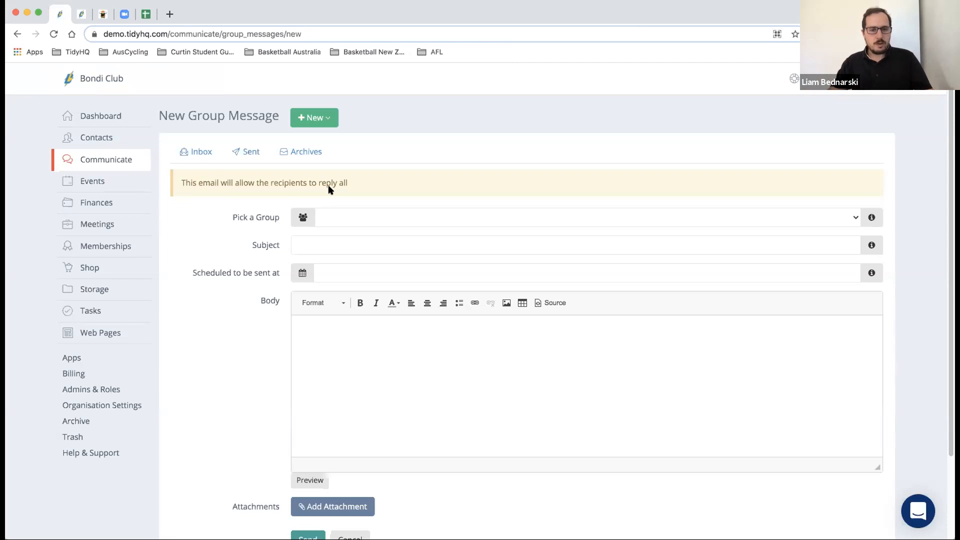
click(326, 118)
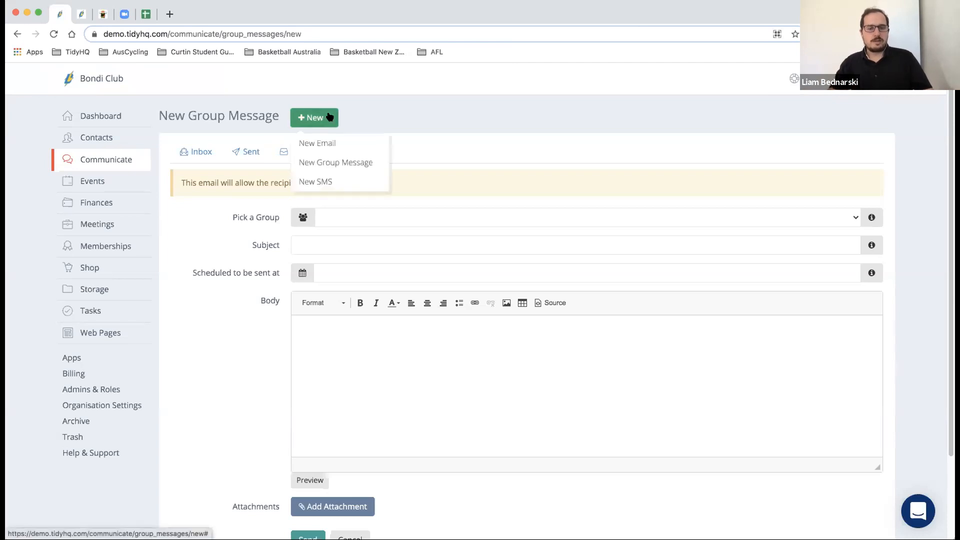
- Start a new SMS inviting people to join the Curtin student guild club today
click(321, 183)
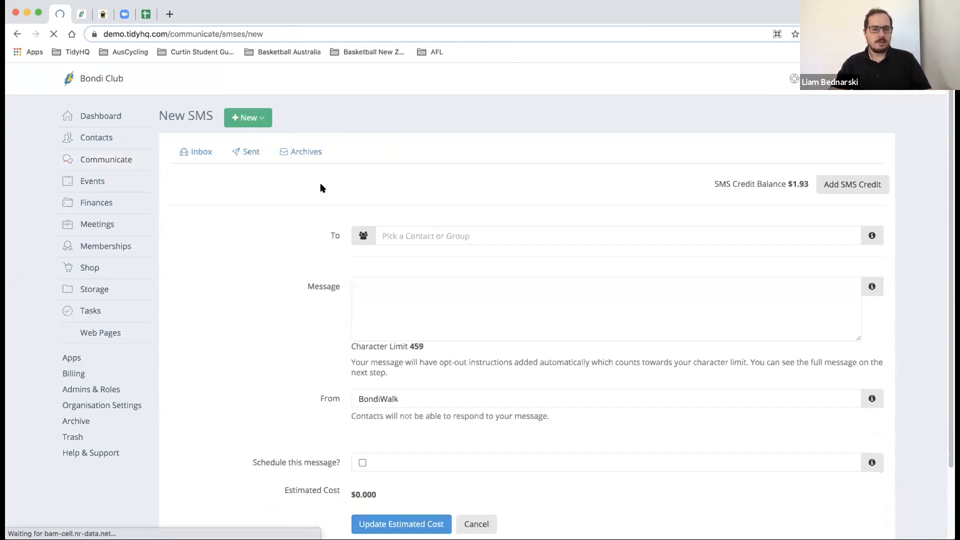
scroll(323, 191, down, 1)
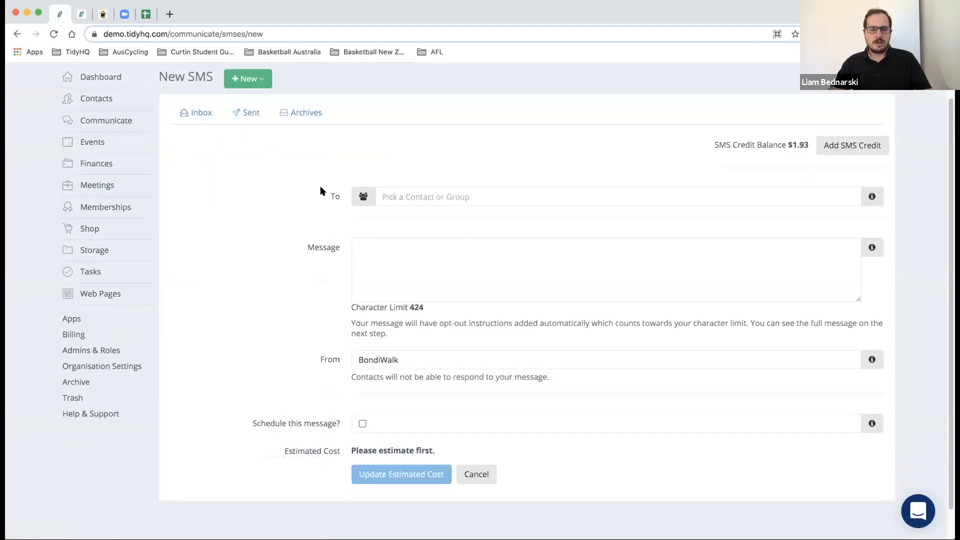
click(390, 250)
text(Hi)
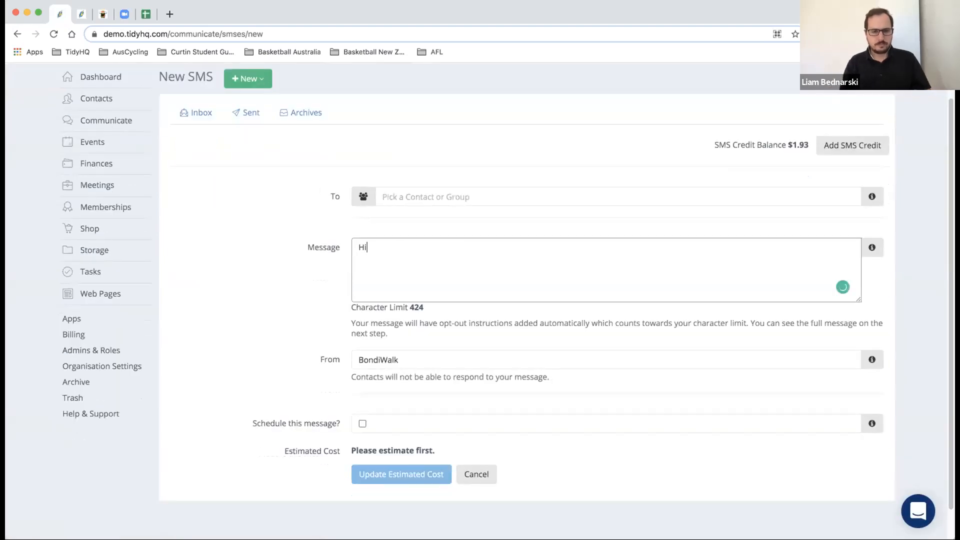
text( my name is liam)
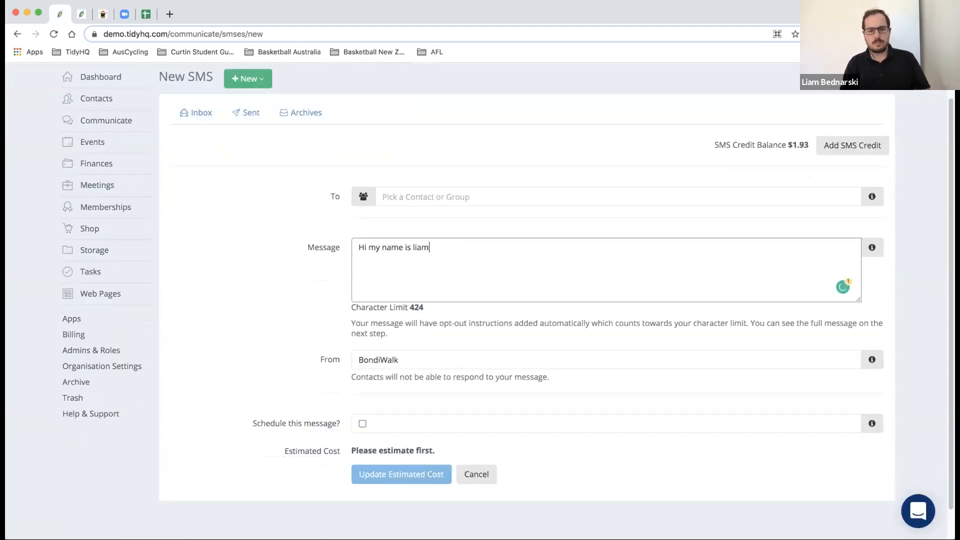
text(, join the Cc)
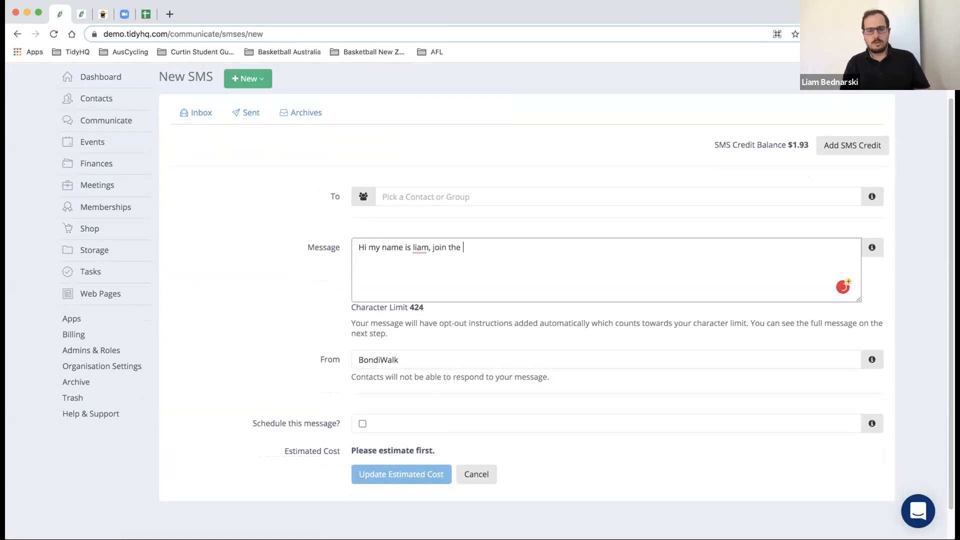
key(BackSpace)
key(BackSpace)
text(curtin)
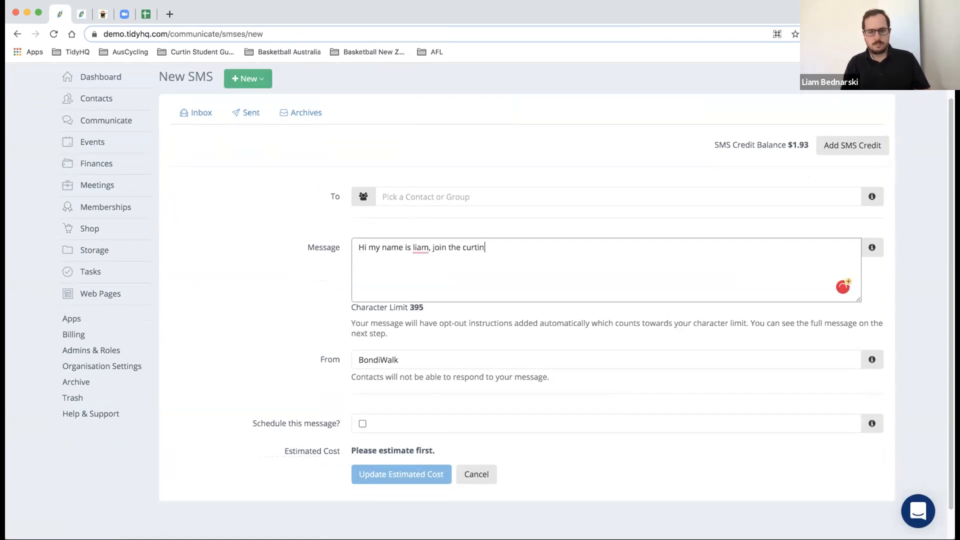
text( studfen)
key(BackSpace)
key(BackSpace)
key(BackSpace)
text(ent guild club today,)
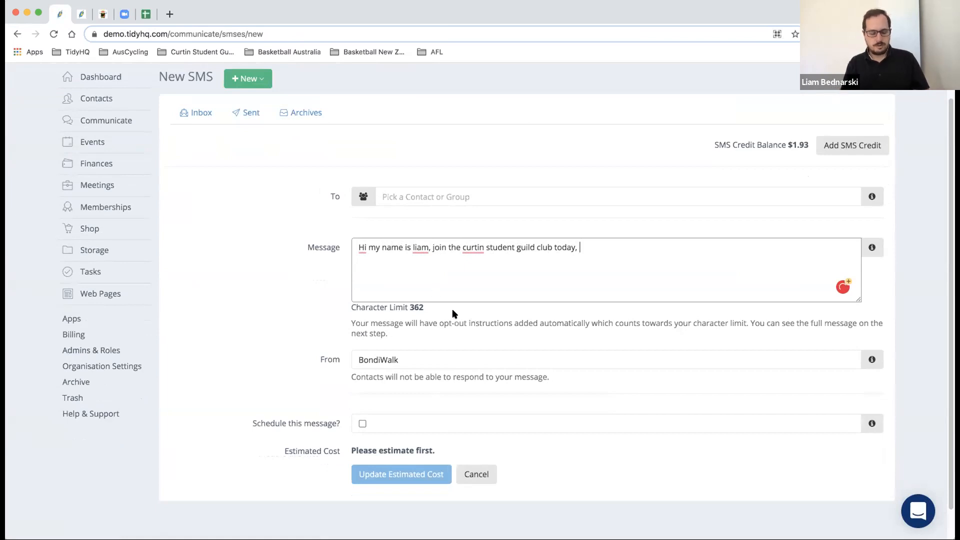
- Finish the SMS by asking people to get in touch by e-mail if they need assistance
text(sh)
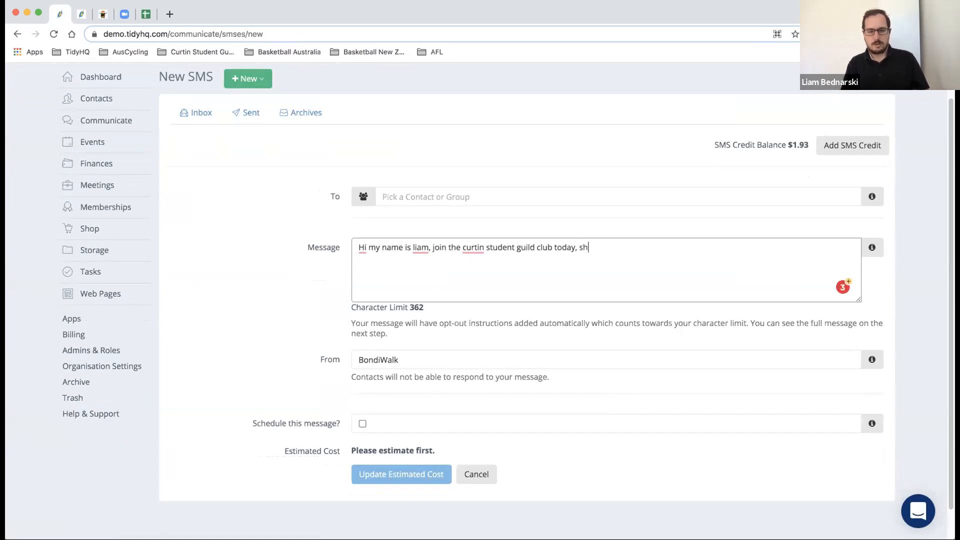
key(BackSpace)
text(dhou)
key(BackSpace)
key(BackSpace)
key(BackSpace)
key(BackSpace)
text(hould you ne)
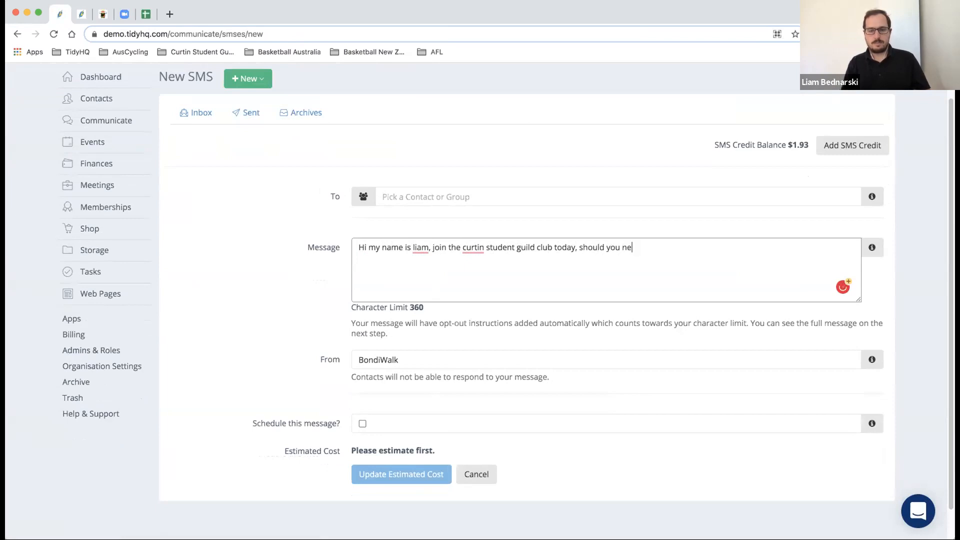
text(ed any assistance pleae b)
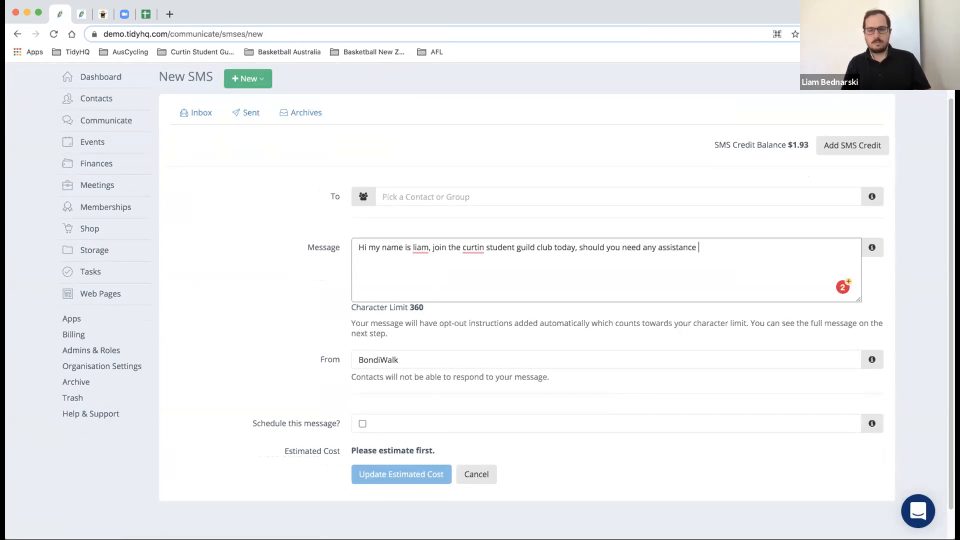
key(BackSpace)
key(BackSpace)
key(BackSpace)
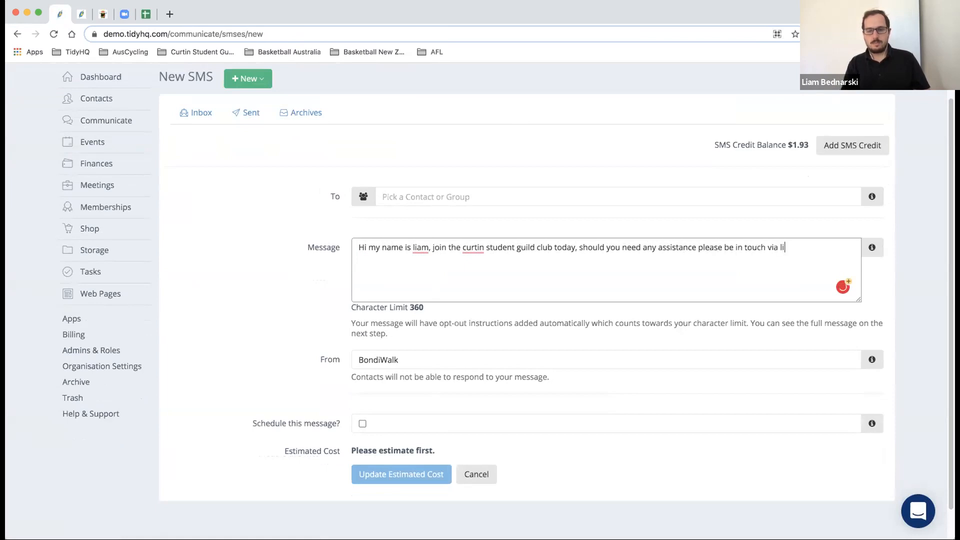
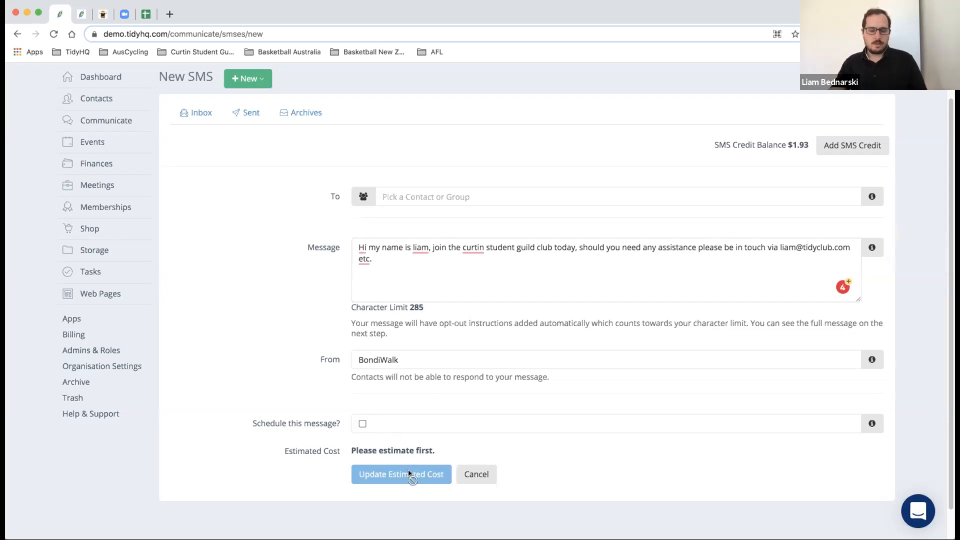
click(458, 198)
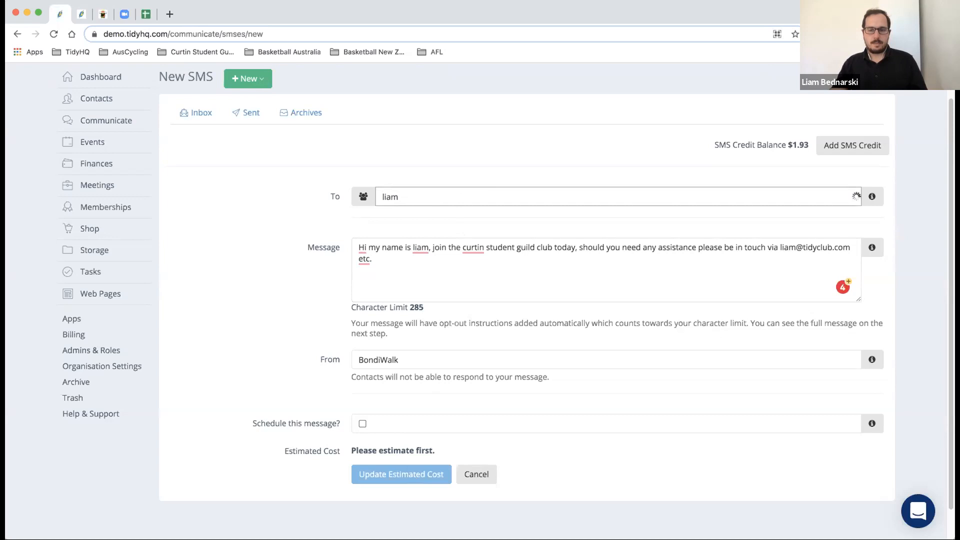
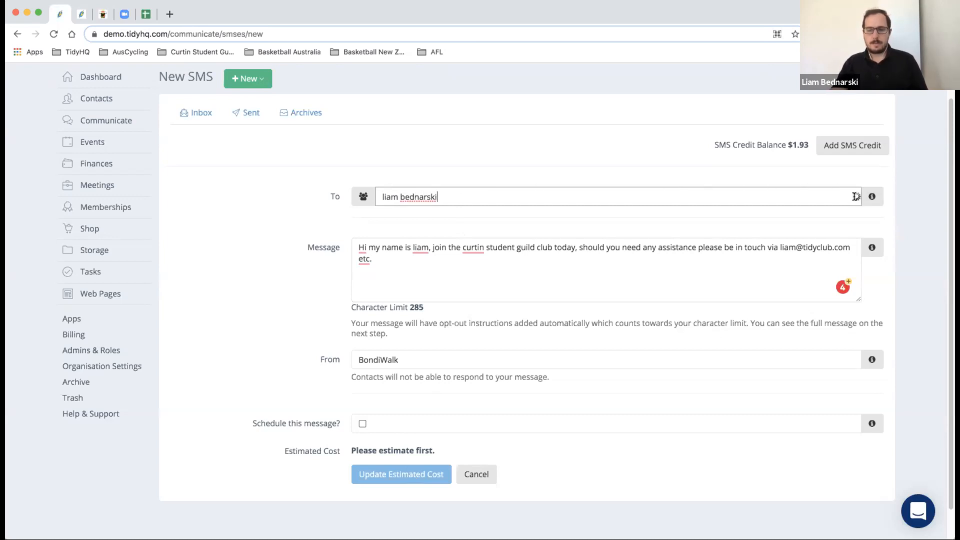
click(870, 197)
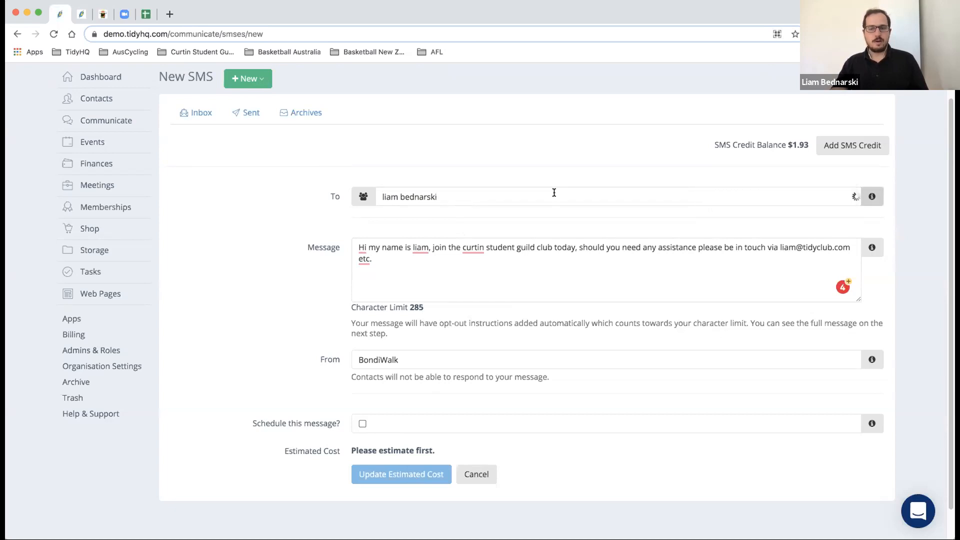
drag(476, 197, 372, 197)
key(BackSpace)
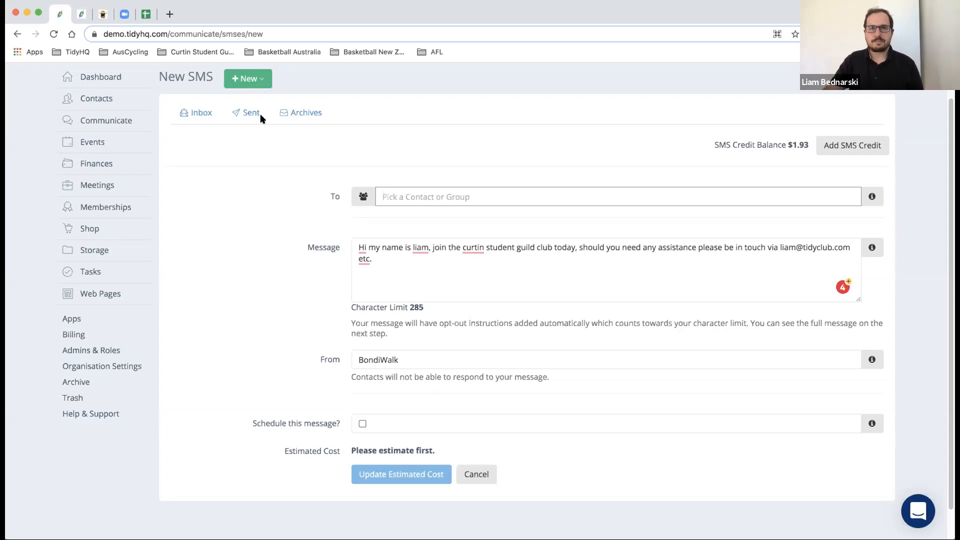
- Open the communication Archives and filter them to the 18 archived Task messages
click(259, 84)
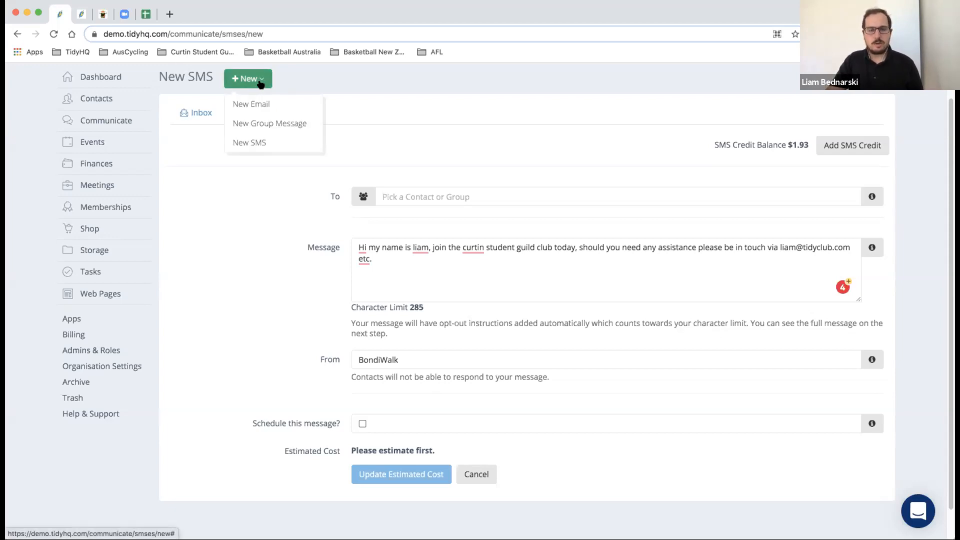
mouse_move(123, 120)
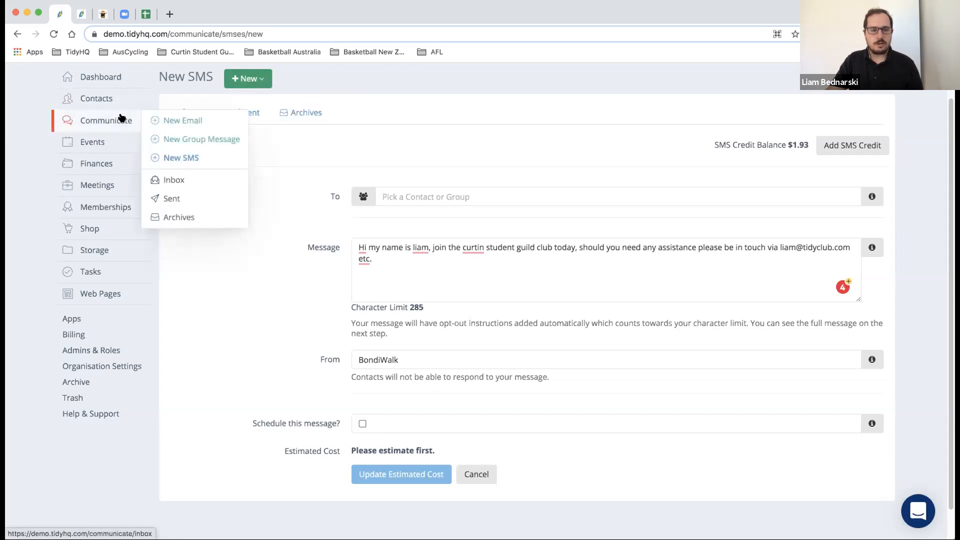
click(177, 217)
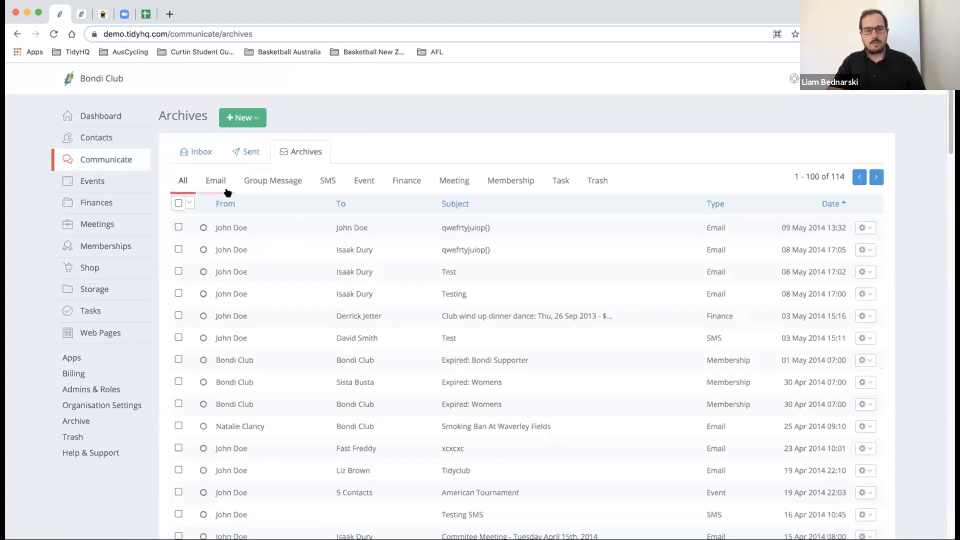
click(549, 185)
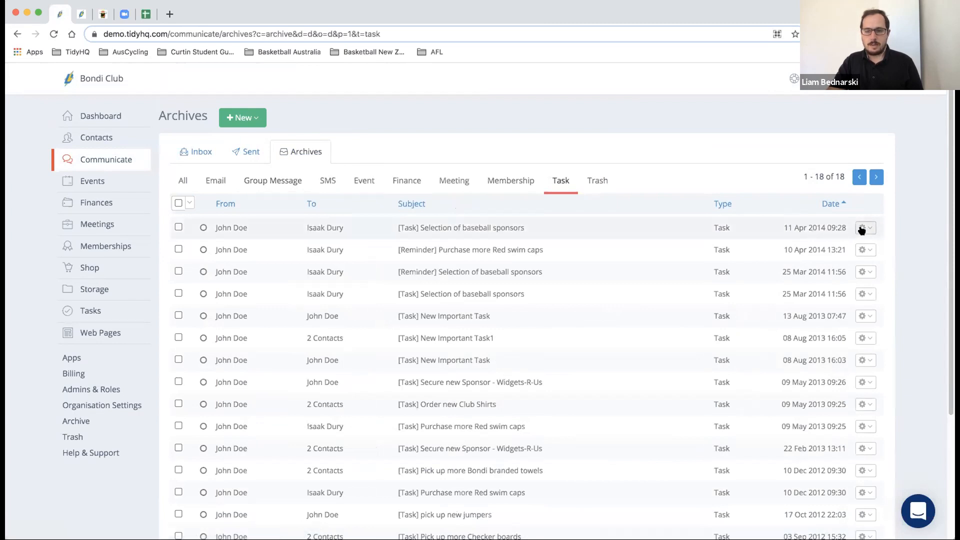
scroll(818, 230, down, 3)
scroll(818, 230, up, 3)
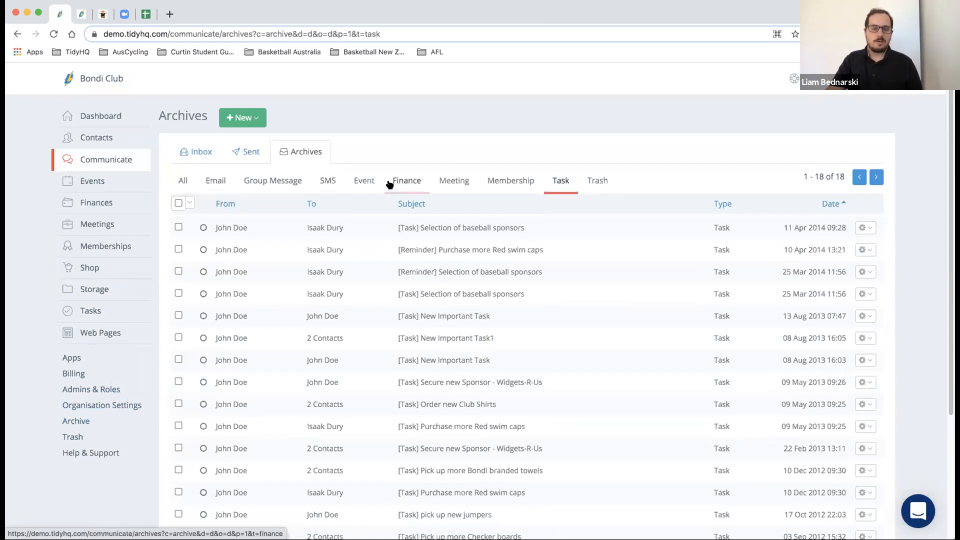
- Review the Sent communications, then open the Finances Overview for This Financial Year
click(252, 154)
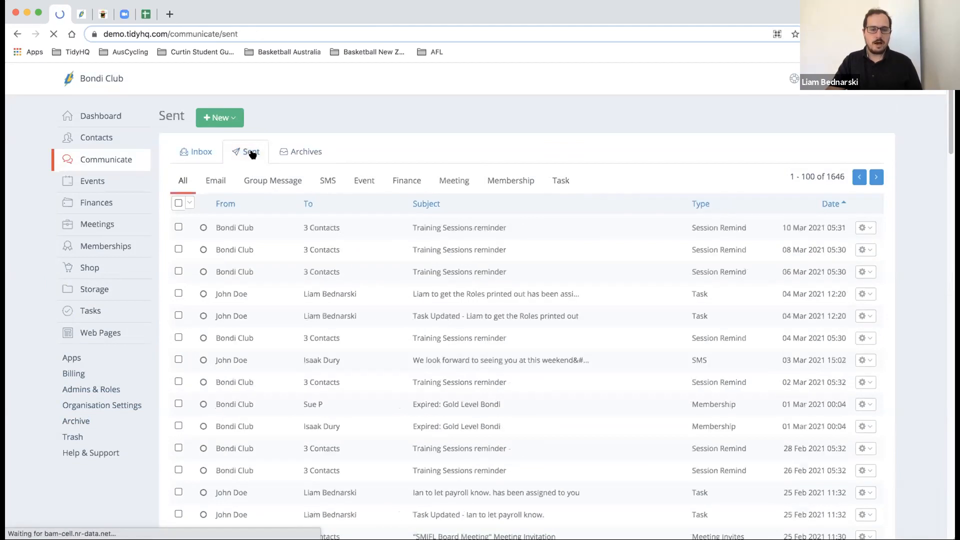
scroll(294, 221, down, 5)
scroll(294, 221, up, 5)
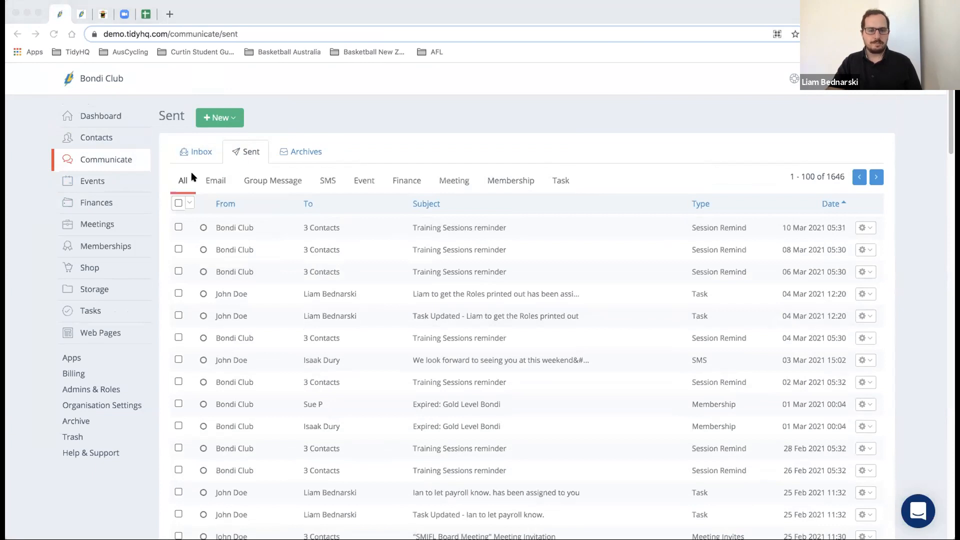
click(102, 208)
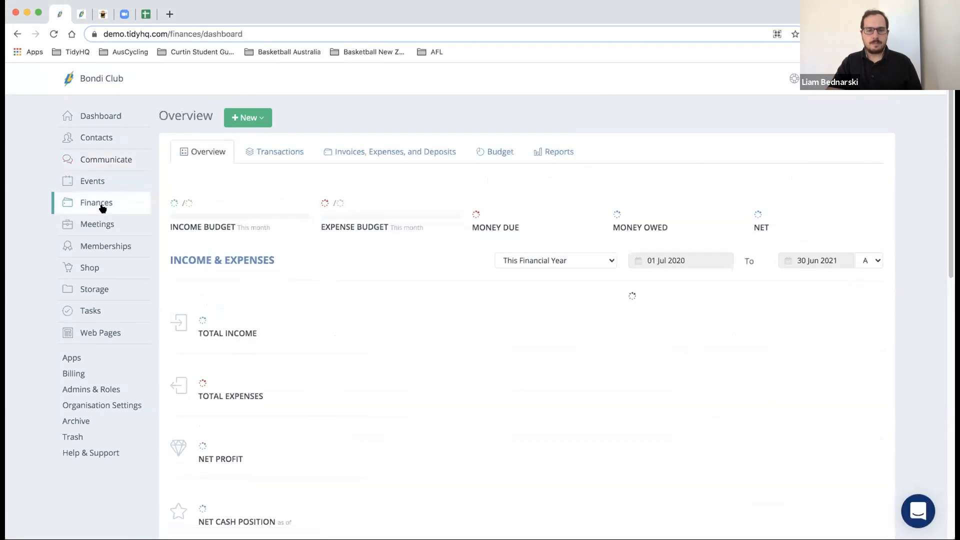
- Set Income & Expenses to Last Financial Year, showing $7,975.06 income and $1,102.00 expenses
click(517, 262)
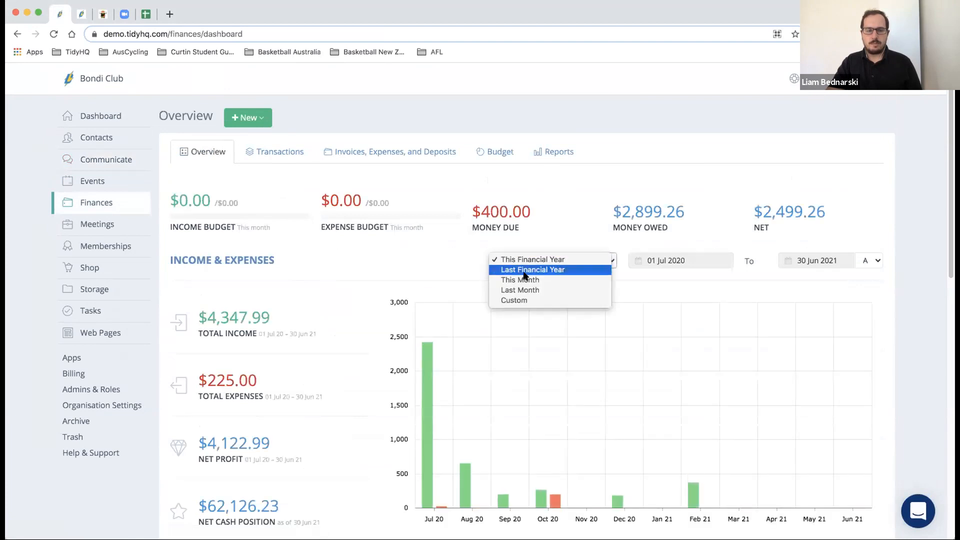
click(522, 270)
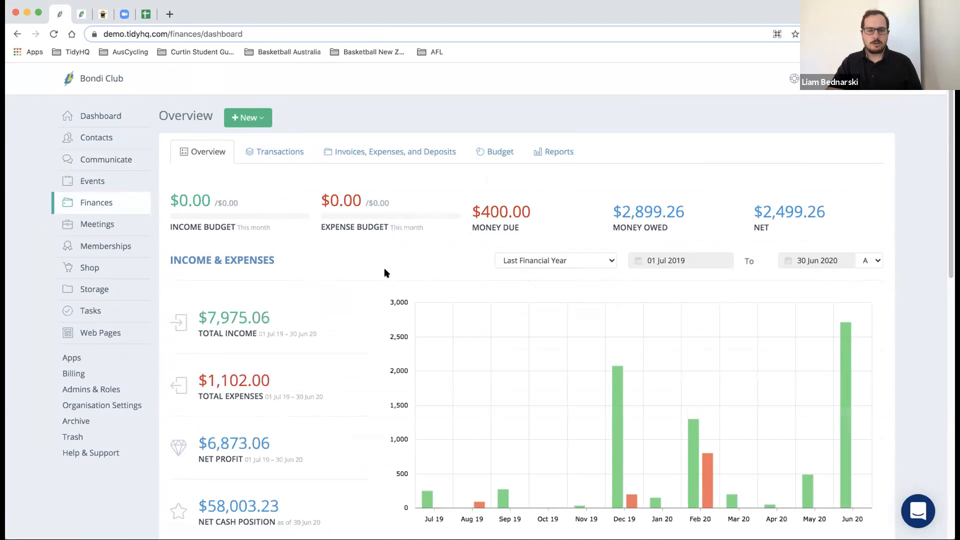
click(576, 262)
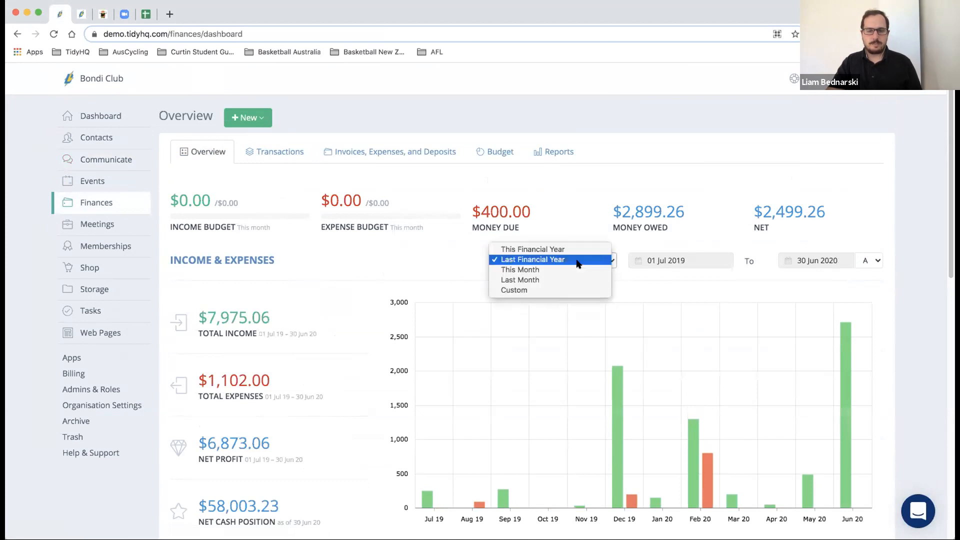
click(577, 261)
scroll(352, 257, down, 5)
scroll(352, 258, up, 5)
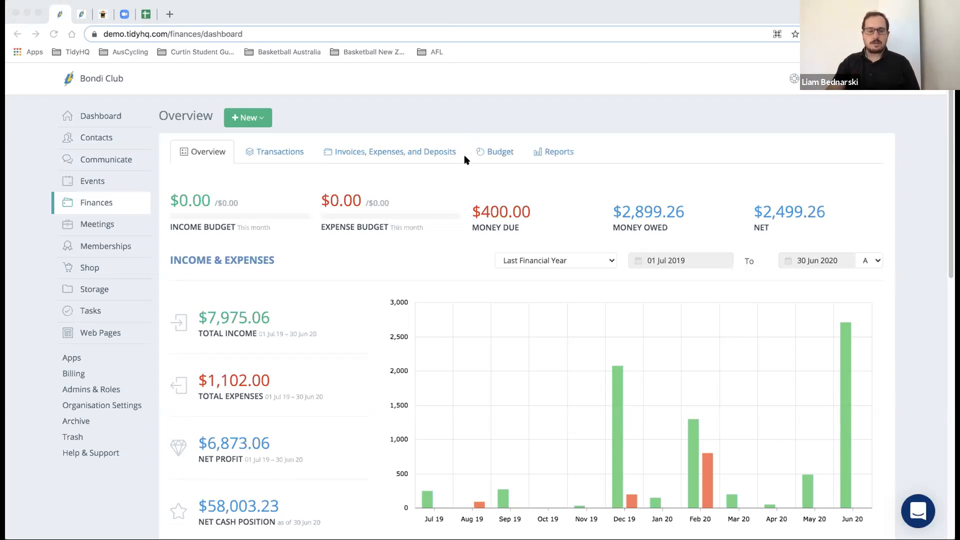
scroll(460, 164, down, 3)
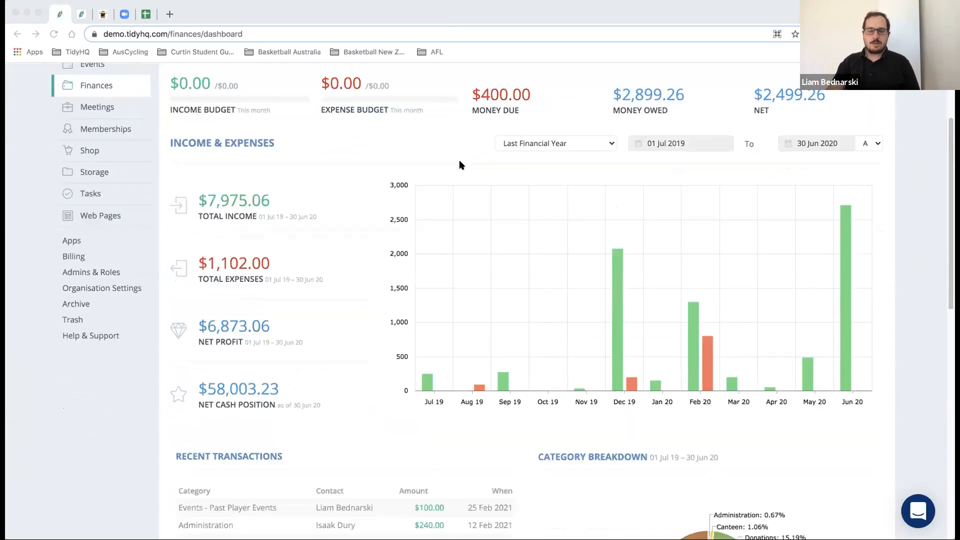
scroll(461, 165, up, 3)
scroll(460, 165, down, 1)
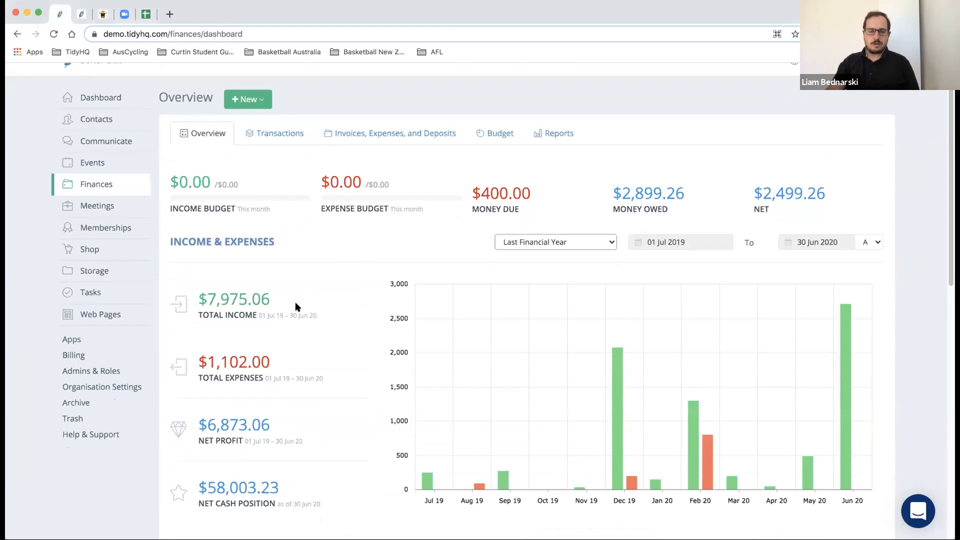
click(517, 241)
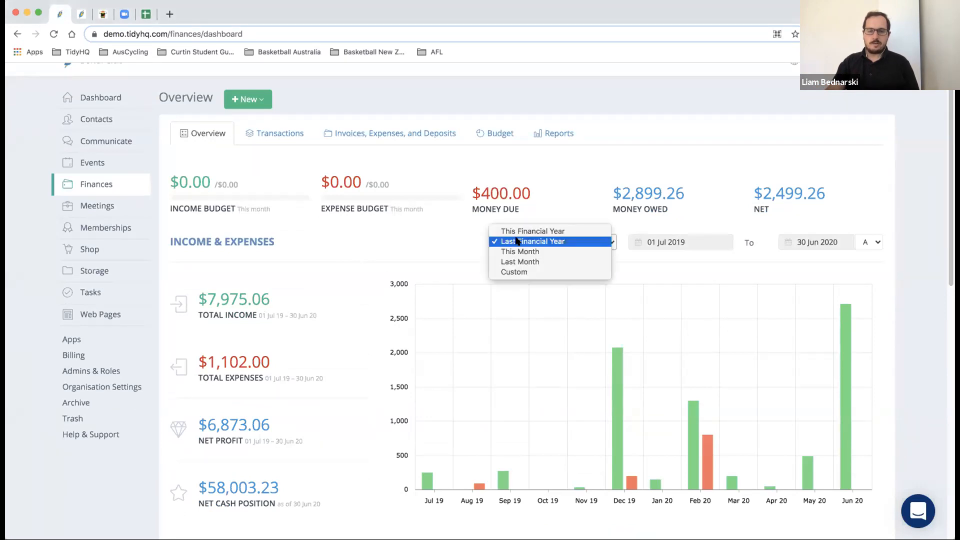
click(518, 241)
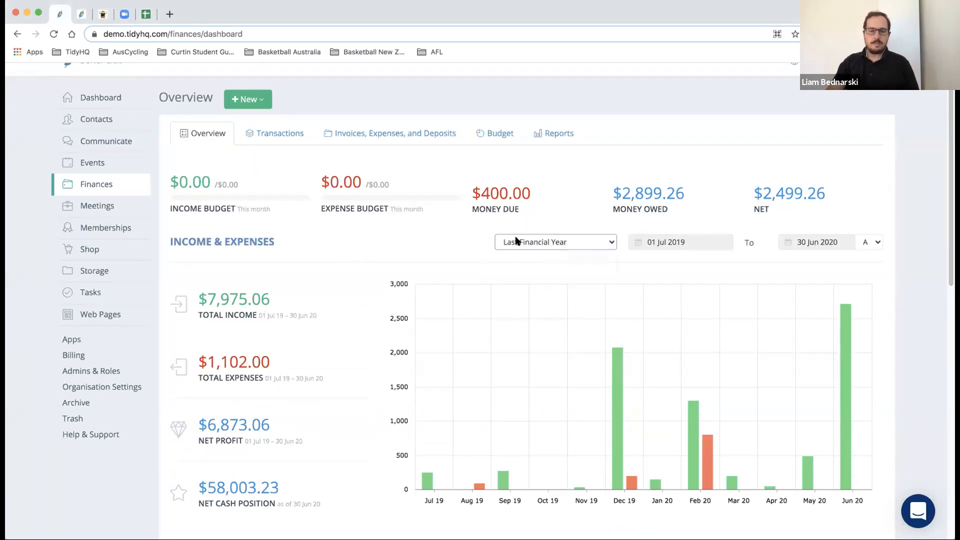
scroll(338, 244, down, 1)
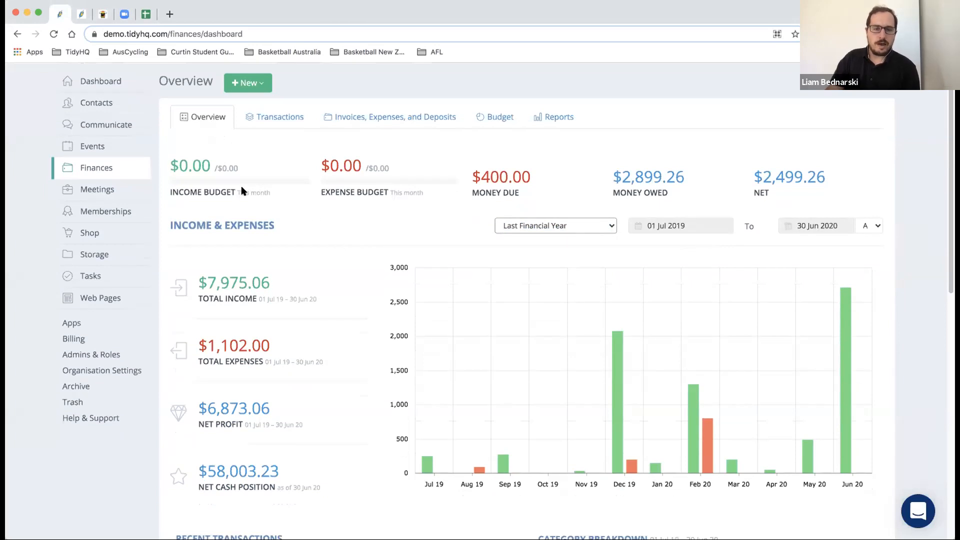
- Review the Budget Estimates table and Actuals figures, then return to the This Financial Year overview
click(488, 122)
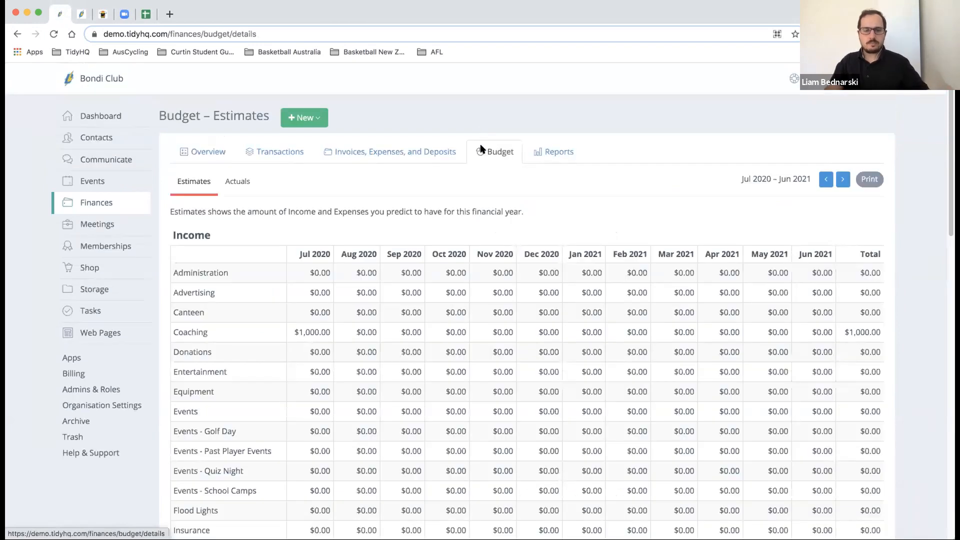
scroll(487, 145, down, 3)
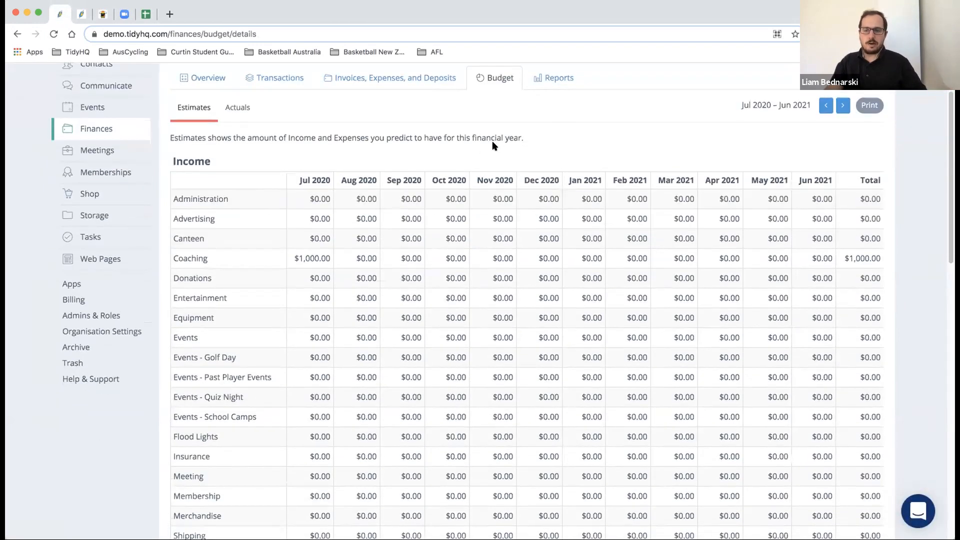
scroll(492, 145, down, 6)
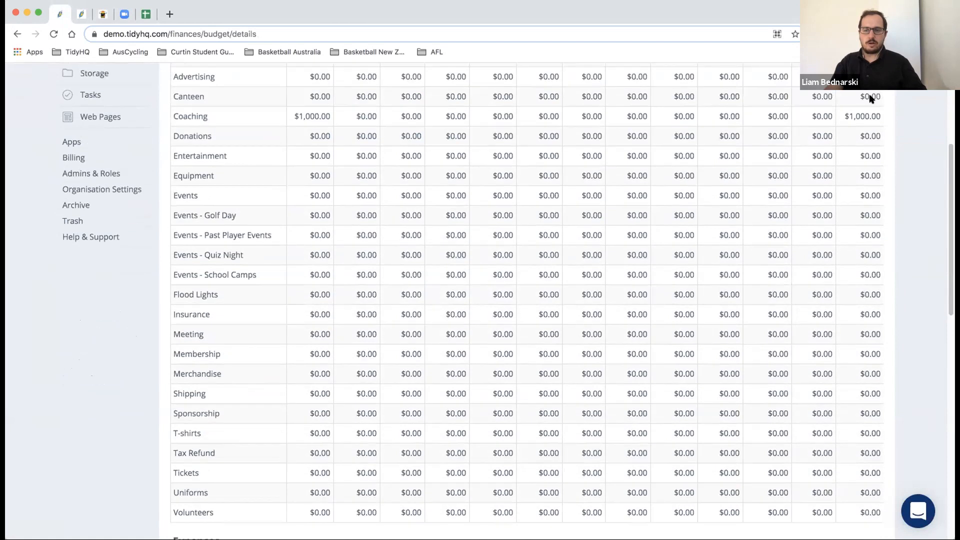
scroll(857, 132, up, 3)
scroll(855, 128, down, 14)
scroll(836, 125, up, 20)
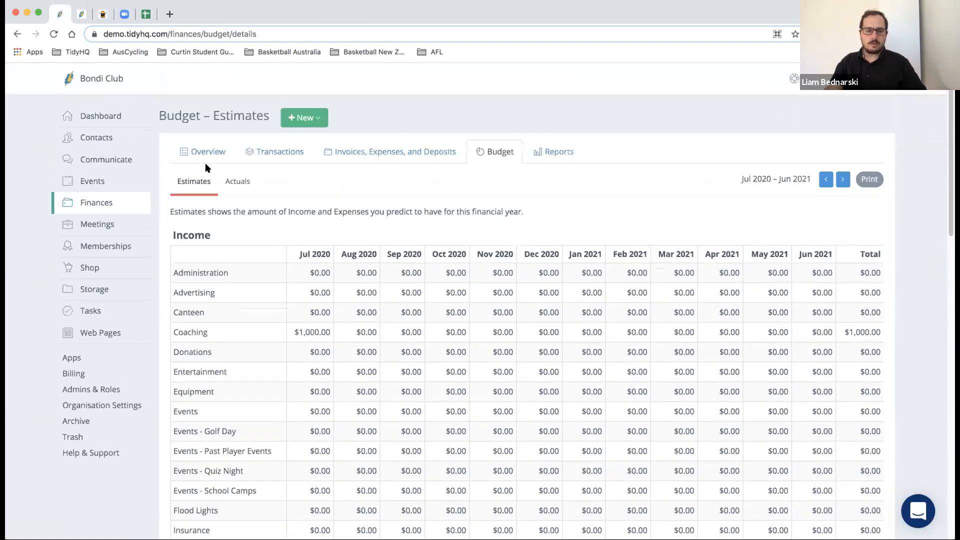
click(230, 182)
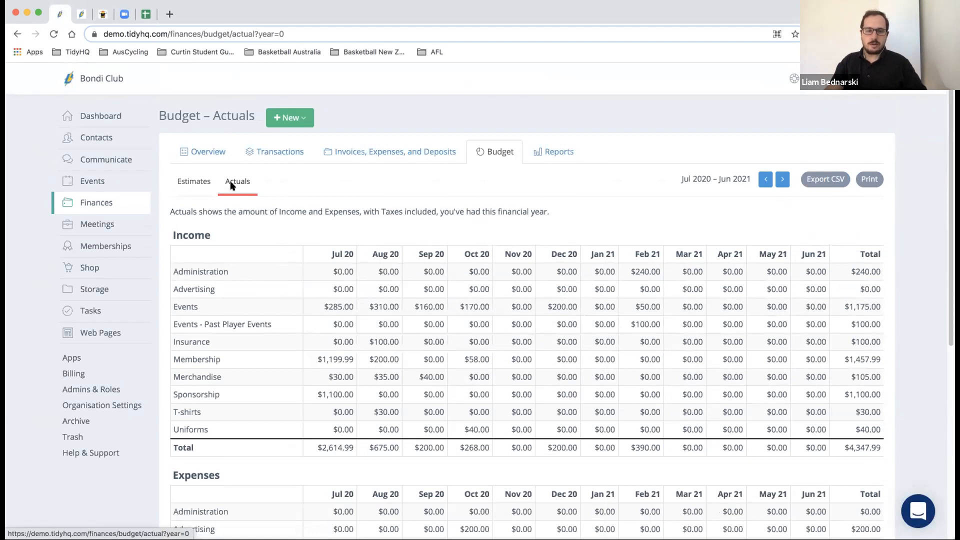
click(223, 154)
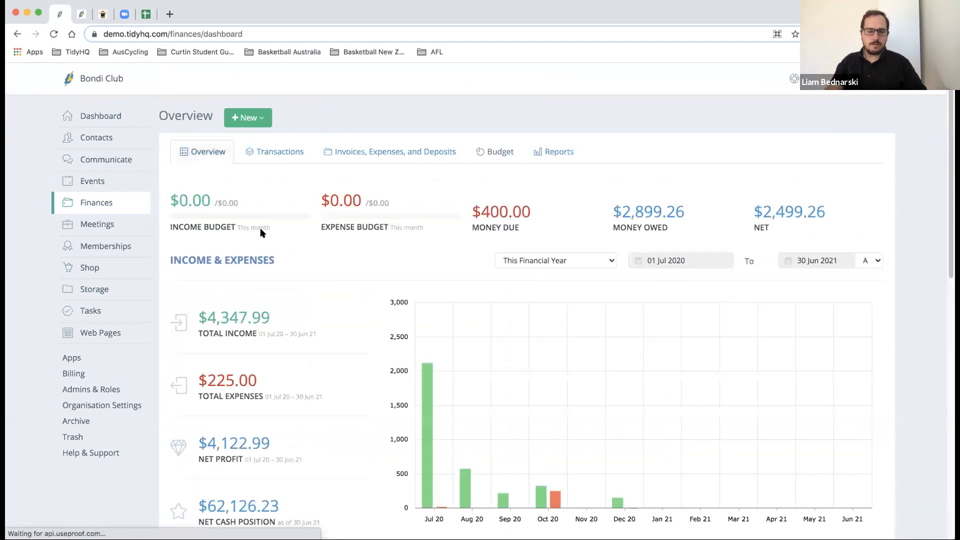
- Set the Income & Expenses period to Last Financial Year (2019–20) and scroll to Recent Transactions
scroll(260, 229, down, 1)
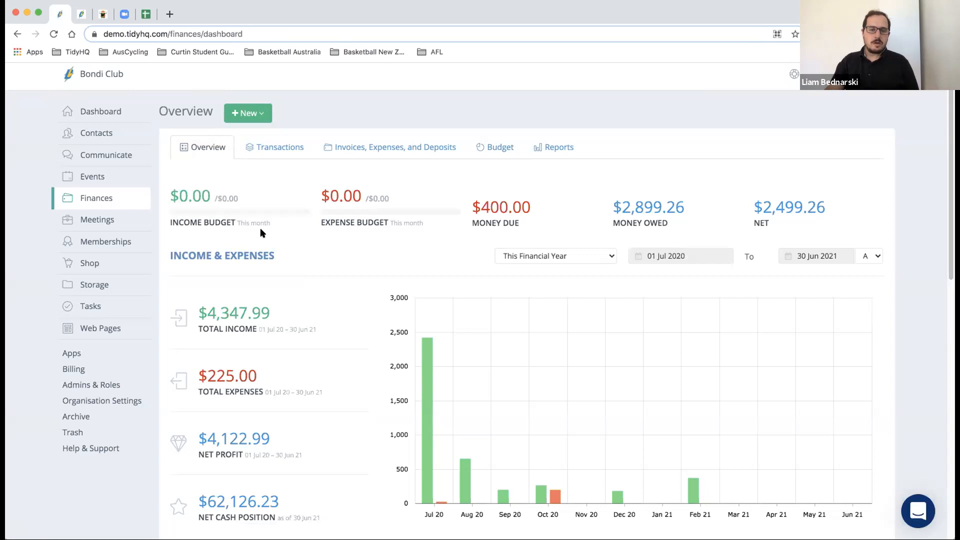
scroll(278, 223, down, 2)
scroll(295, 215, down, 3)
scroll(542, 118, up, 4)
click(525, 214)
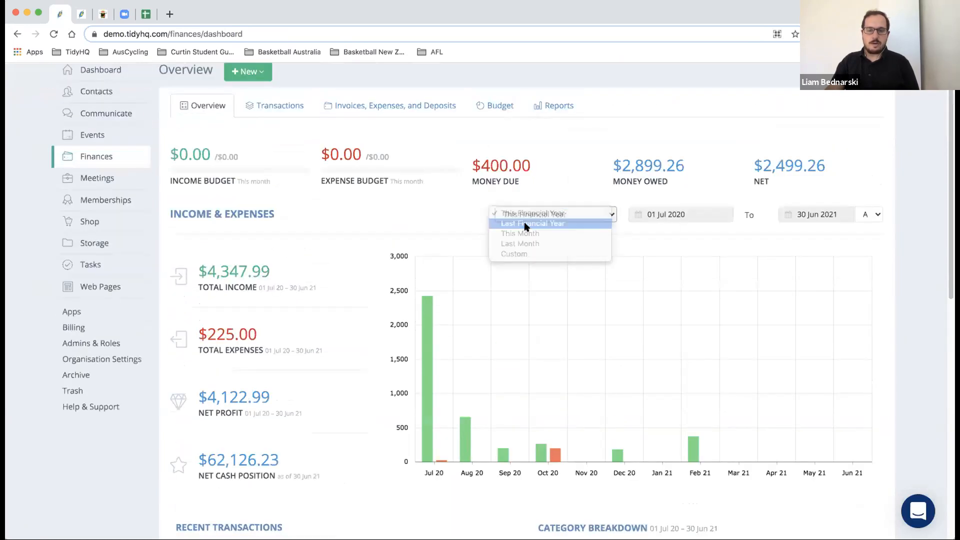
click(525, 223)
scroll(278, 216, down, 1)
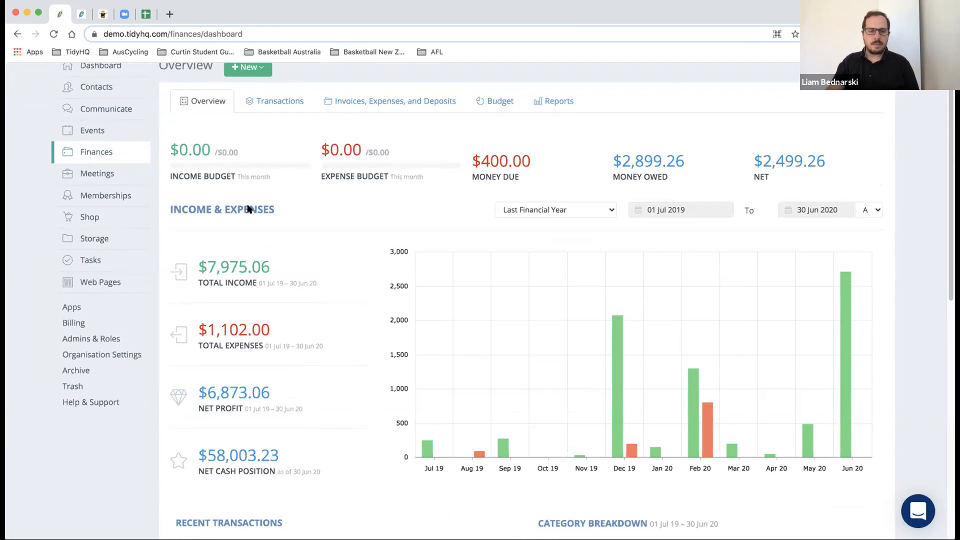
scroll(249, 208, down, 1)
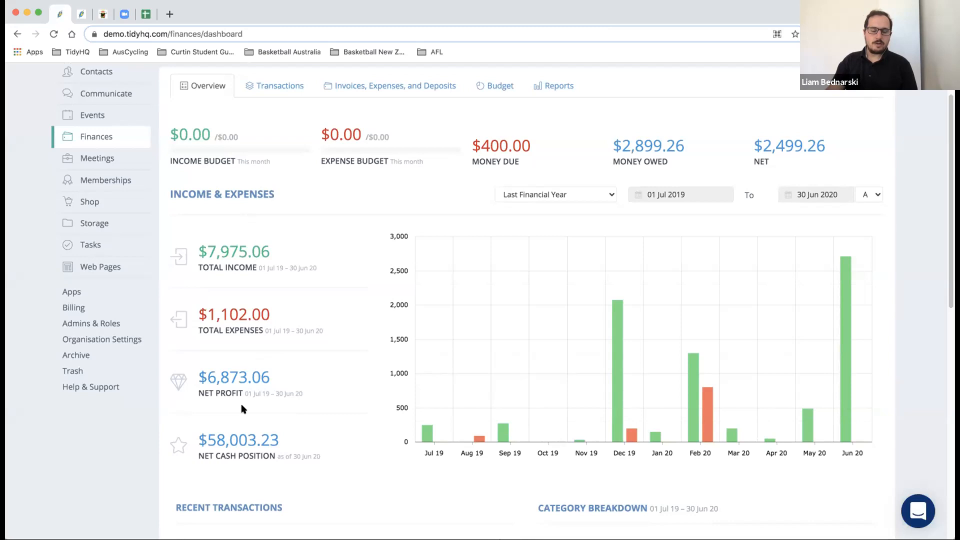
scroll(241, 404, down, 6)
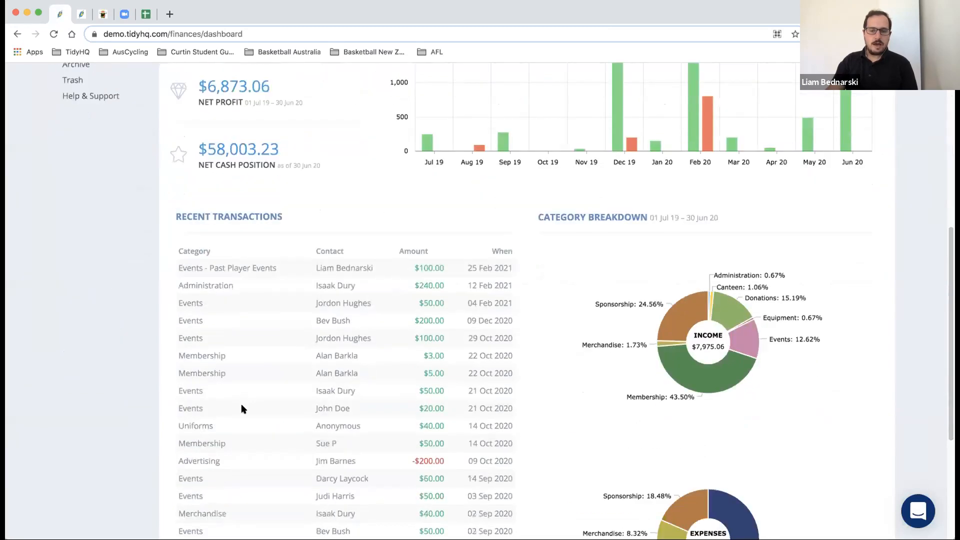
scroll(241, 404, down, 2)
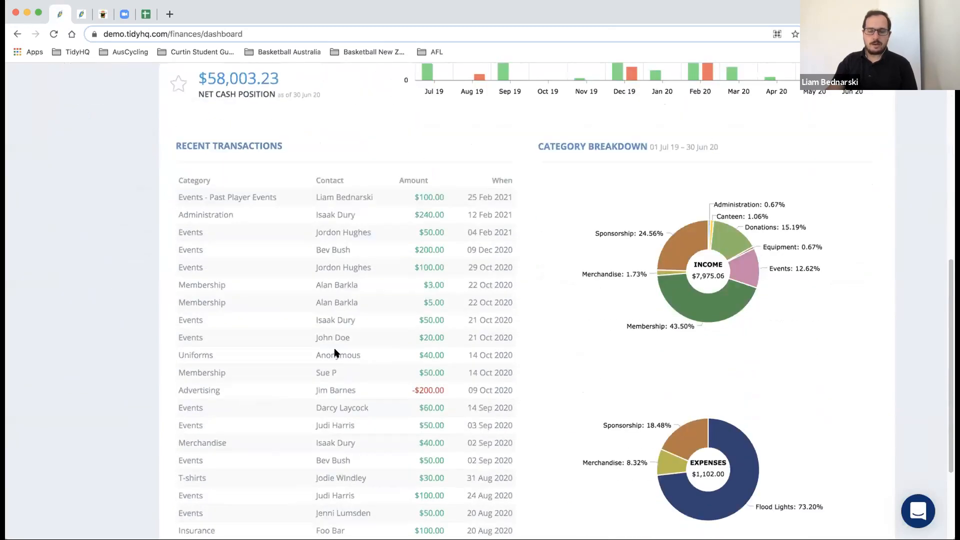
scroll(329, 350, down, 1)
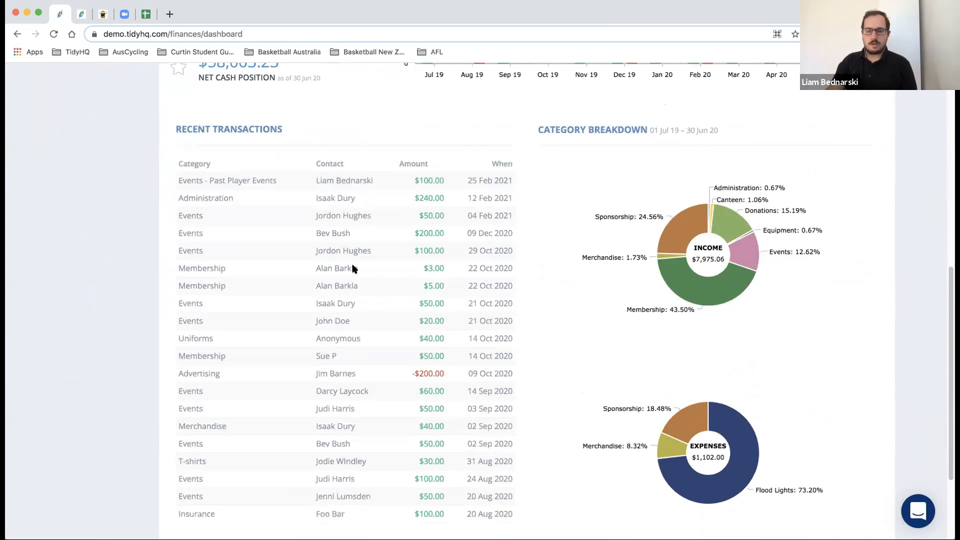
mouse_move(700, 290)
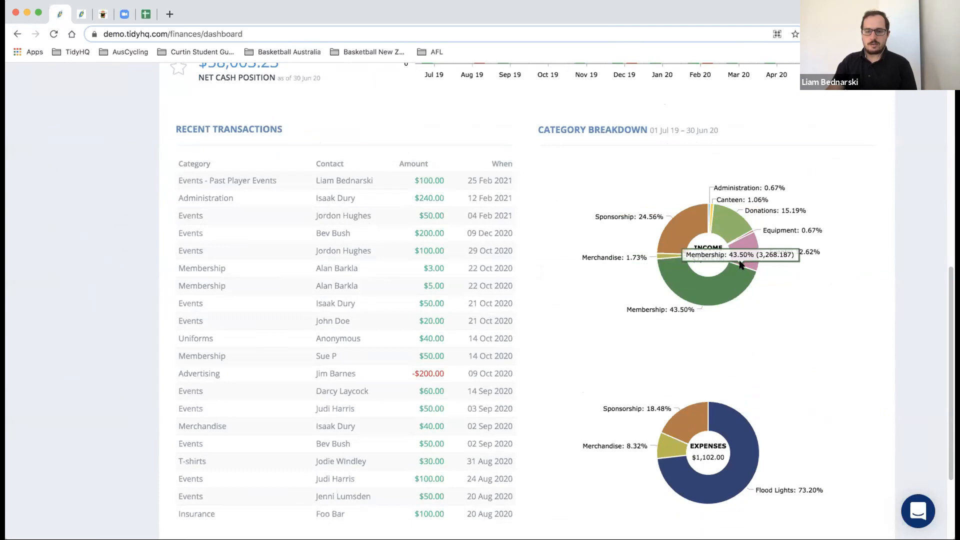
mouse_move(703, 221)
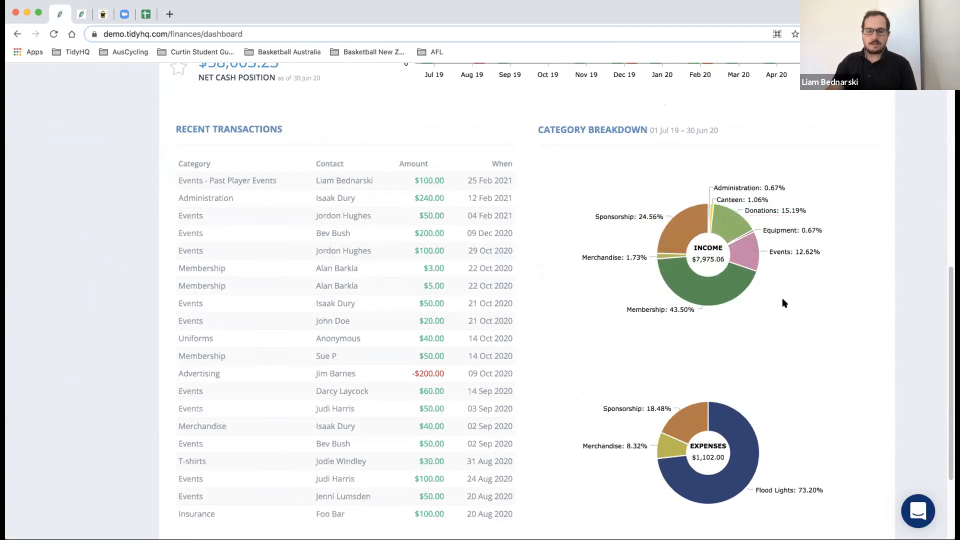
scroll(783, 303, down, 1)
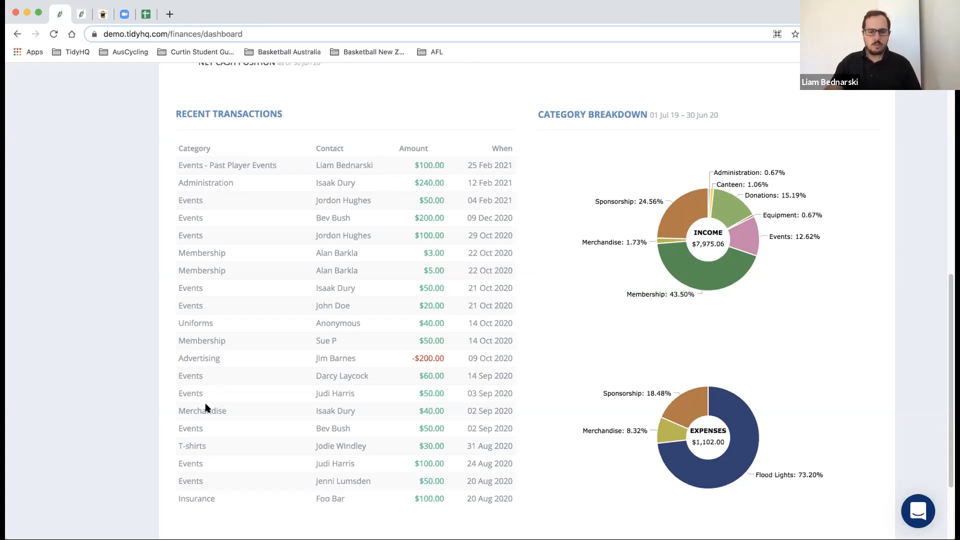
scroll(228, 180, down, 2)
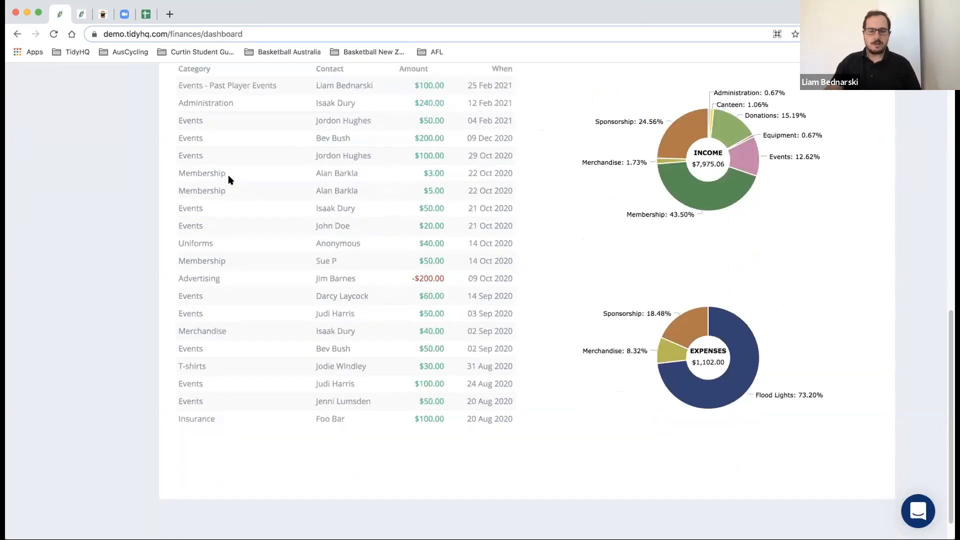
scroll(228, 180, up, 3)
scroll(228, 180, up, 10)
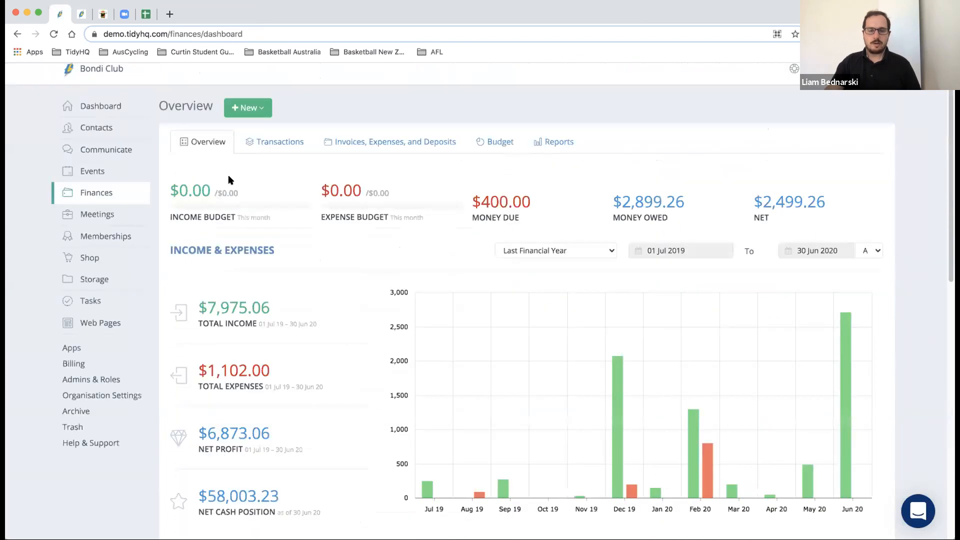
- Show the Invoices, Expenses and Deposits list for This Financial Year under Transactions
click(261, 160)
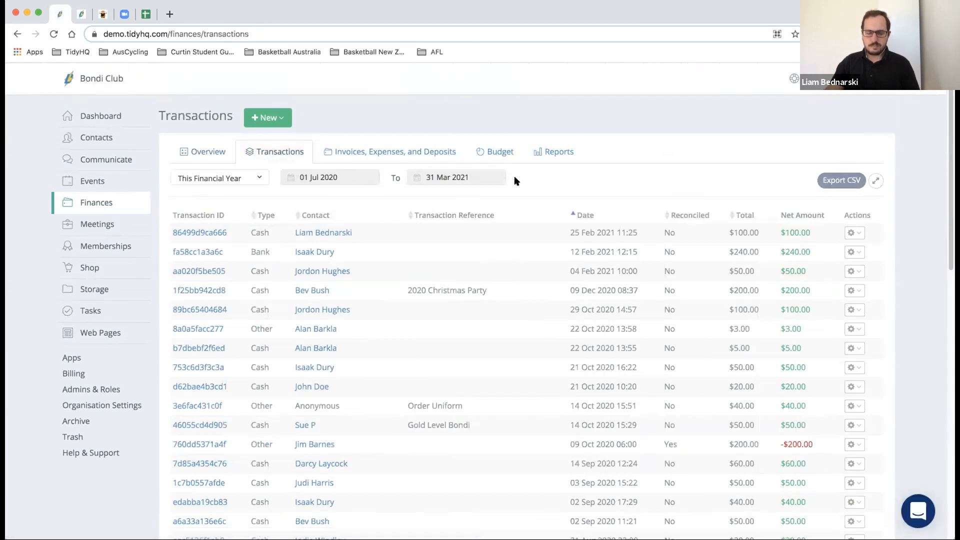
click(448, 157)
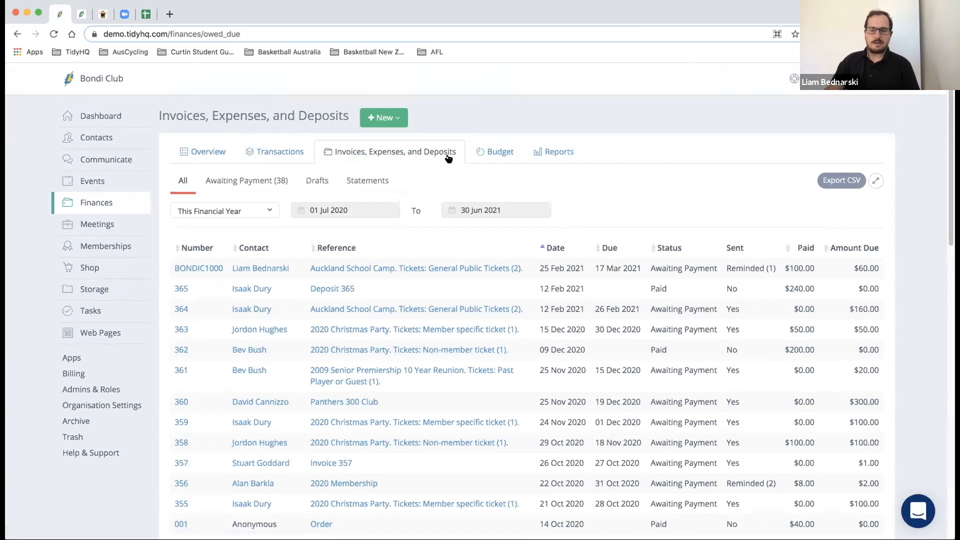
click(292, 149)
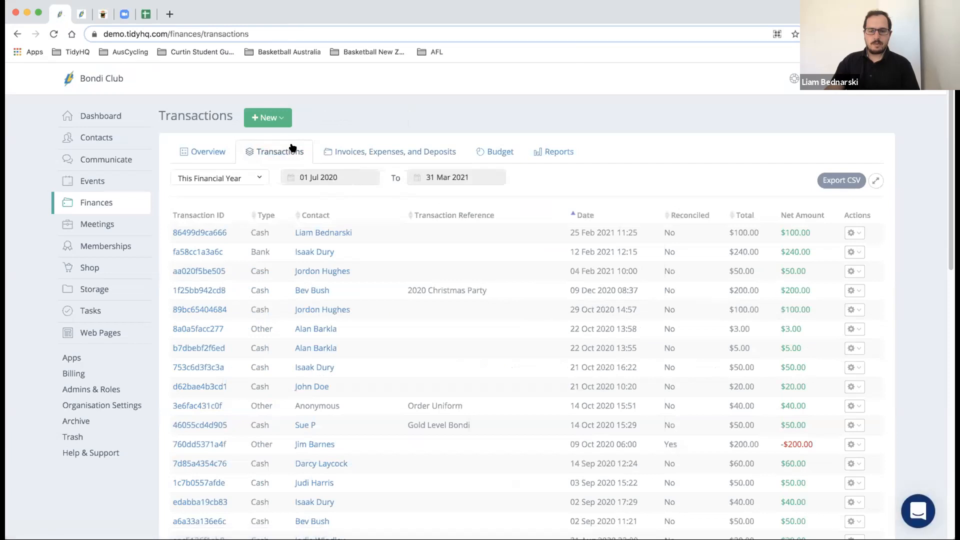
scroll(382, 245, down, 15)
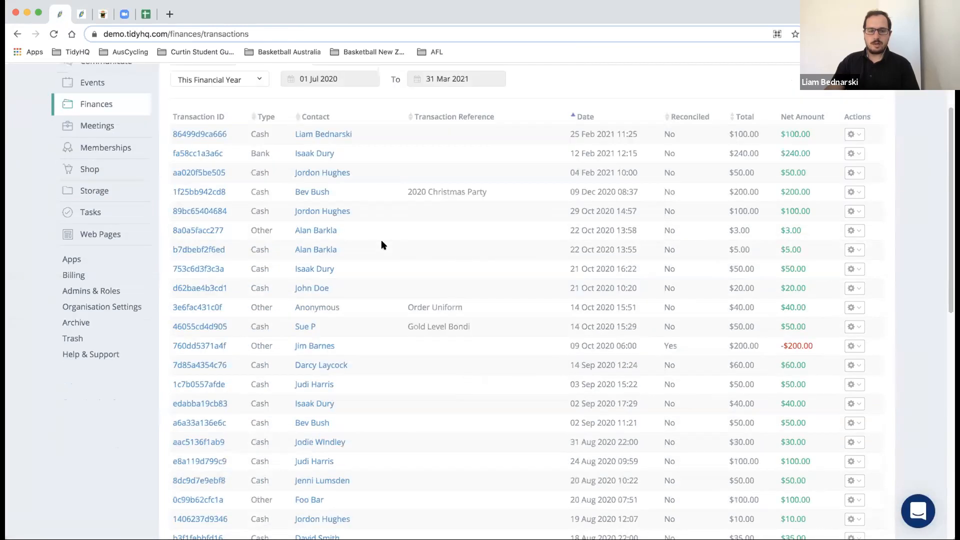
scroll(381, 244, up, 15)
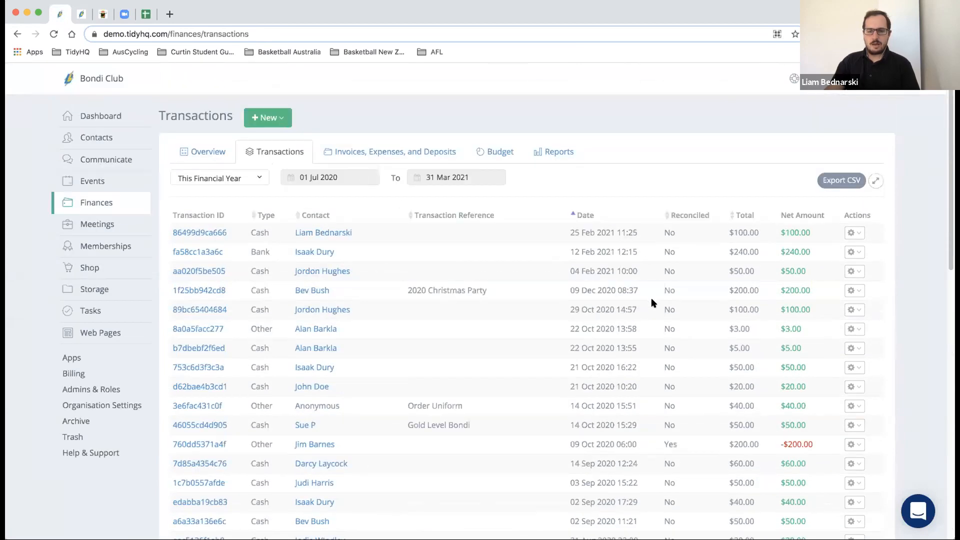
click(448, 155)
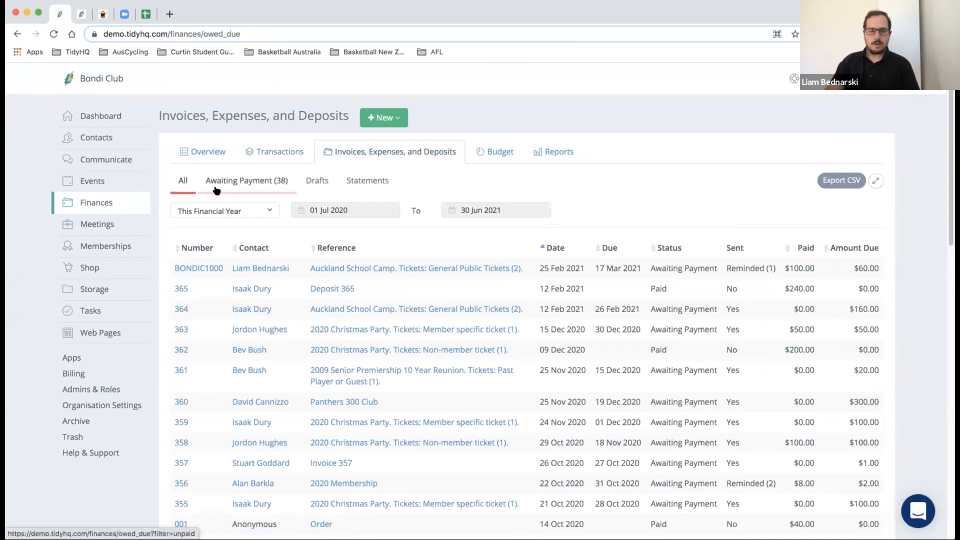
- Filter to the 38 Awaiting Payment invoices in the Who Owes Us (Income) list
click(253, 185)
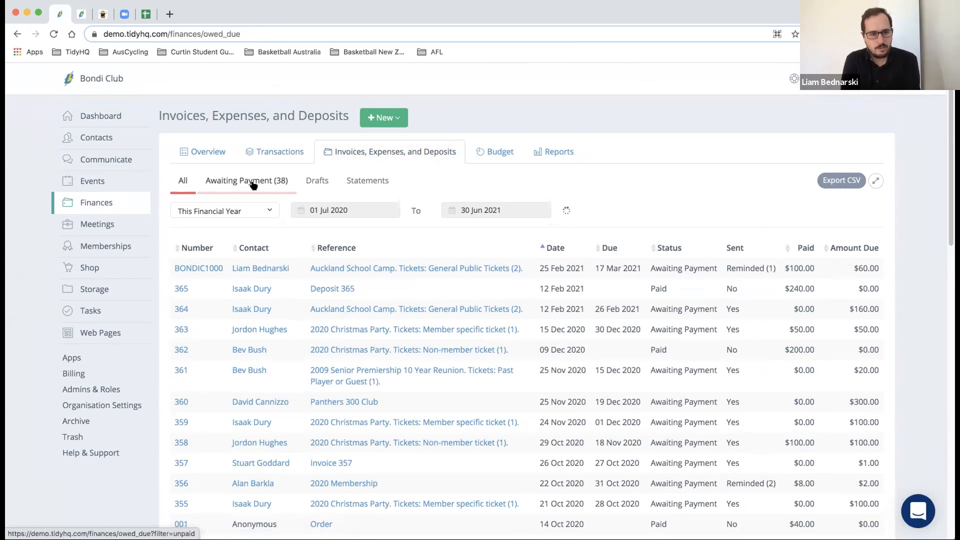
click(253, 185)
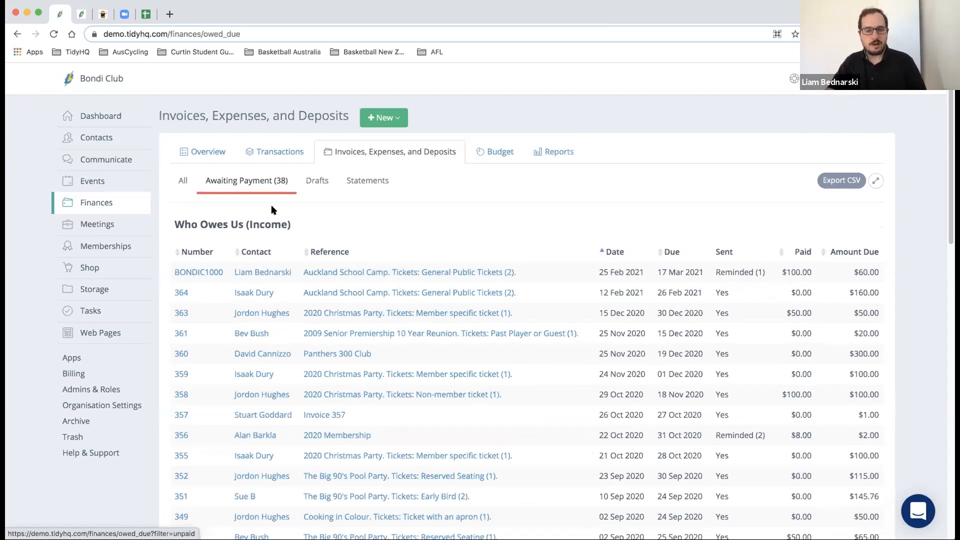
scroll(281, 215, down, 10)
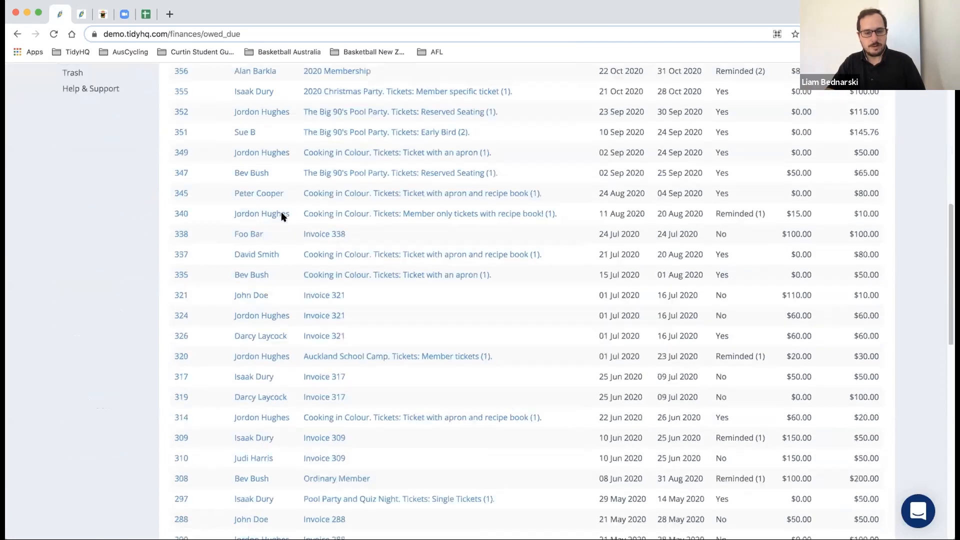
scroll(282, 215, up, 10)
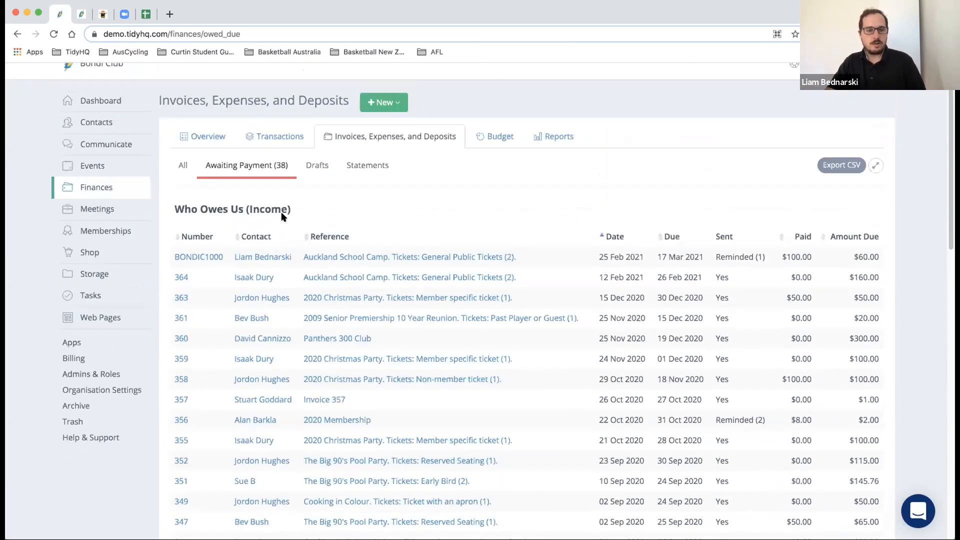
- Open the Auckland School Camp tickets invoice and start a payment for the remaining AUD 60.00
click(359, 257)
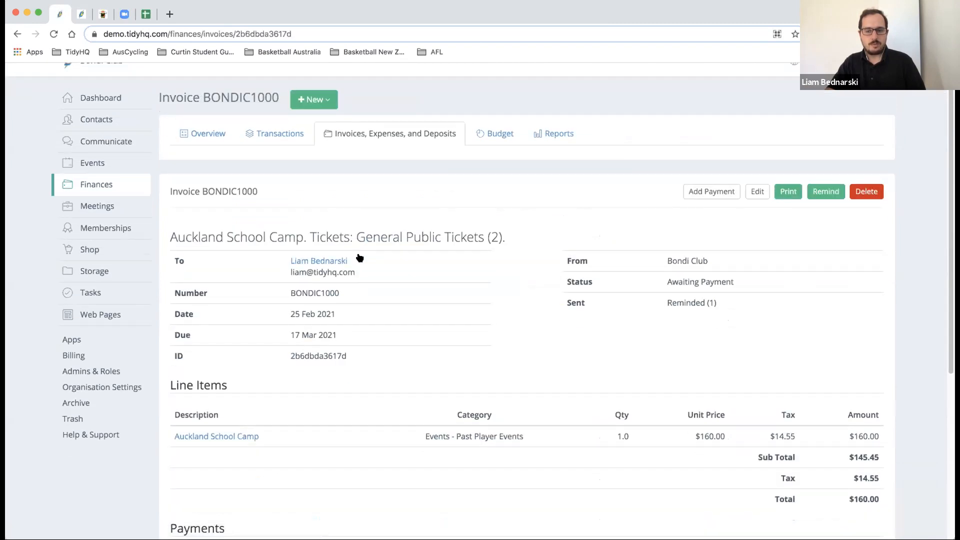
scroll(359, 258, down, 3)
scroll(360, 258, down, 1)
scroll(359, 258, up, 5)
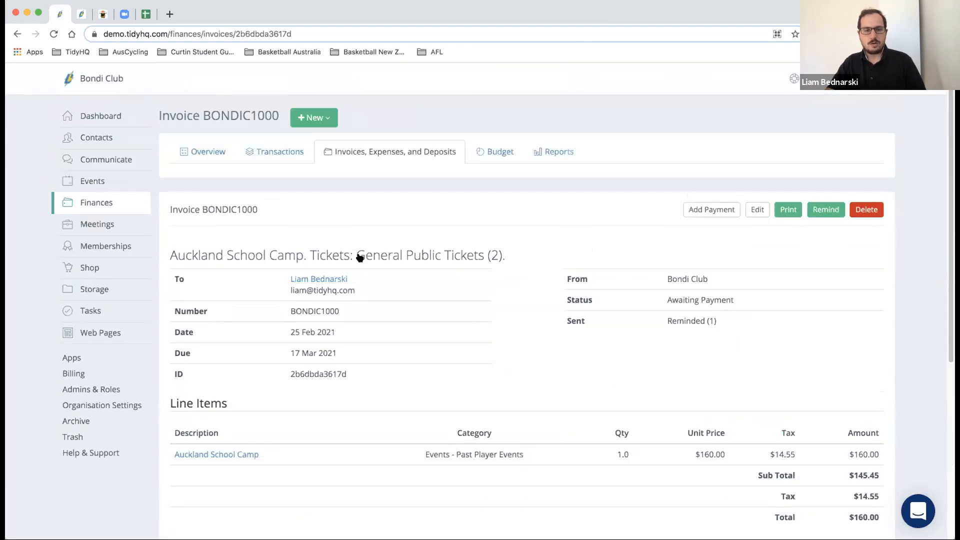
scroll(360, 257, down, 1)
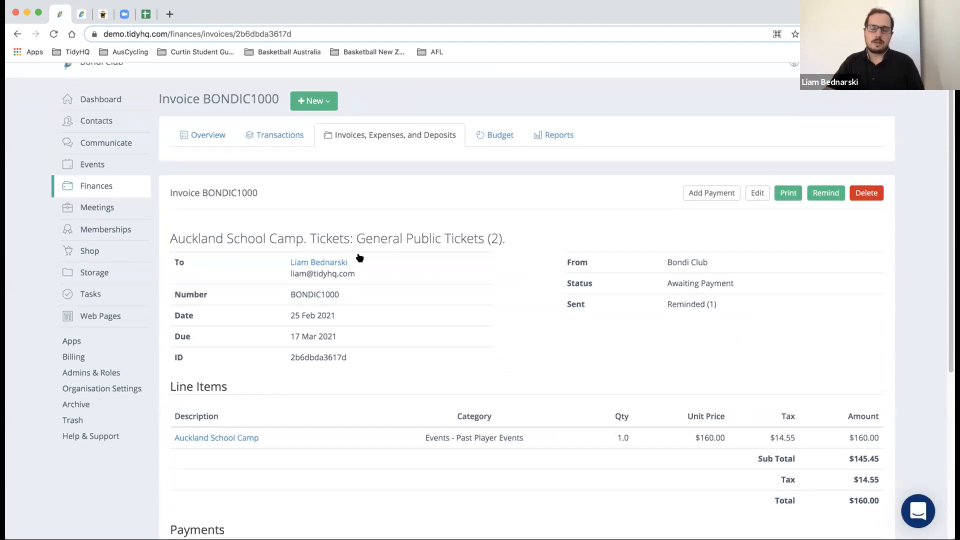
click(705, 194)
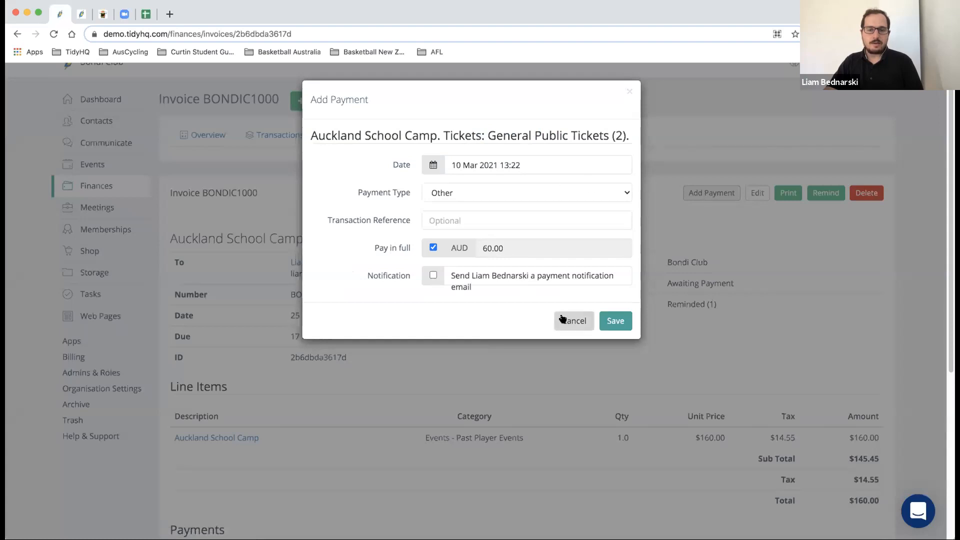
- Cancel the payment, try adding a line item in Edit, then discard the invoice changes
click(563, 318)
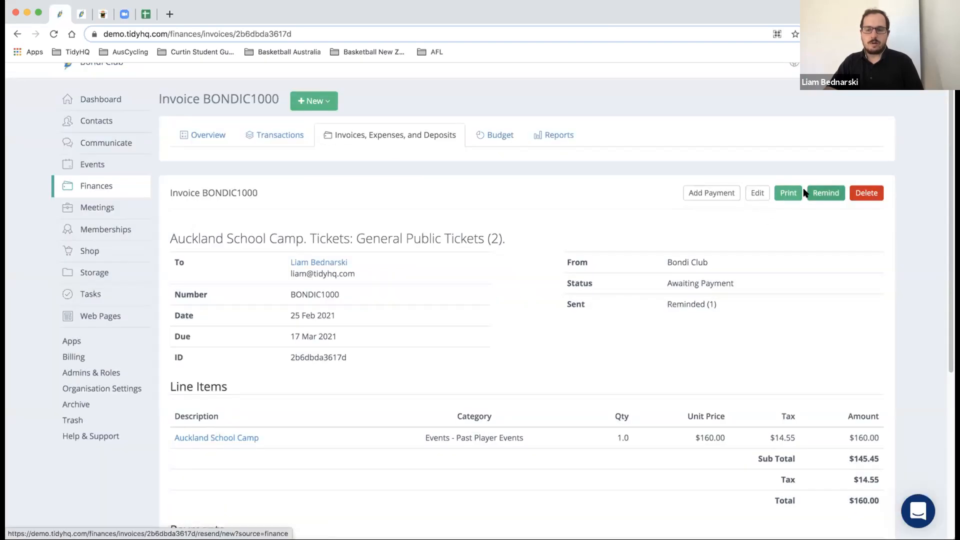
click(758, 195)
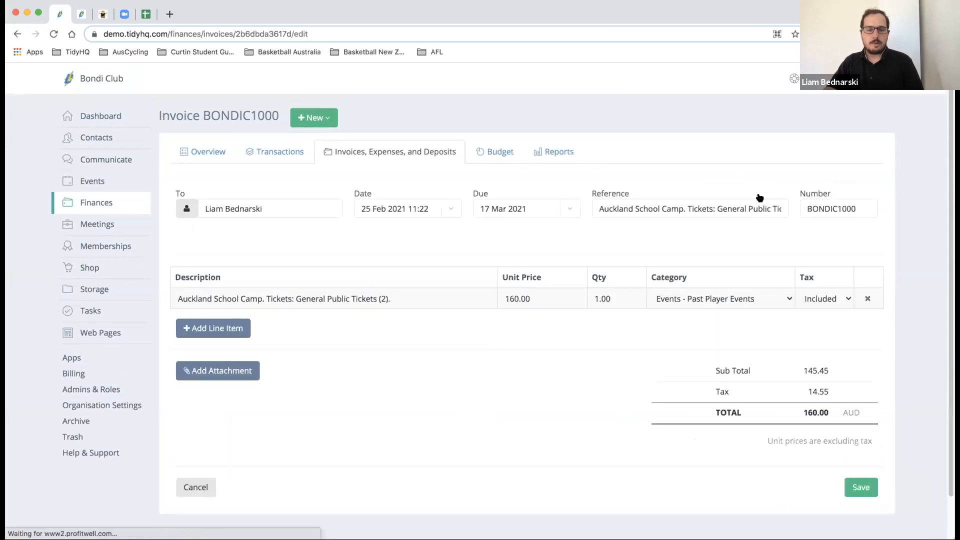
click(211, 331)
click(242, 318)
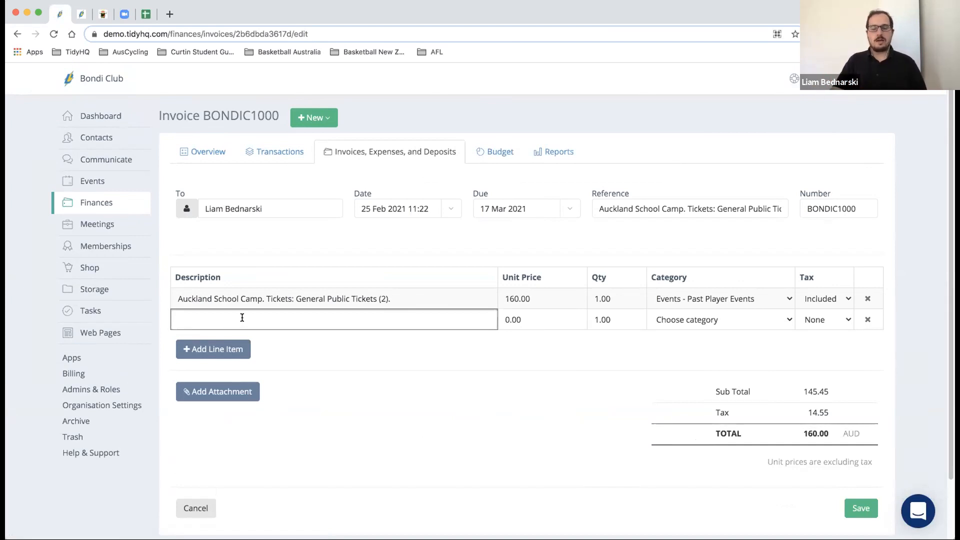
click(195, 508)
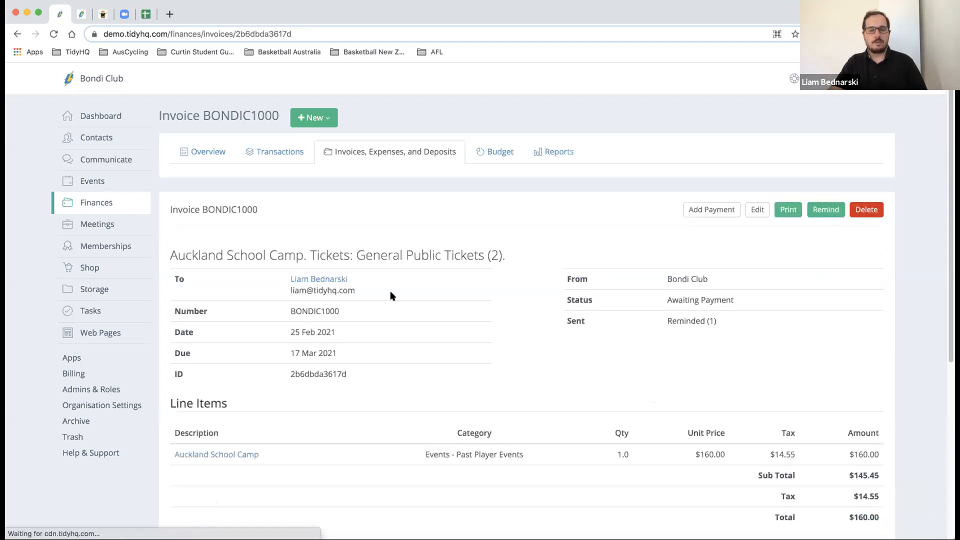
- Look over the Cash Flow report's Share option without sharing, then list the Shared (4) reports
click(538, 158)
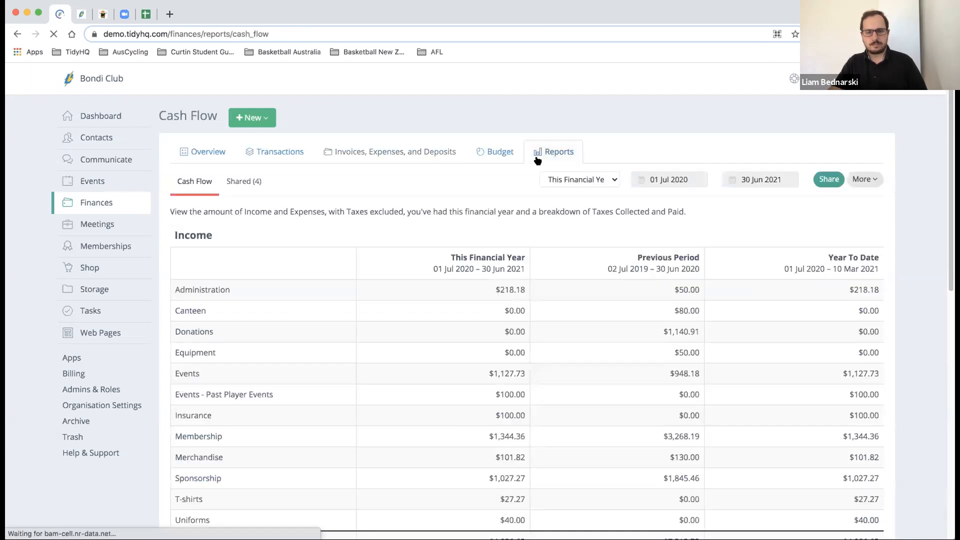
scroll(471, 184, down, 10)
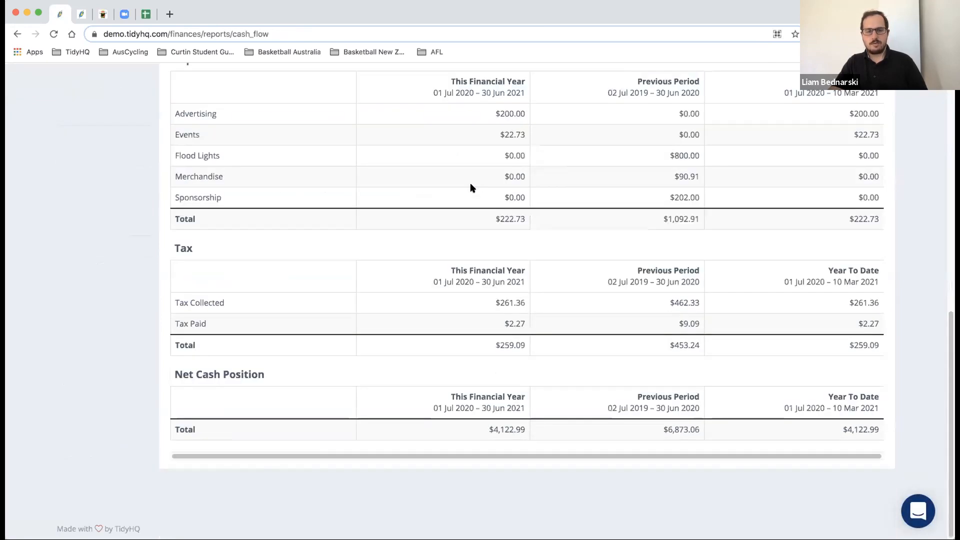
scroll(470, 187, up, 15)
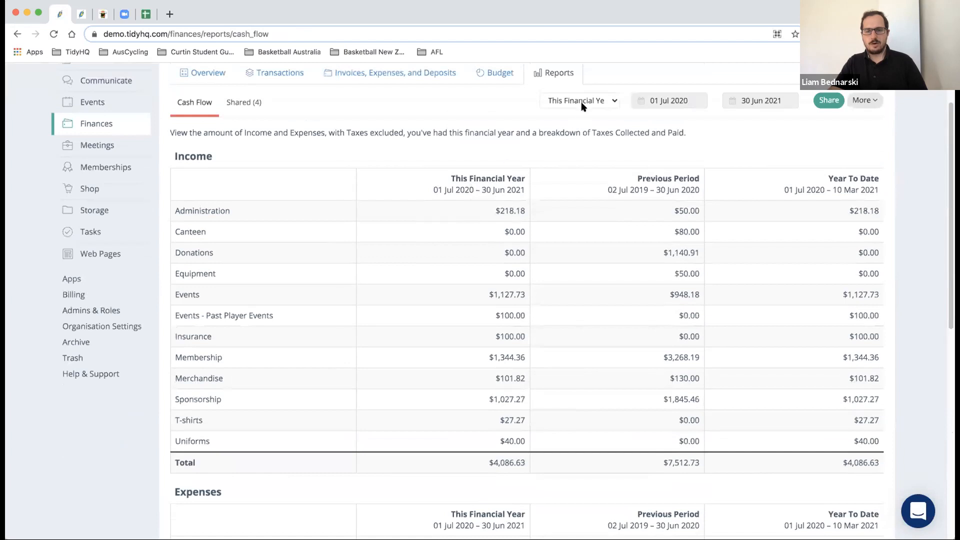
scroll(583, 108, up, 2)
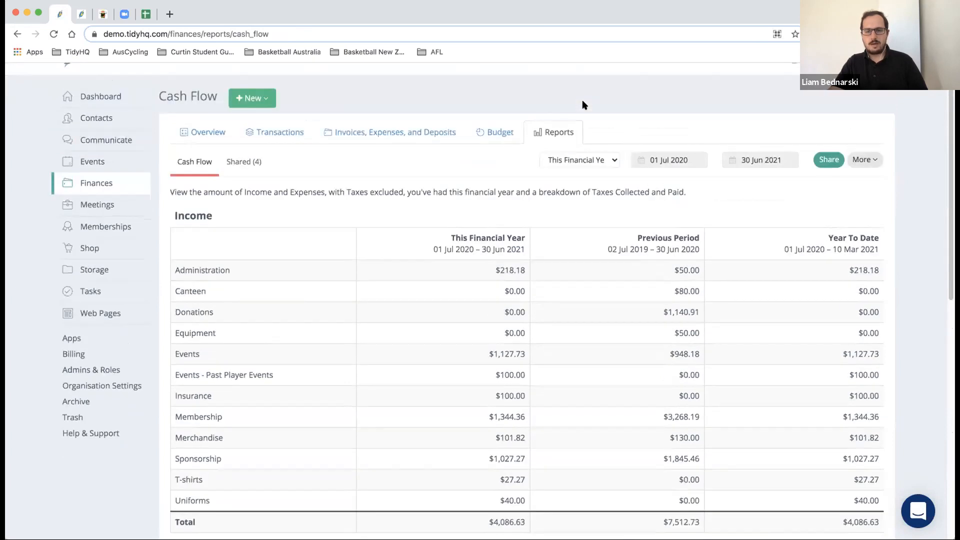
click(872, 163)
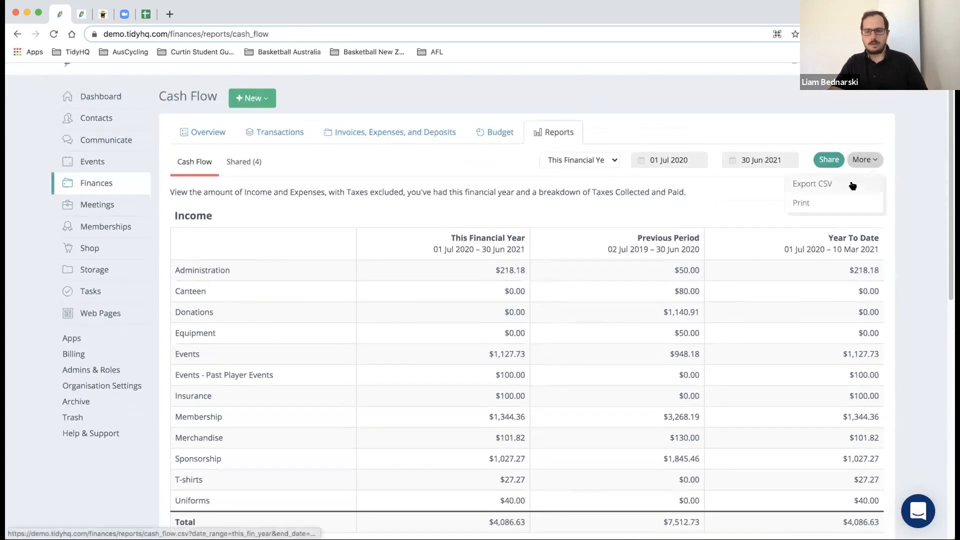
click(829, 160)
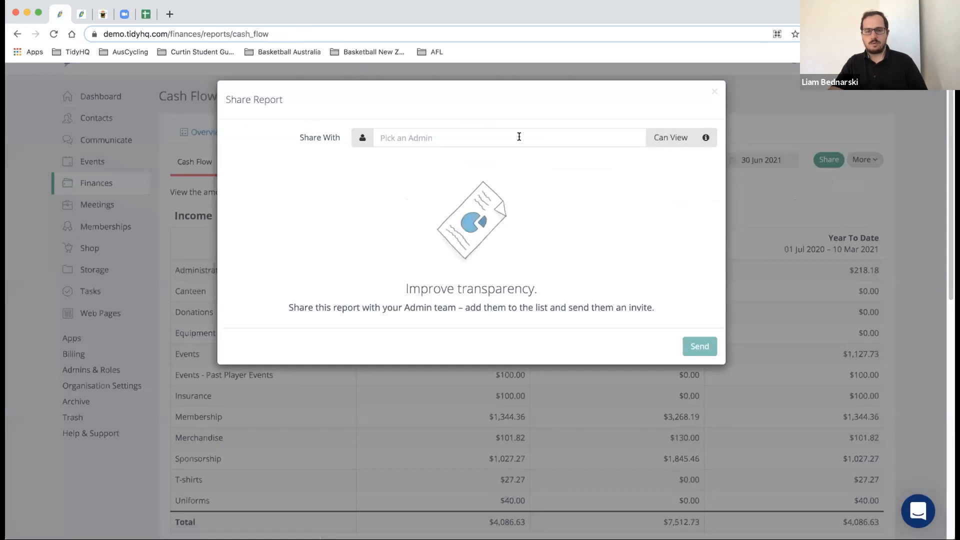
click(712, 92)
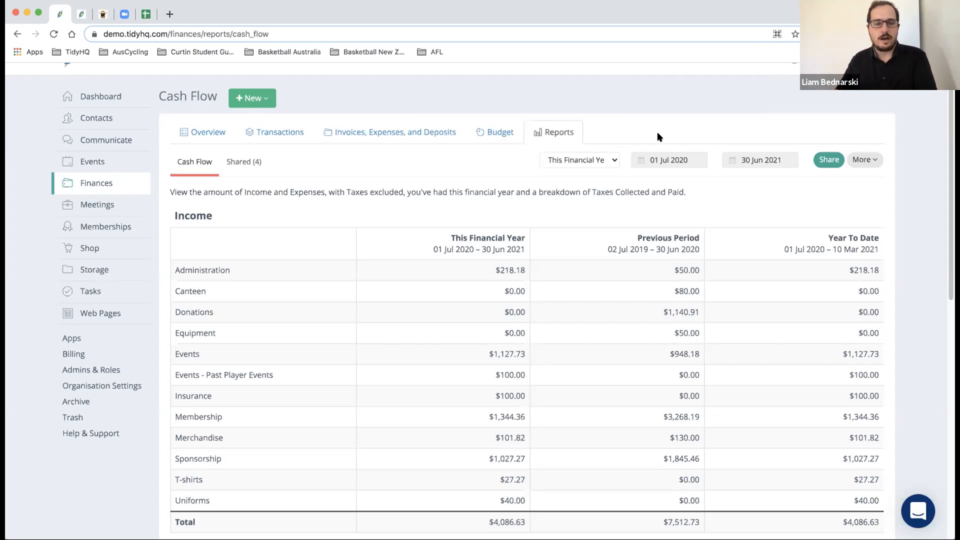
click(259, 167)
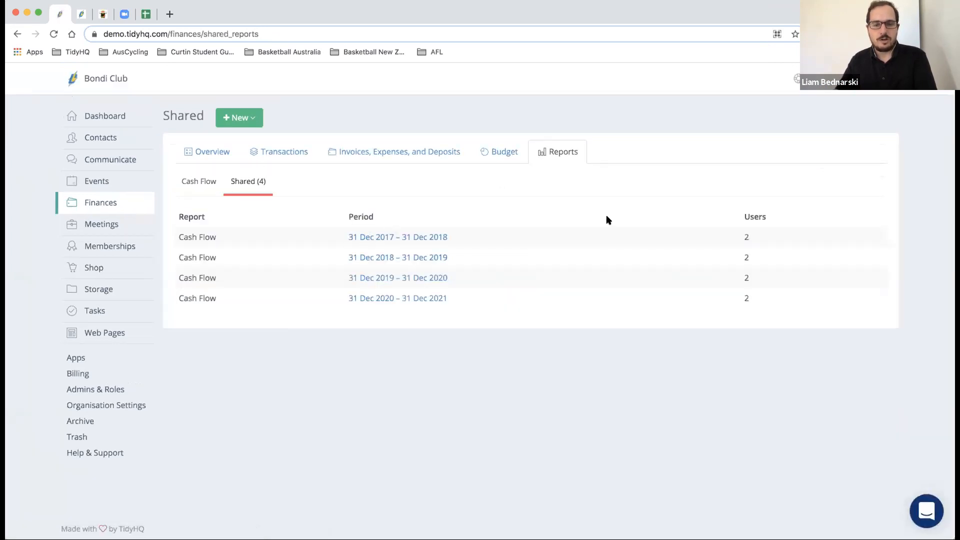
click(215, 154)
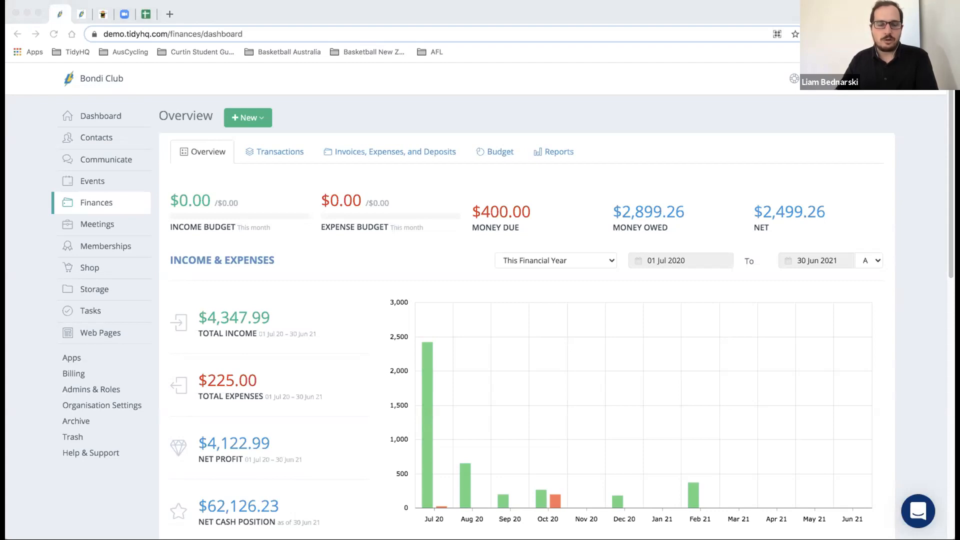
- Go to the Shop Products page from the left sidebar
click(76, 270)
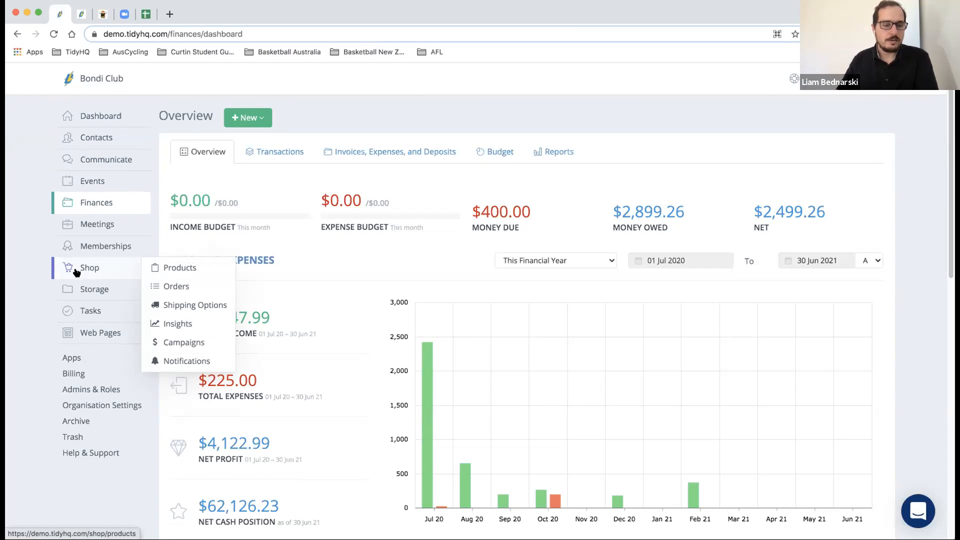
click(76, 272)
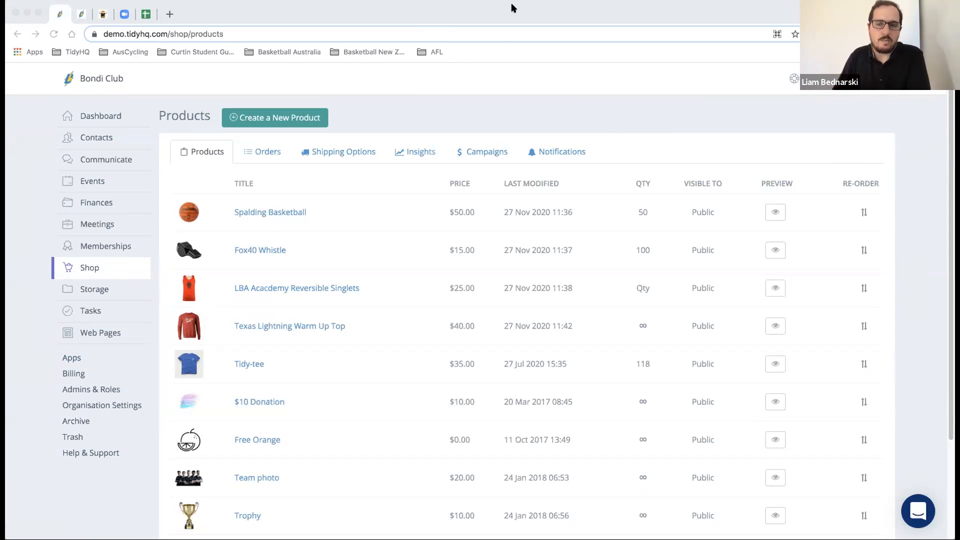
click(483, 151)
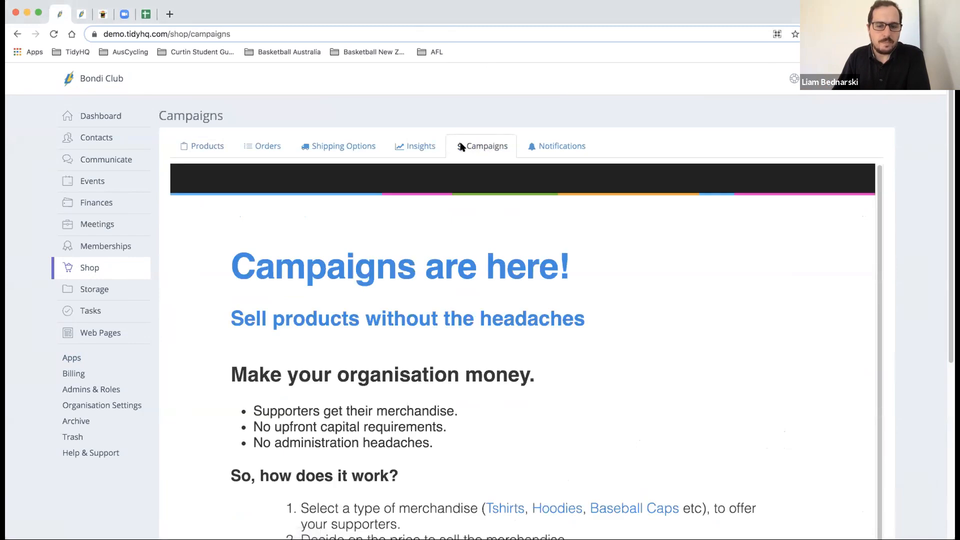
scroll(462, 147, down, 2)
scroll(462, 147, down, 3)
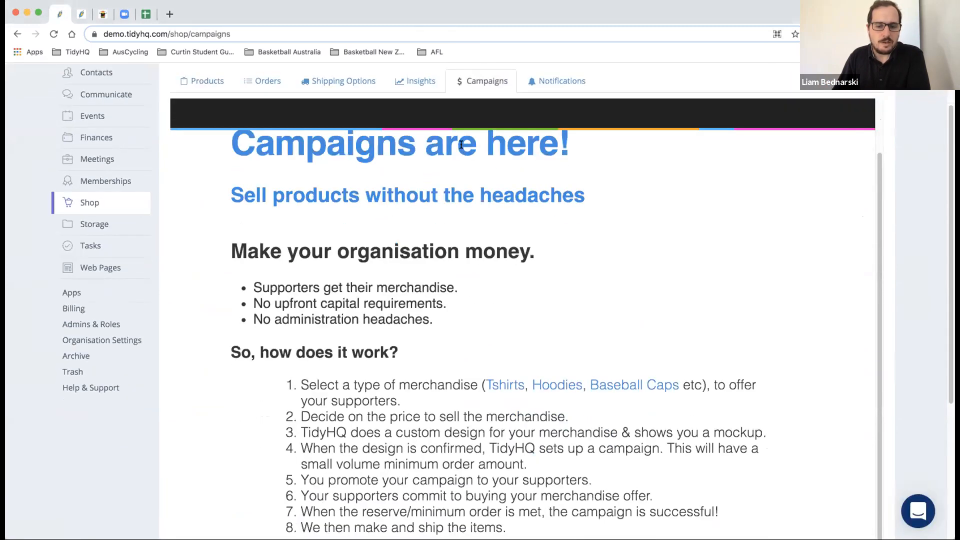
scroll(462, 147, down, 1)
scroll(461, 147, down, 3)
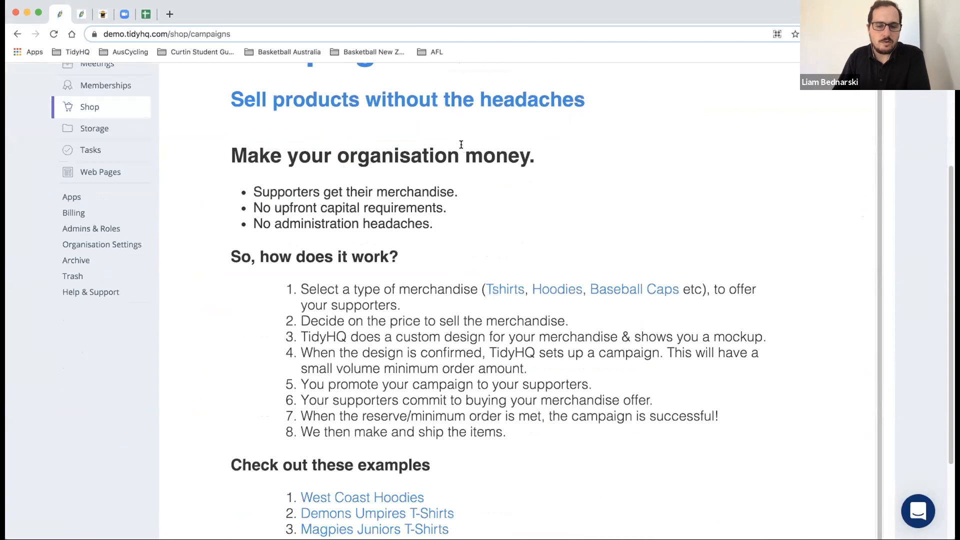
scroll(461, 147, down, 2)
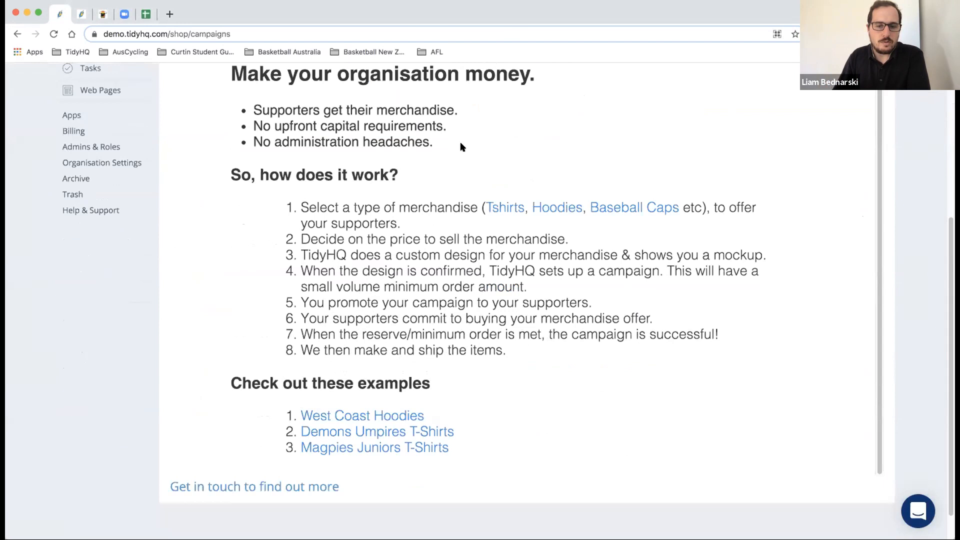
scroll(461, 147, up, 1)
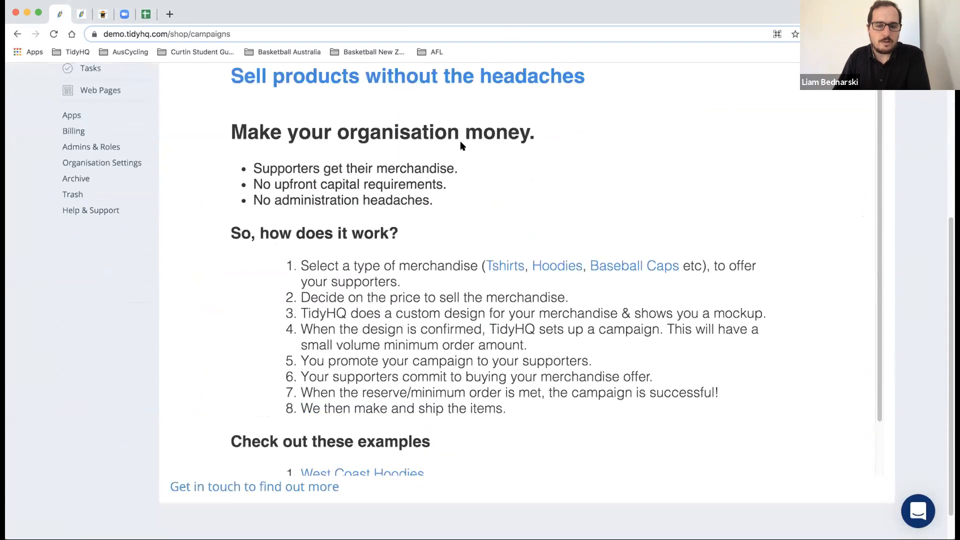
scroll(462, 142, up, 4)
click(213, 99)
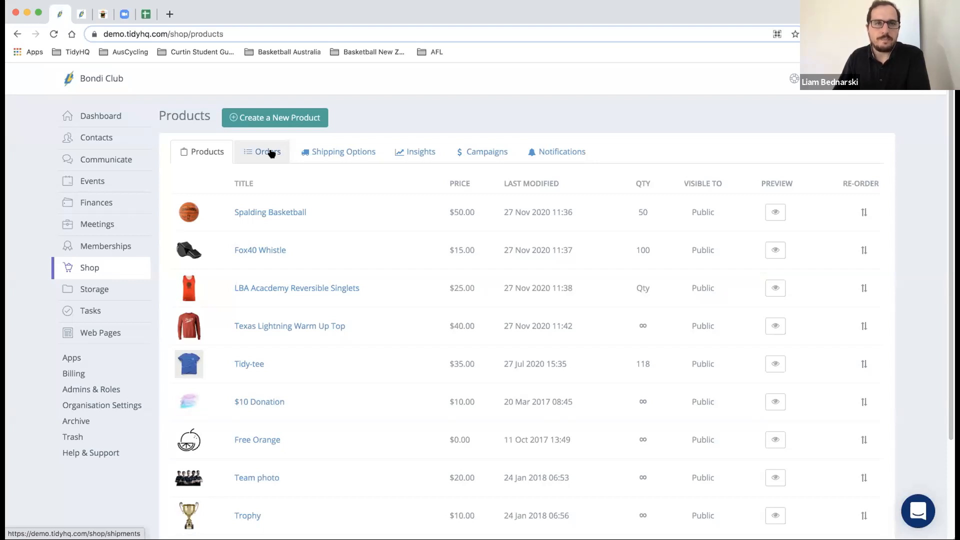
- Review the Spalding Basketball product, keeping Equipment as sell price category, then go to Orders
click(268, 213)
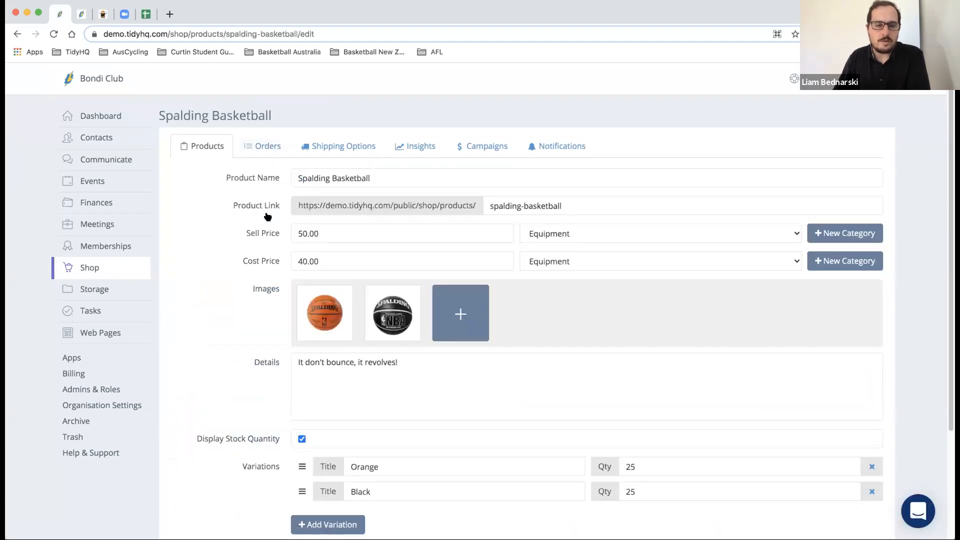
click(560, 241)
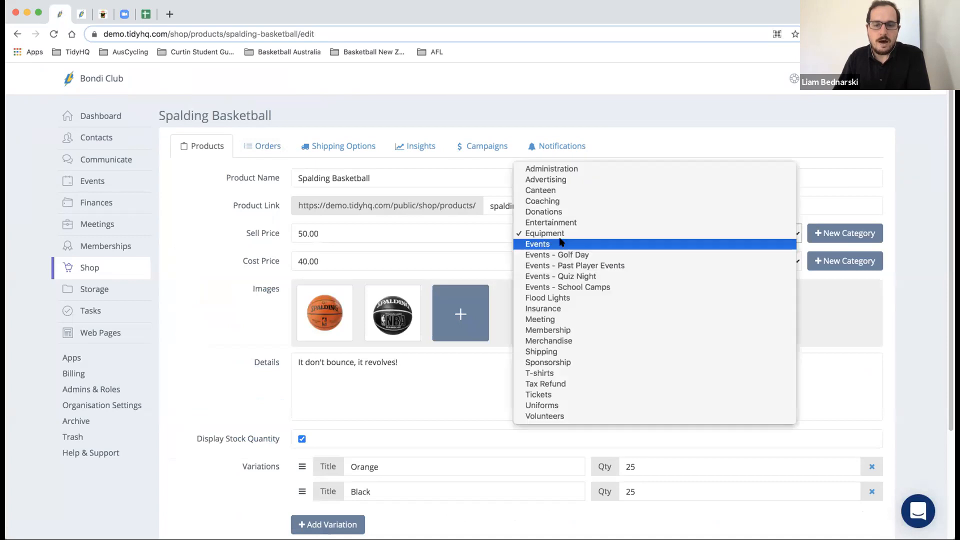
click(561, 233)
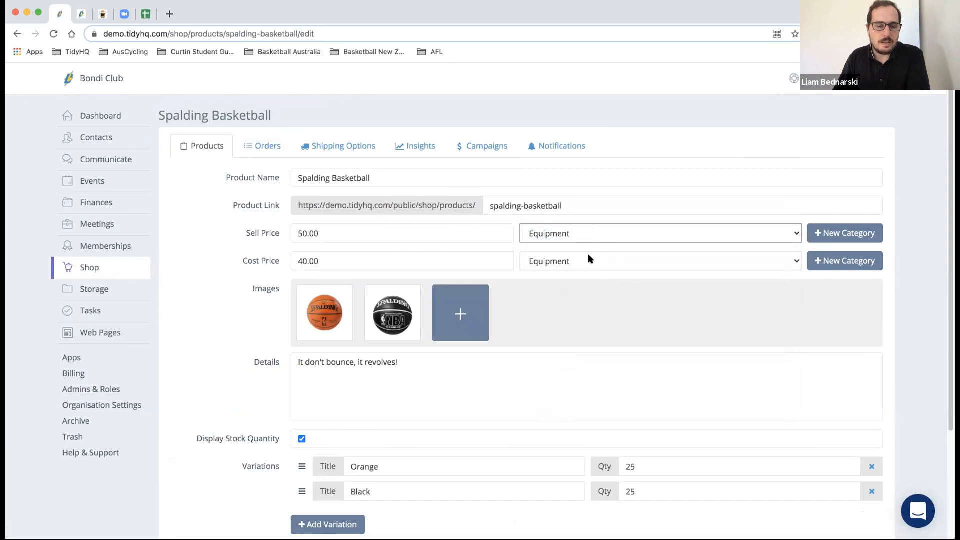
scroll(588, 256, down, 3)
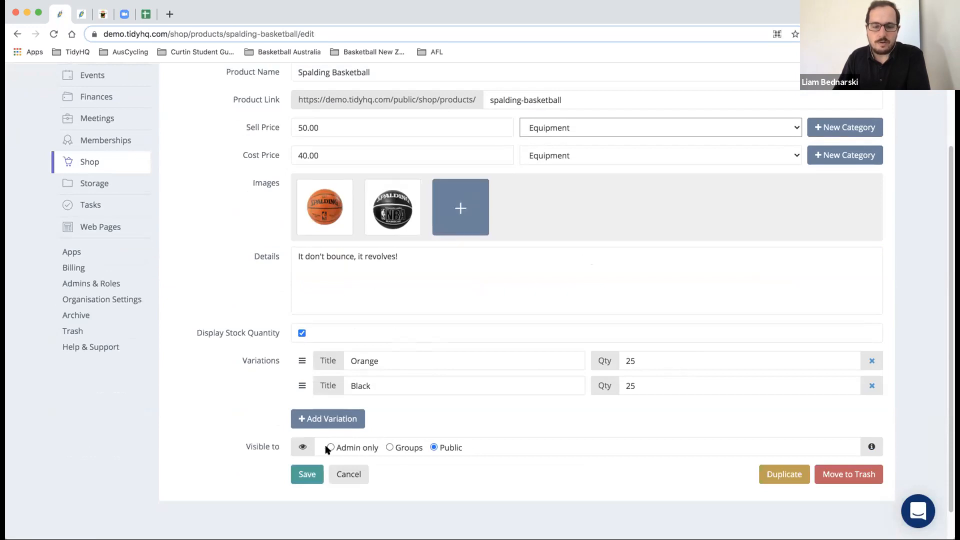
scroll(398, 428, up, 2)
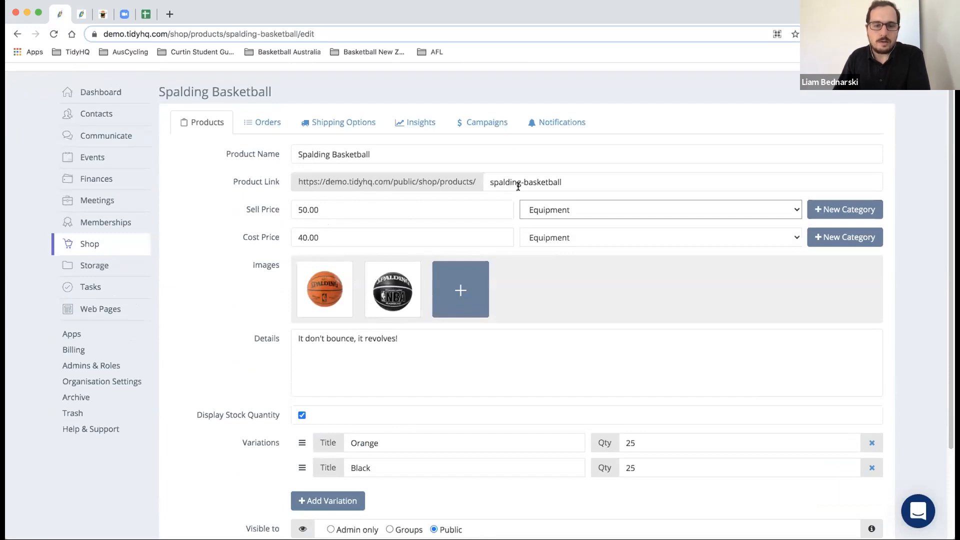
scroll(273, 181, down, 1)
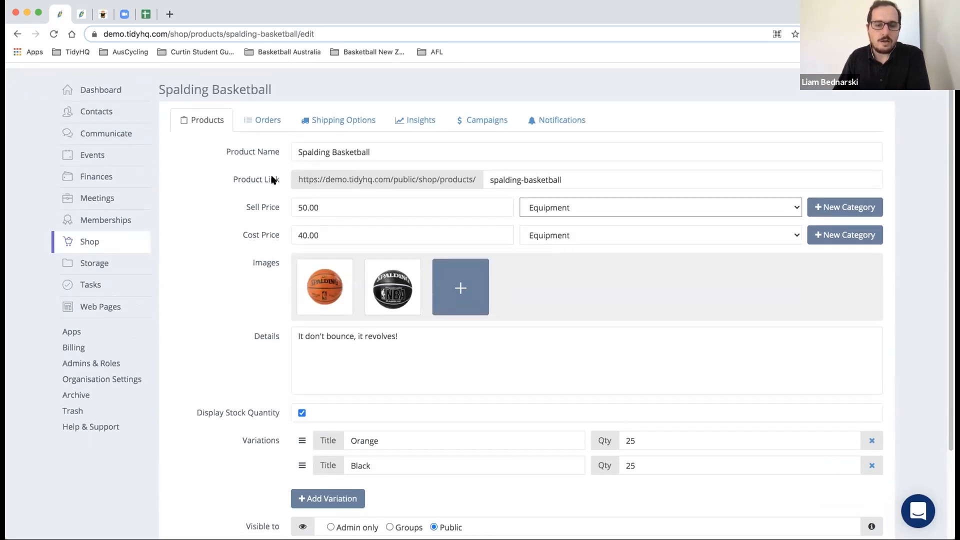
scroll(272, 180, down, 3)
scroll(270, 176, up, 4)
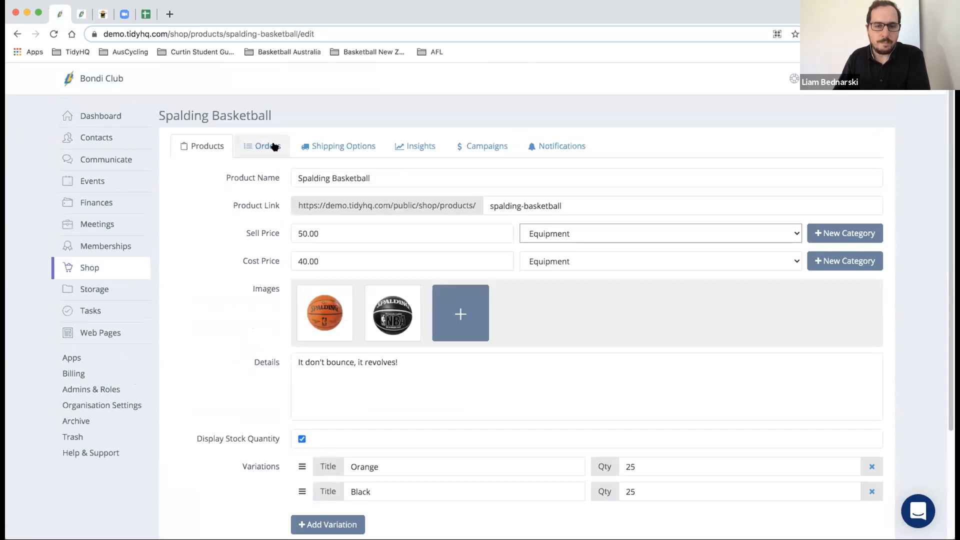
click(274, 147)
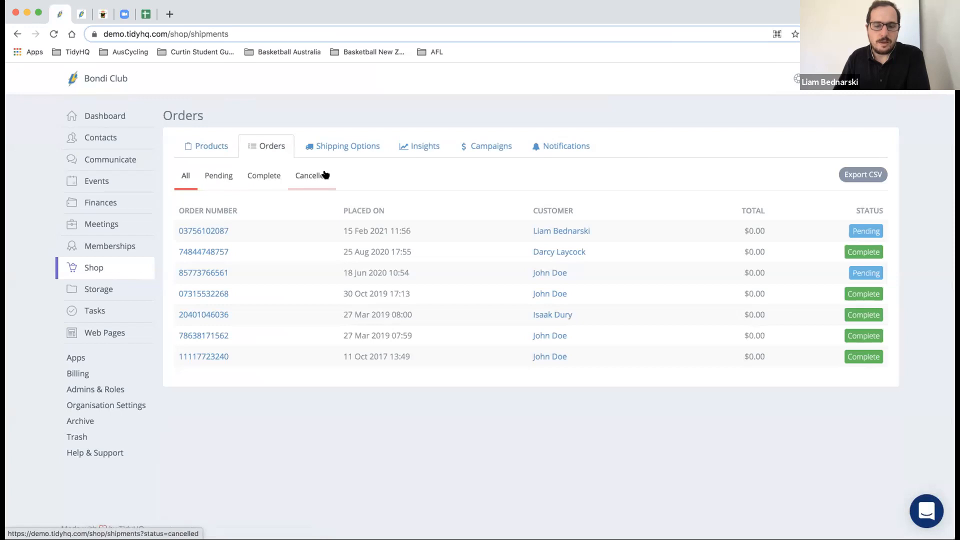
- Inspect the club house pick-up shipping option, then return to the Shipping Options list
click(344, 149)
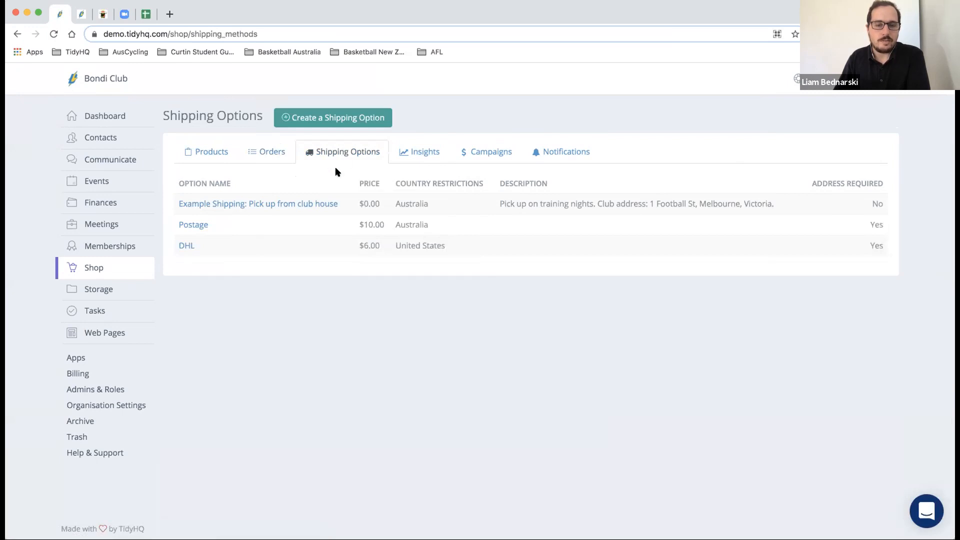
click(326, 200)
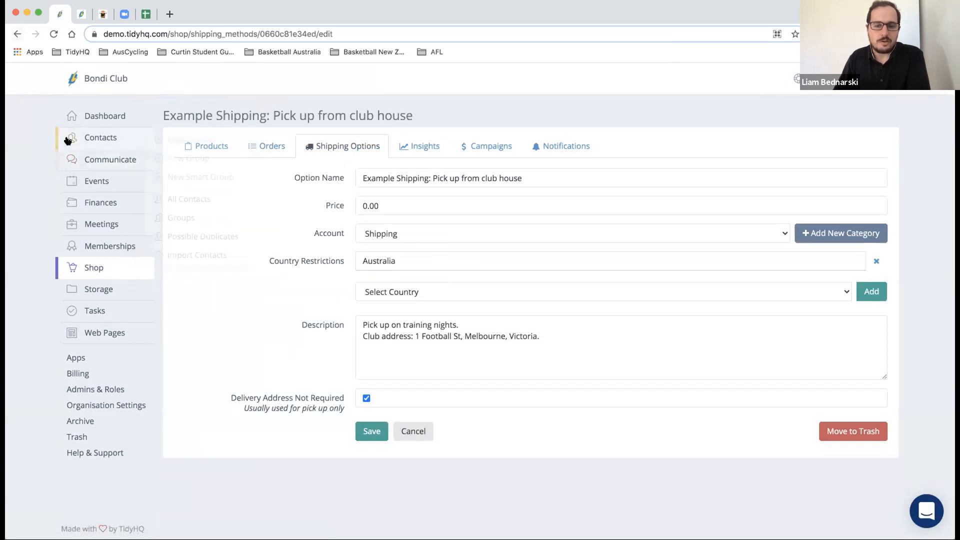
click(17, 34)
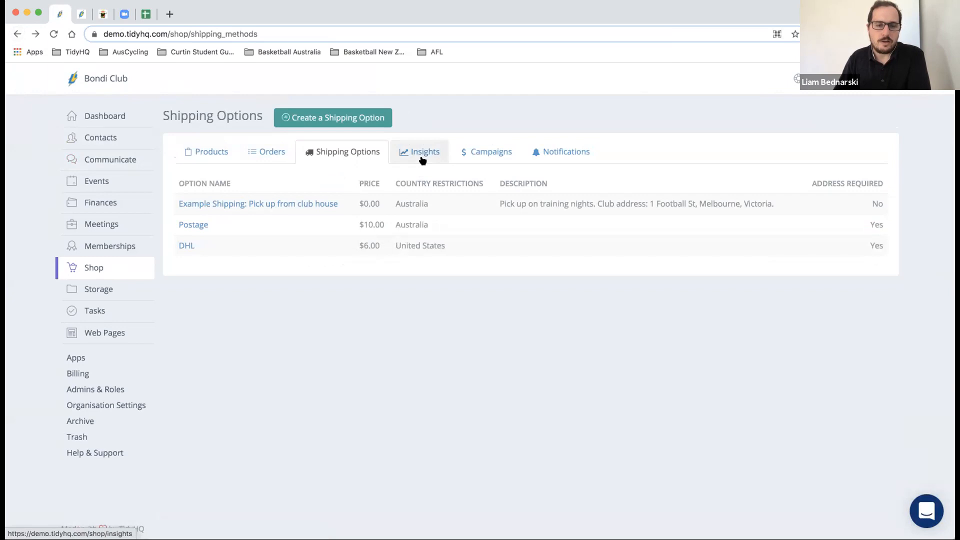
- Review the shop's Insights charts and activity list, then view the Campaigns merchandise page
click(422, 159)
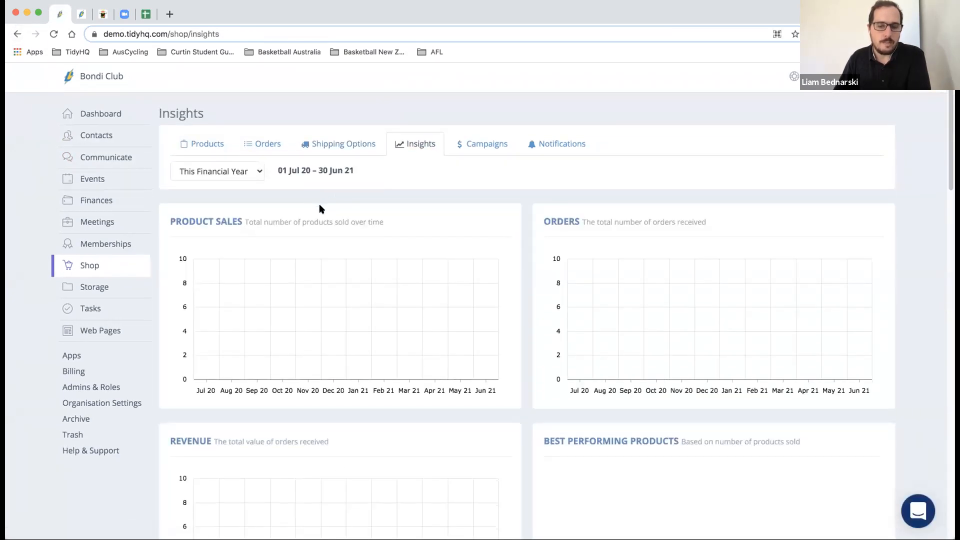
scroll(319, 208, down, 4)
scroll(320, 208, down, 10)
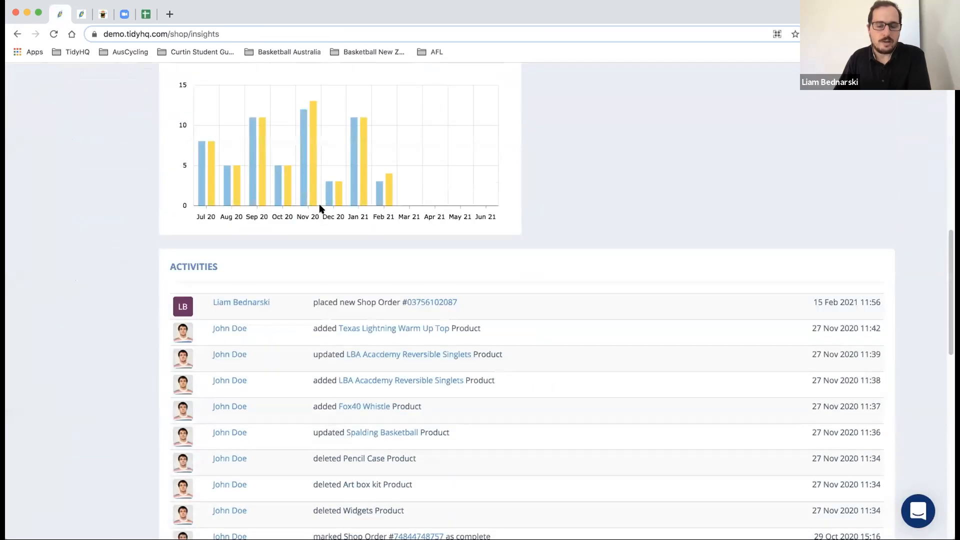
scroll(175, 193, up, 15)
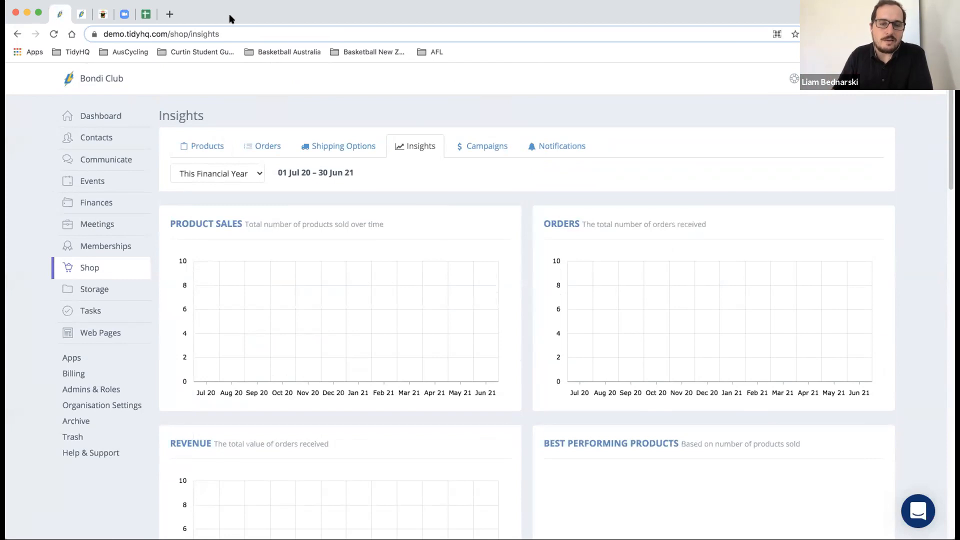
click(493, 143)
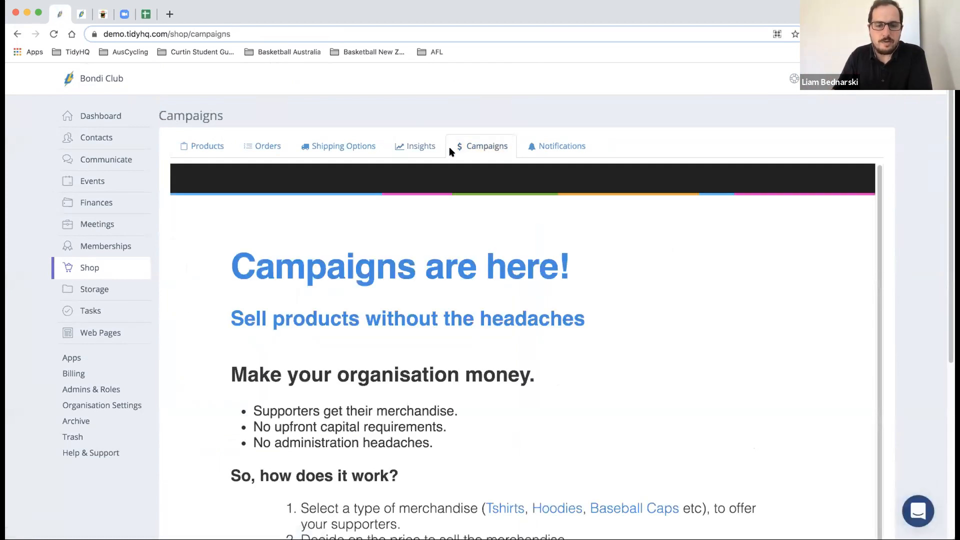
scroll(445, 151, down, 3)
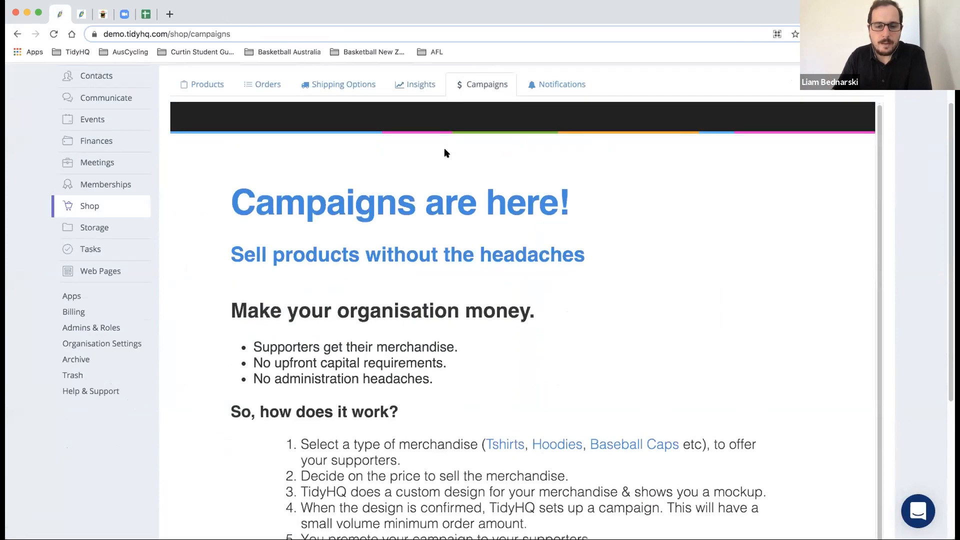
- Open the shop's Notifications settings with order alerts kept on All Products
scroll(444, 149, down, 3)
scroll(463, 185, down, 1)
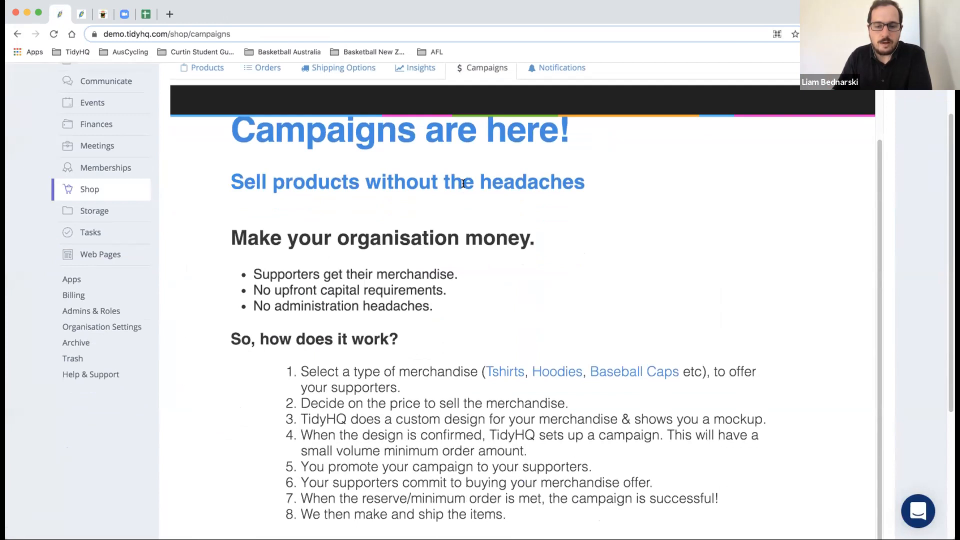
scroll(467, 165, up, 6)
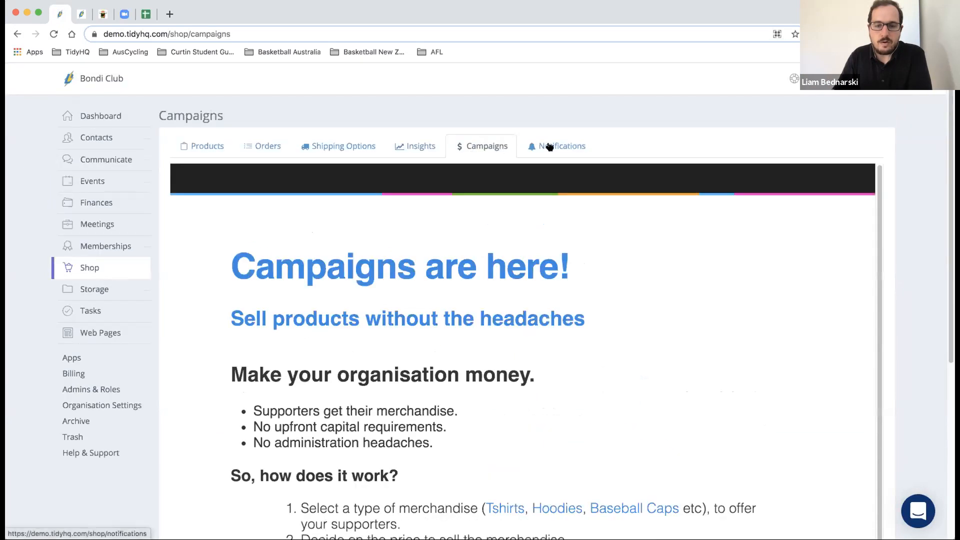
click(549, 147)
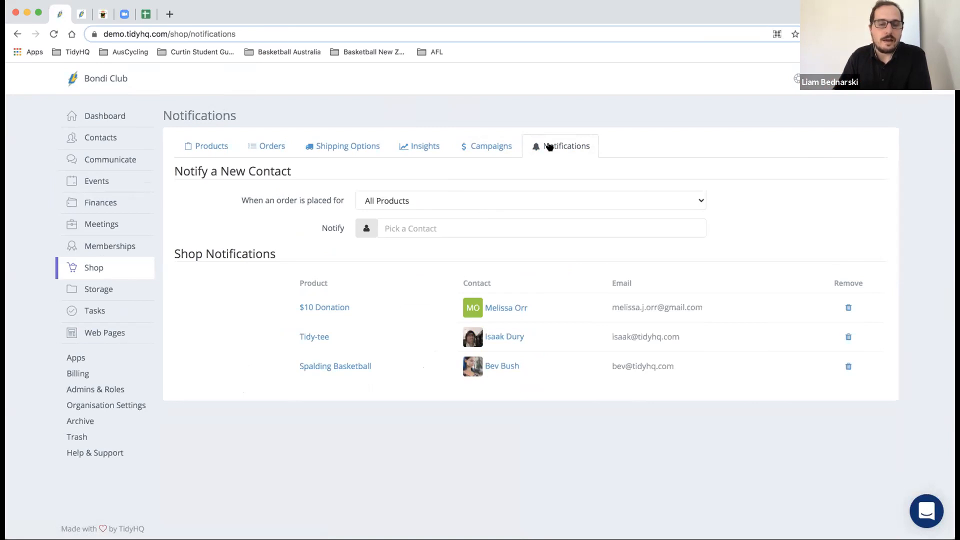
click(544, 198)
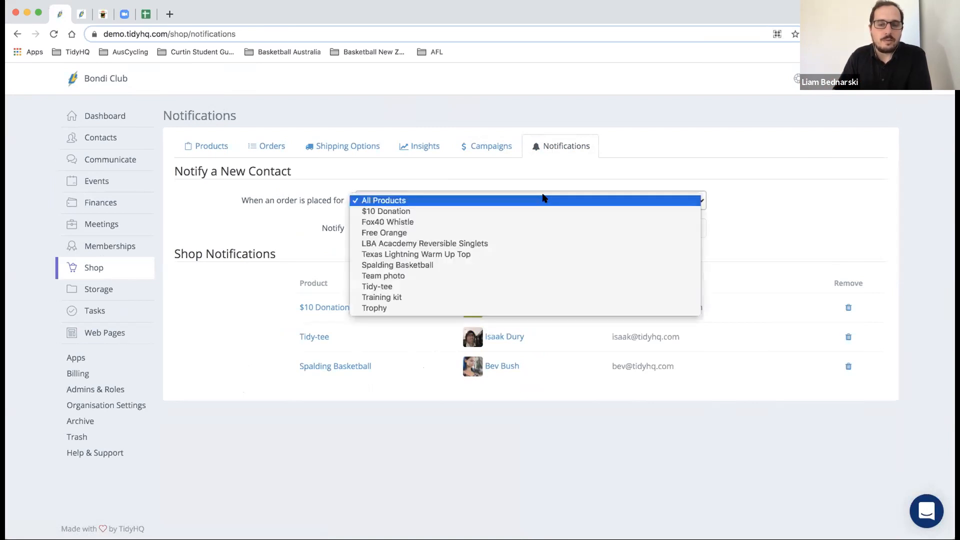
click(544, 199)
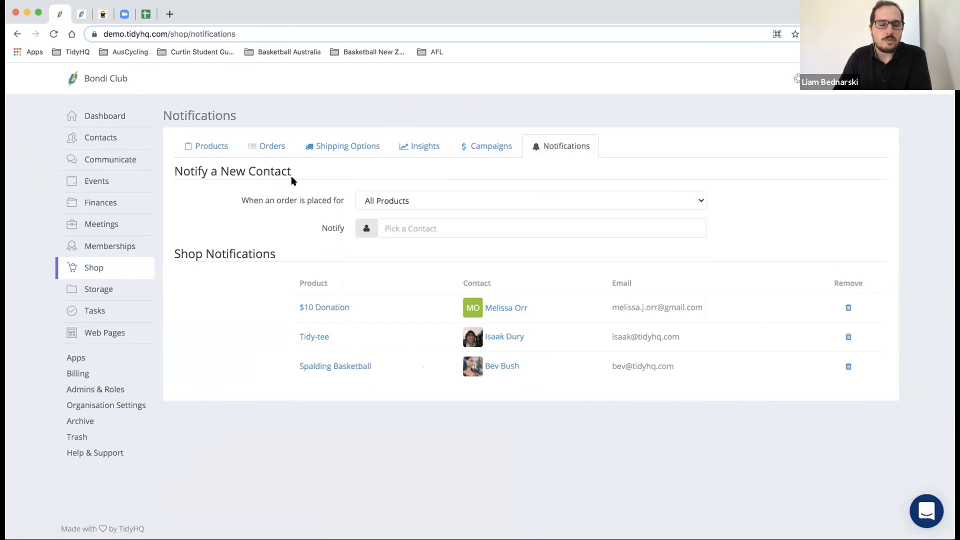
- Show Storage Files listing folders 2016–2021 and Policy Documents, with the Actions menu open
click(106, 286)
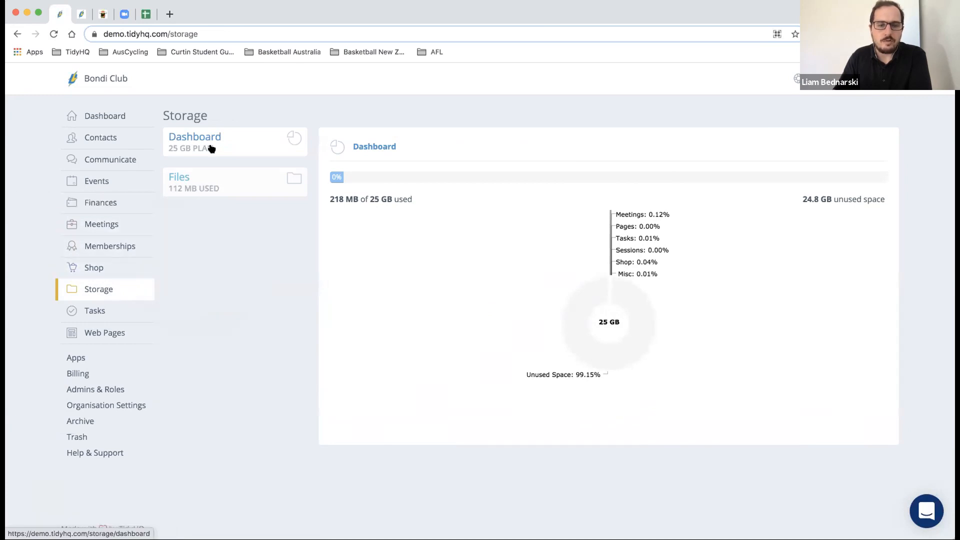
click(212, 186)
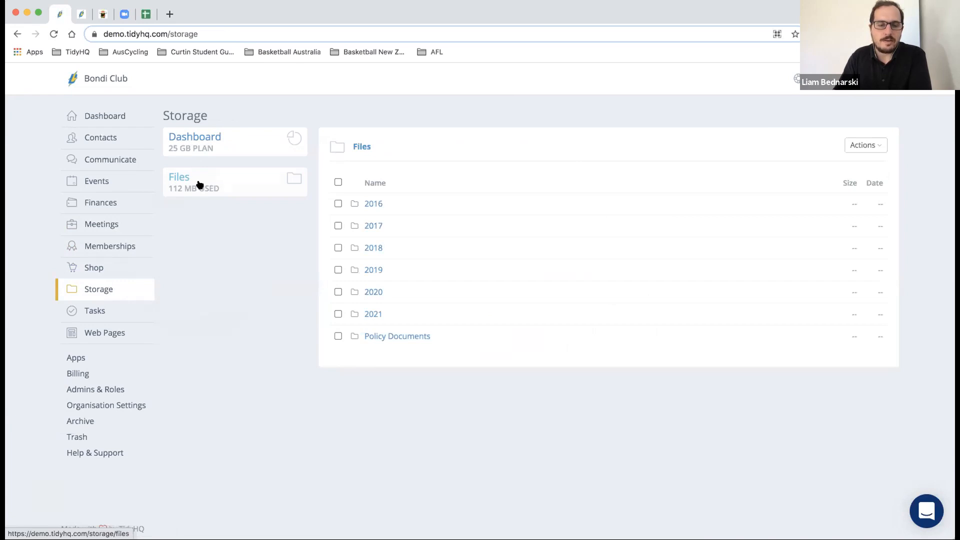
click(876, 146)
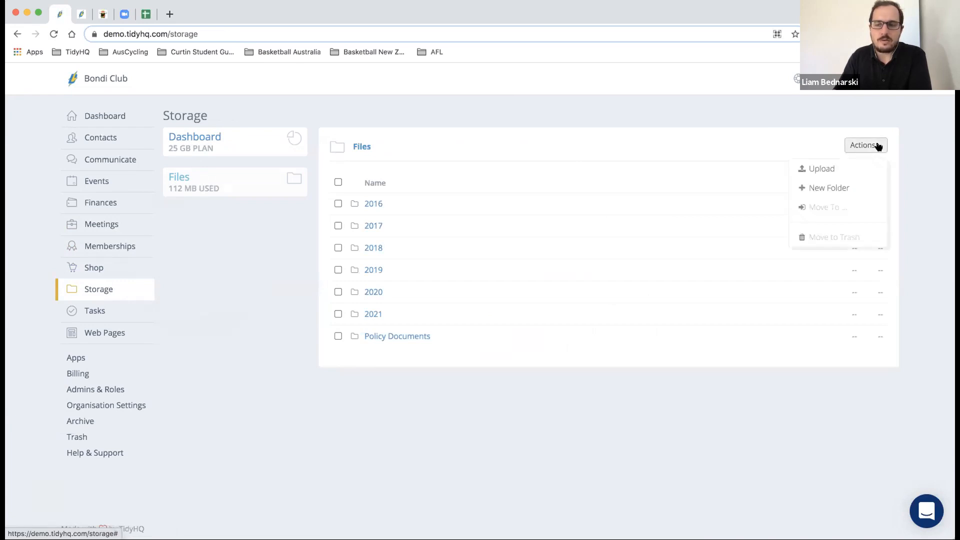
- Create a new folder named 2022 in Storage Files and open it
click(843, 189)
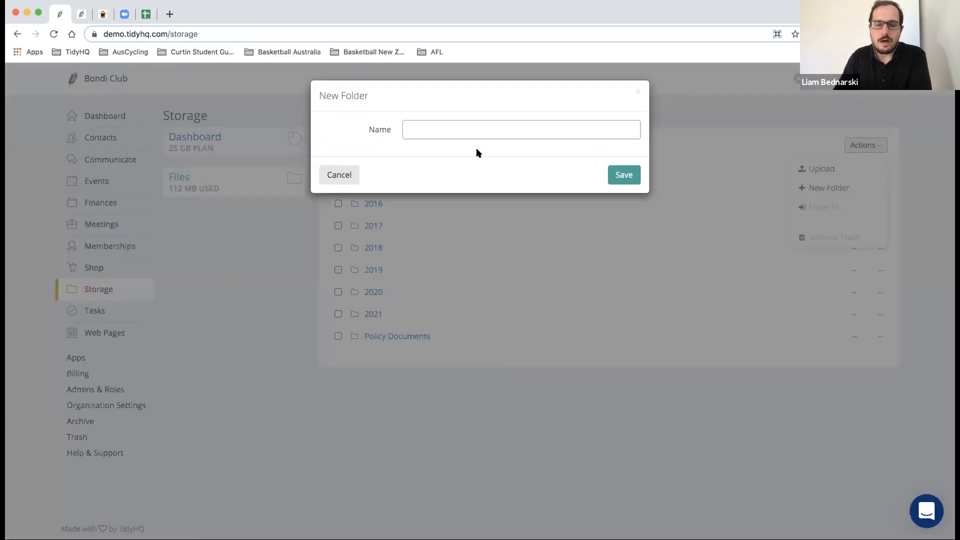
click(343, 174)
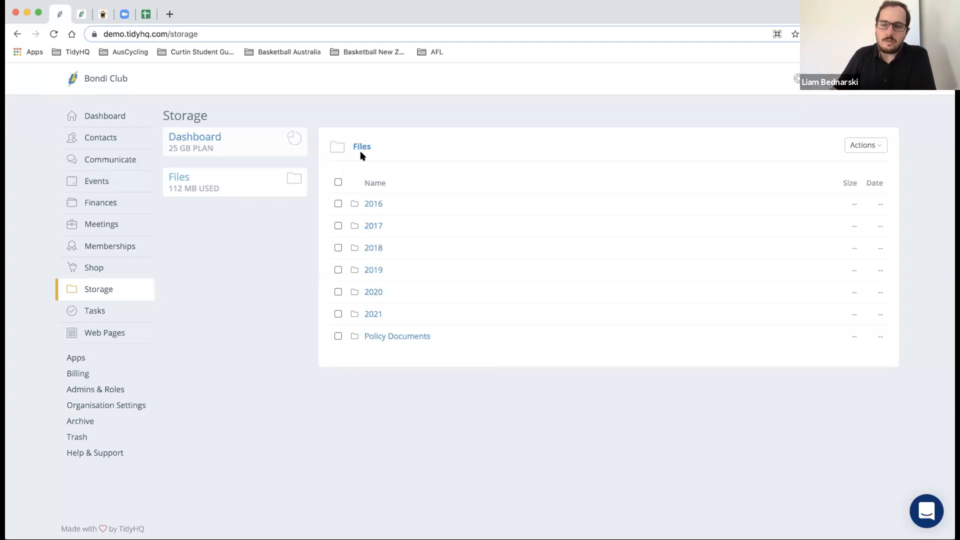
click(873, 146)
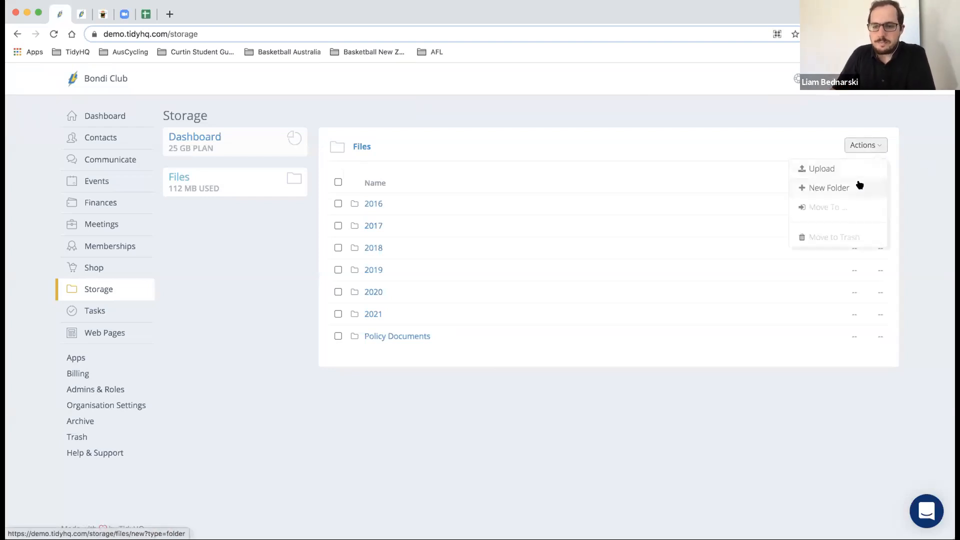
click(857, 186)
text(2022)
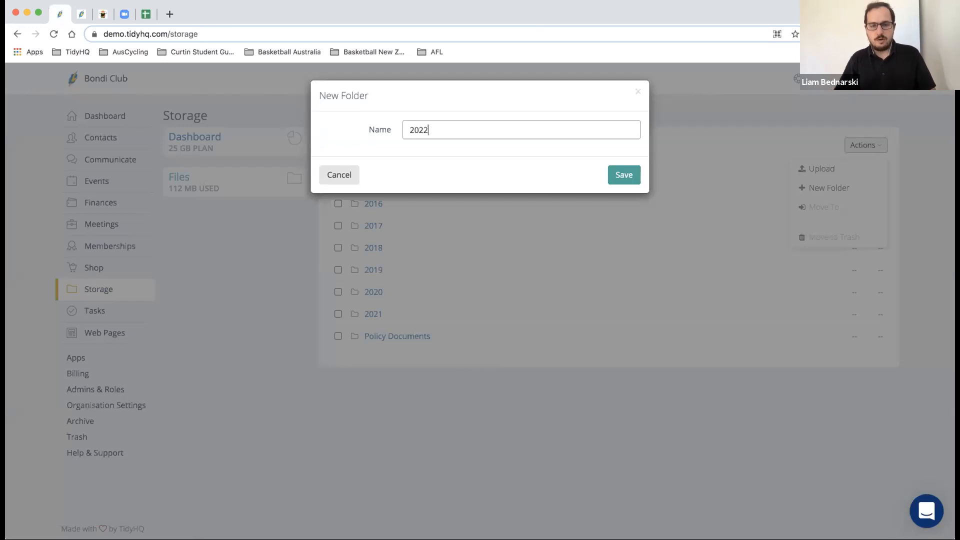
click(624, 174)
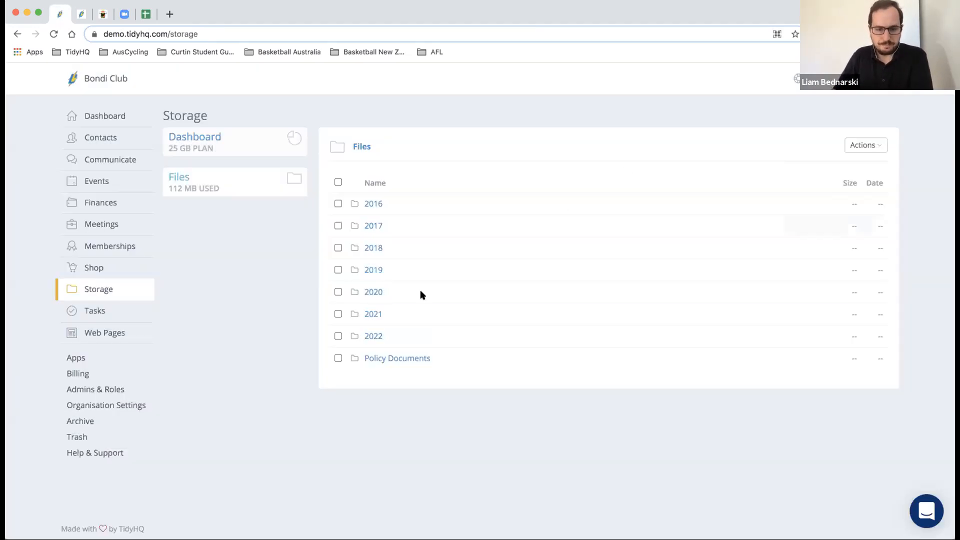
click(366, 336)
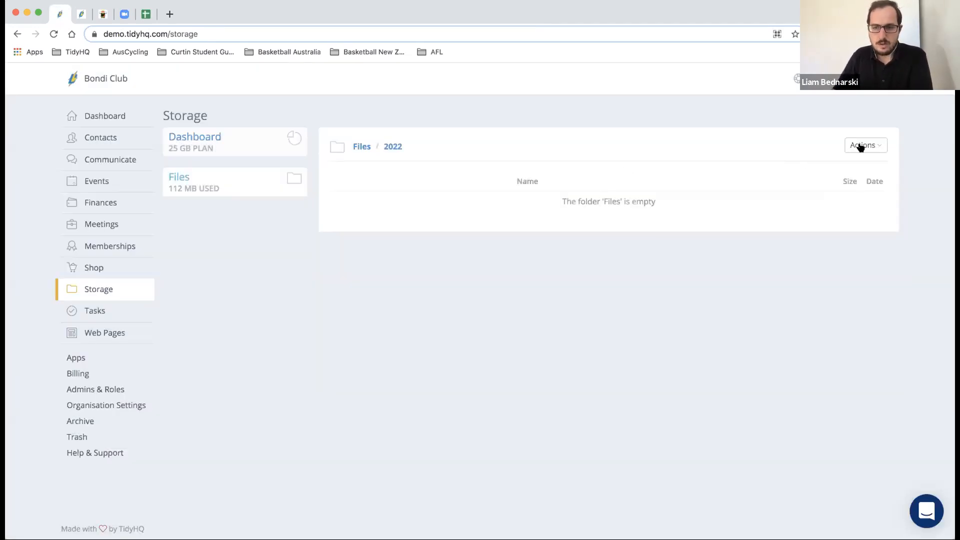
- Upload the image '_ red bubble example.jpg' into the 2022 folder
click(860, 145)
click(855, 168)
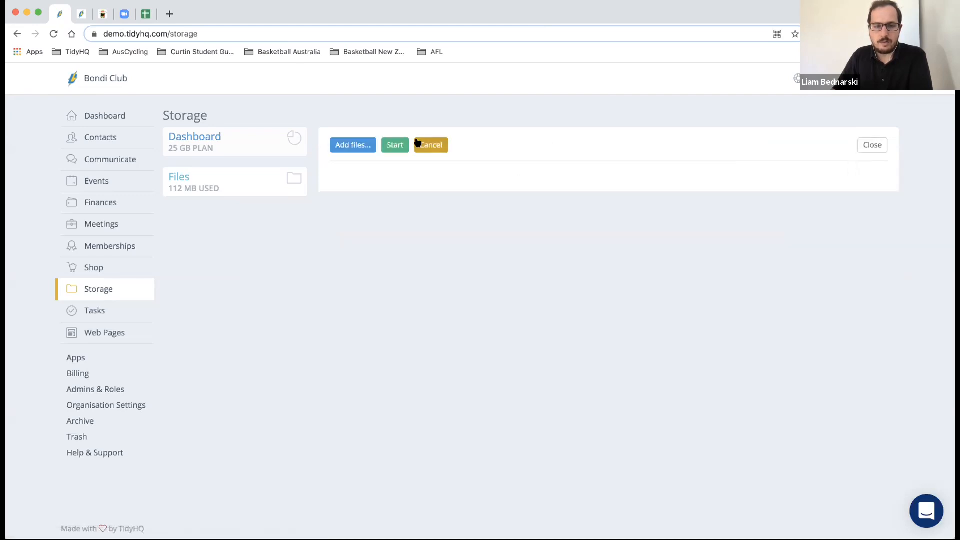
click(363, 148)
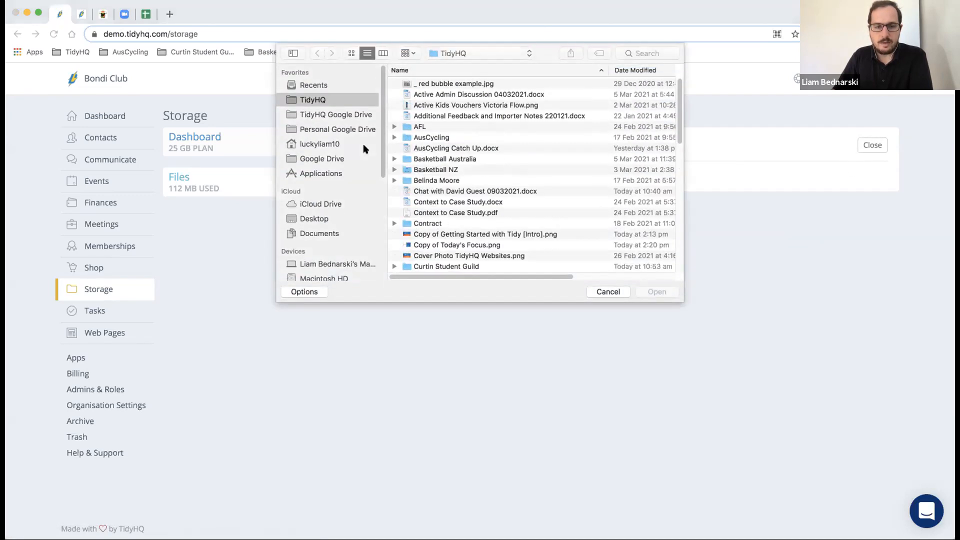
click(608, 292)
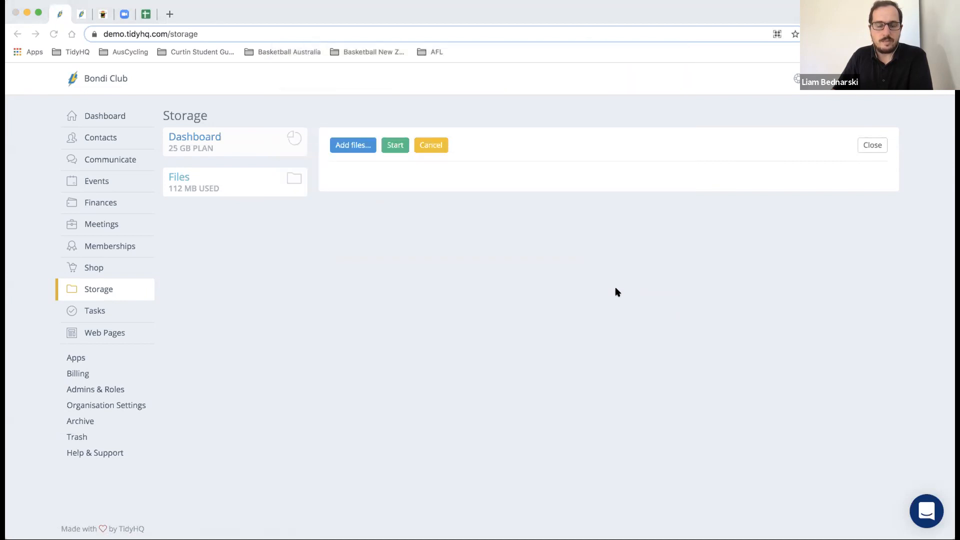
click(359, 138)
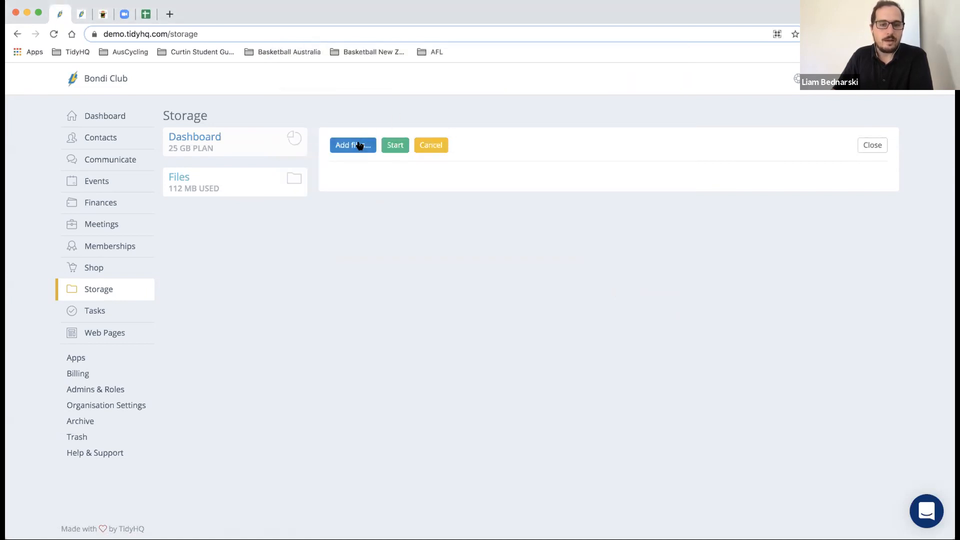
click(445, 83)
click(657, 291)
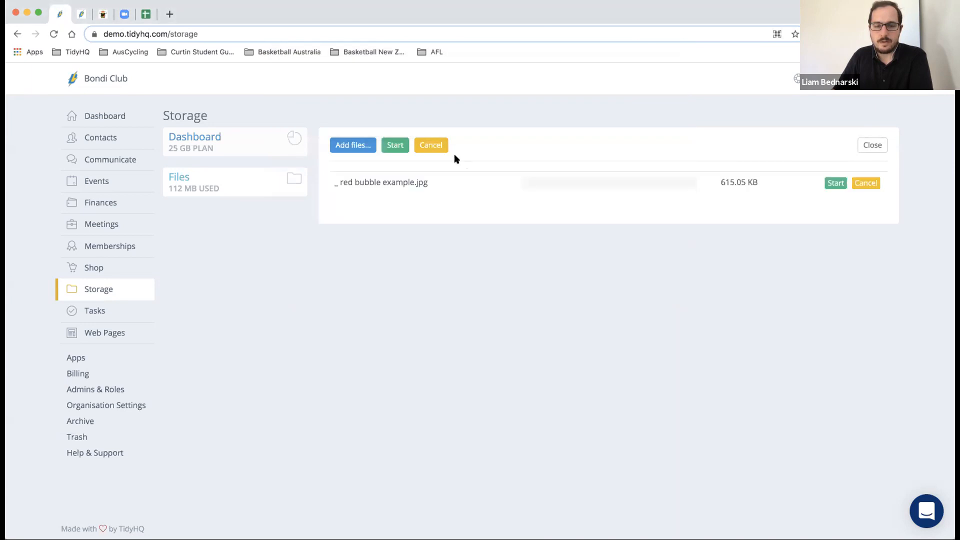
click(401, 152)
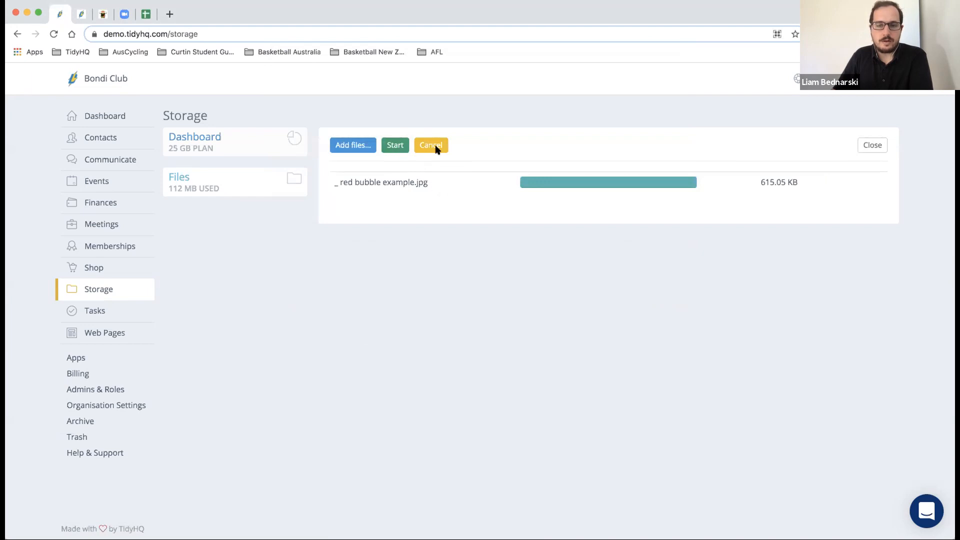
click(871, 150)
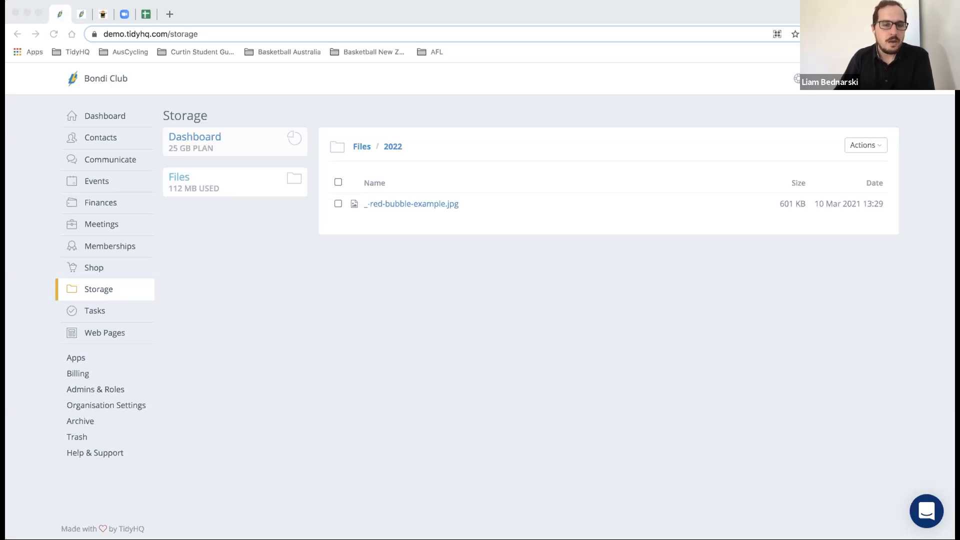
click(285, 7)
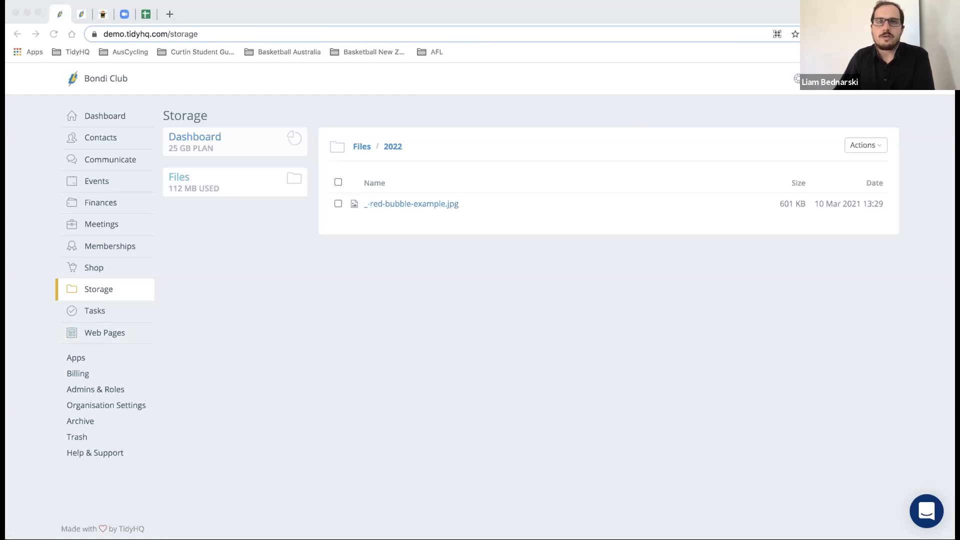
- Open Organisation Settings > Web Page Settings and review the Bondi banner, taglines and welcome text
click(98, 407)
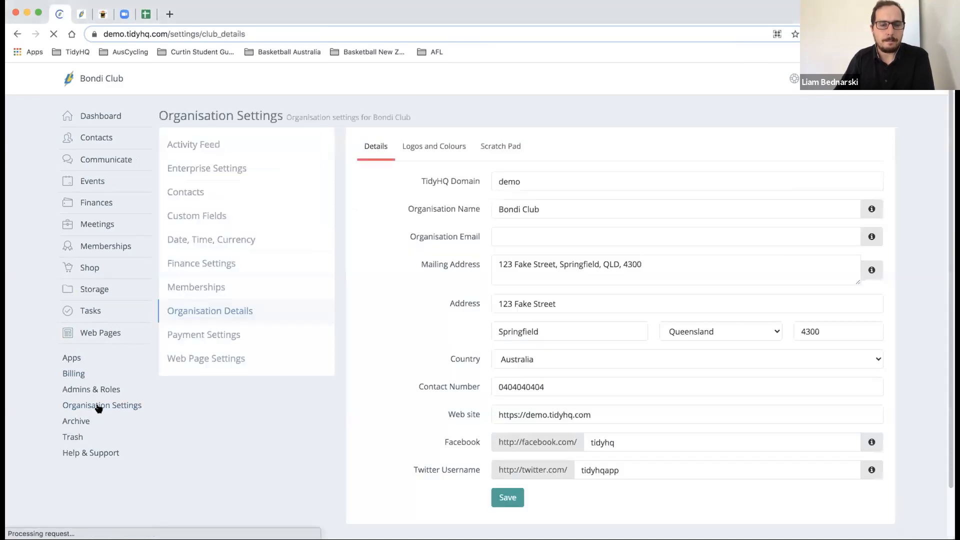
click(208, 368)
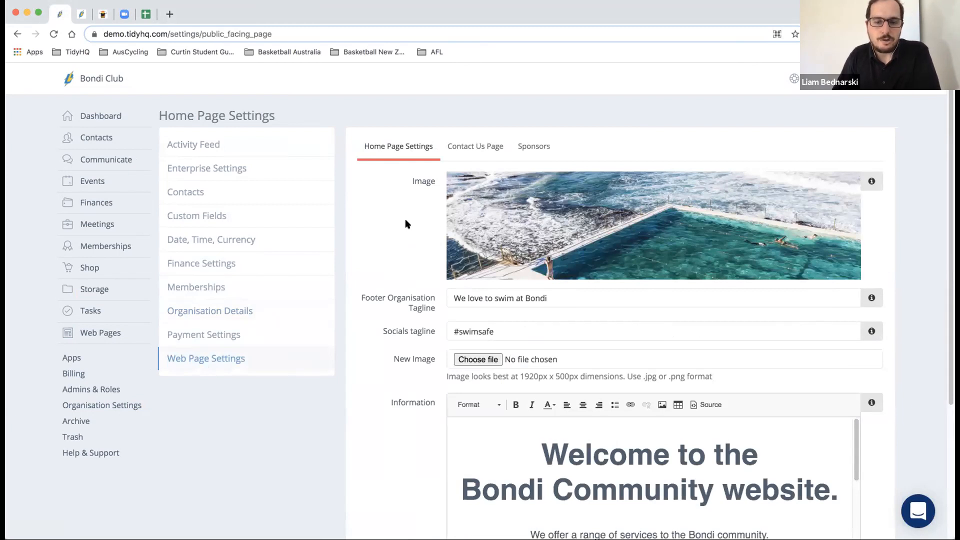
scroll(405, 221, down, 2)
scroll(405, 226, down, 1)
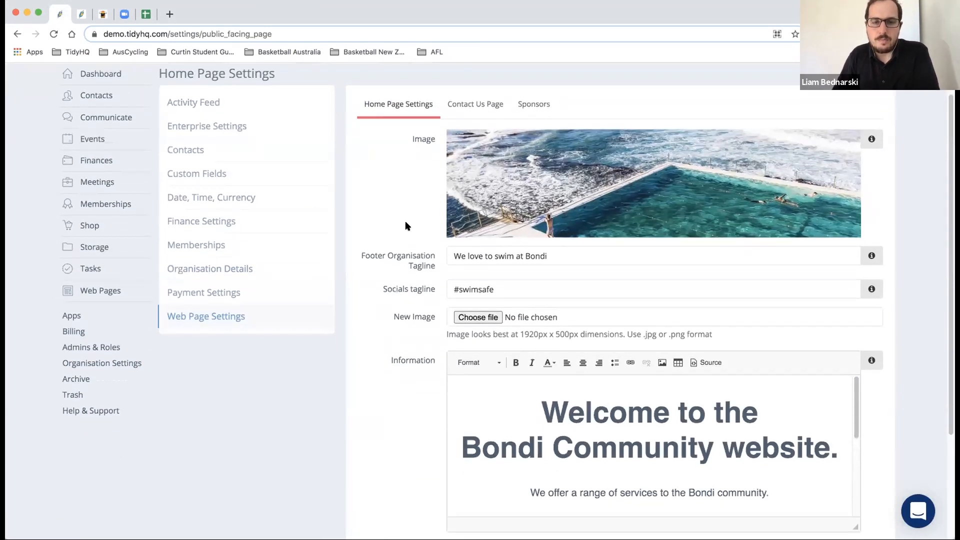
scroll(406, 221, up, 1)
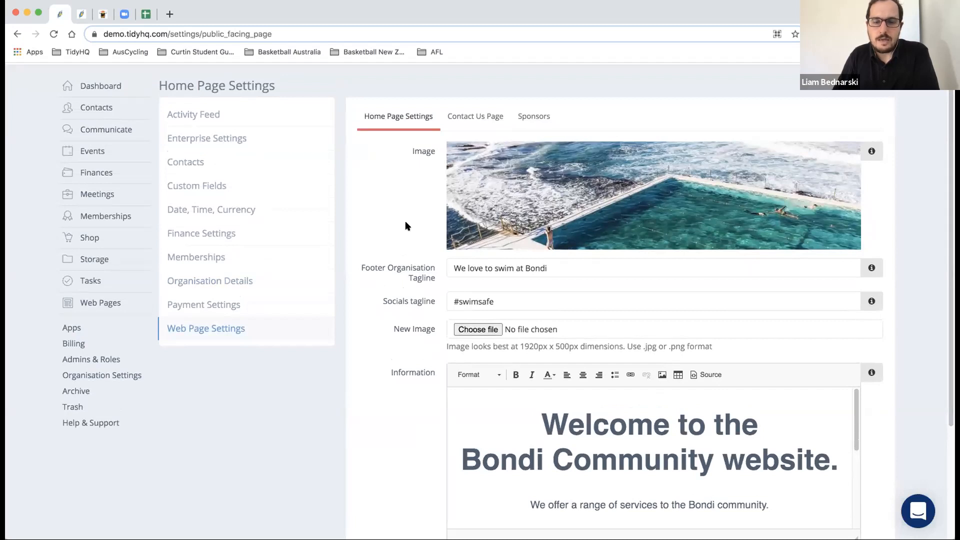
scroll(406, 226, down, 3)
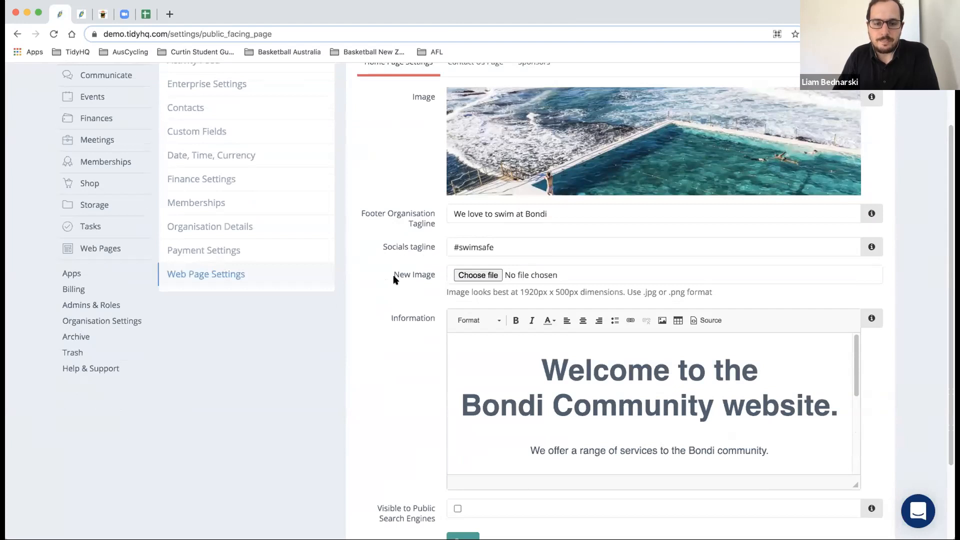
scroll(398, 242, down, 5)
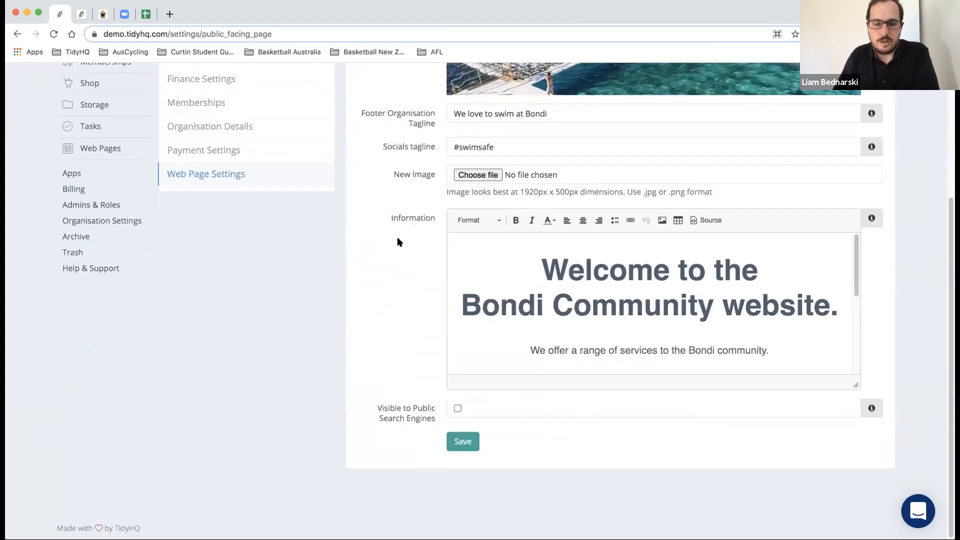
scroll(399, 242, up, 1)
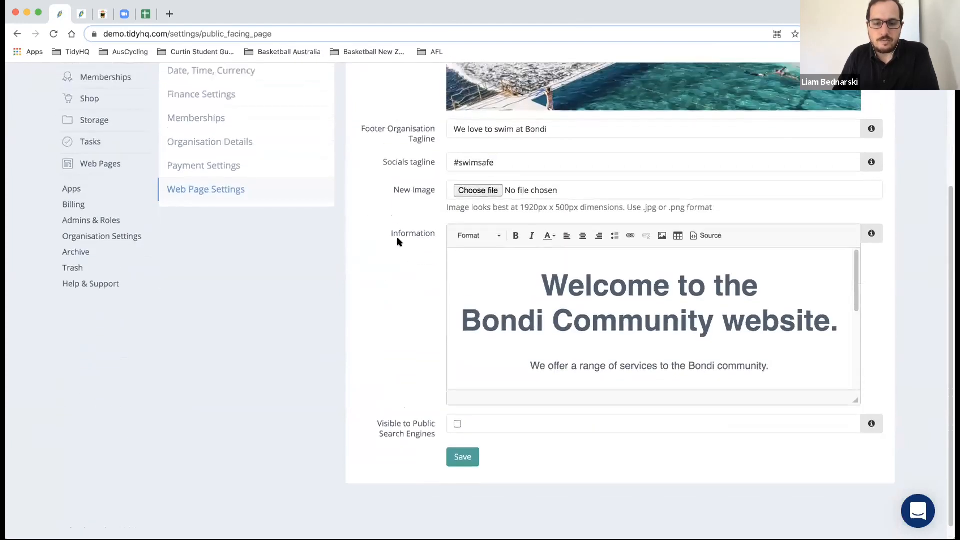
click(83, 15)
click(51, 86)
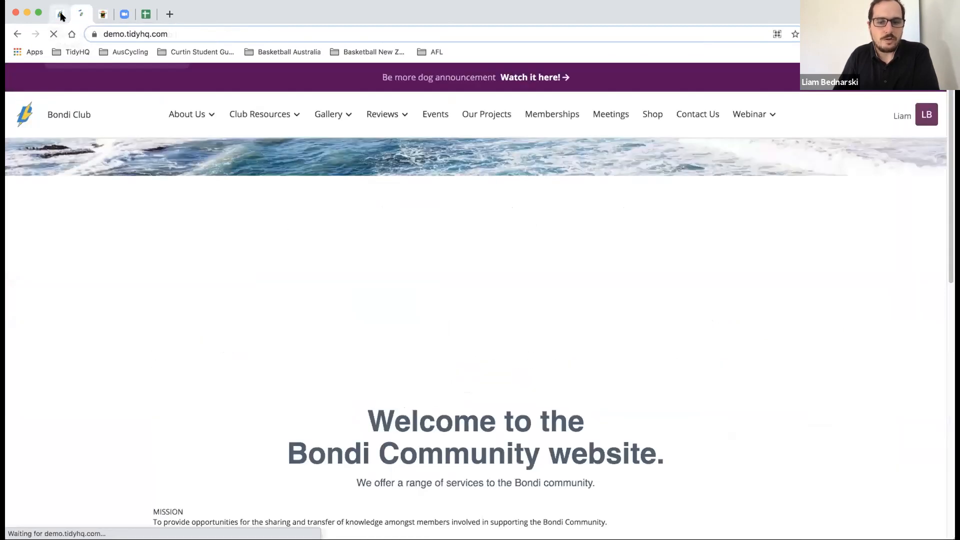
click(60, 14)
scroll(335, 146, up, 2)
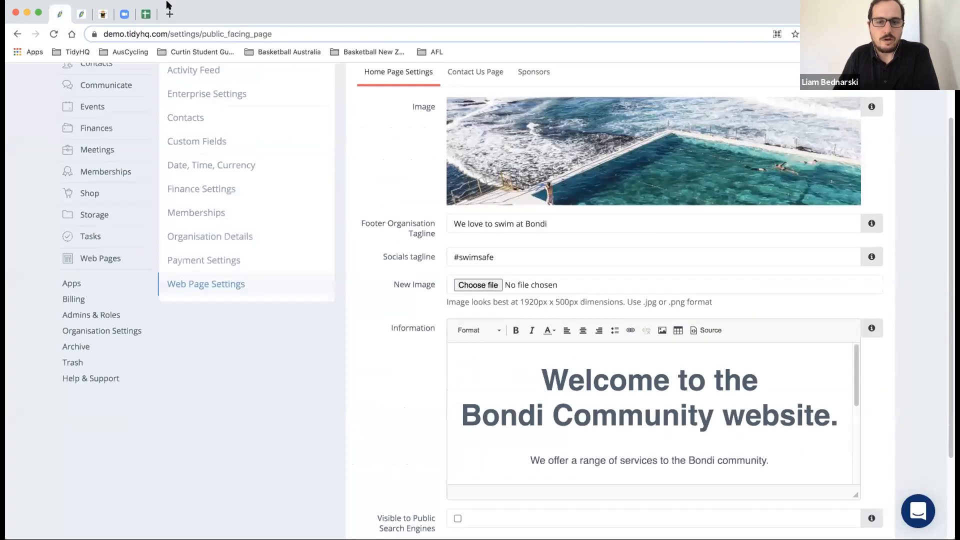
click(81, 14)
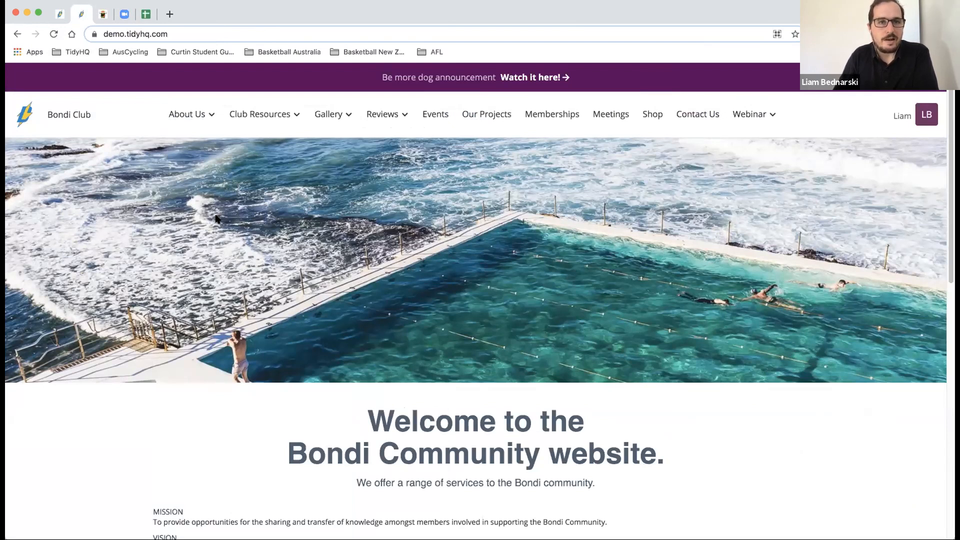
click(61, 14)
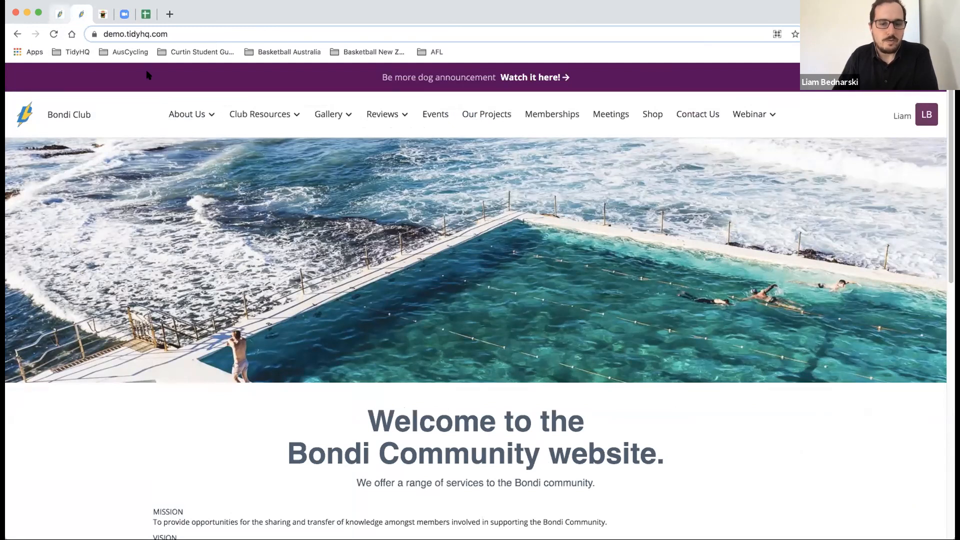
scroll(433, 388, down, 3)
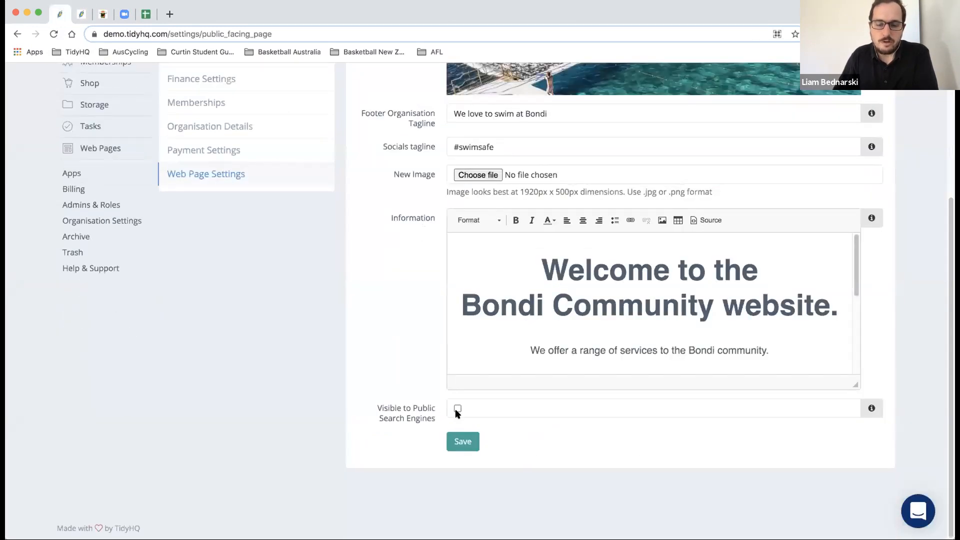
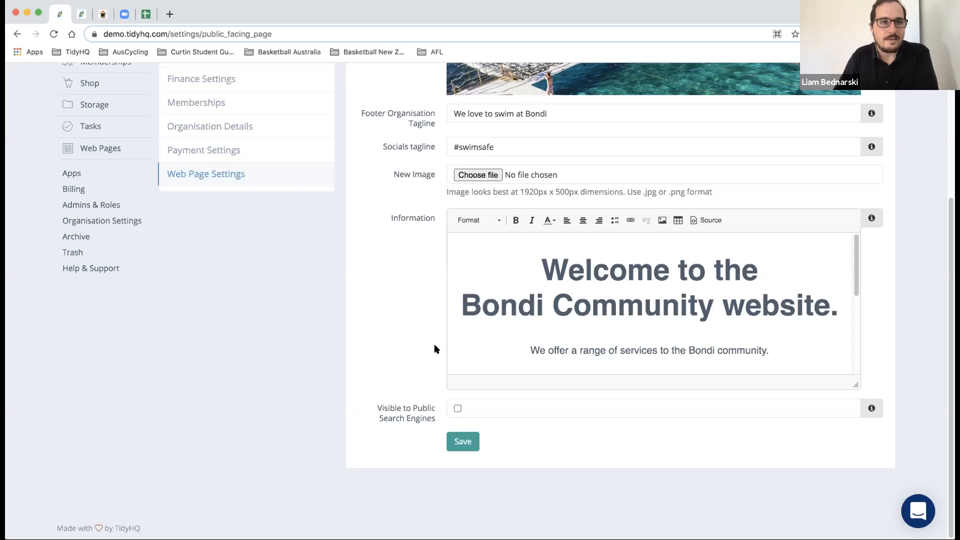
- Compare the club's public home page with the Home Page Settings
scroll(434, 348, up, 5)
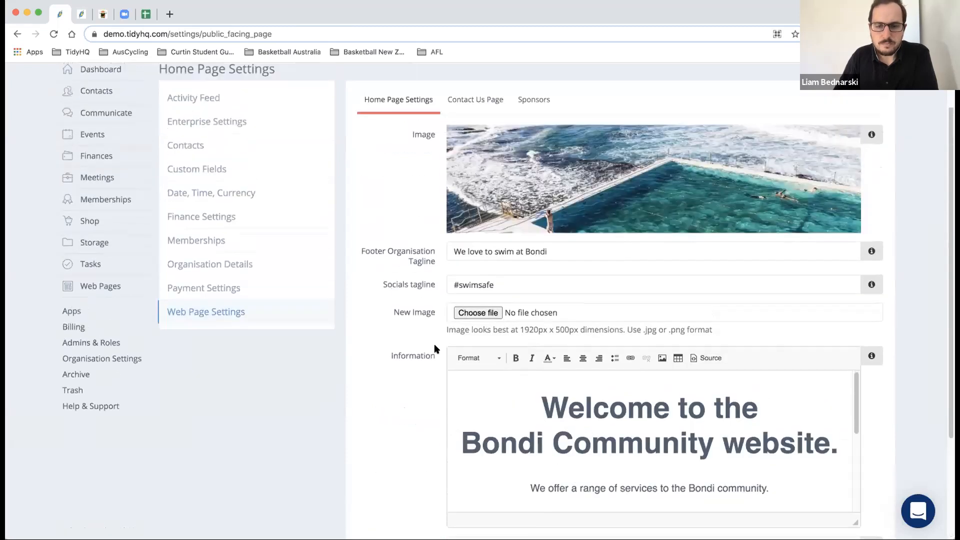
click(81, 14)
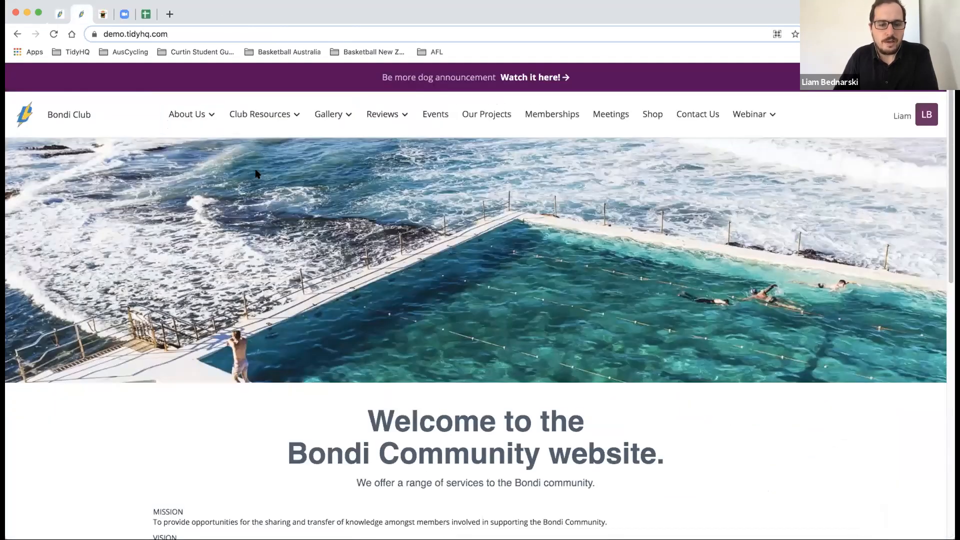
scroll(258, 175, down, 15)
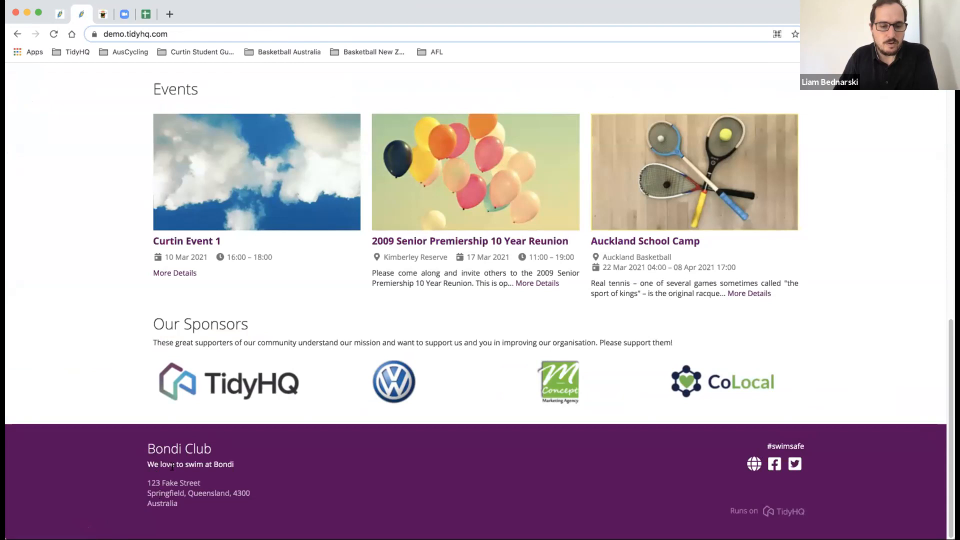
scroll(170, 477, up, 15)
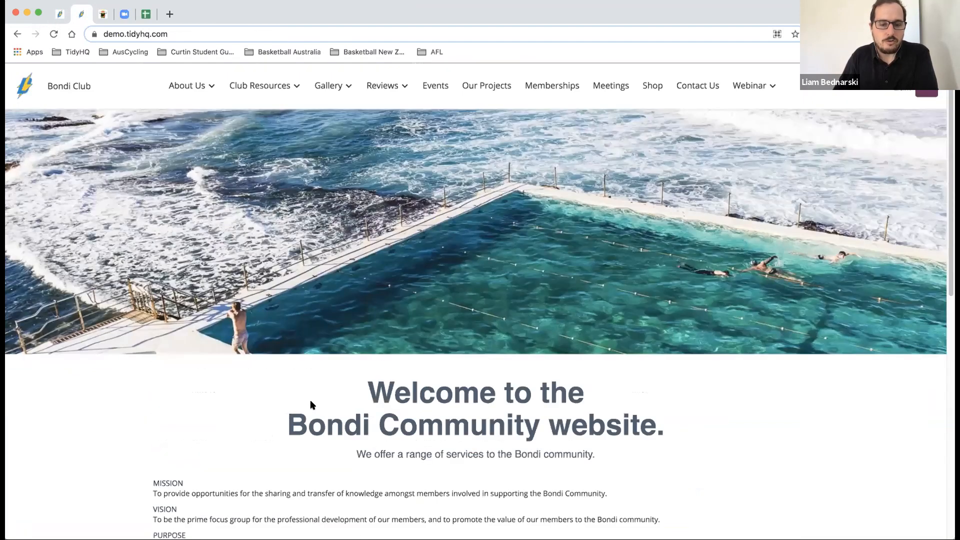
scroll(315, 401, down, 3)
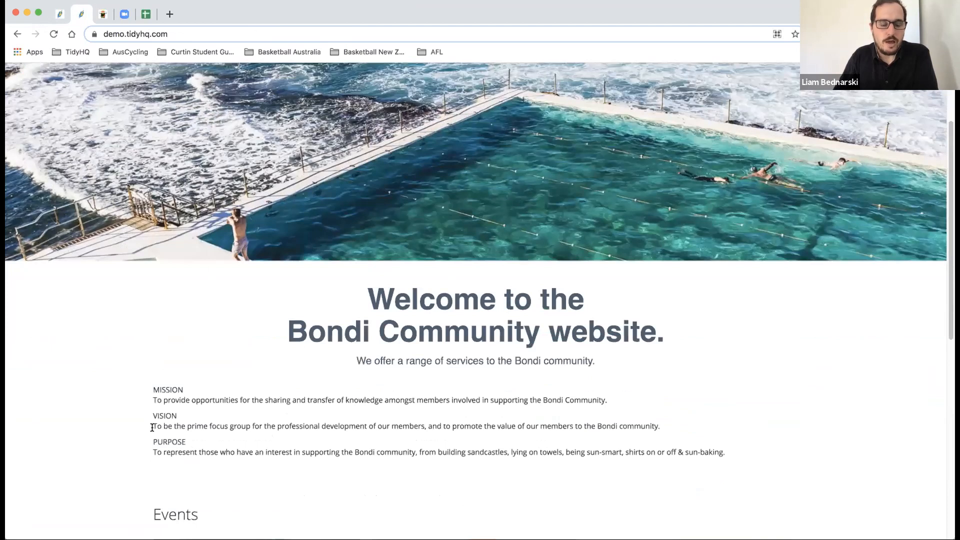
click(57, 12)
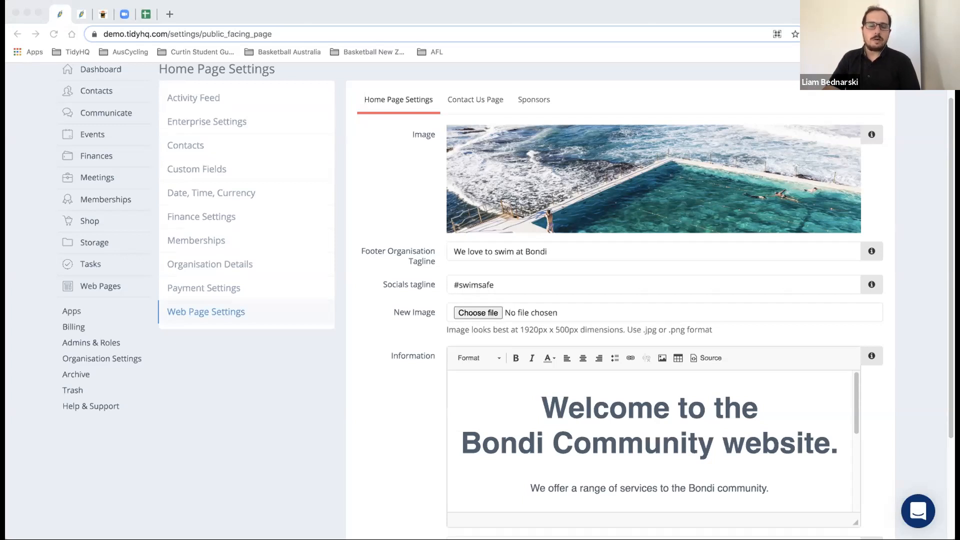
- Open the Contact Us Page settings and preview the public Contact Us page alongside them
click(224, 413)
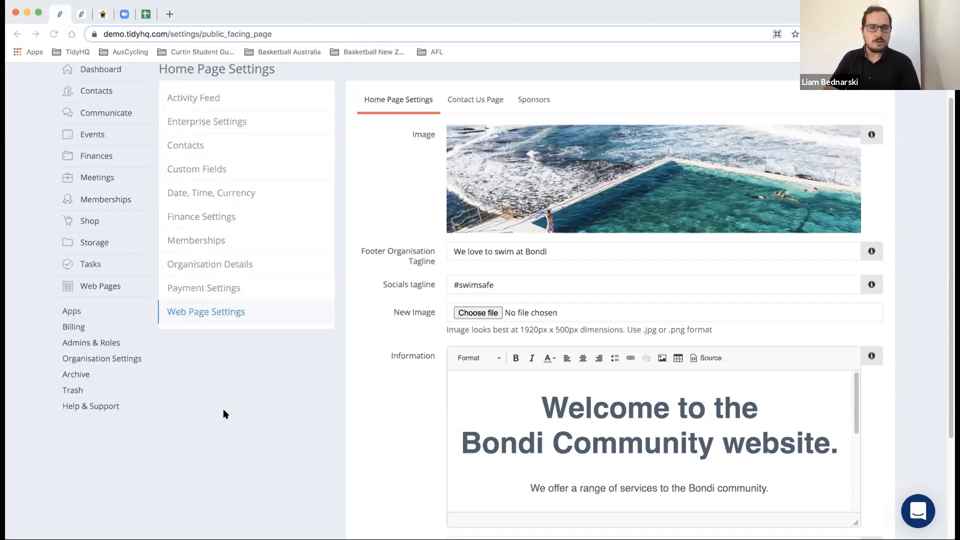
click(491, 100)
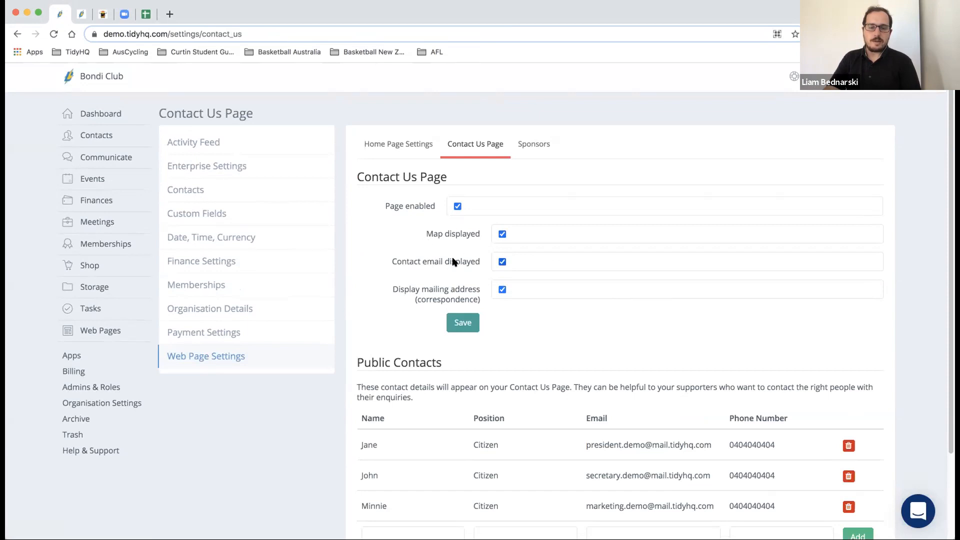
click(81, 15)
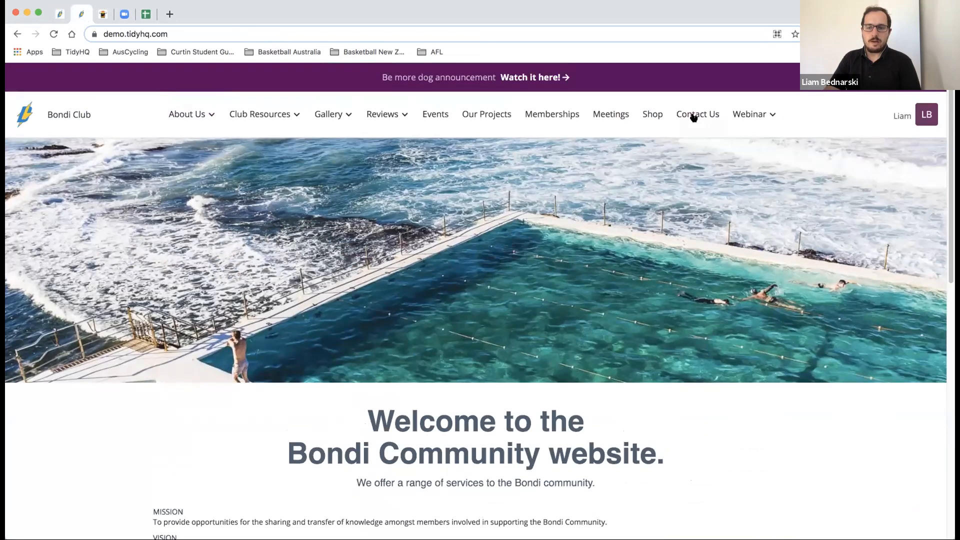
click(694, 117)
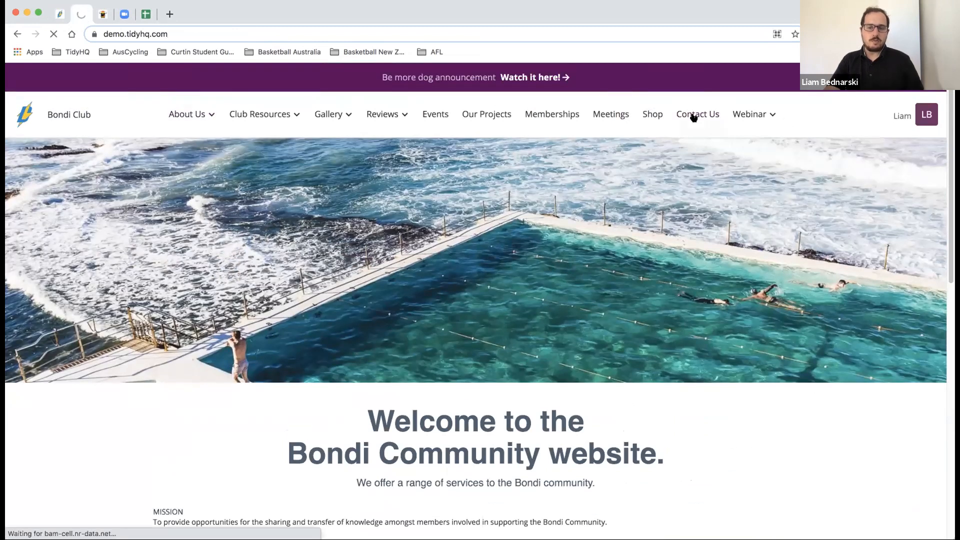
scroll(664, 132, down, 1)
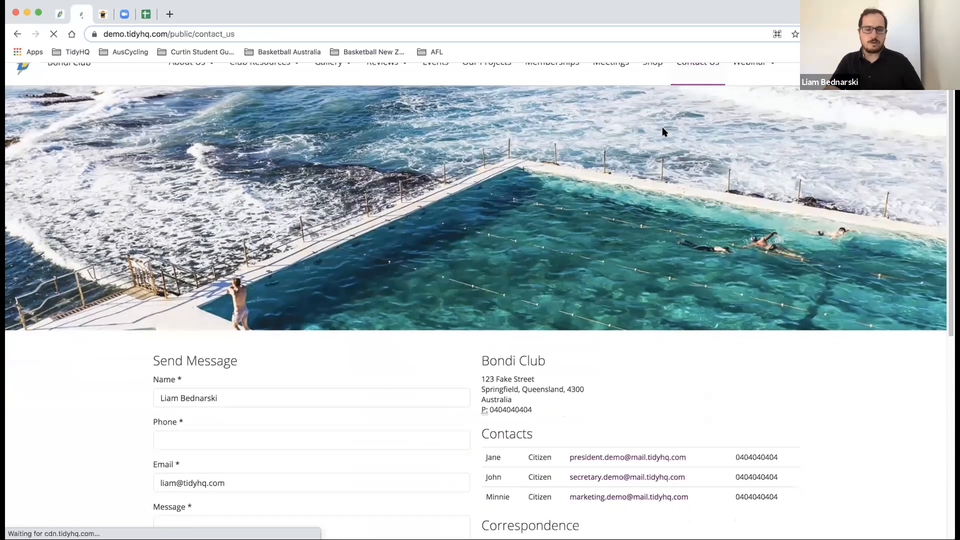
scroll(664, 132, down, 5)
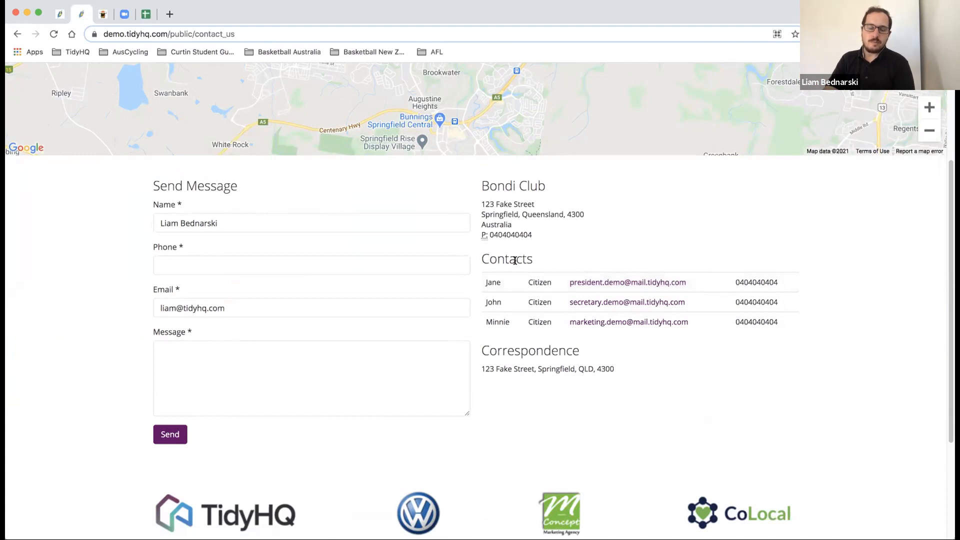
scroll(515, 259, up, 1)
scroll(515, 259, up, 5)
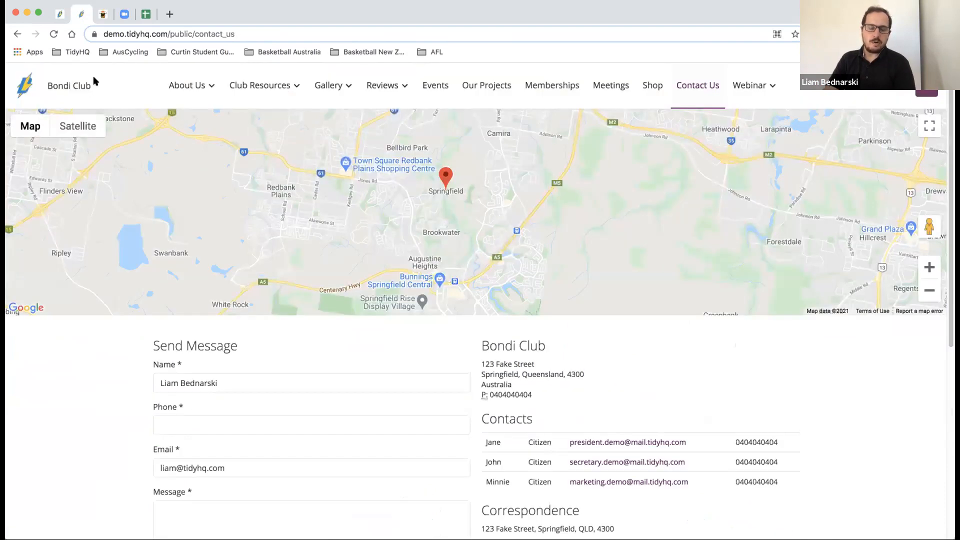
click(56, 16)
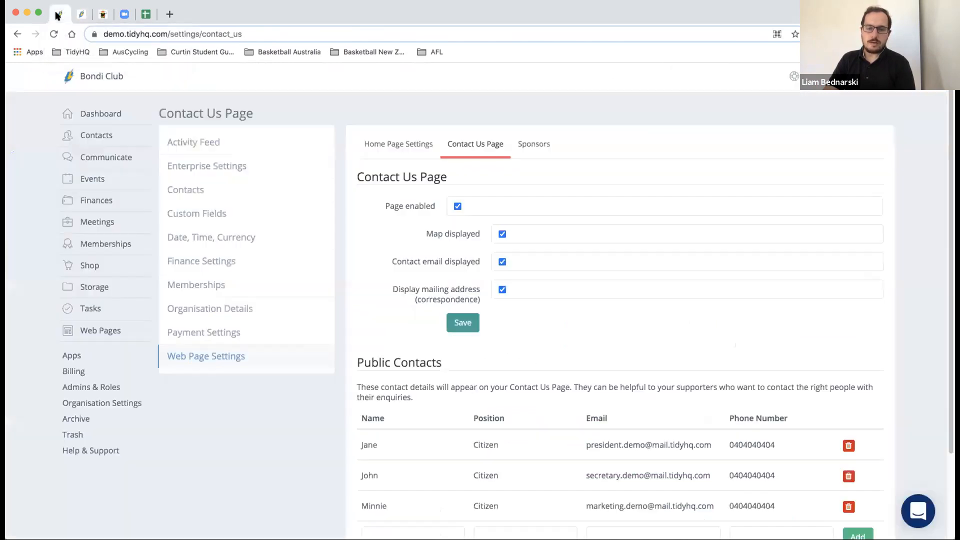
- Review the Contact Us display options and public contacts list, then bring up Sponsors settings
scroll(431, 304, down, 2)
scroll(431, 303, down, 3)
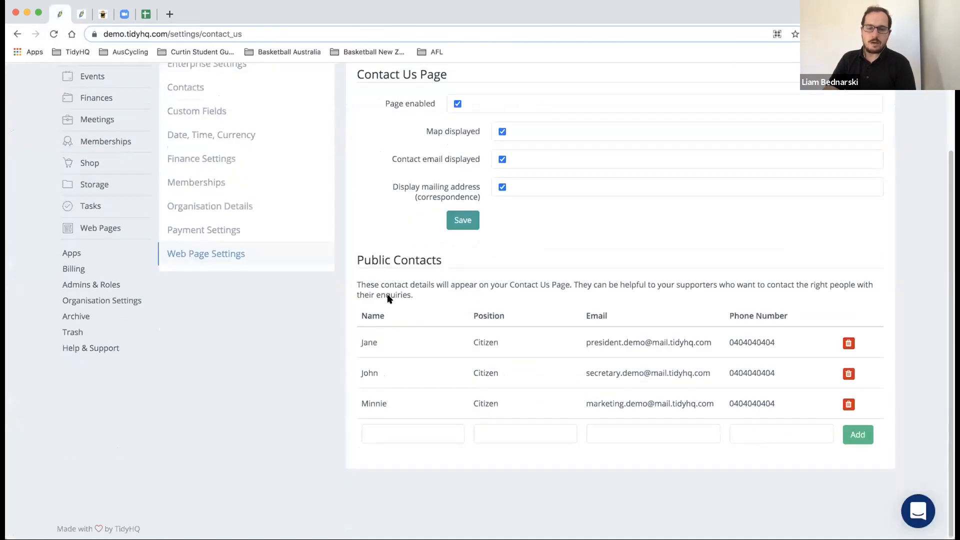
scroll(385, 289, up, 1)
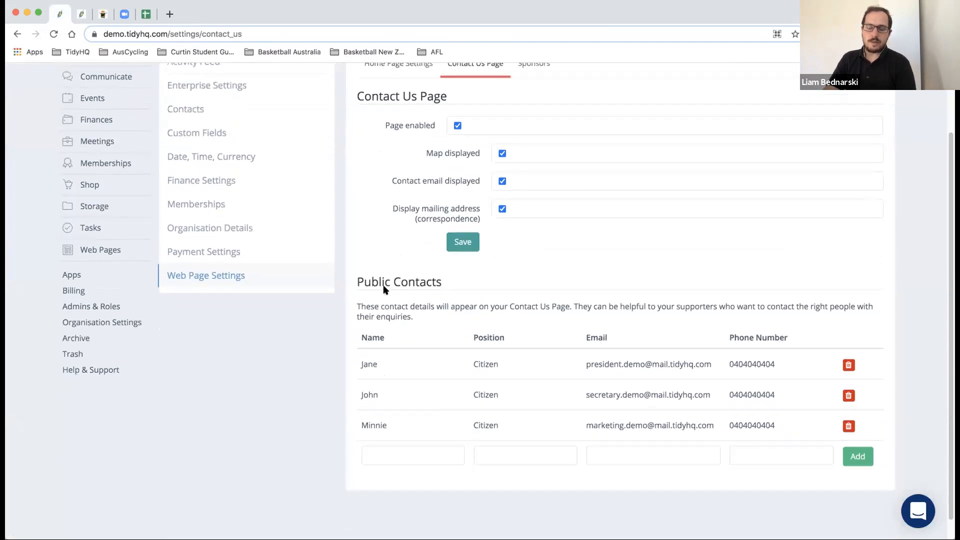
scroll(385, 289, up, 3)
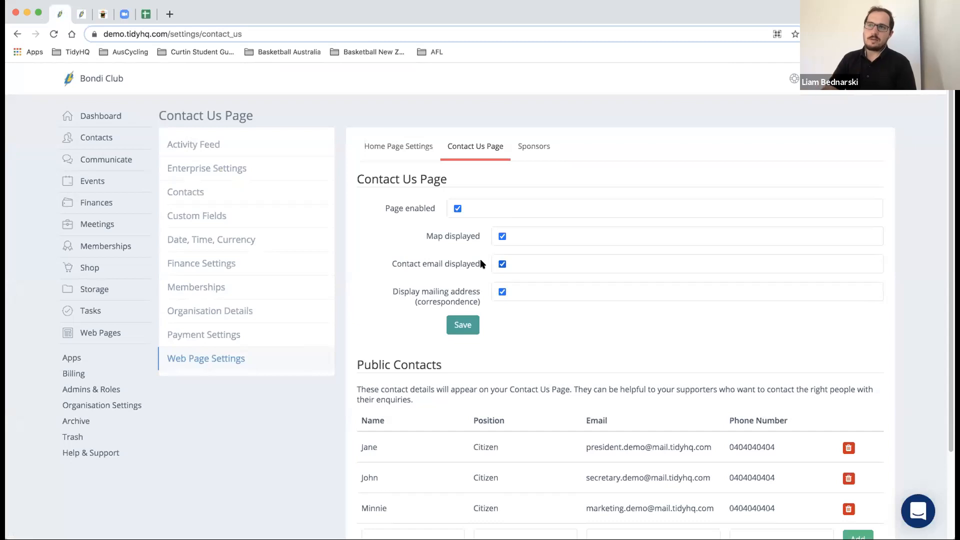
scroll(487, 355, down, 4)
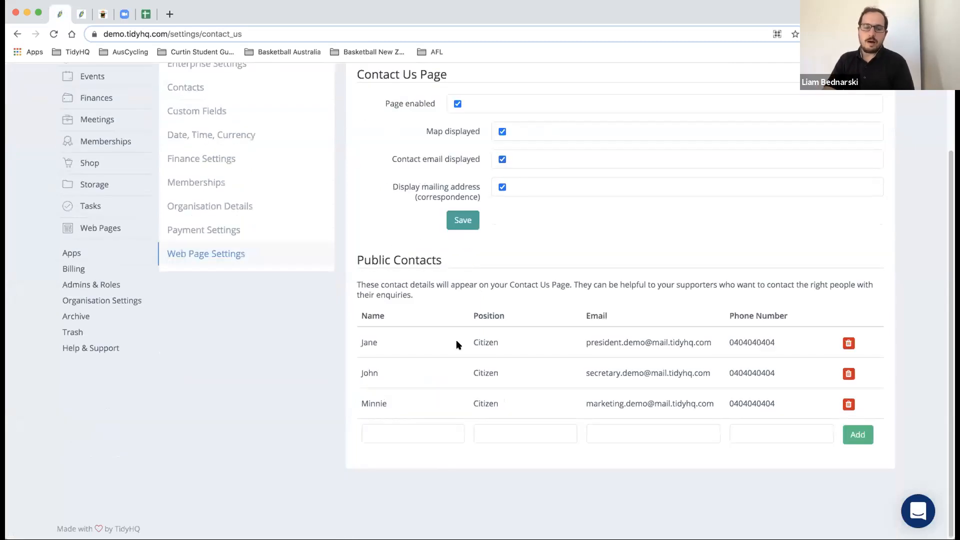
scroll(458, 338, up, 4)
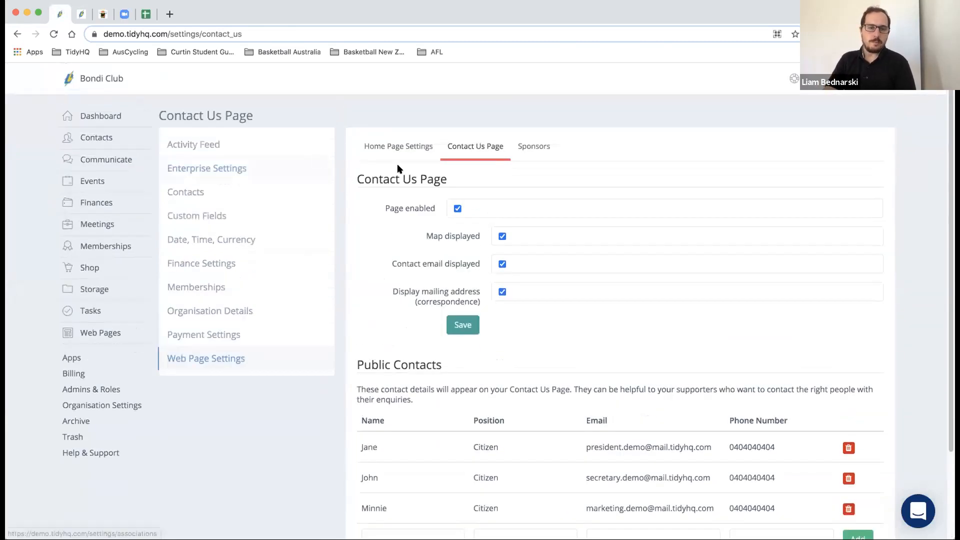
click(524, 147)
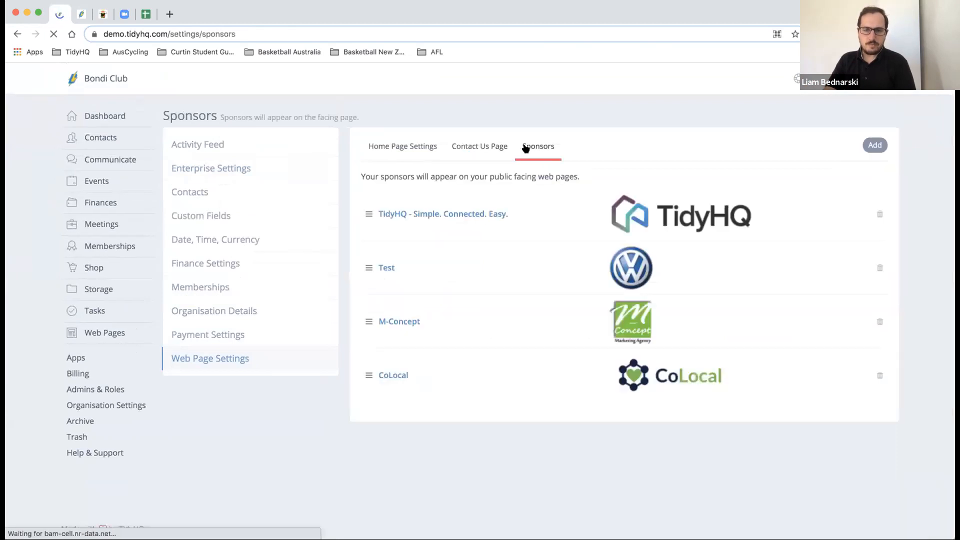
- Check the public sponsors list, then drag TidyHQ below Test so Test is first
click(82, 14)
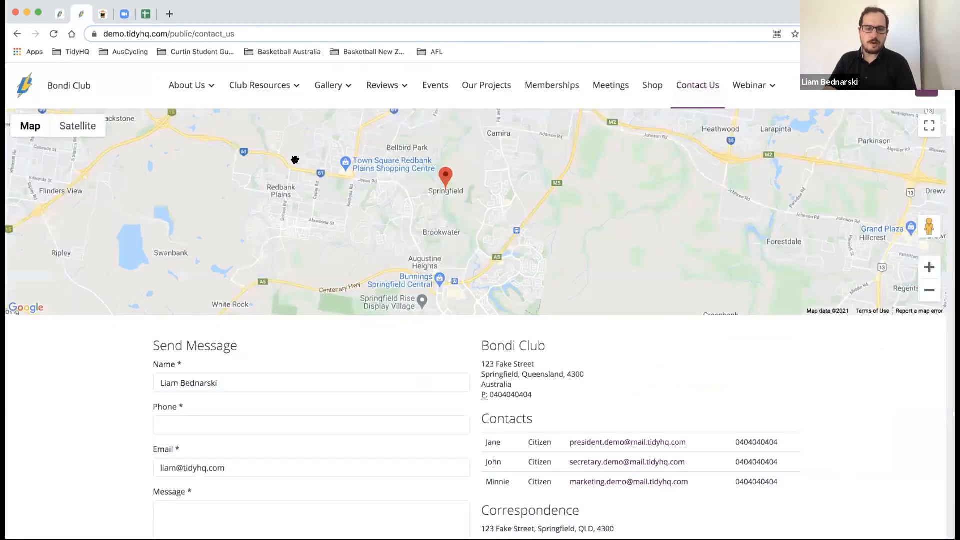
scroll(295, 160, down, 6)
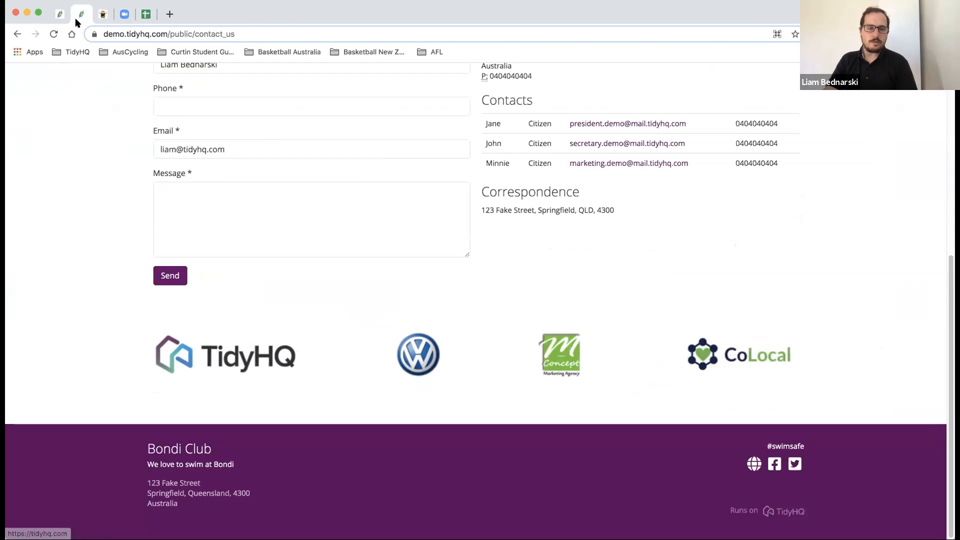
click(59, 17)
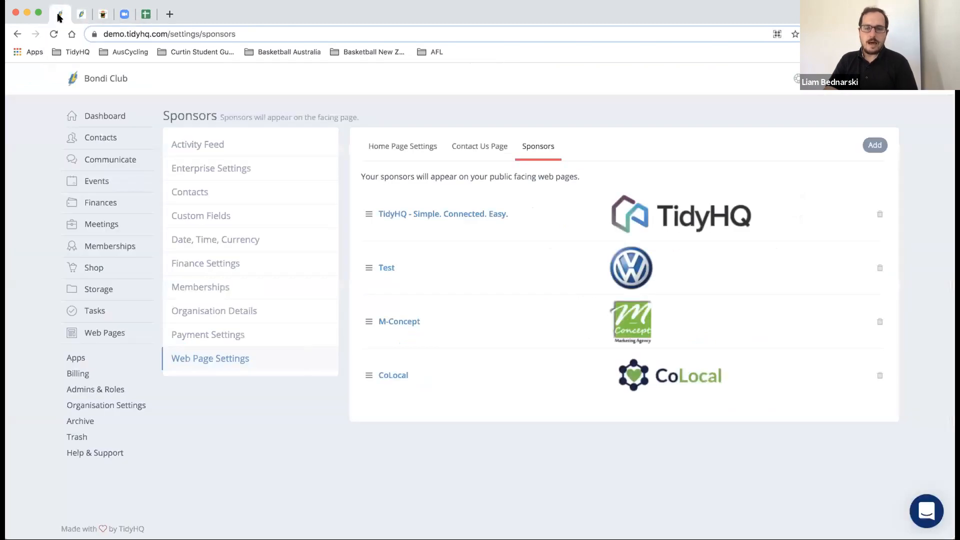
drag(368, 214, 335, 205)
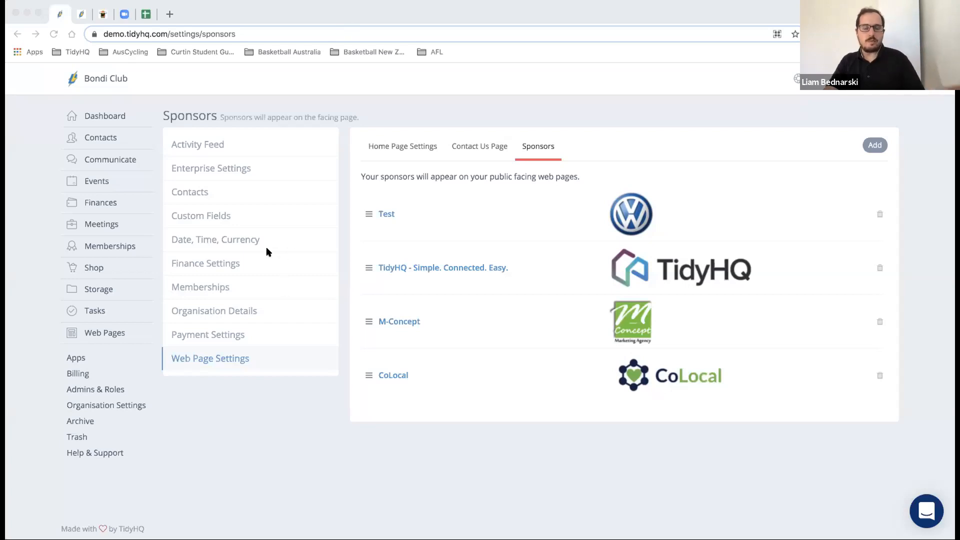
- Open the Web Pages settings and review the purple colour scheme, logo and footer taglines
click(101, 333)
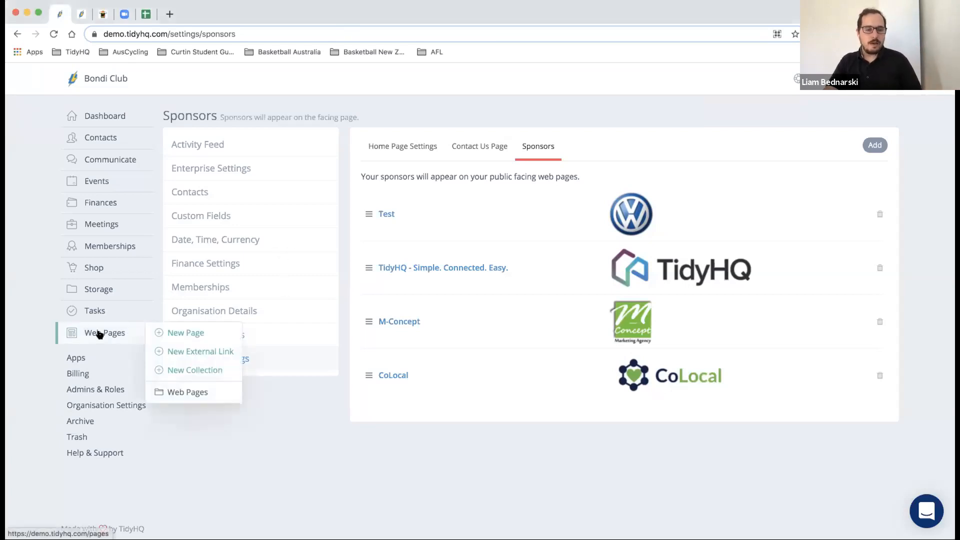
click(186, 392)
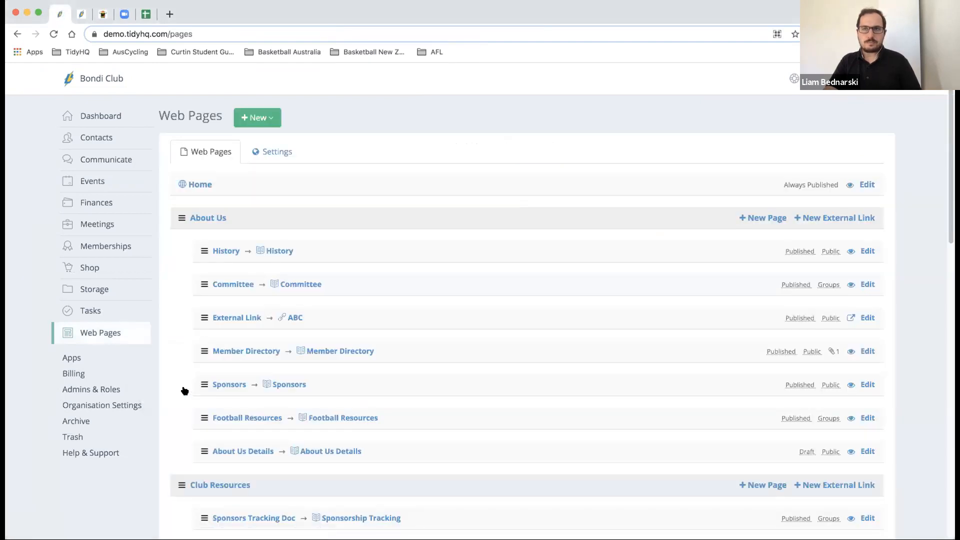
click(259, 160)
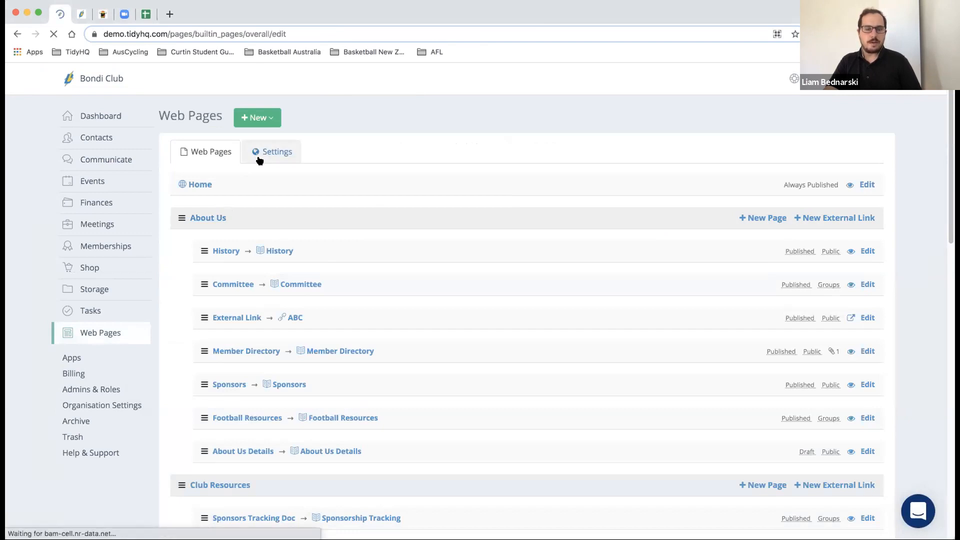
scroll(255, 178, down, 2)
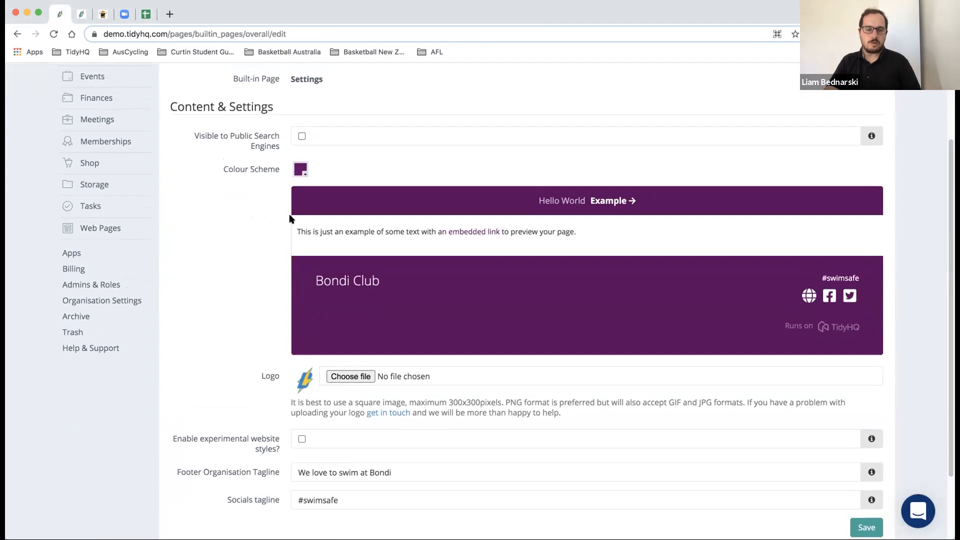
scroll(290, 215, down, 1)
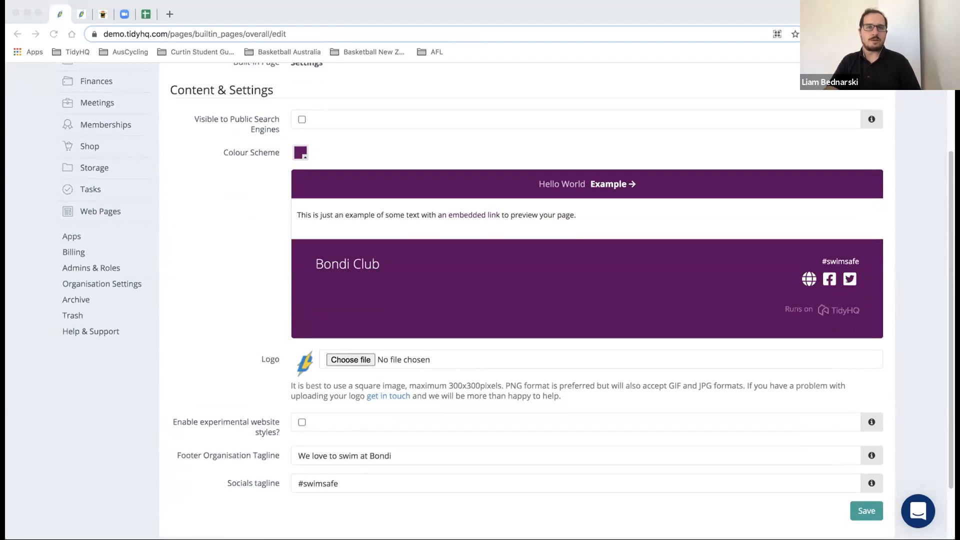
- Return to the Web Pages list and start a new page under About Us
click(106, 210)
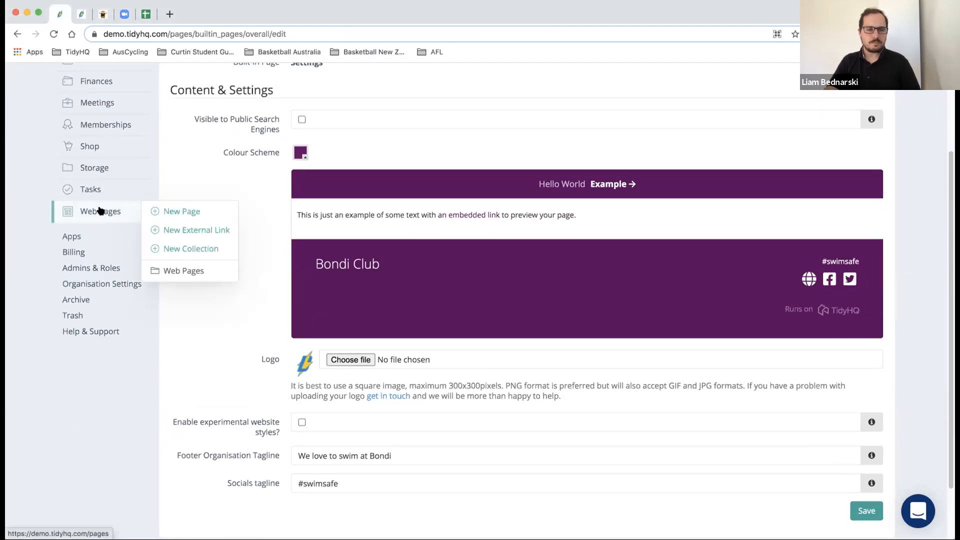
click(183, 265)
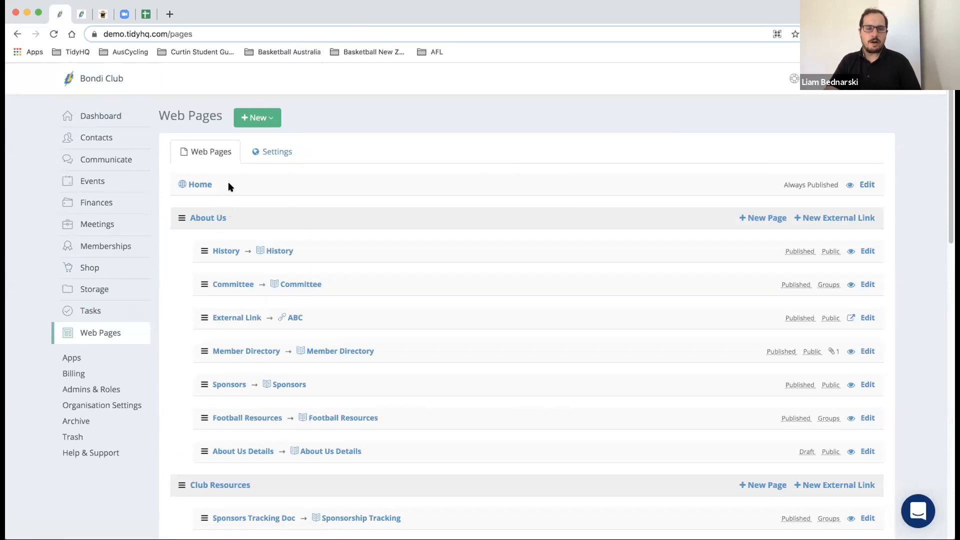
scroll(225, 195, down, 3)
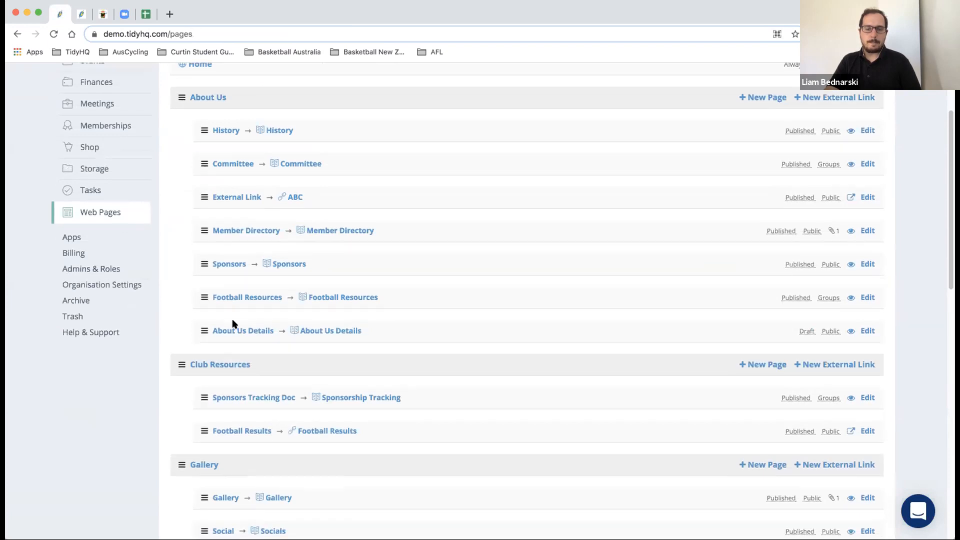
scroll(232, 320, down, 1)
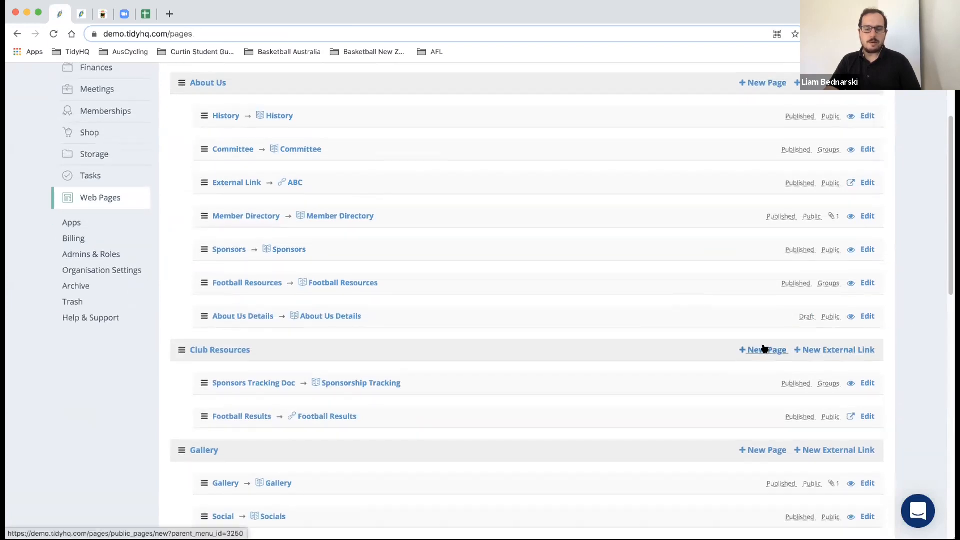
scroll(765, 347, down, 1)
scroll(763, 347, up, 1)
scroll(764, 347, up, 5)
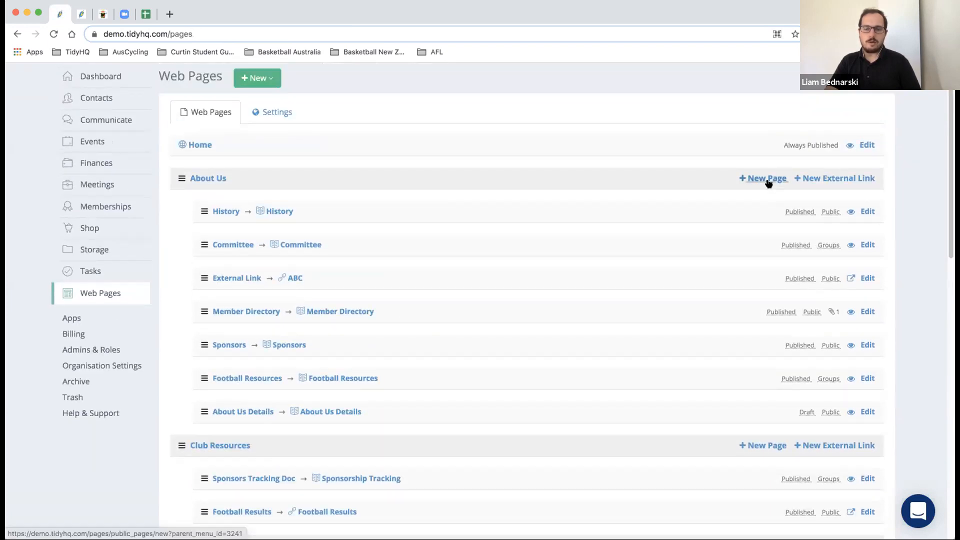
click(768, 180)
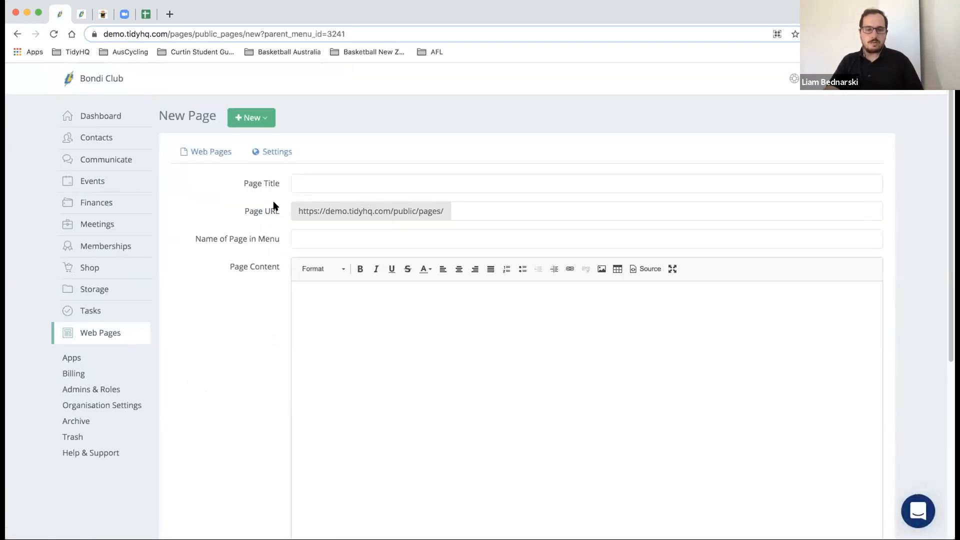
- Set the new page's visibility to Groups, leaving it unpublished
scroll(512, 205, down, 1)
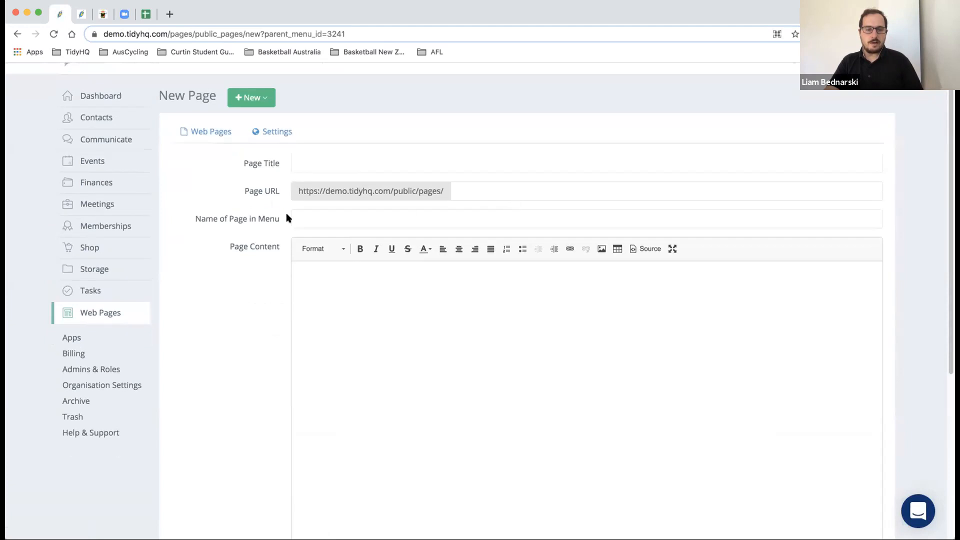
click(320, 215)
click(322, 152)
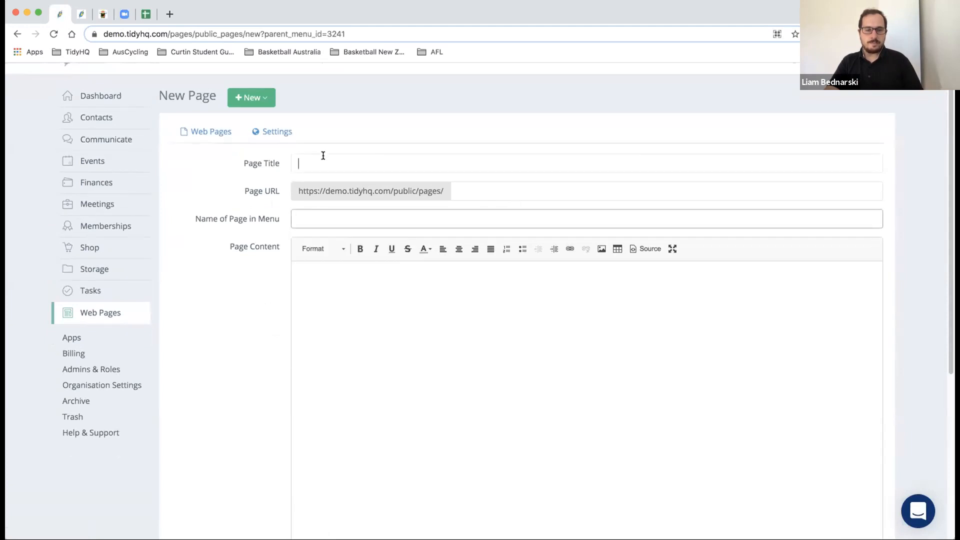
click(432, 210)
click(235, 232)
scroll(235, 232, down, 5)
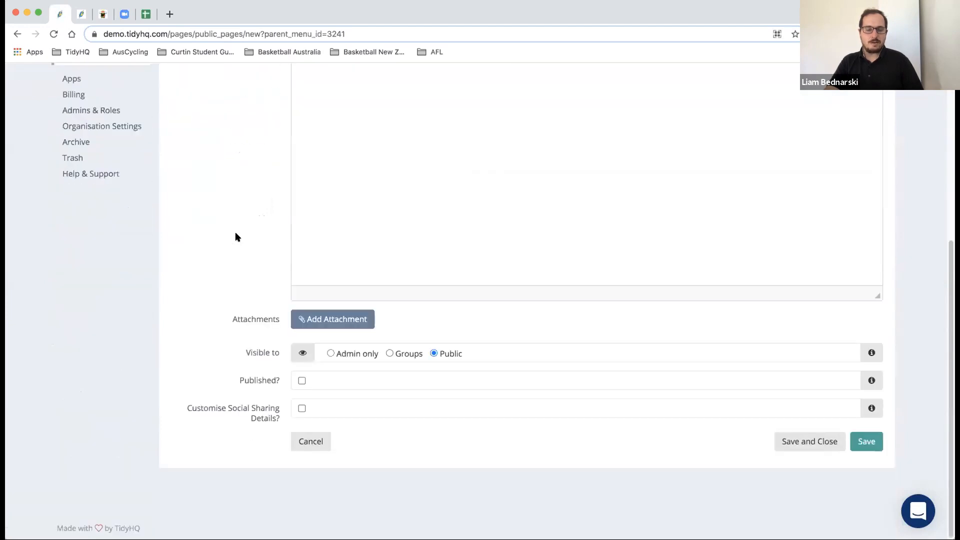
scroll(235, 237, up, 2)
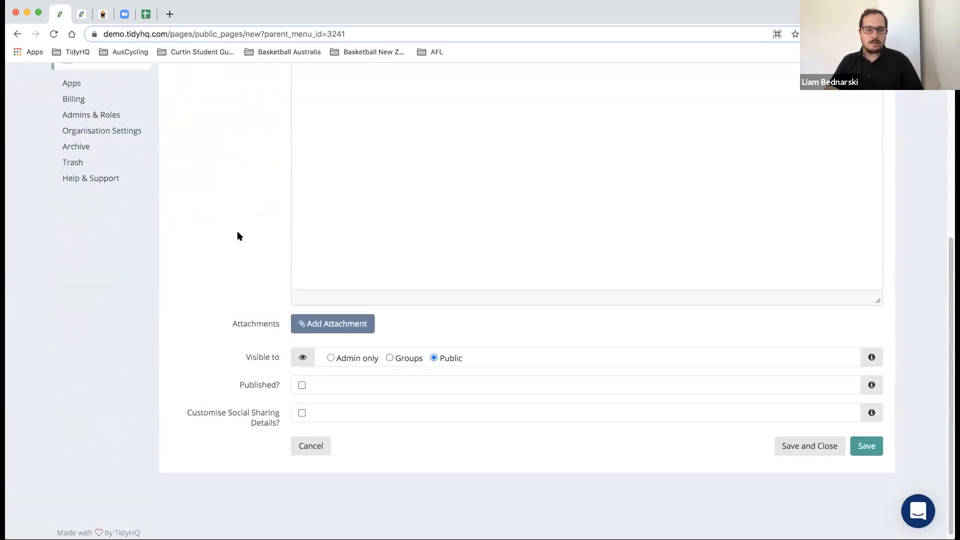
scroll(238, 235, up, 2)
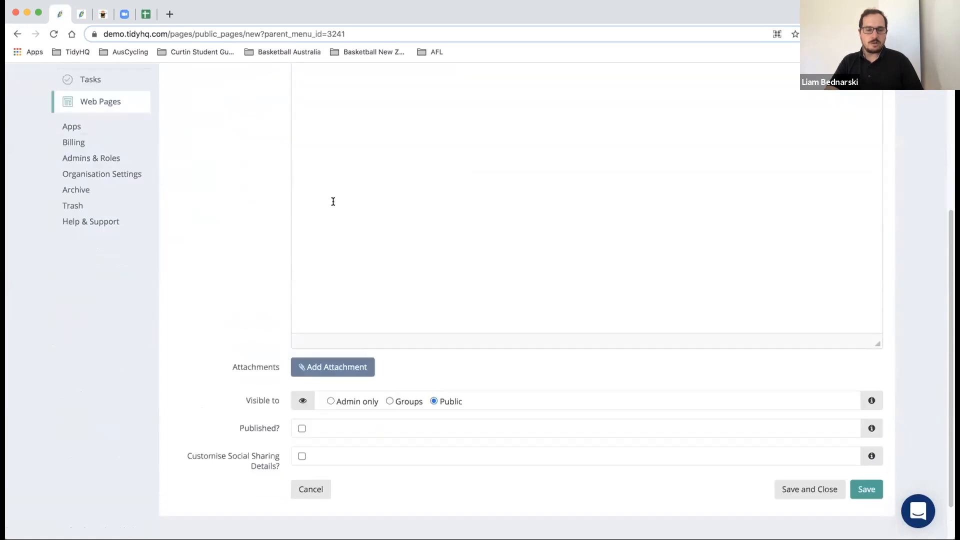
scroll(333, 201, down, 3)
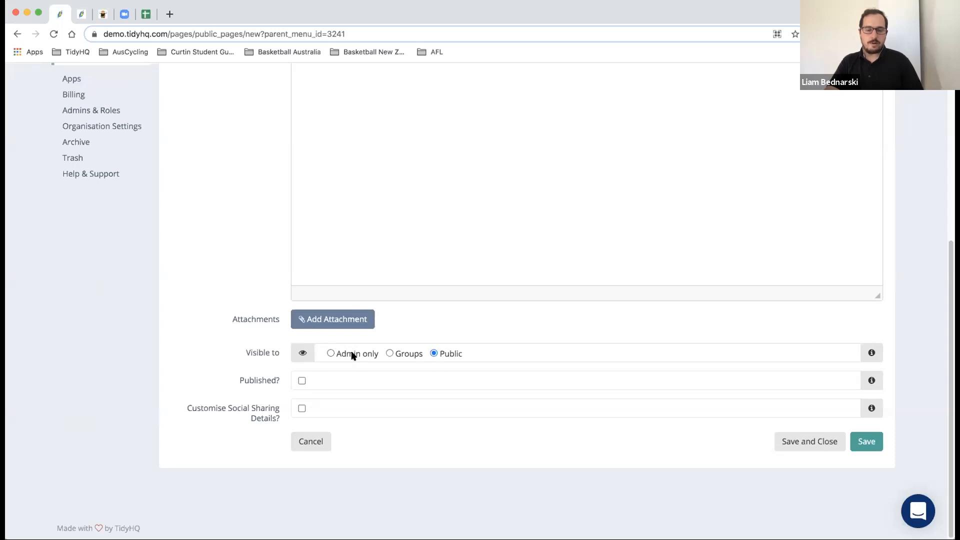
click(390, 354)
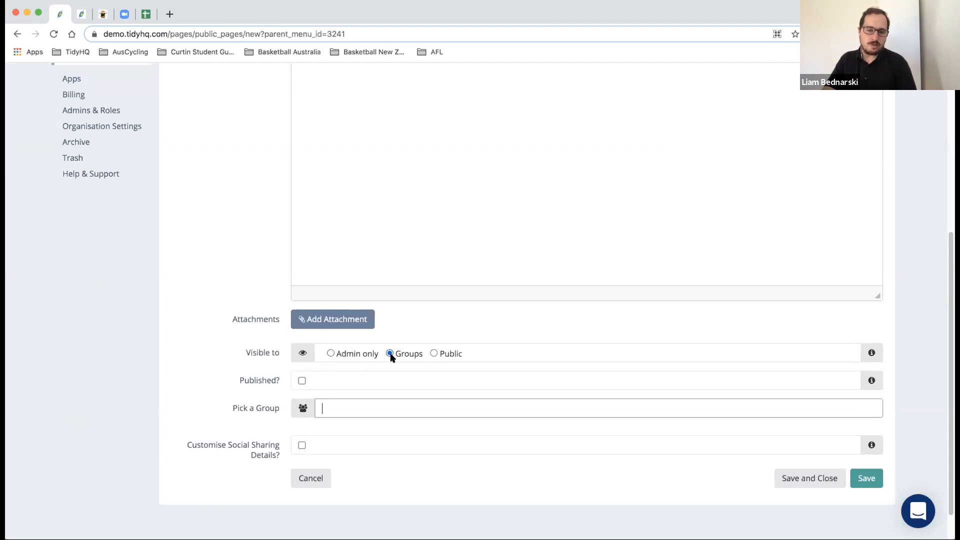
- Tick Customise Social Sharing Details? and review the social media title, description and image fields
click(302, 445)
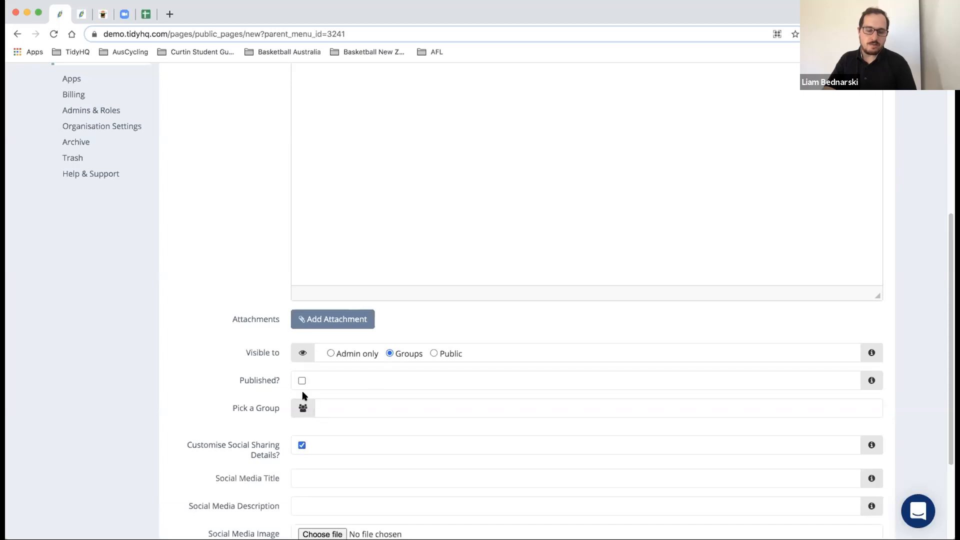
scroll(301, 397, down, 3)
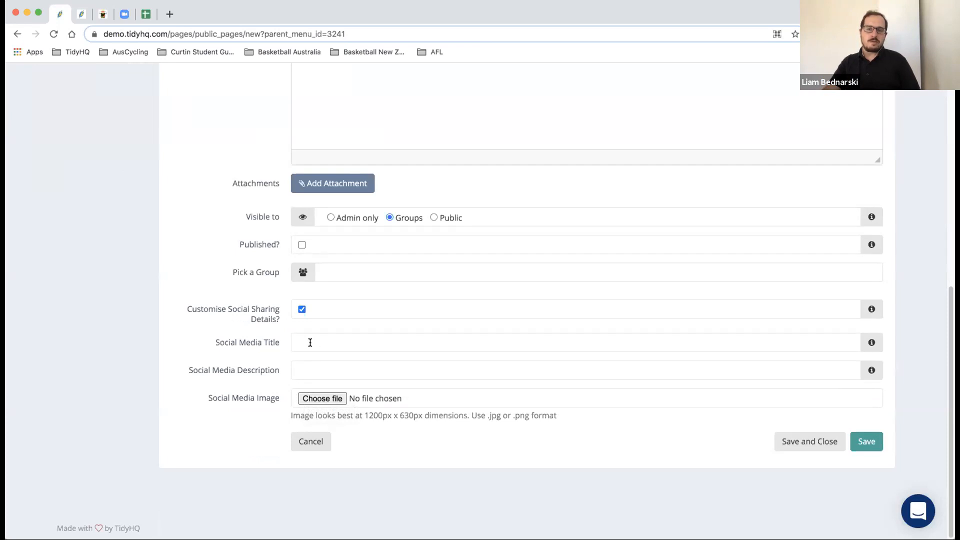
scroll(314, 339, up, 4)
scroll(310, 341, up, 5)
scroll(311, 337, down, 9)
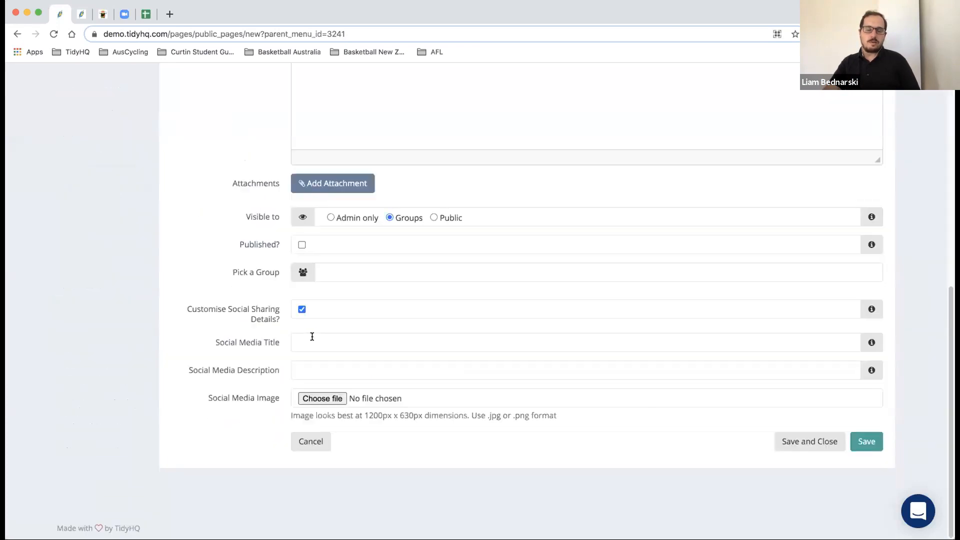
scroll(323, 425, up, 9)
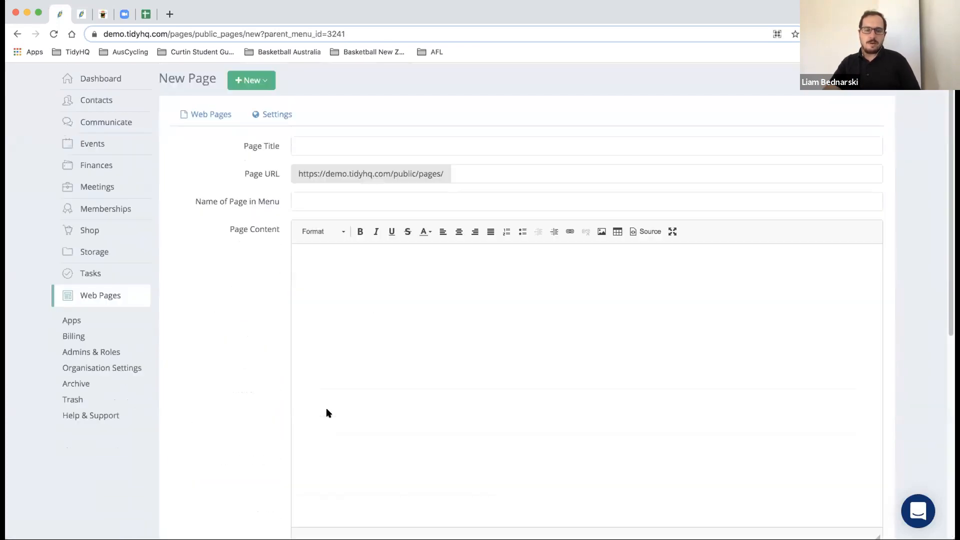
scroll(320, 478, down, 9)
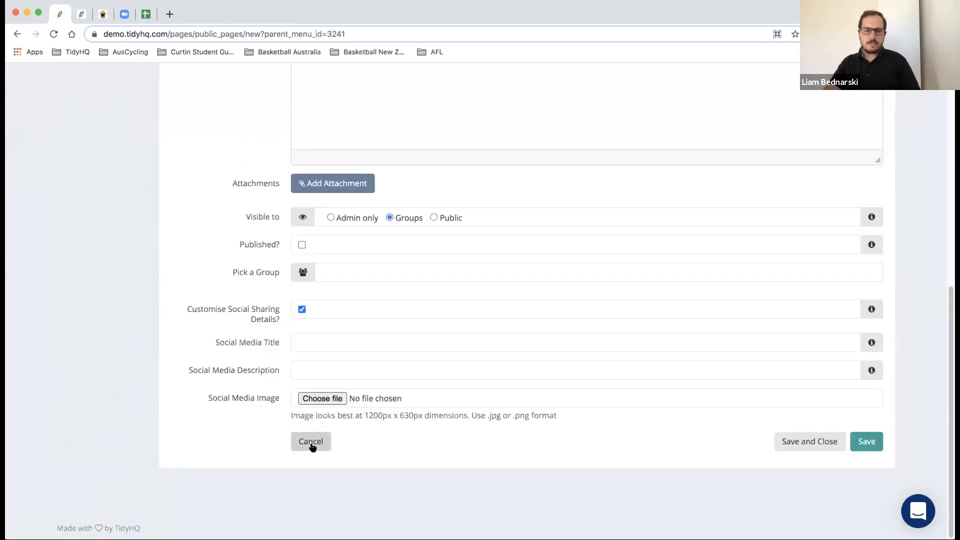
- Discard the new page and look at the public site's Our Projects page
click(312, 443)
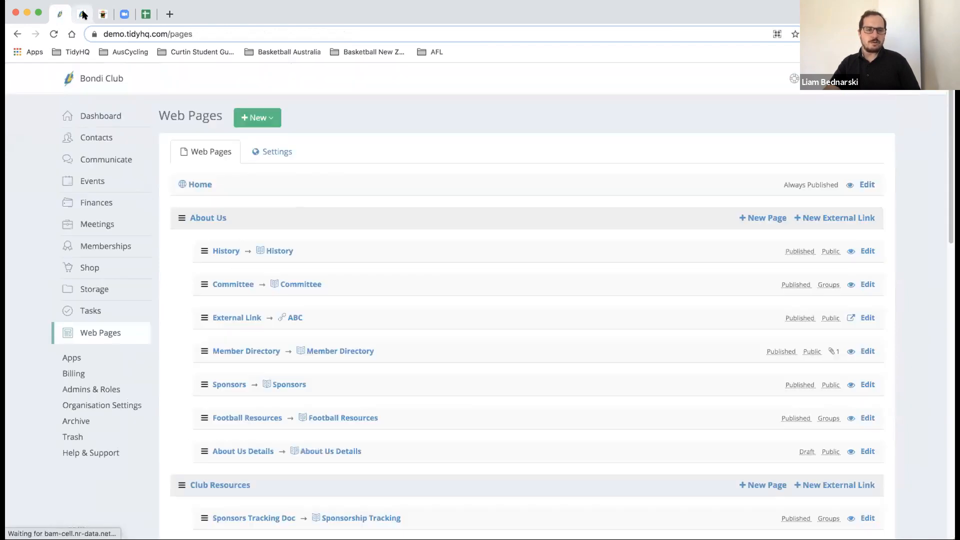
click(81, 17)
scroll(167, 198, up, 6)
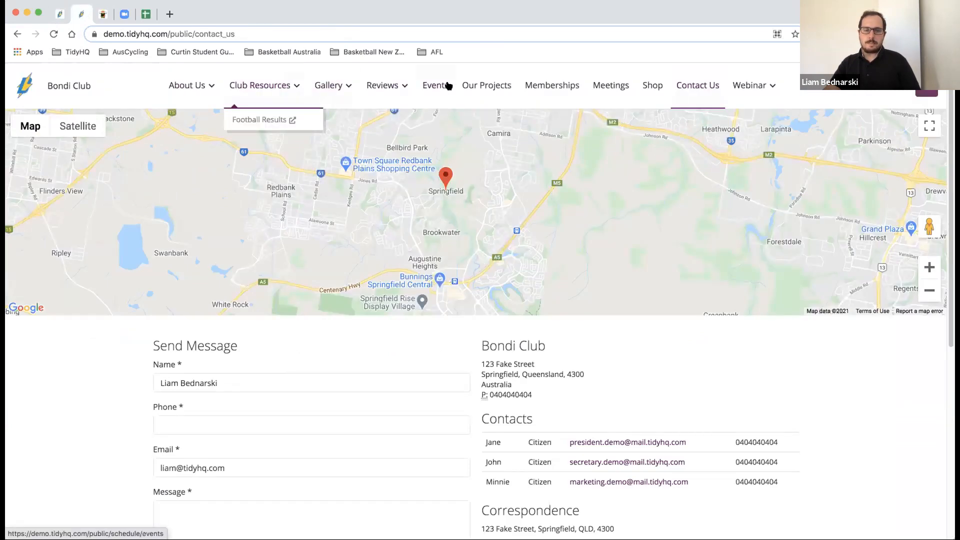
click(484, 87)
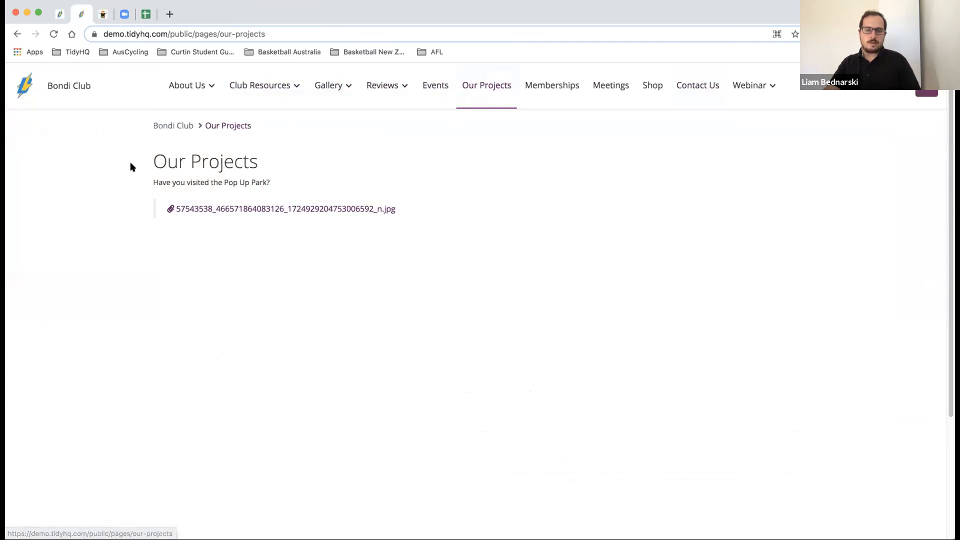
drag(146, 160, 254, 161)
click(288, 157)
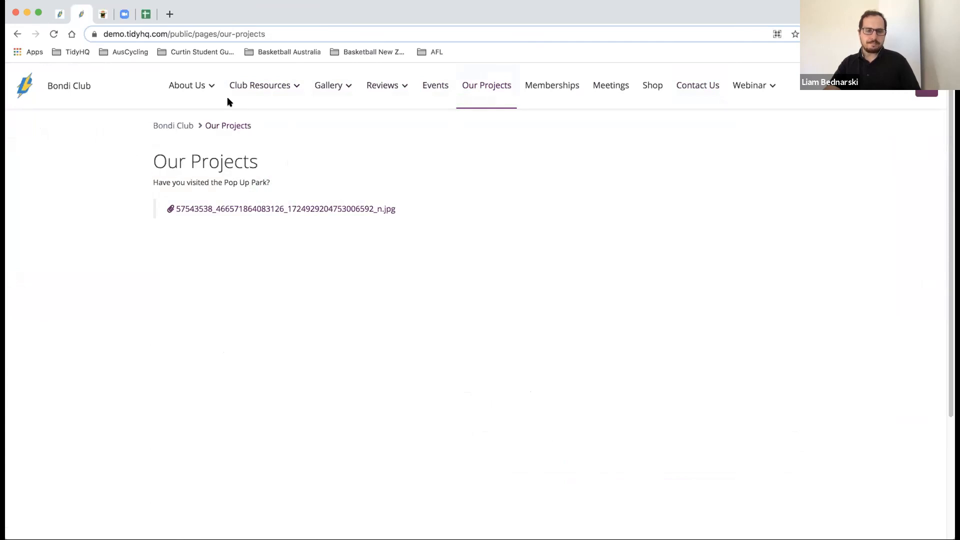
click(60, 14)
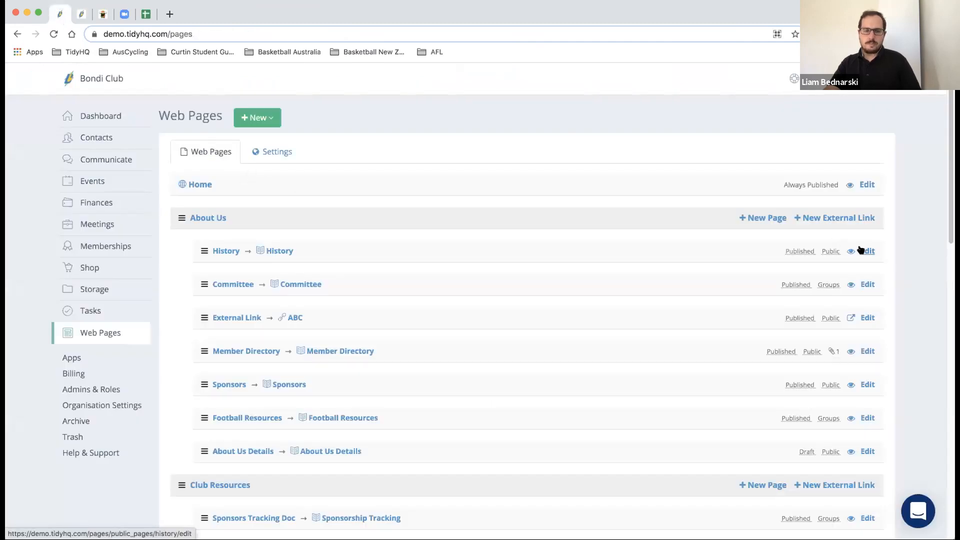
- Cancel out of the Club Resources collection and open the Sponsors Tracking Doc edit settings
scroll(861, 250, down, 3)
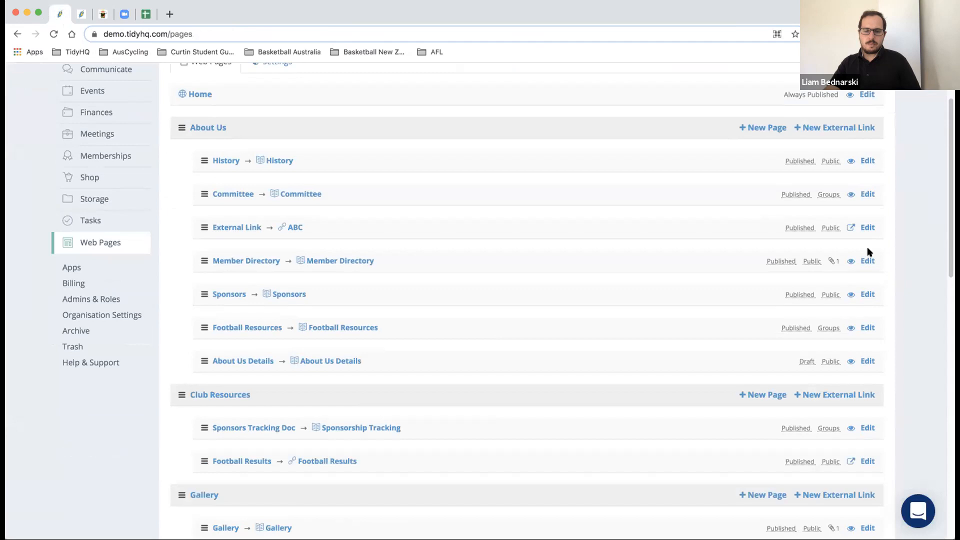
click(232, 395)
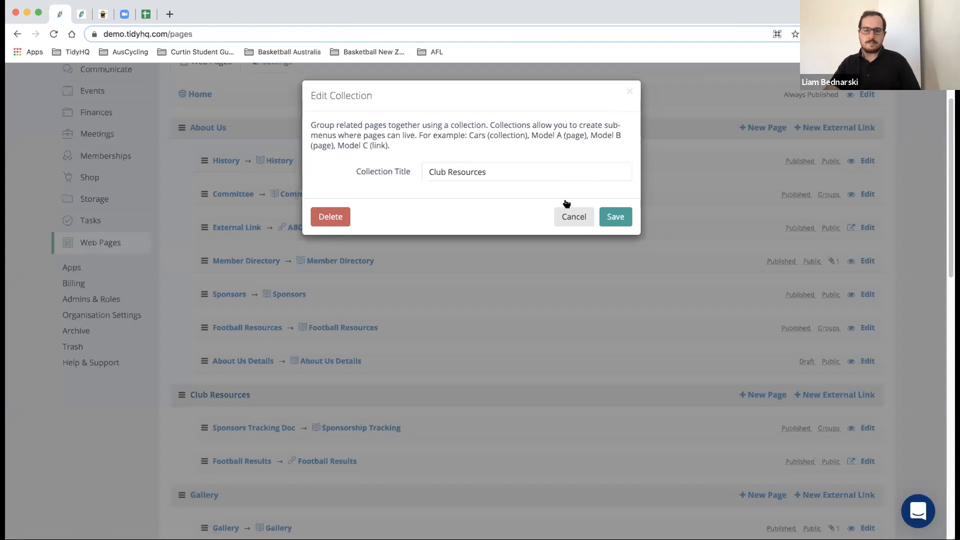
click(570, 216)
scroll(564, 214, down, 5)
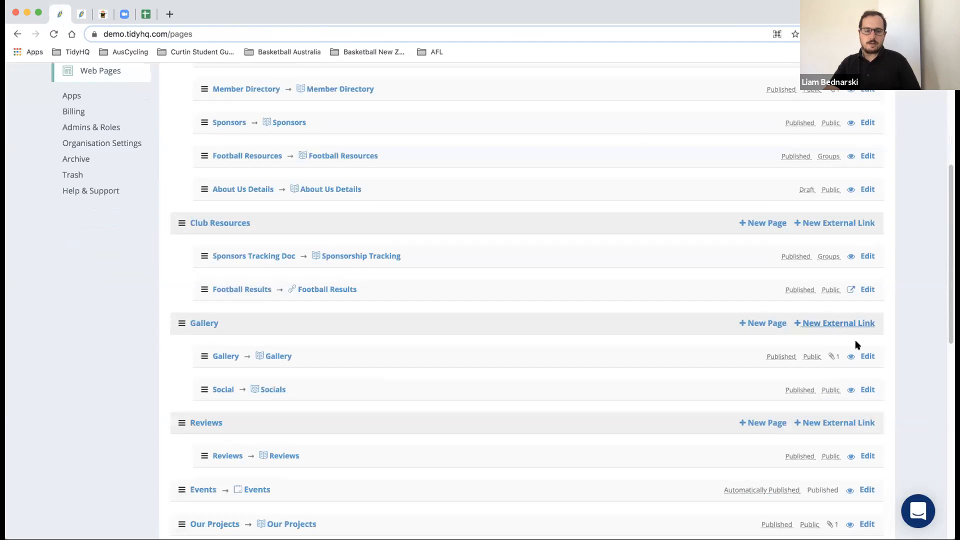
click(865, 258)
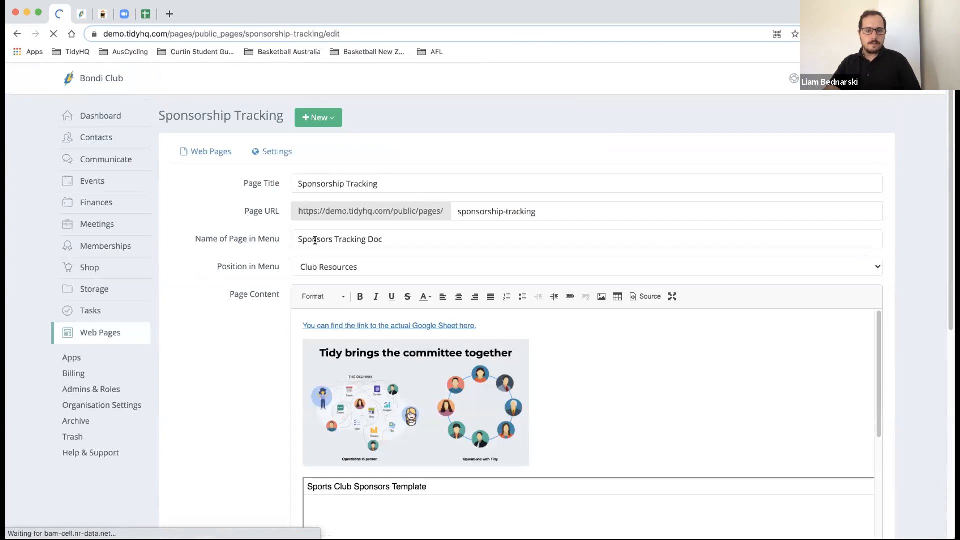
- Keep Club Resources as the Sponsorship Tracking menu position, comparing with the public site
click(316, 266)
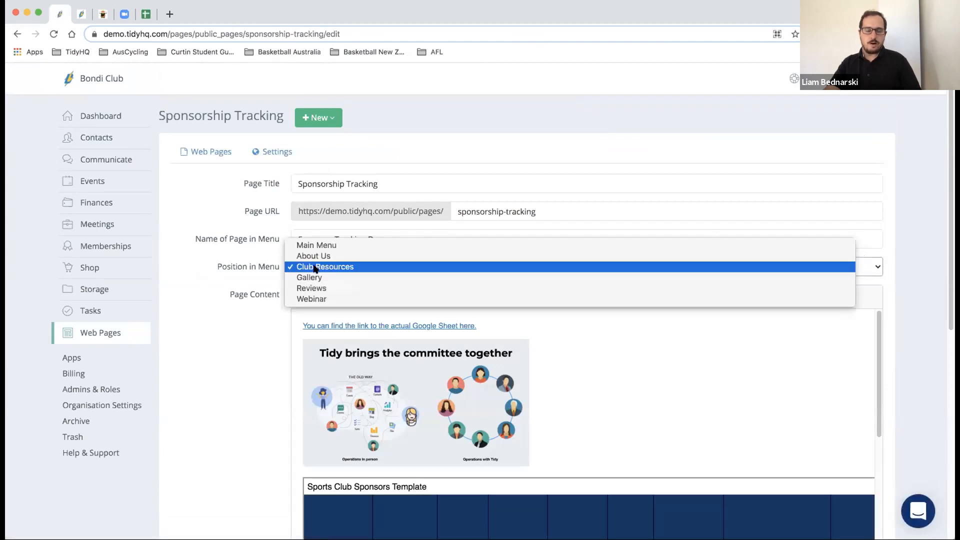
click(315, 268)
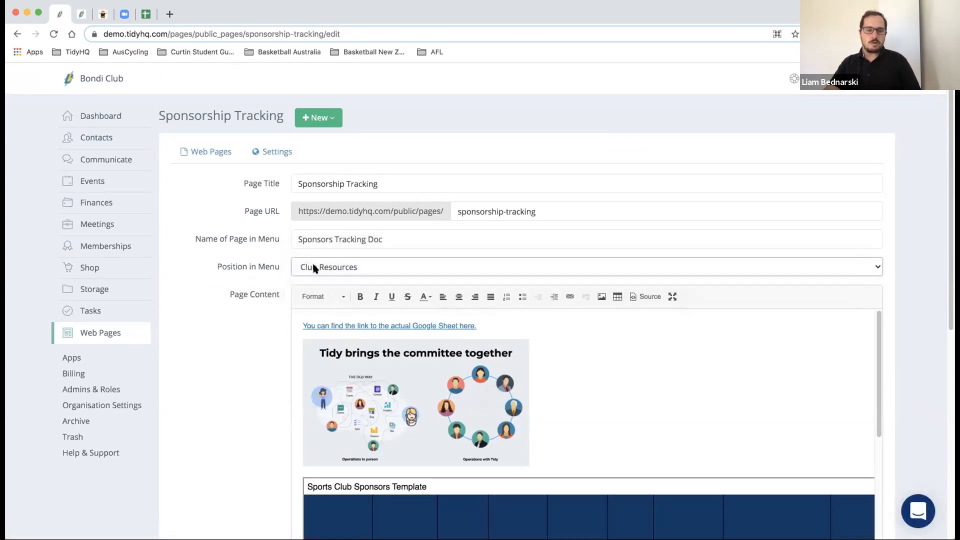
click(82, 17)
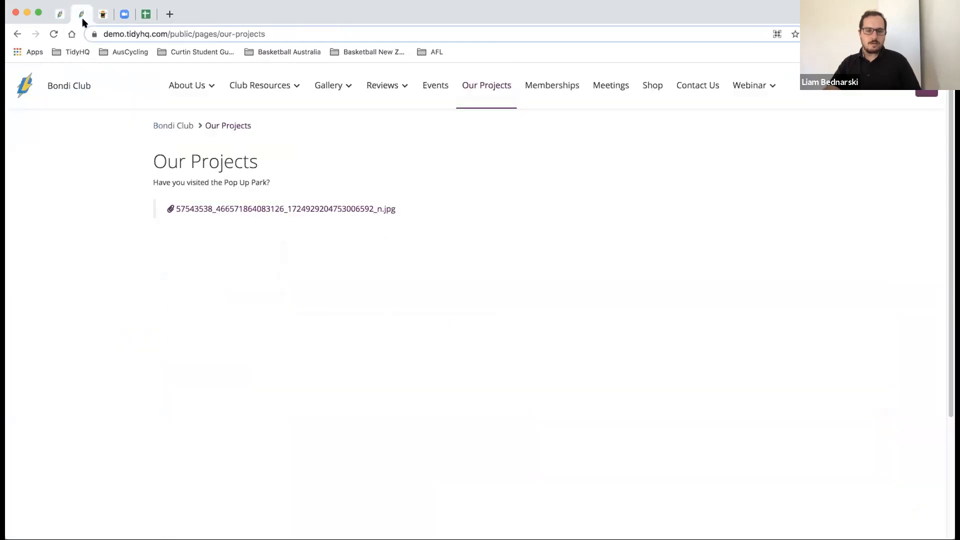
click(57, 15)
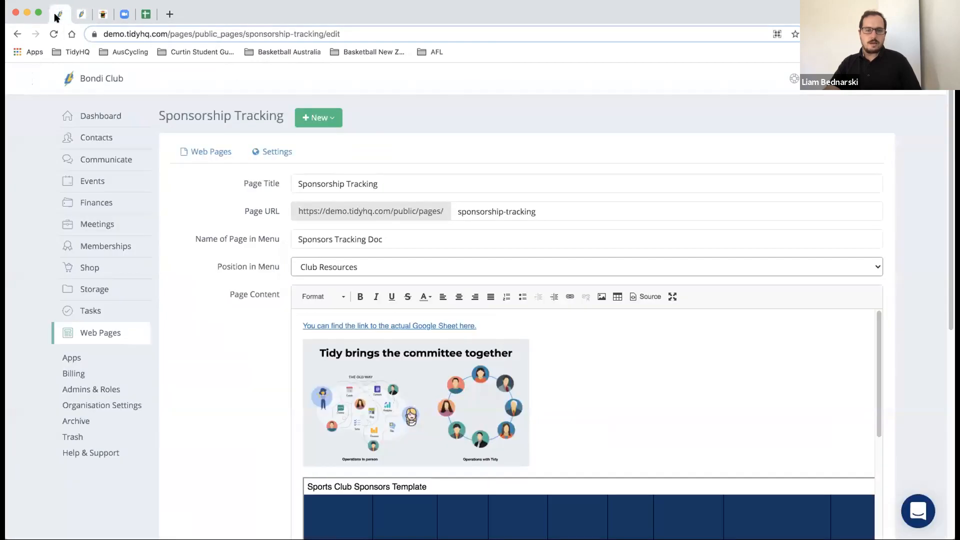
click(80, 15)
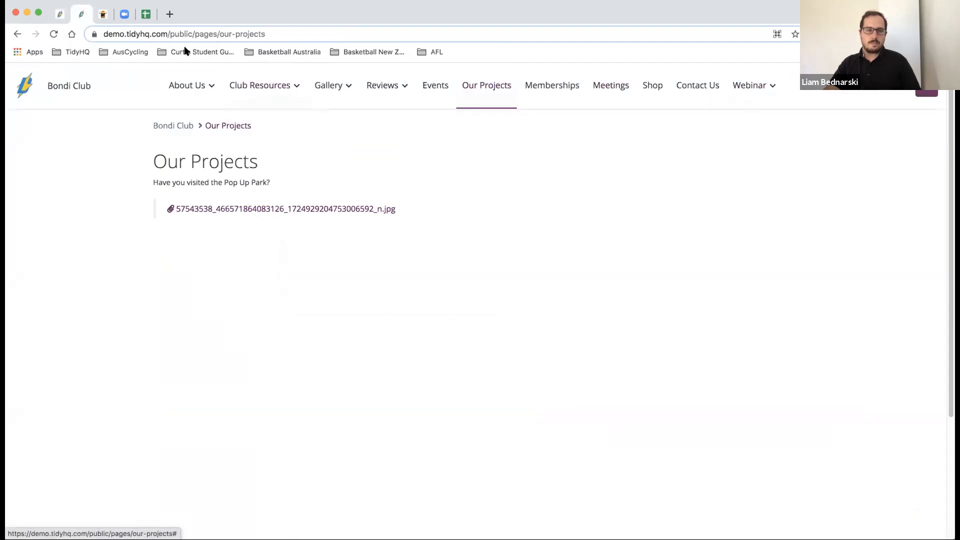
click(57, 14)
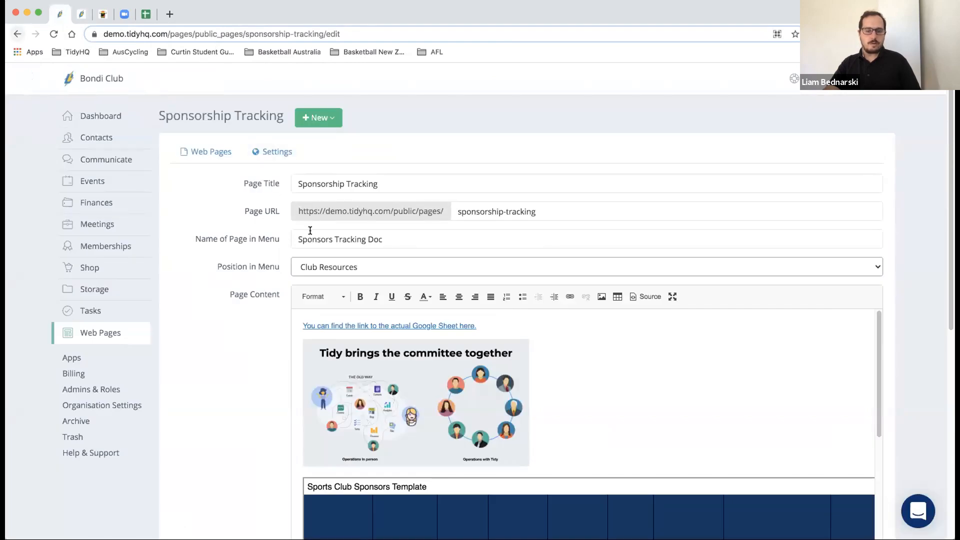
scroll(310, 231, down, 7)
scroll(309, 233, up, 5)
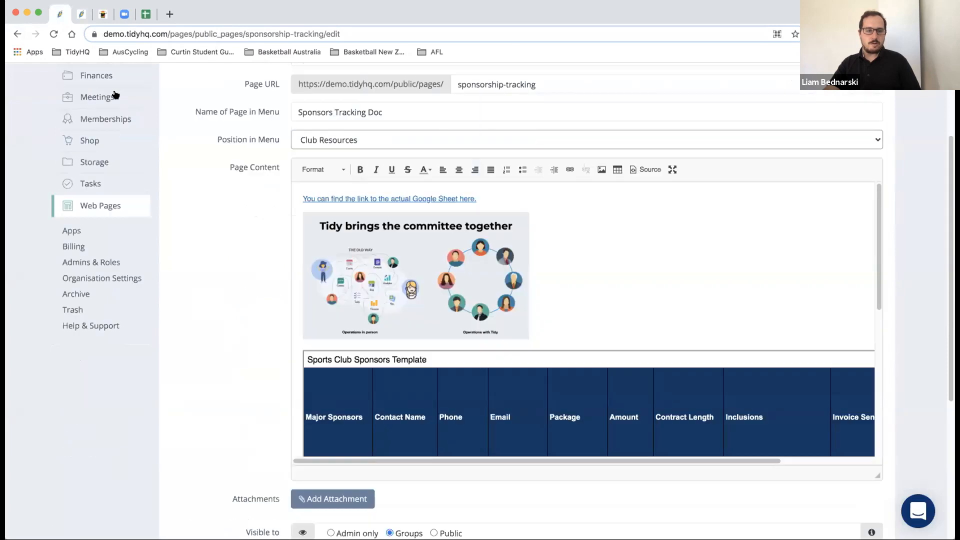
click(17, 35)
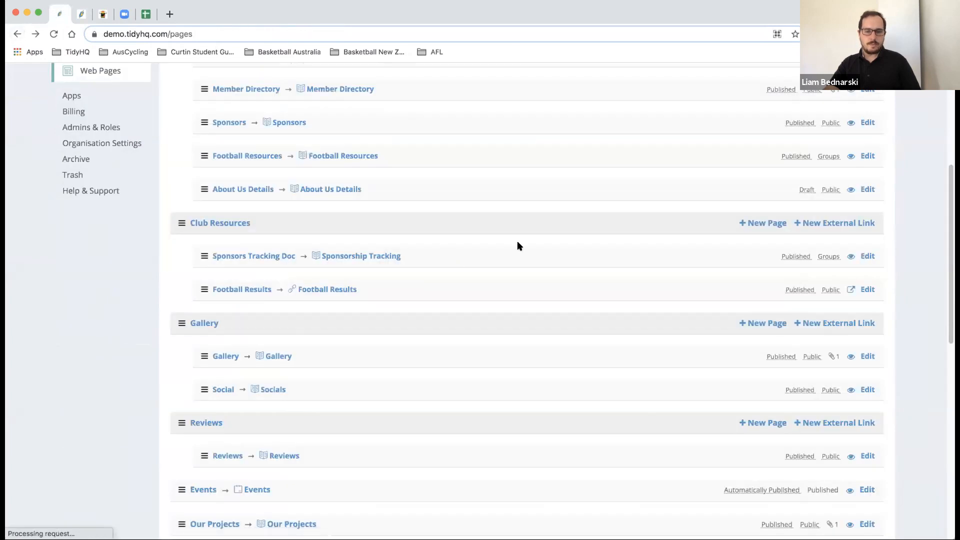
- Compare the page's settings with the public Club Resources menu, then return to Web Pages
click(867, 256)
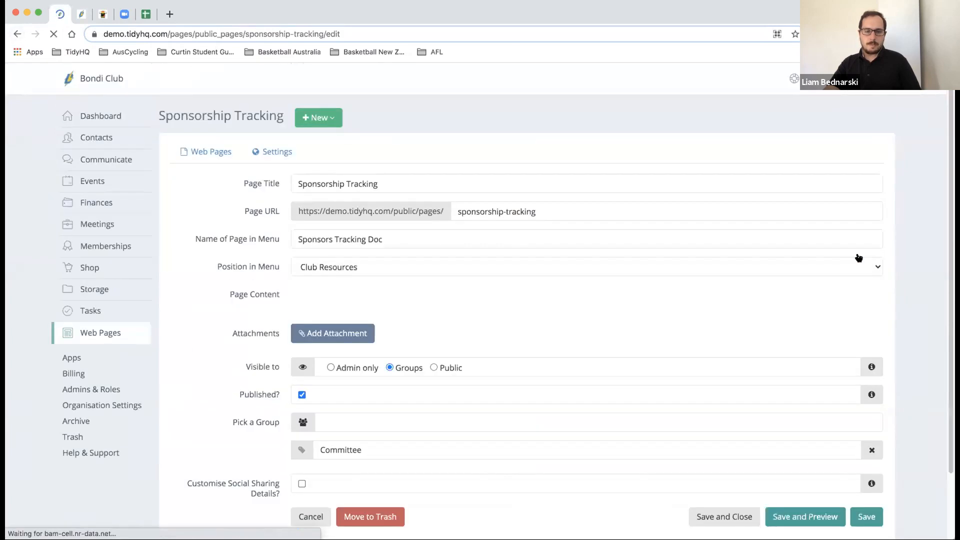
click(78, 16)
click(285, 89)
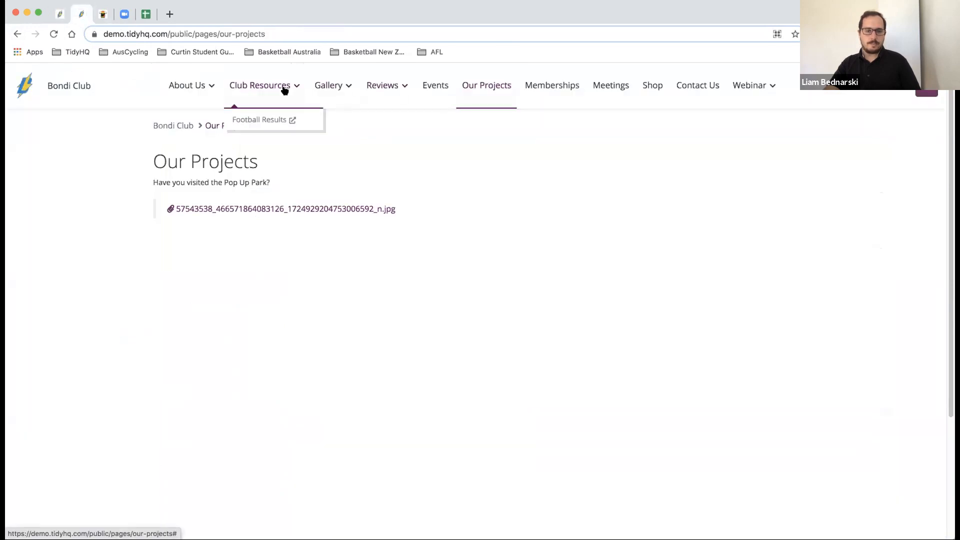
click(60, 14)
scroll(238, 173, down, 10)
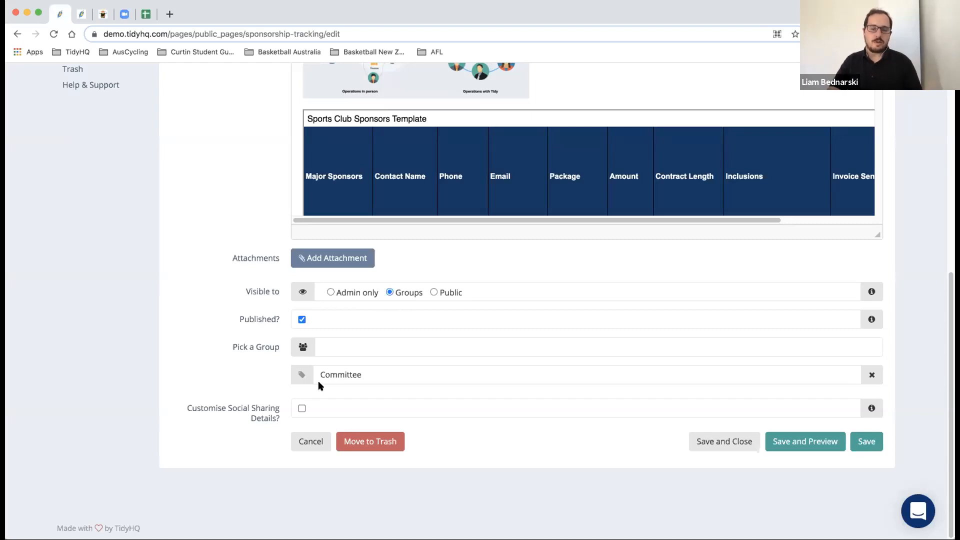
click(84, 15)
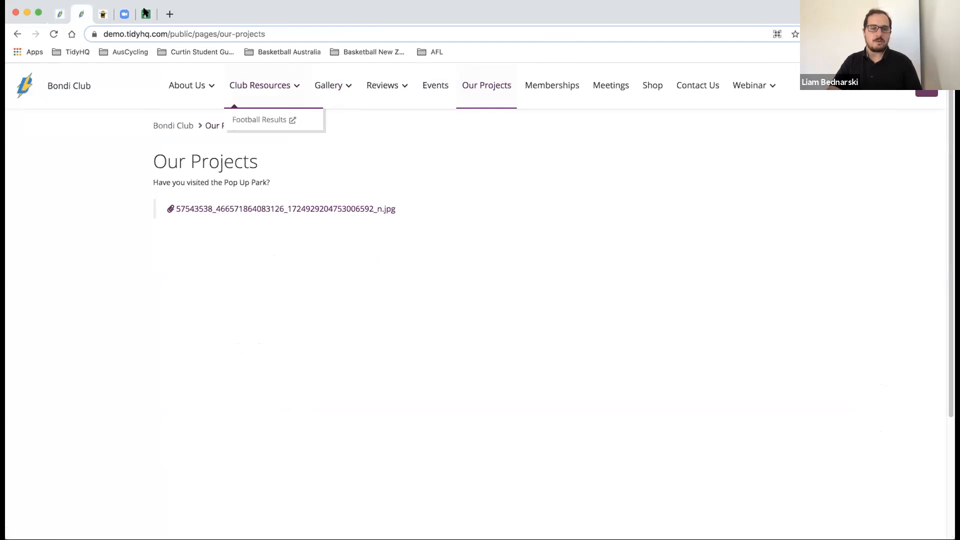
click(59, 15)
scroll(287, 167, up, 7)
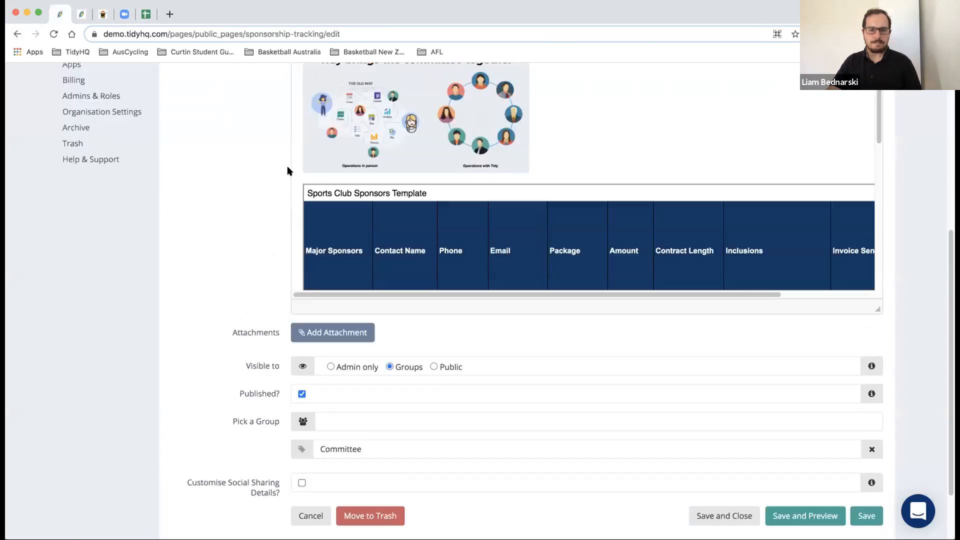
scroll(289, 168, down, 7)
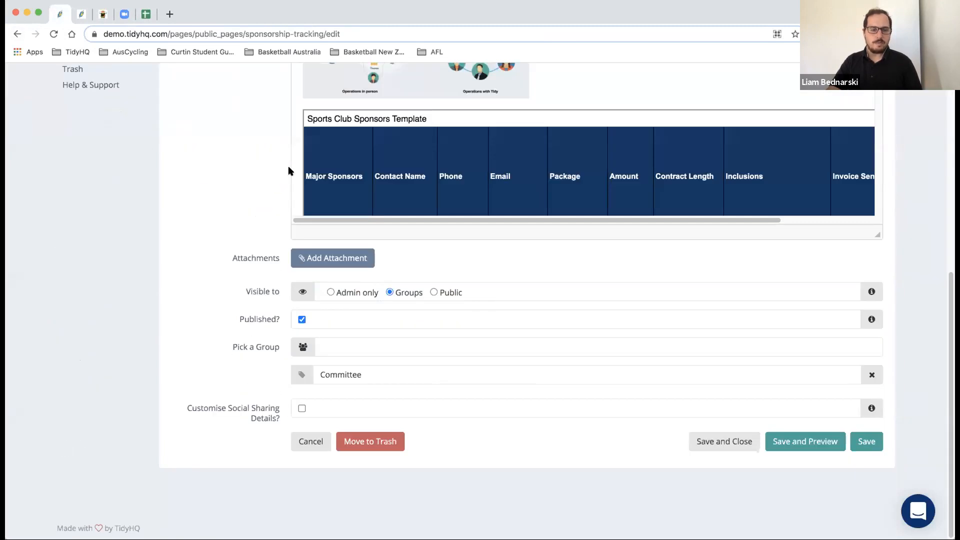
click(19, 35)
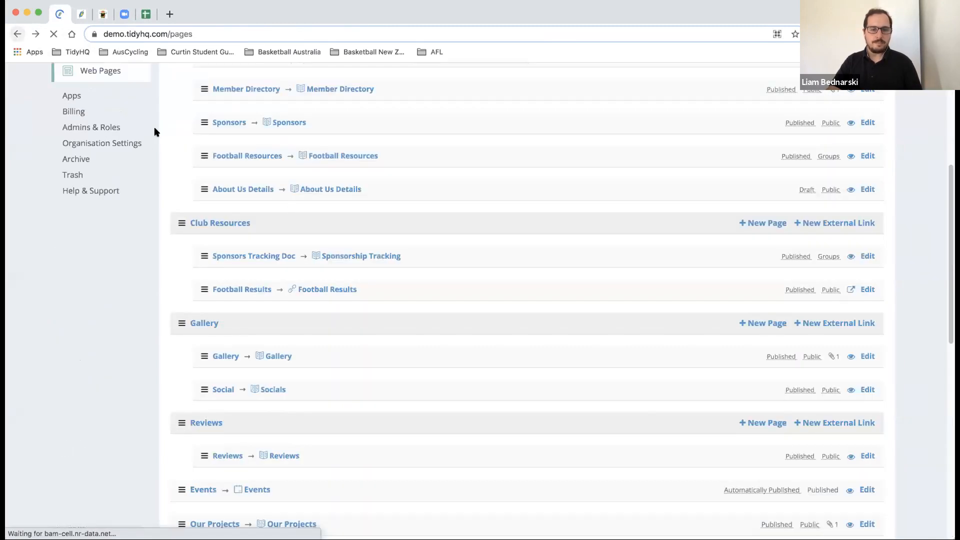
scroll(783, 288, down, 2)
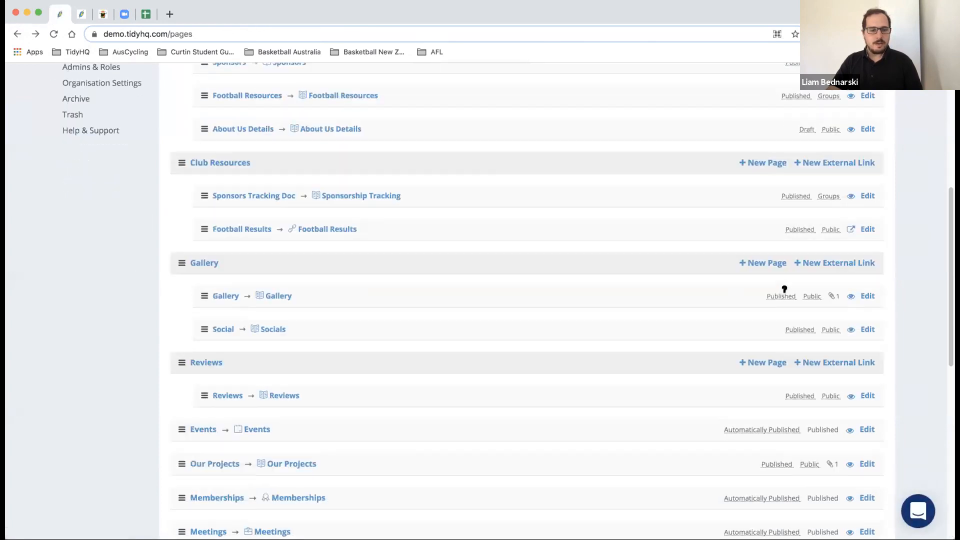
scroll(784, 289, down, 5)
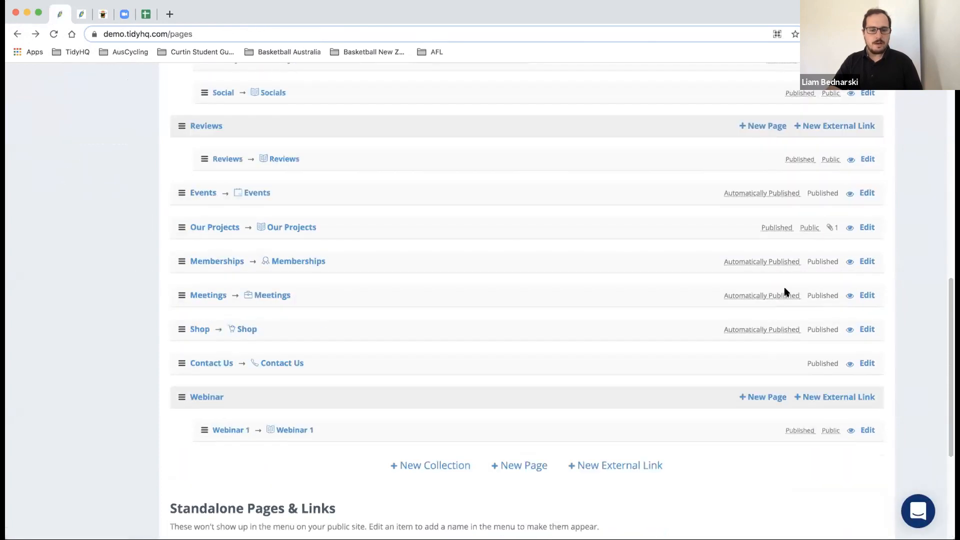
scroll(784, 289, up, 10)
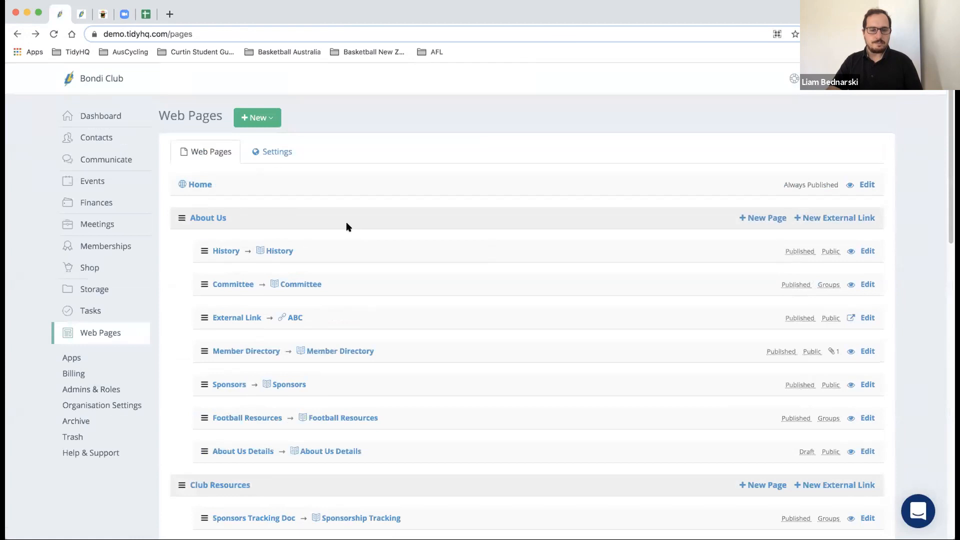
scroll(347, 226, down, 8)
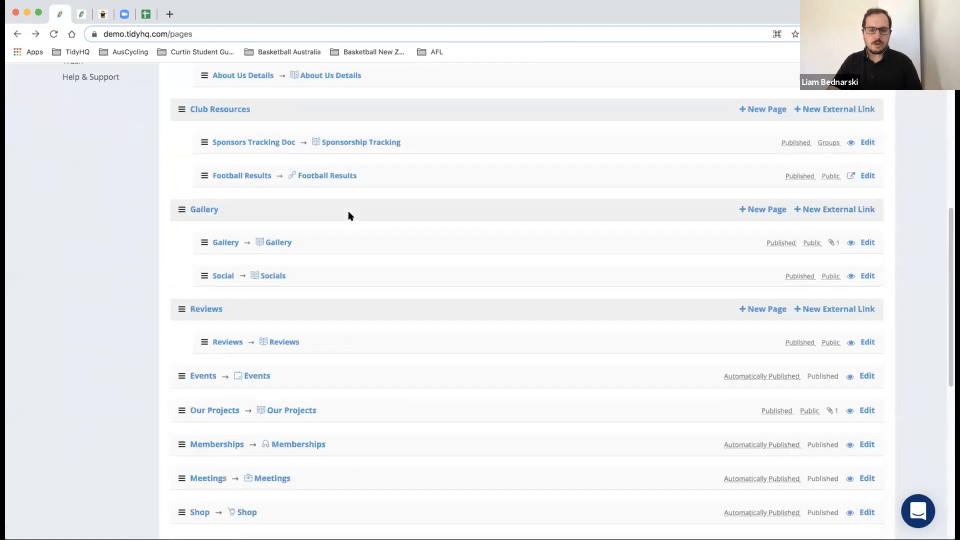
click(83, 15)
mouse_move(252, 91)
click(306, 123)
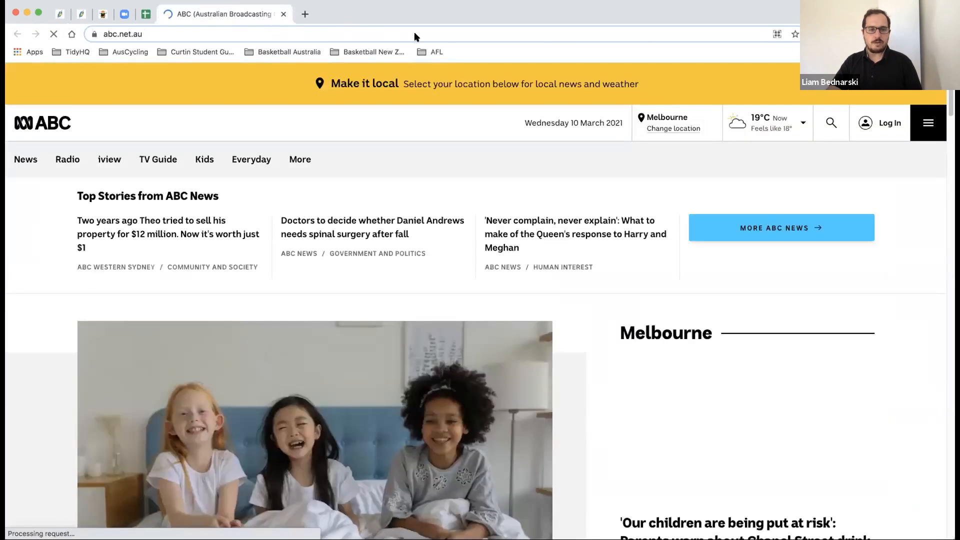
click(284, 15)
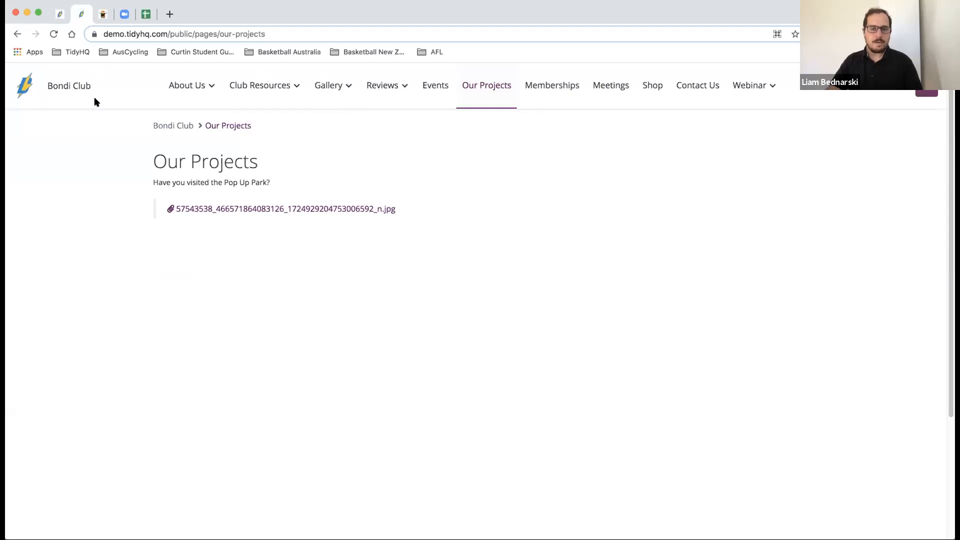
click(71, 88)
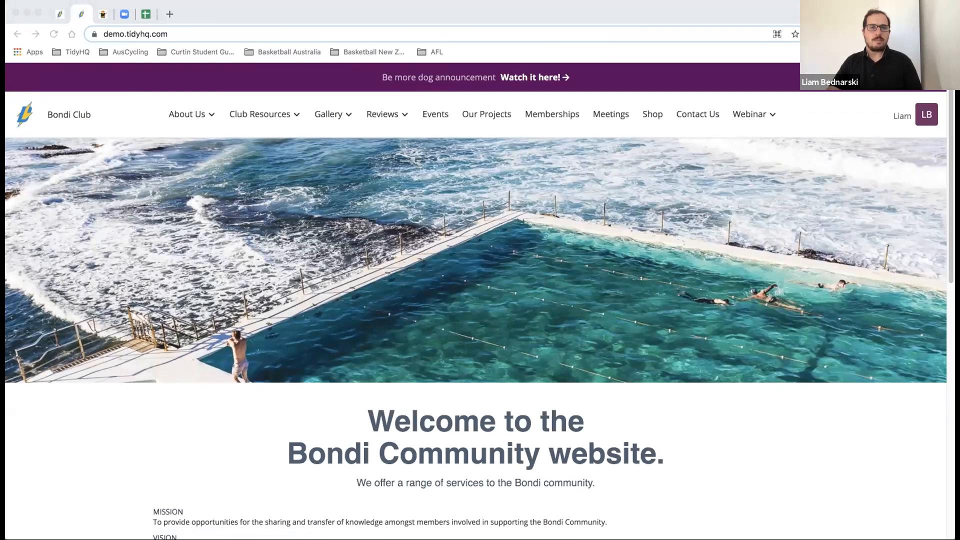
click(60, 14)
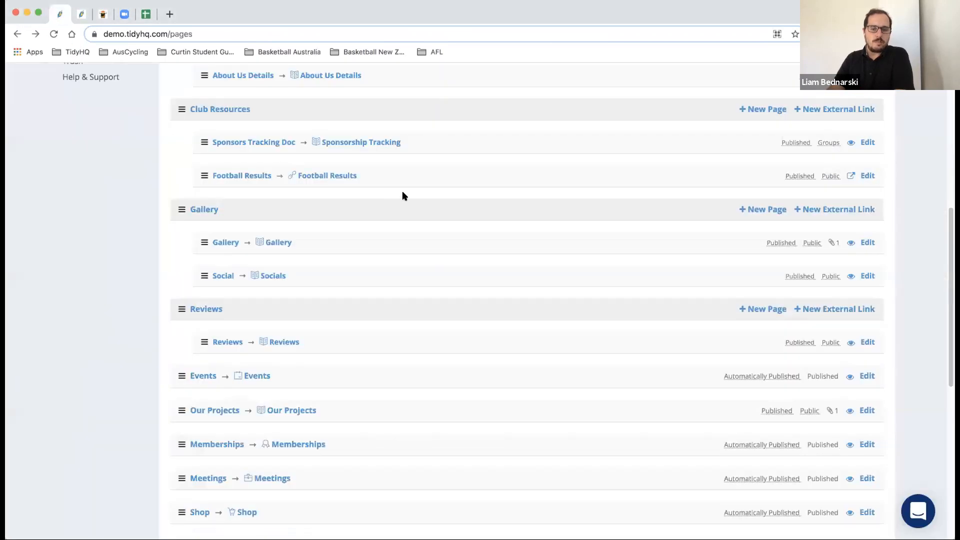
click(865, 344)
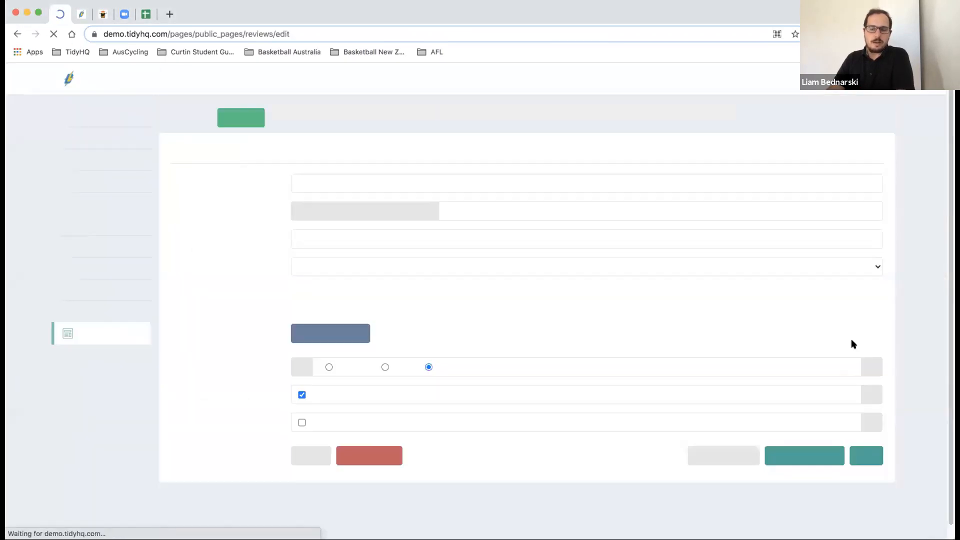
- Review the Reviews page's Capterra link, then show the Web Pages quick options flyout
scroll(349, 330, down, 6)
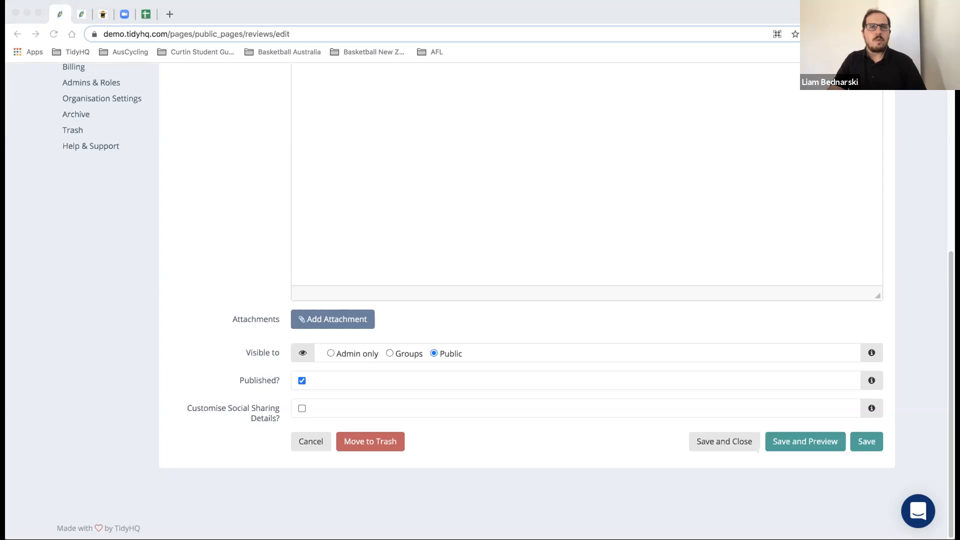
scroll(254, 152, up, 5)
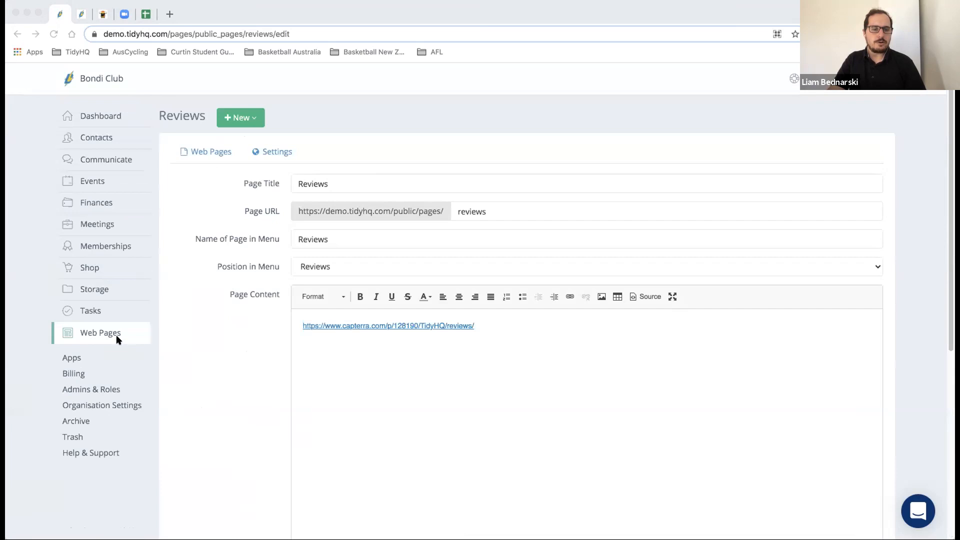
click(113, 335)
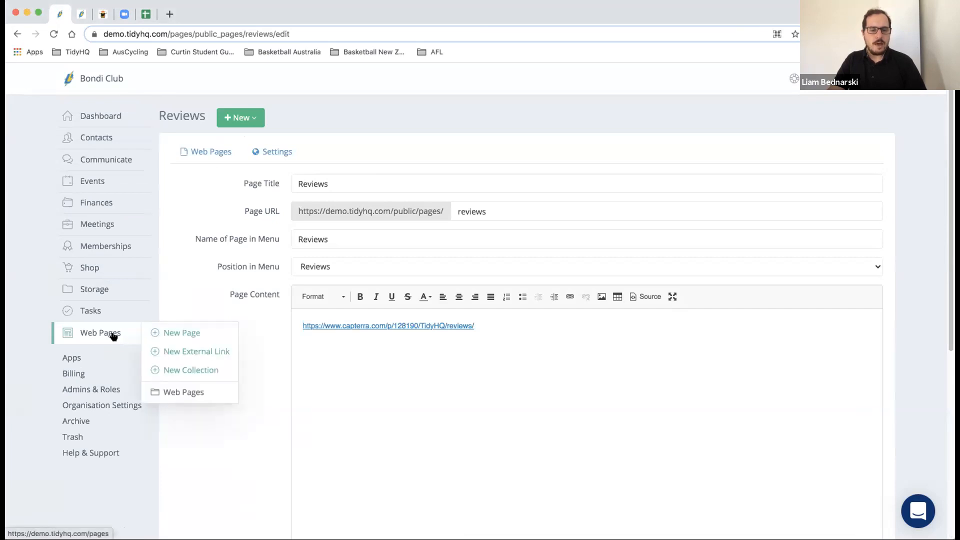
- Scroll the Web Pages list to Gallery, Reviews and Webinar, then view the public home page
click(172, 390)
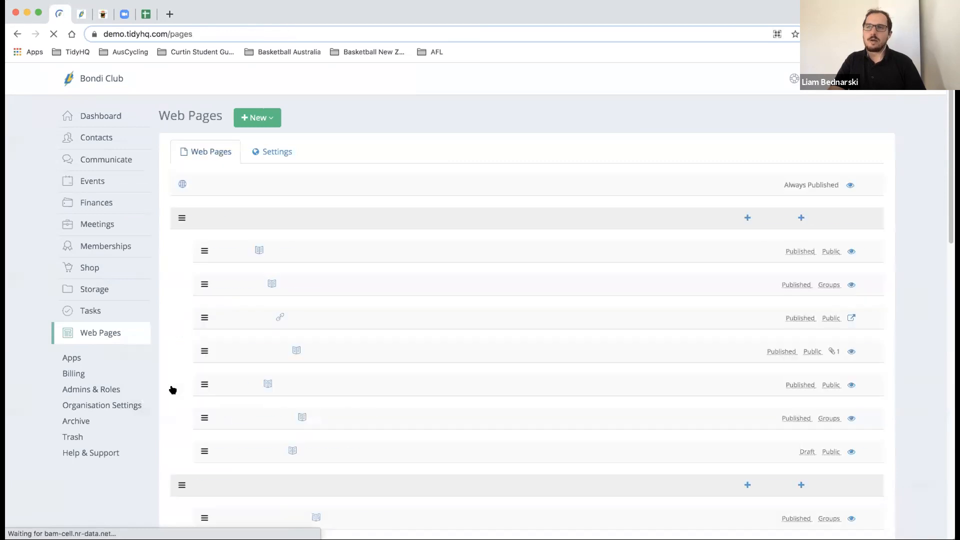
scroll(307, 215, down, 10)
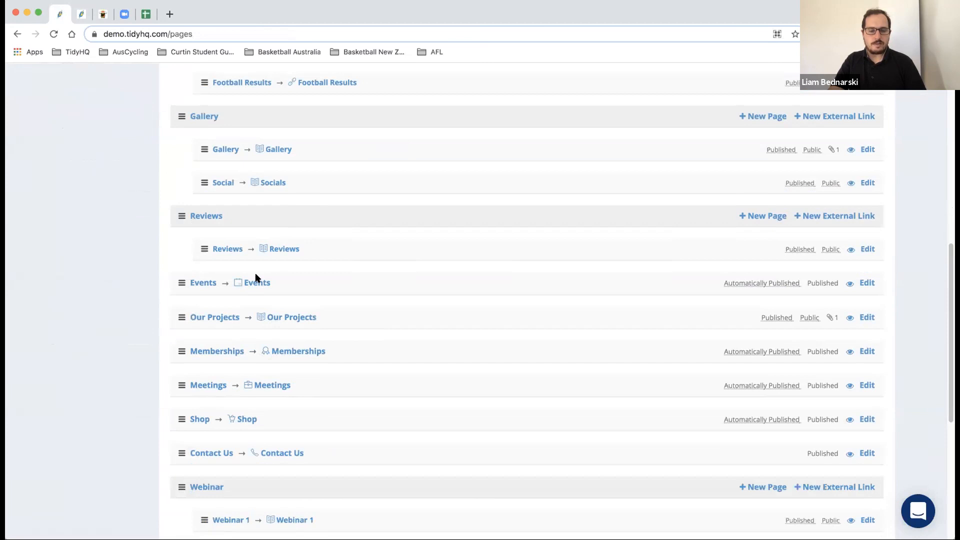
scroll(256, 278, down, 1)
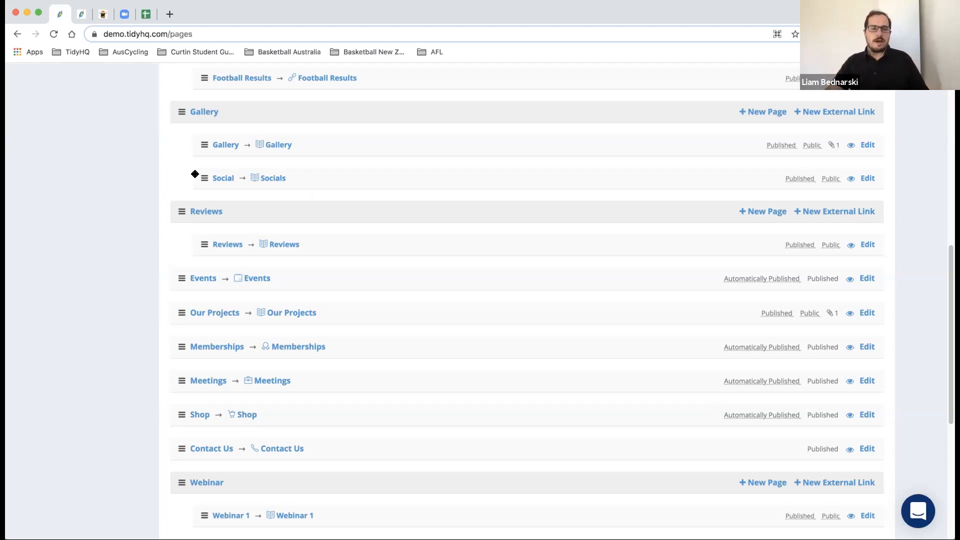
click(85, 15)
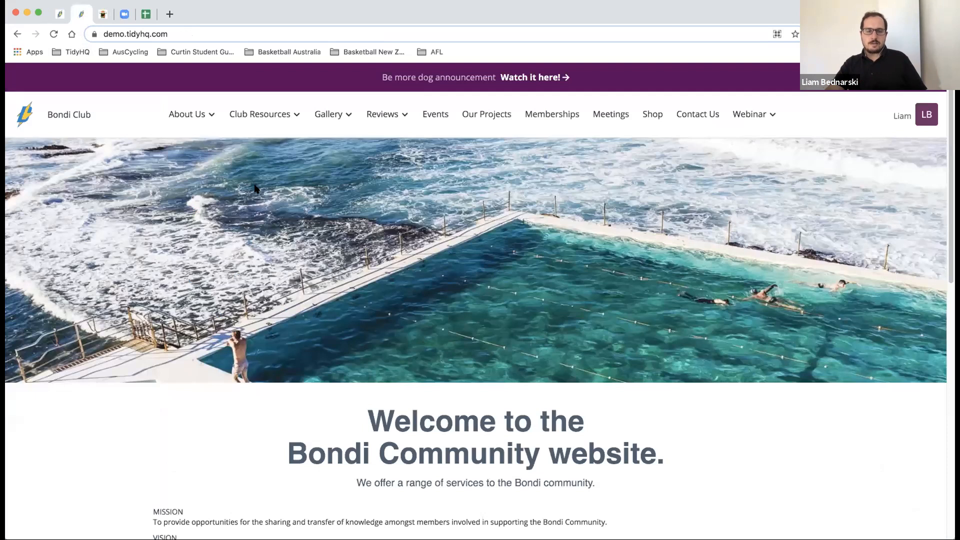
- Visit the public Events, Memberships, Meetings and Shop pages in turn
click(435, 115)
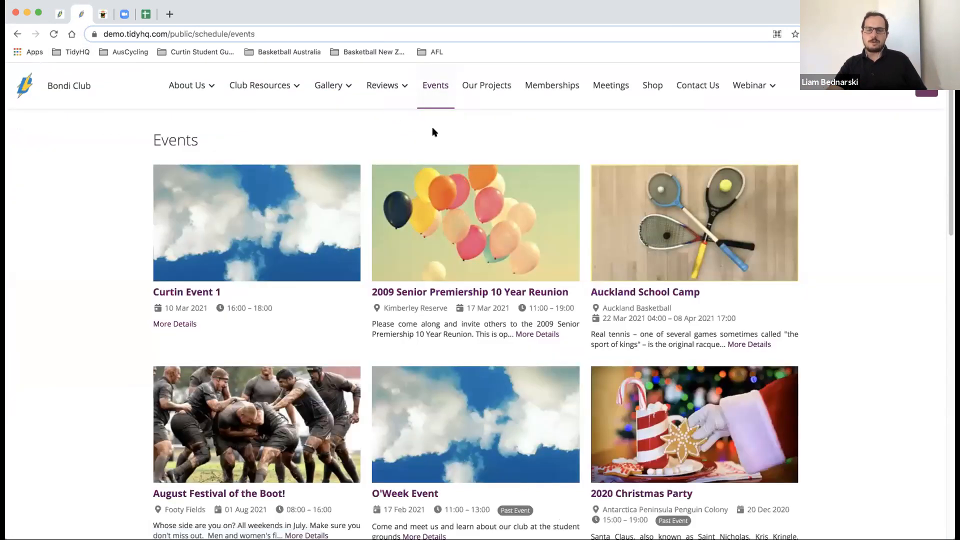
click(565, 92)
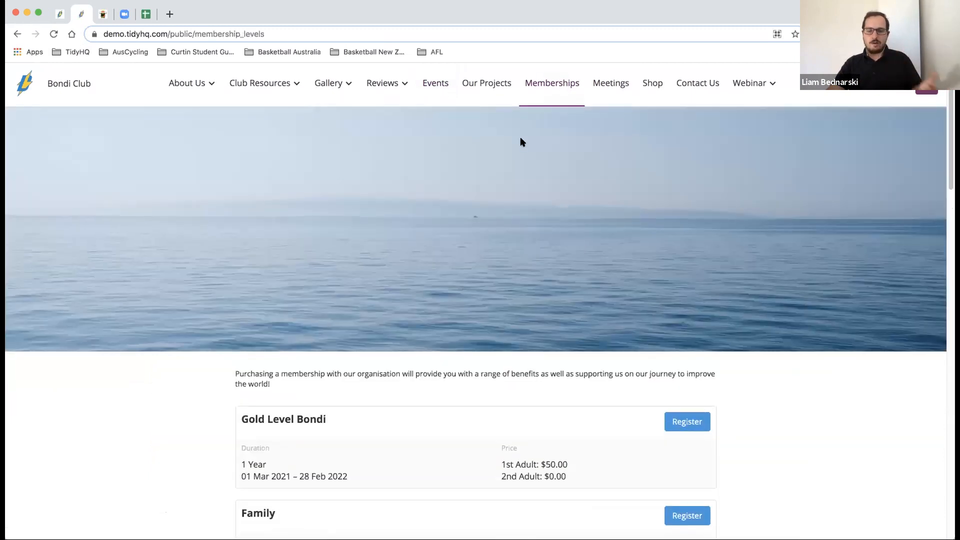
scroll(560, 80, up, 3)
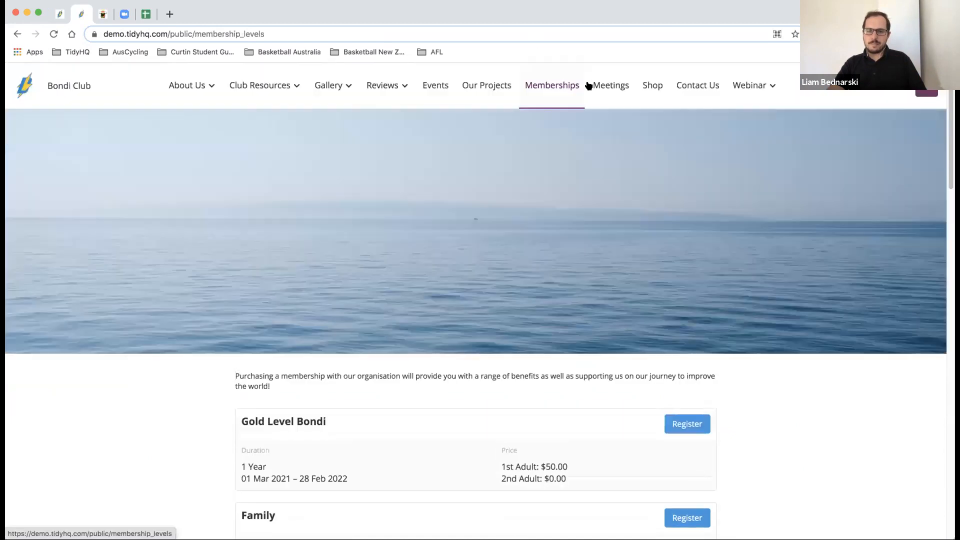
click(605, 90)
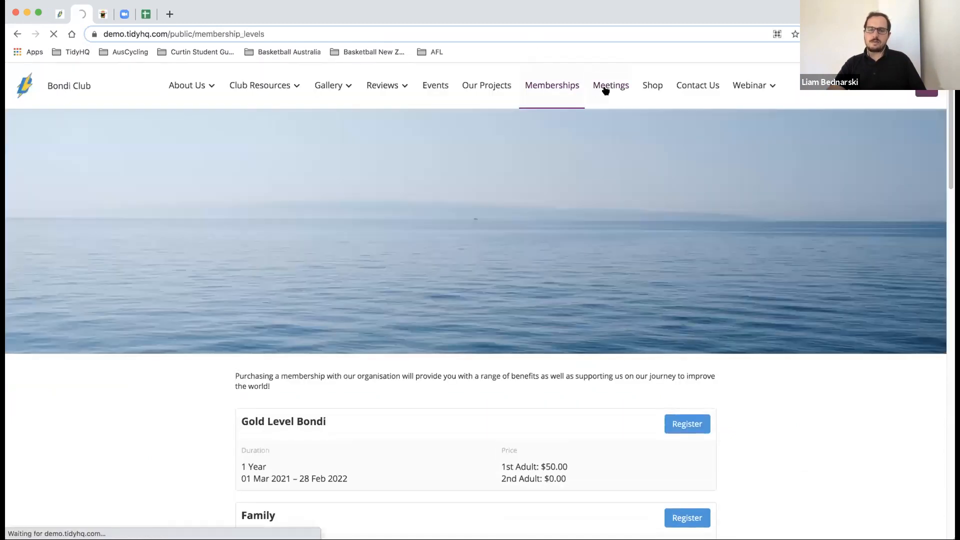
scroll(593, 149, down, 1)
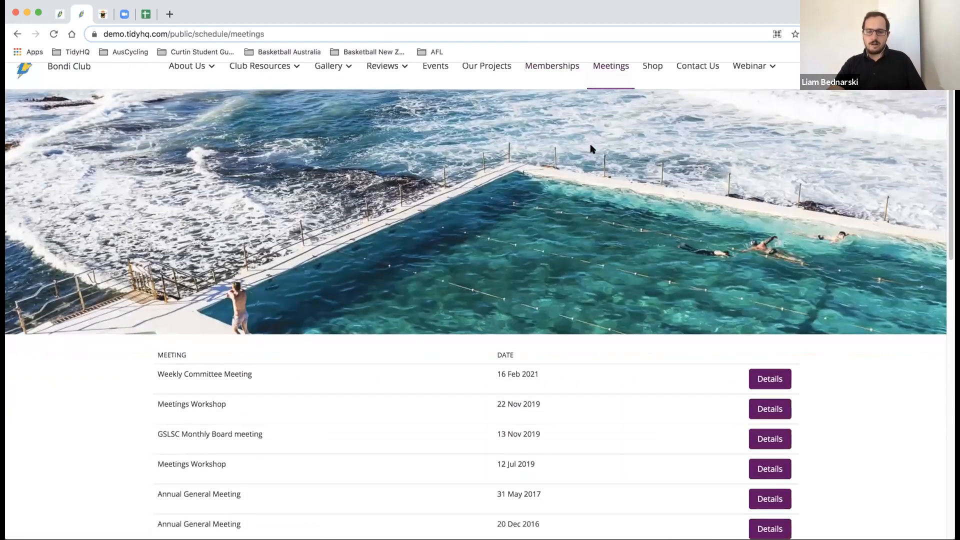
scroll(595, 145, up, 1)
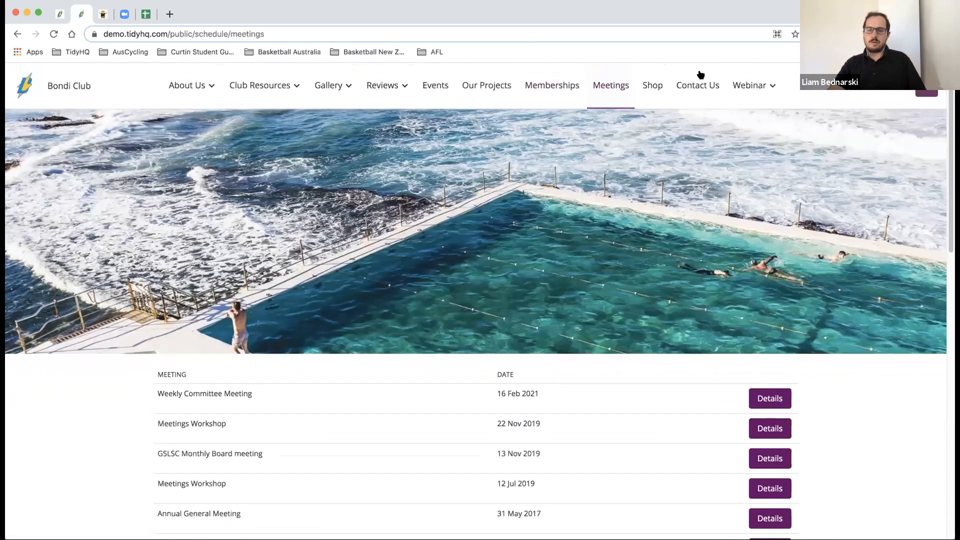
click(646, 89)
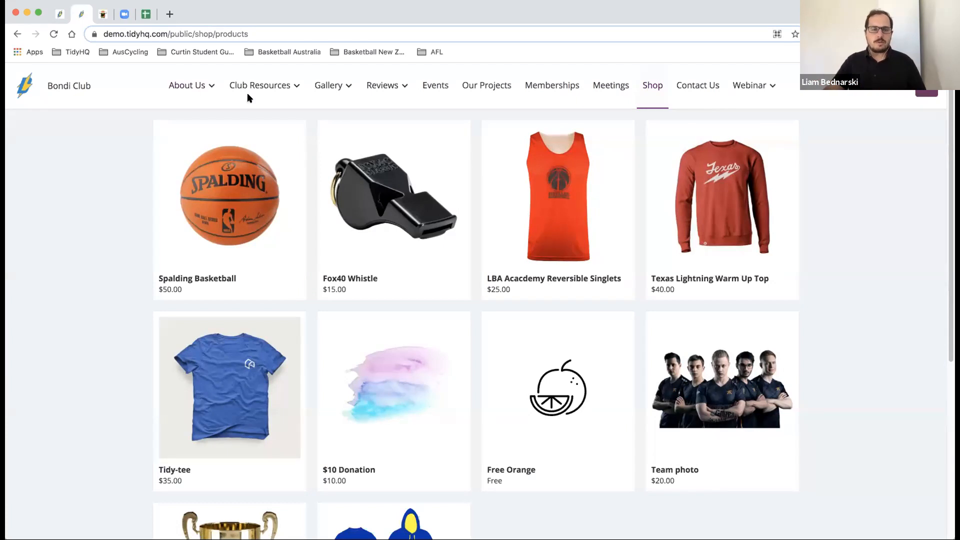
- Go back to the Bondi Club home page and review its three upcoming events and four sponsor logos
click(44, 90)
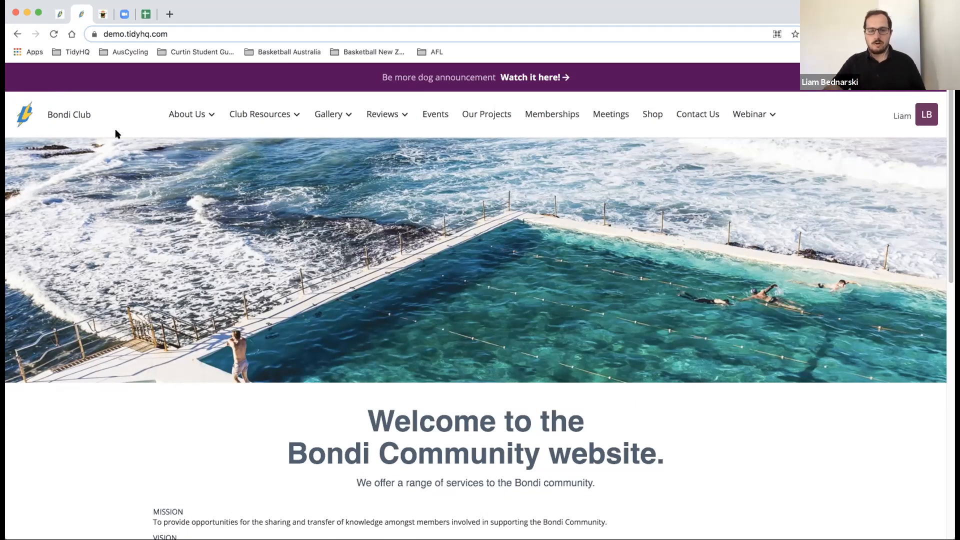
scroll(760, 519, down, 10)
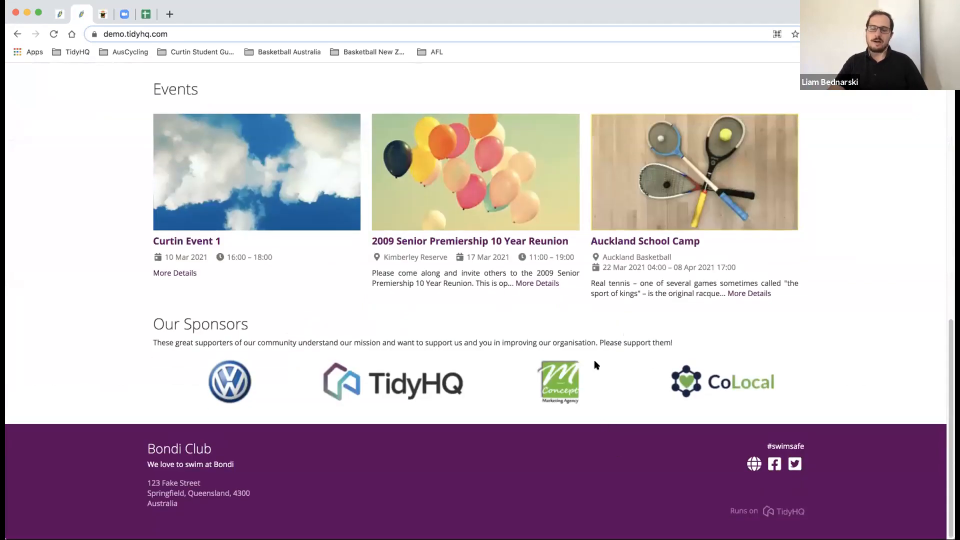
scroll(595, 365, up, 10)
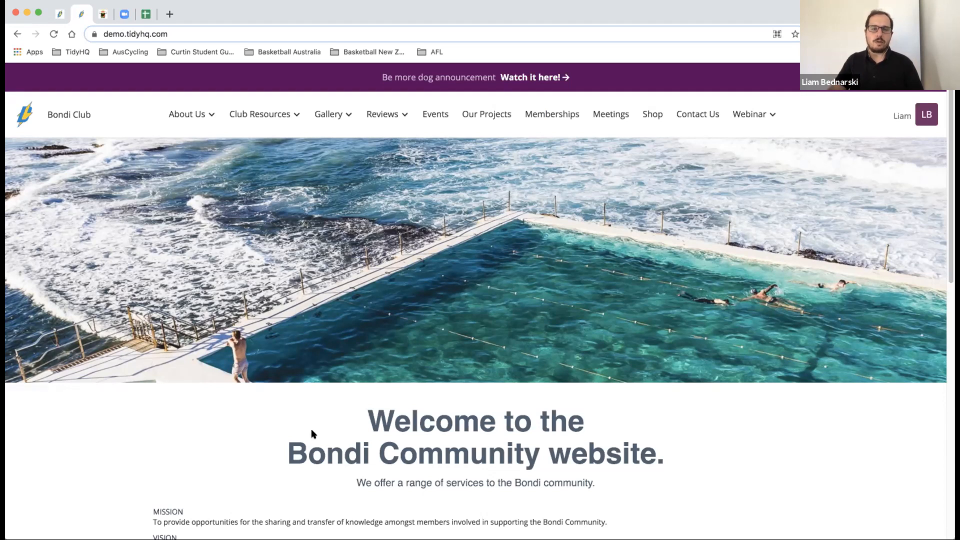
- From the admin side's Apps list, open the installed Custom Web Domain app's details page
click(58, 15)
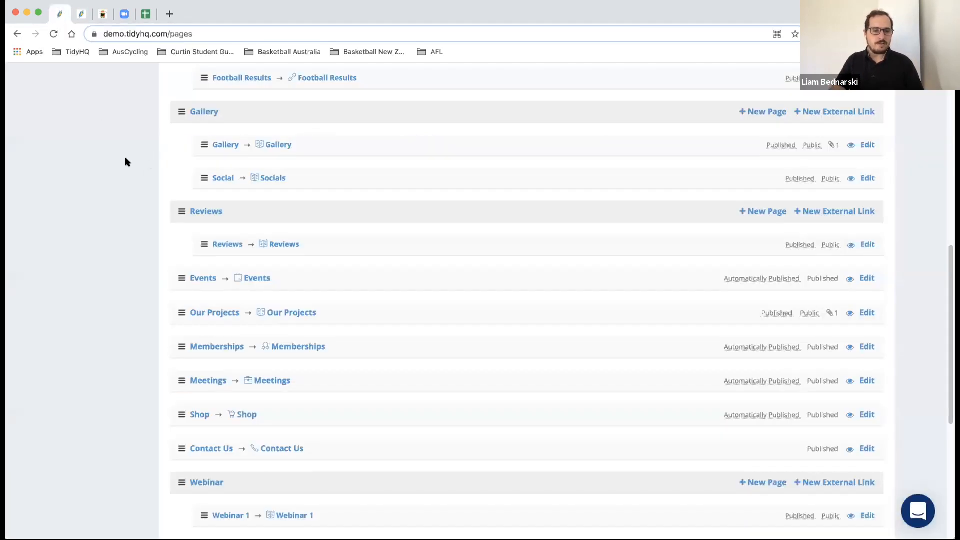
scroll(127, 162, up, 10)
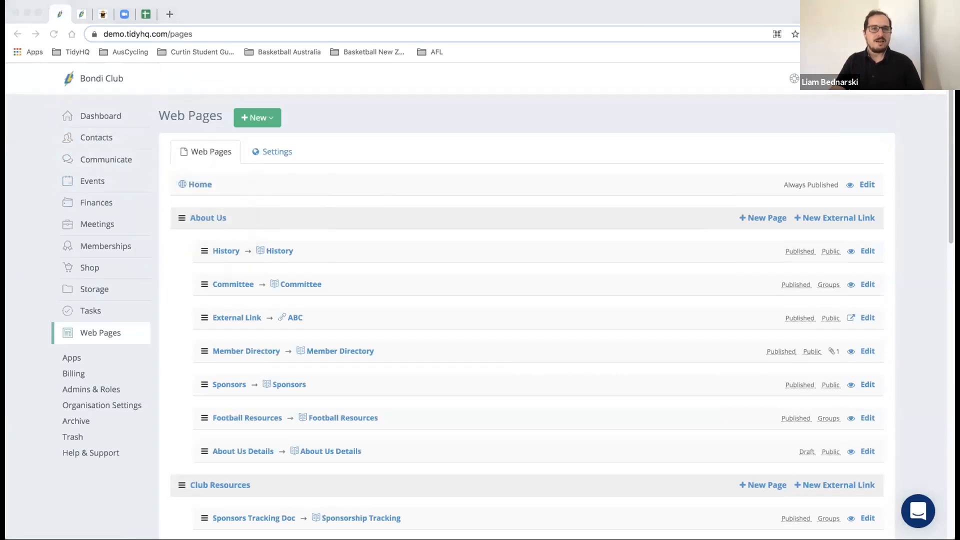
click(75, 359)
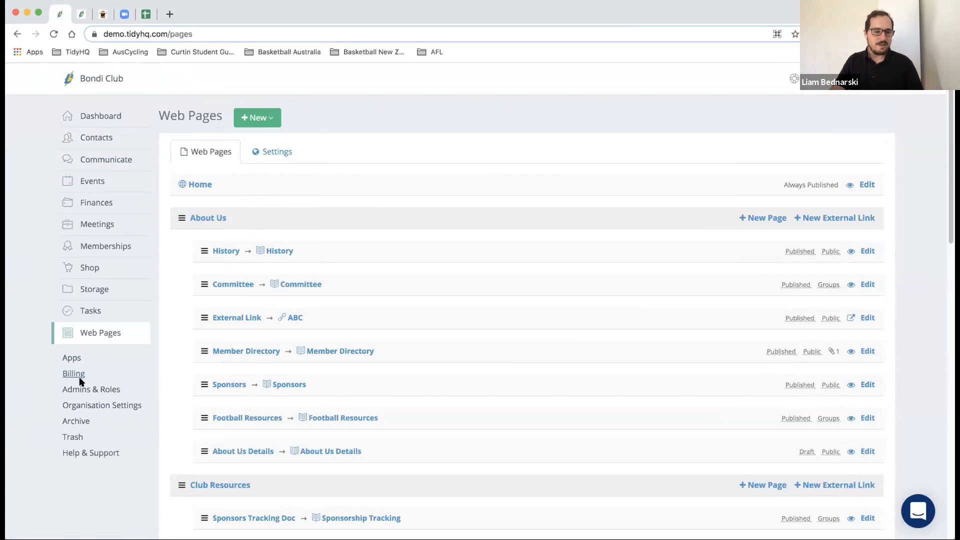
click(76, 357)
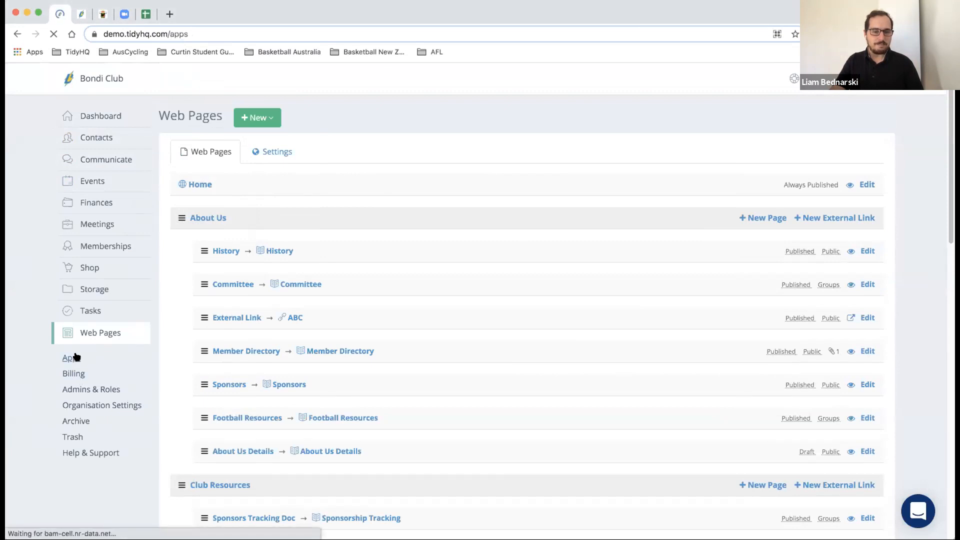
scroll(359, 322, down, 7)
scroll(358, 321, down, 5)
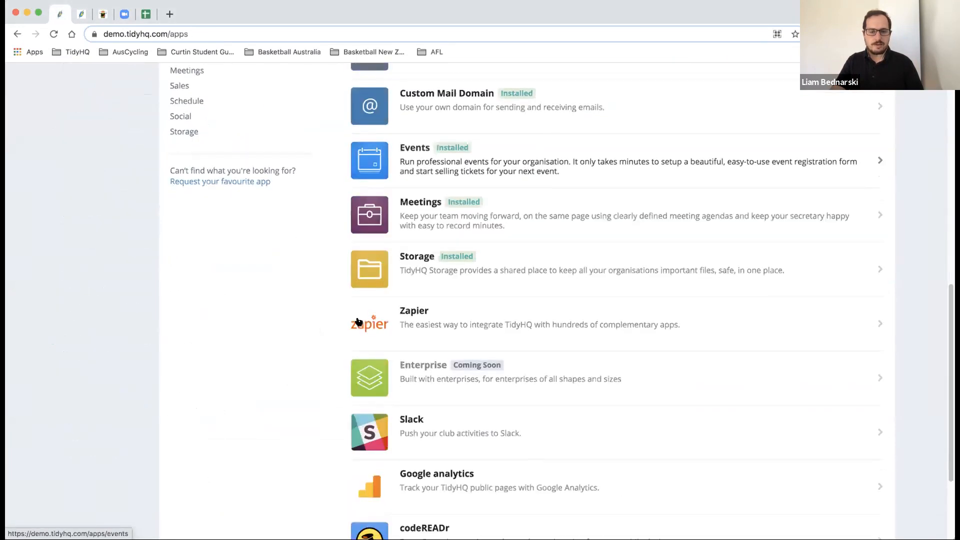
scroll(359, 321, up, 5)
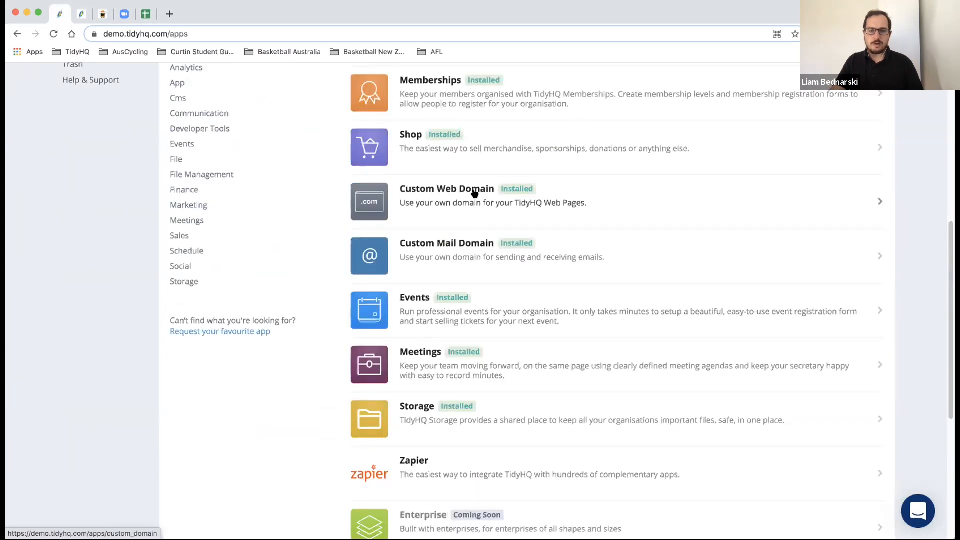
click(474, 193)
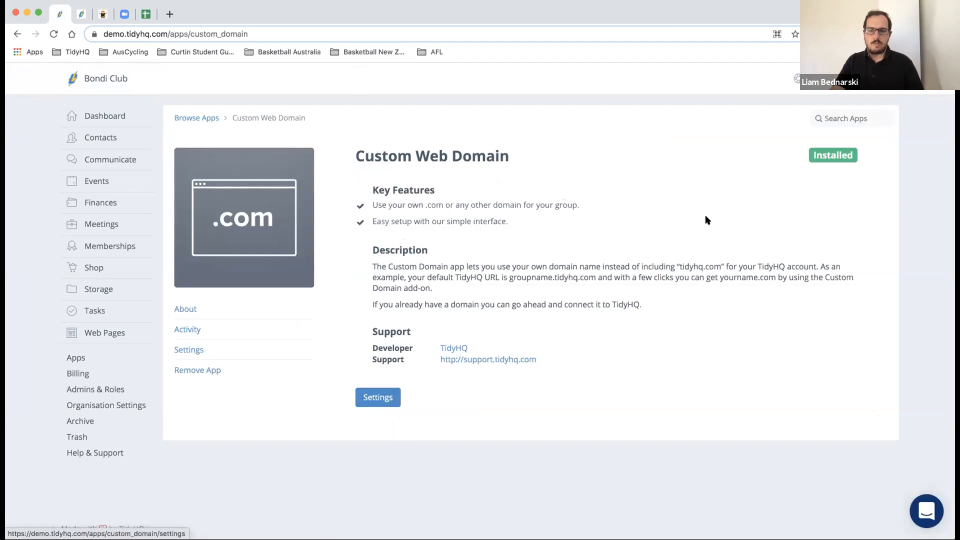
- Show the Custom Web Domain settings with the A Record (52.64.108.180) instructions, cancelling the Add New Custom Domain dialog
click(370, 399)
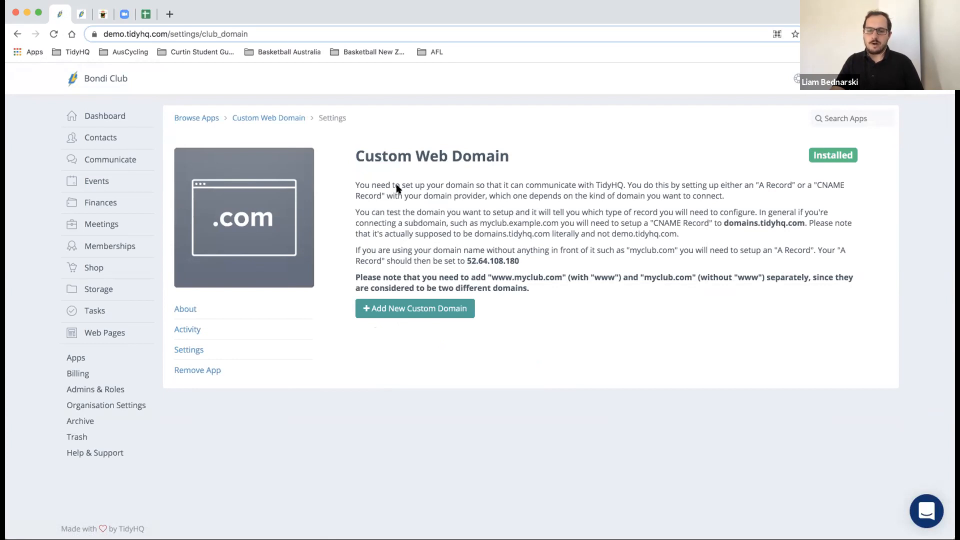
click(430, 308)
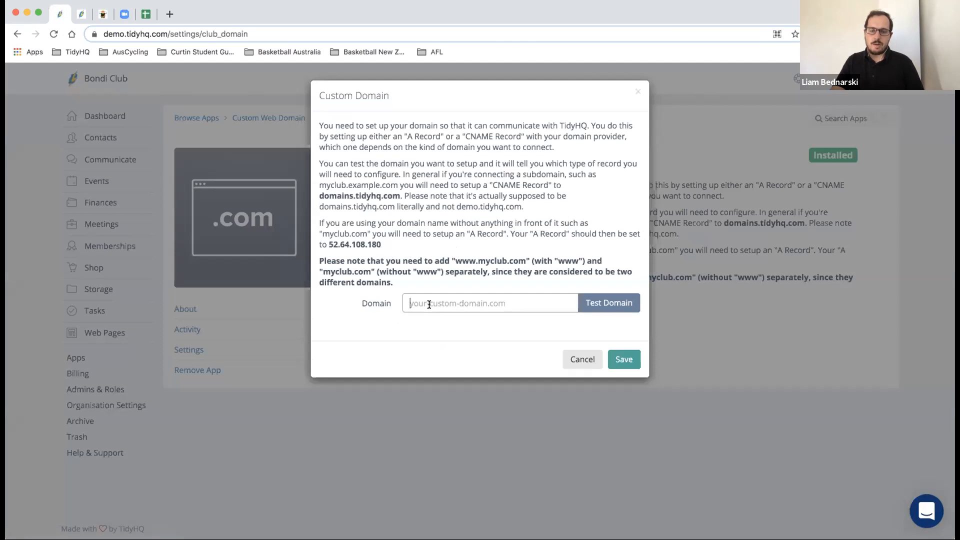
click(575, 360)
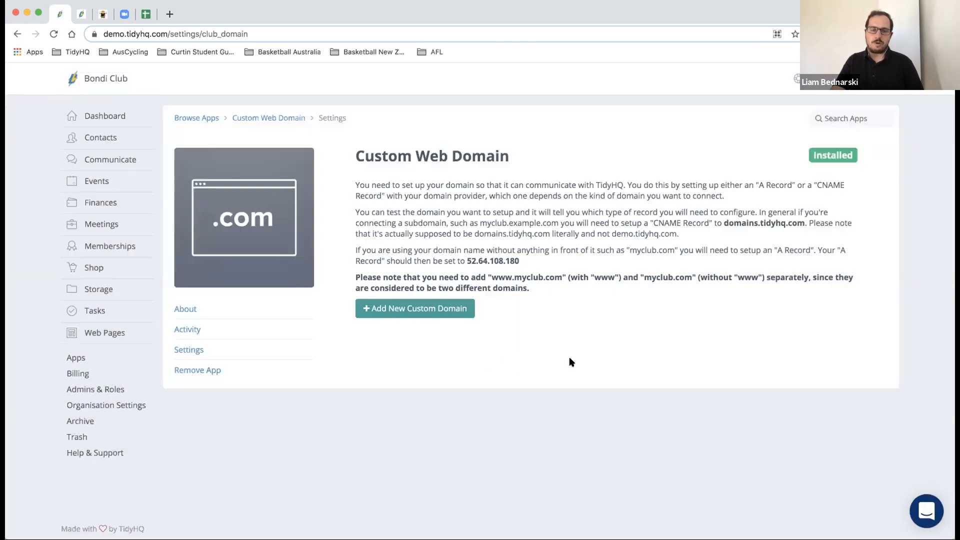